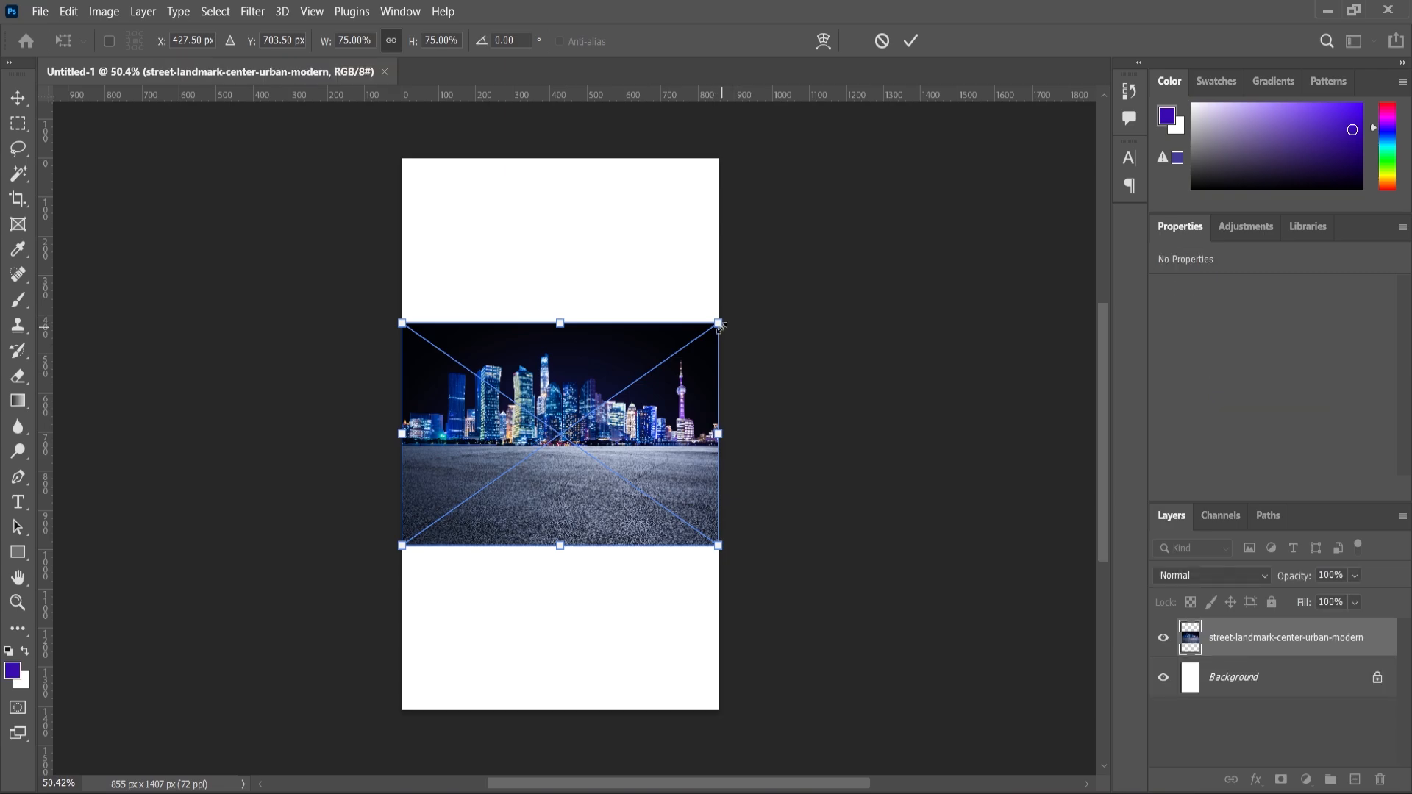
Enlarge the placed street-landmark photo to about 91% and move it down to the canvas's bottom edge.
drag(719, 323, 752, 298)
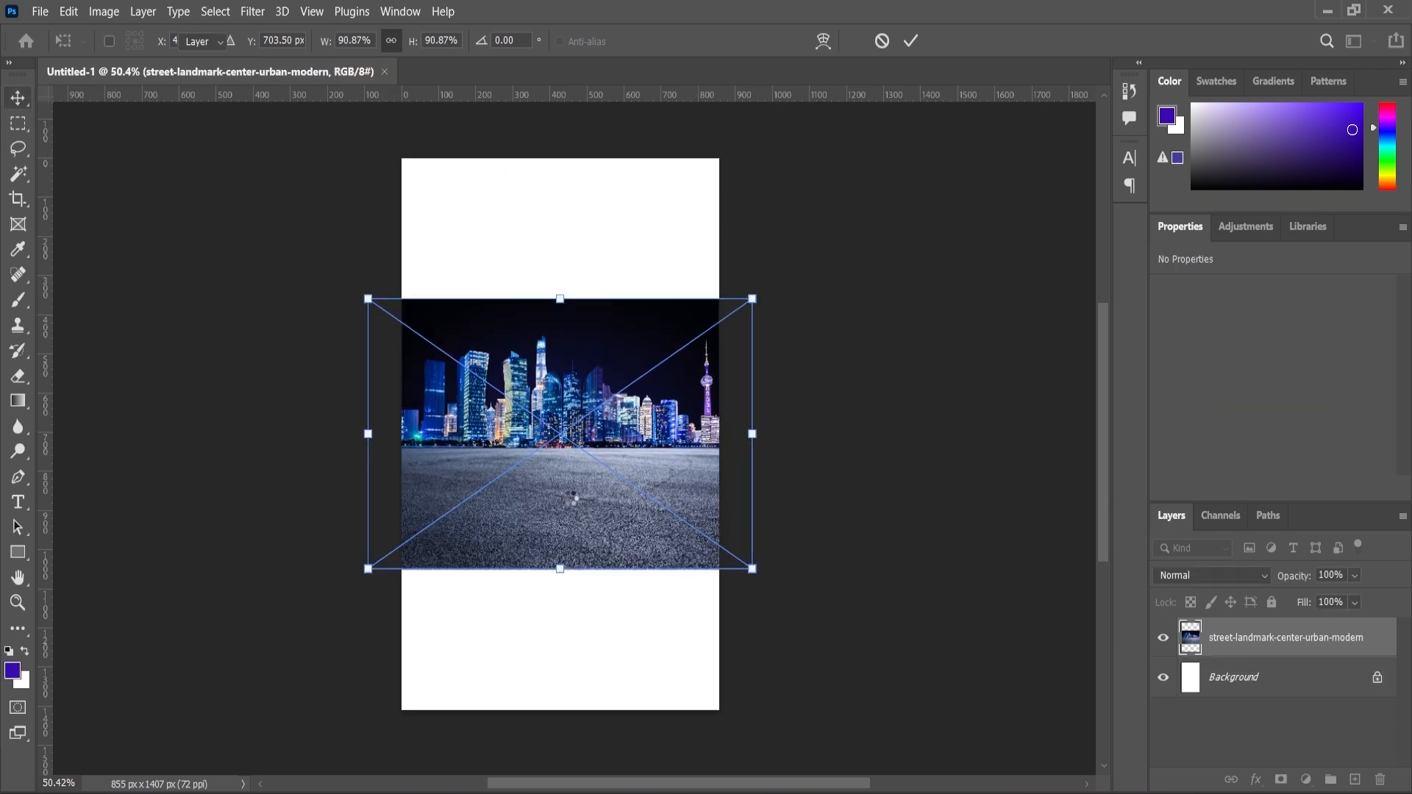
key(Return)
drag(569, 497, 562, 647)
Select the asphalt area below the skyline with a rectangular marquee and mask the street layer to it.
click(17, 125)
scroll(555, 640, up, 5)
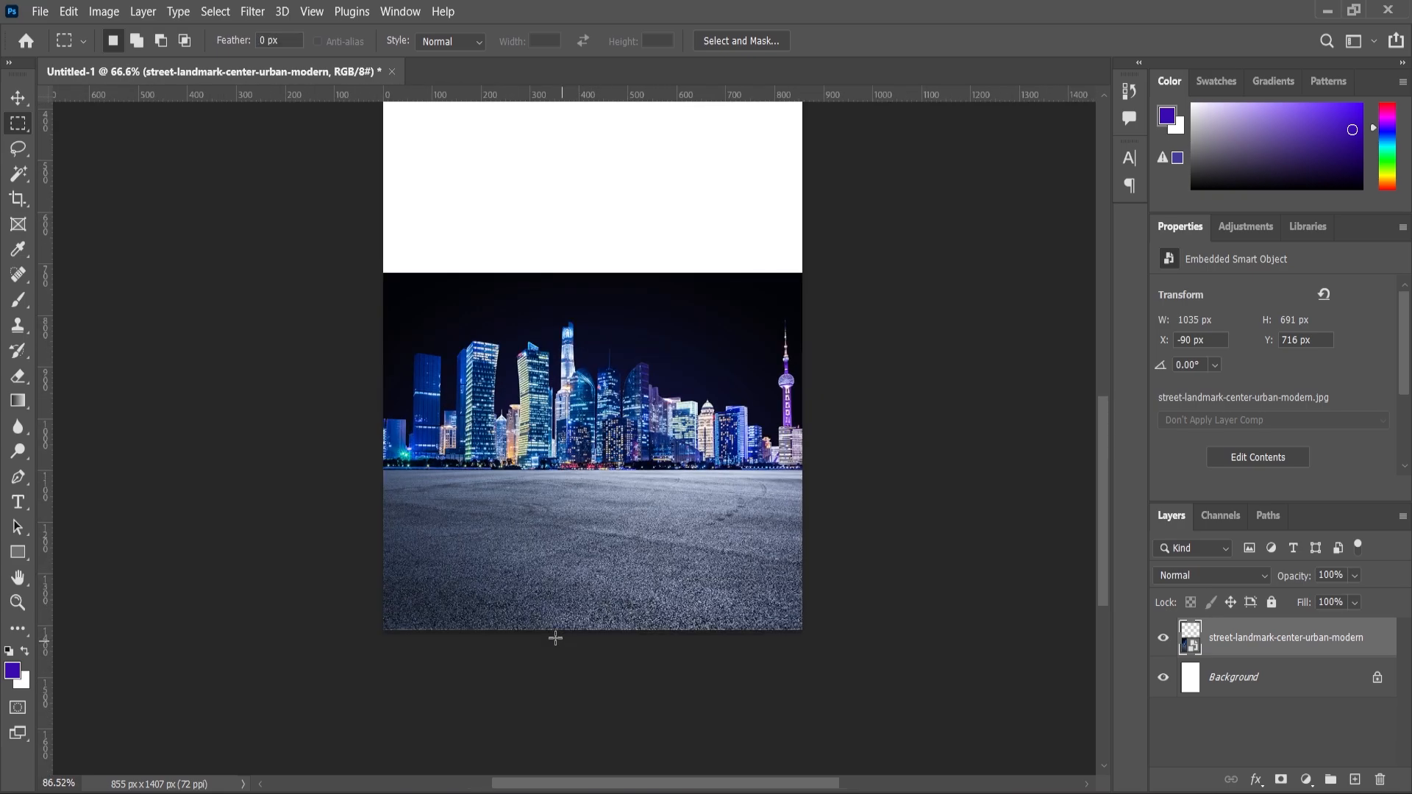
drag(979, 712, 148, 436)
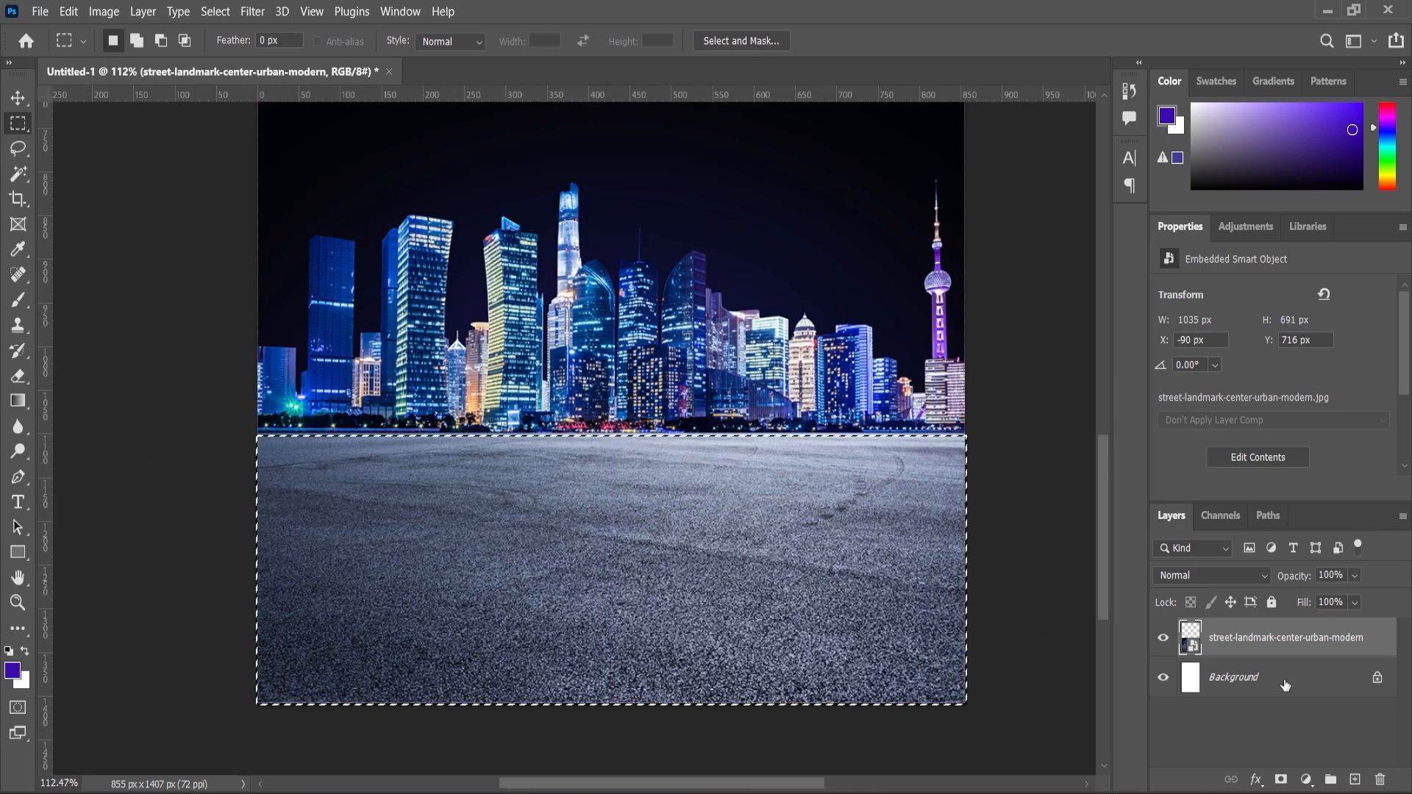
click(1281, 780)
Scale the masked asphalt layer to about 107% and align it with the canvas's bottom edge.
click(18, 97)
scroll(708, 569, down, 4)
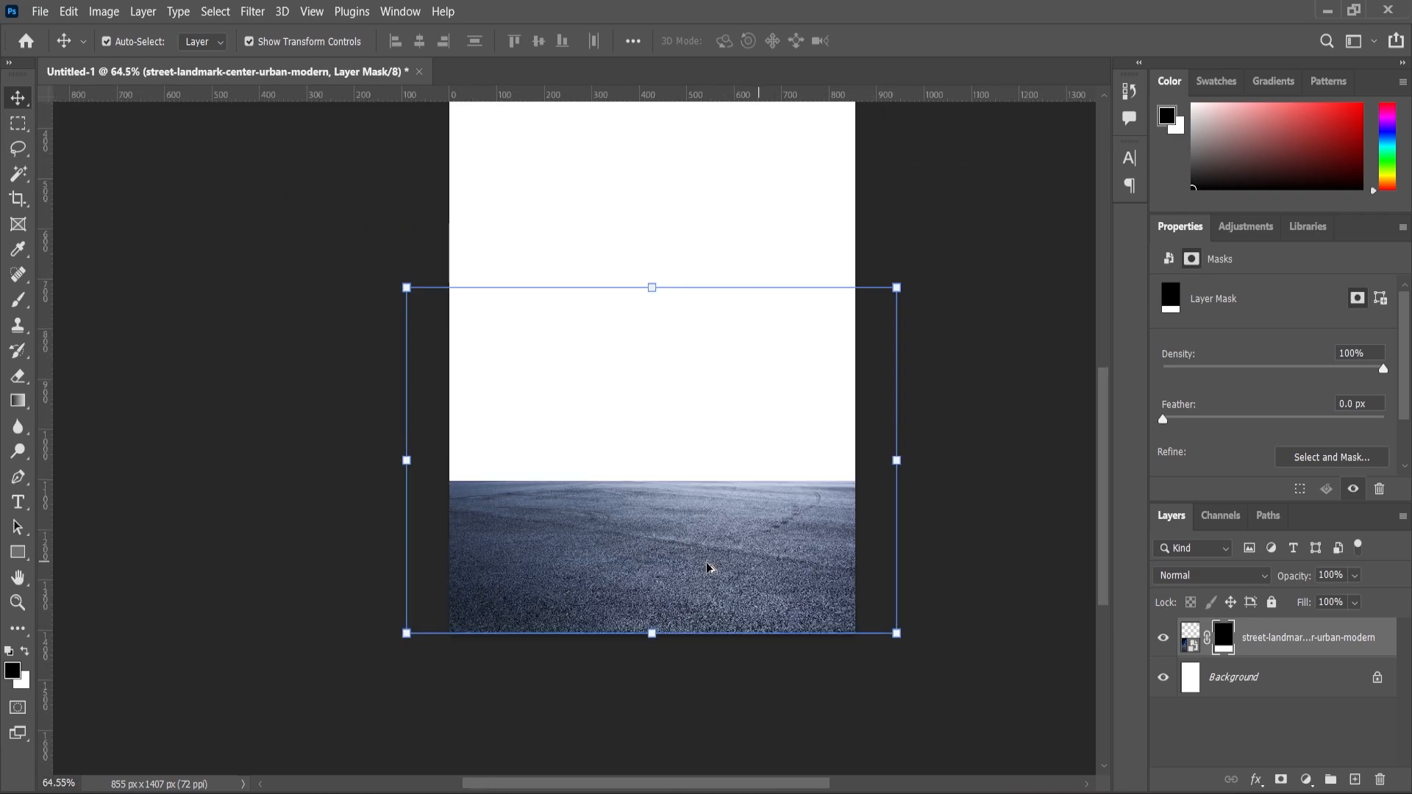
drag(897, 287, 917, 274)
drag(793, 631, 791, 612)
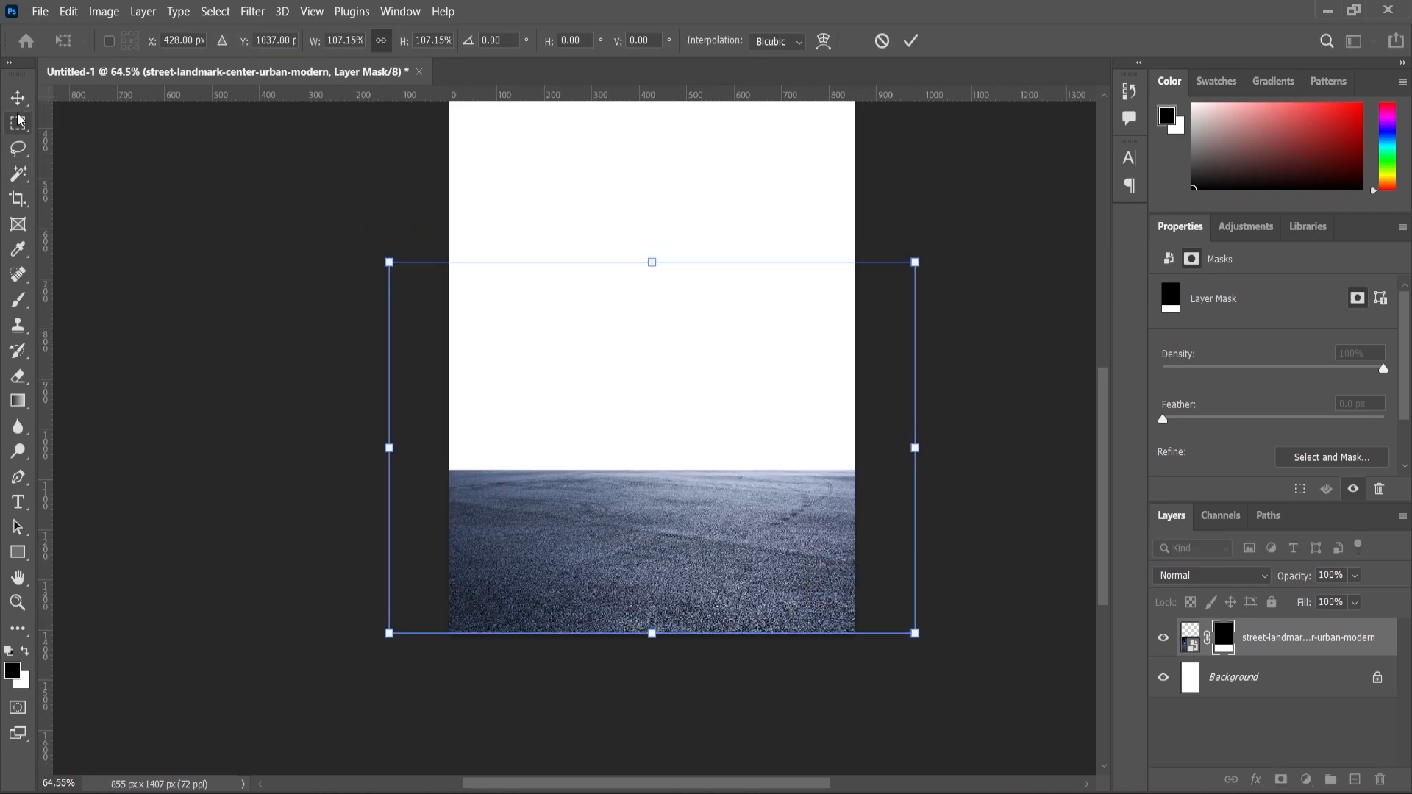
Place the Pretty violet image from the New folder (14) files, scale it to about 122% and raise it to the canvas's top edge.
click(822, 706)
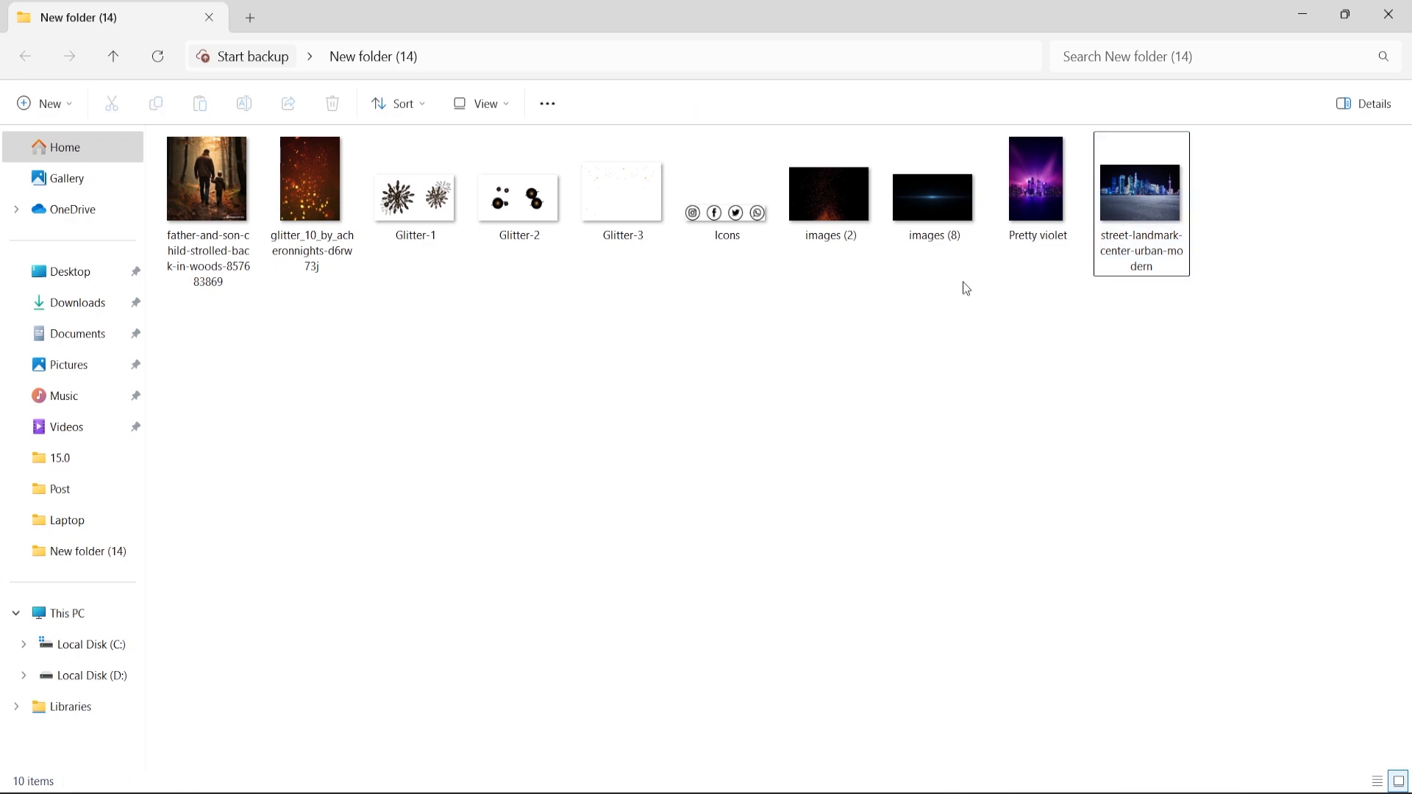
drag(1036, 181, 728, 364)
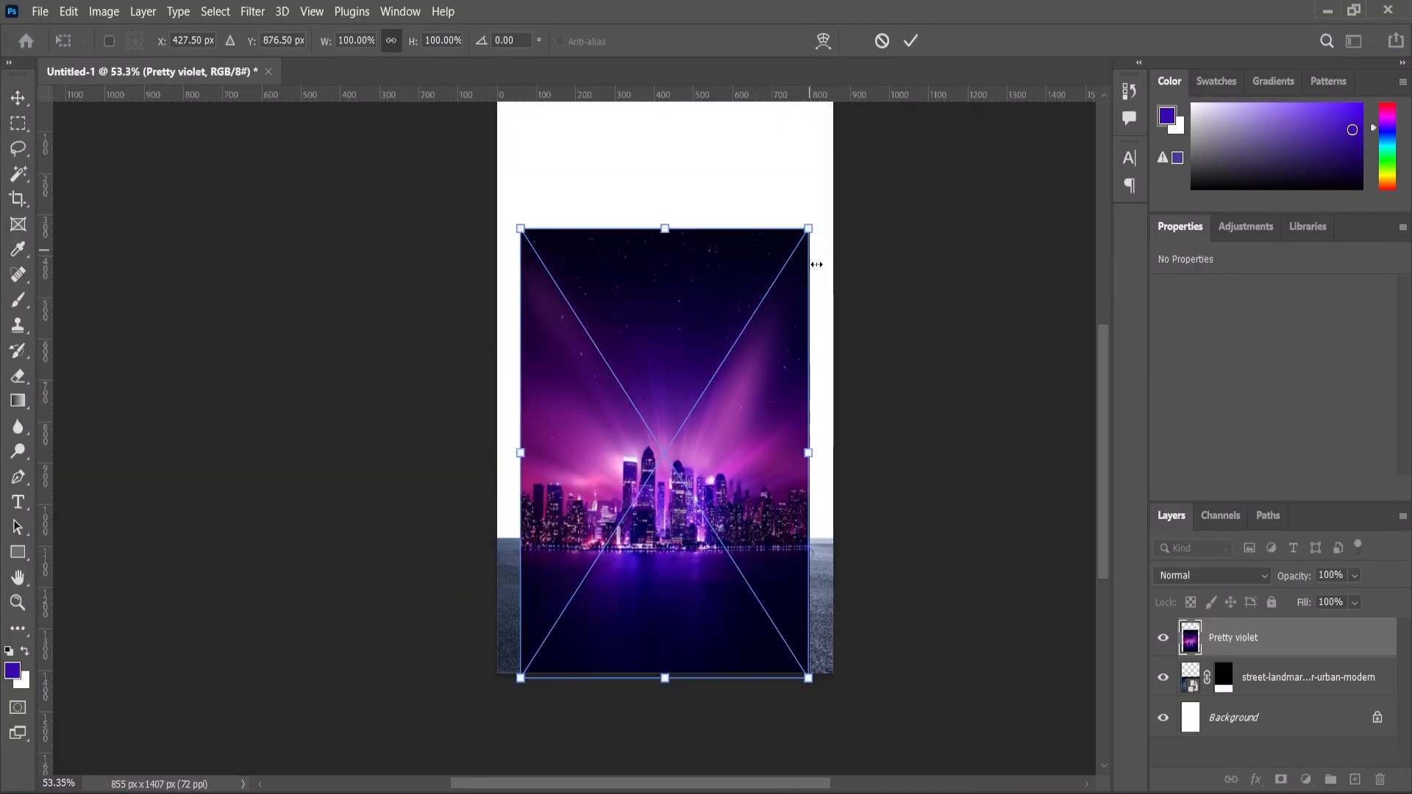
drag(812, 313, 843, 254)
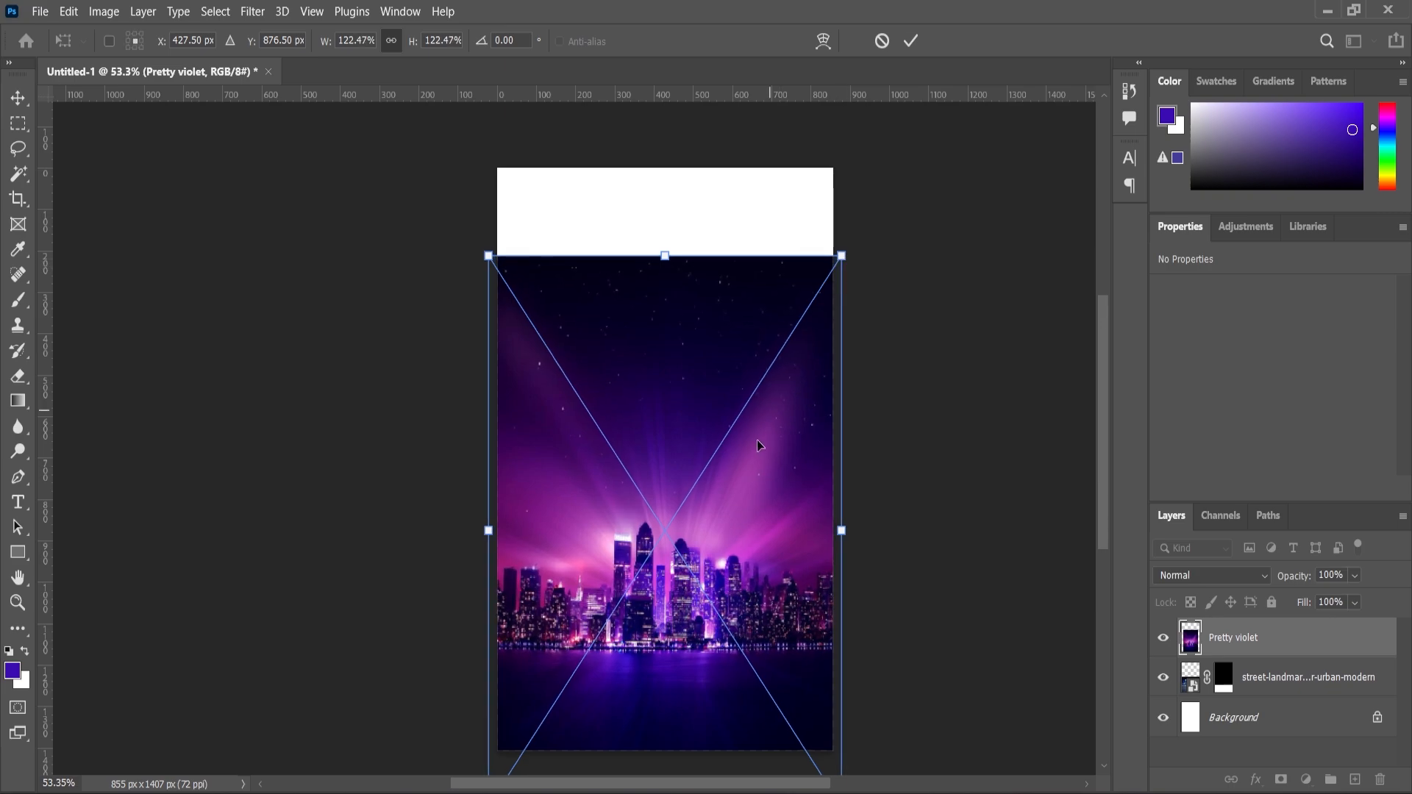
drag(760, 445, 753, 362)
key(Return)
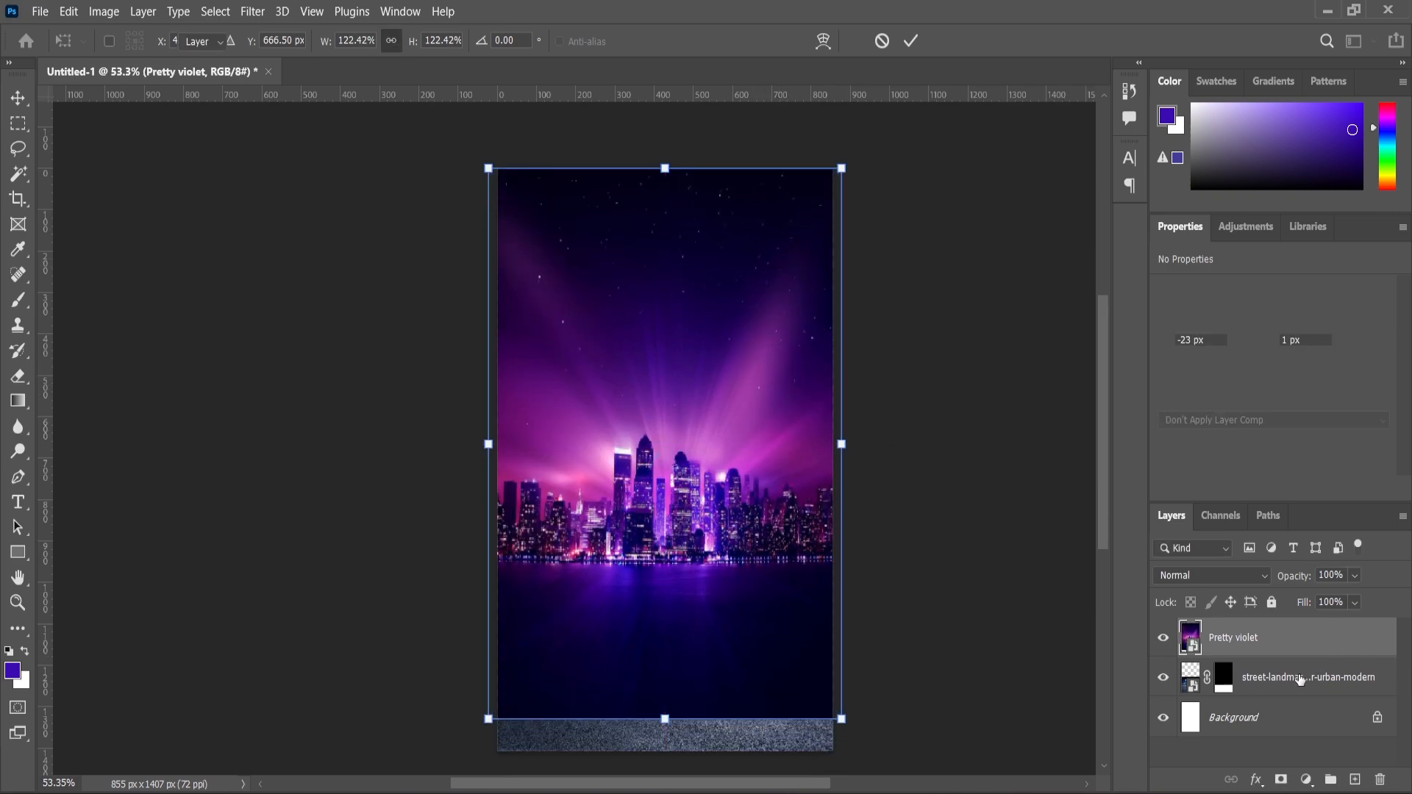
Move the street layer above the Pretty violet layer and shift the violet skyline up to cover the canvas's top edge.
drag(1269, 675, 1268, 626)
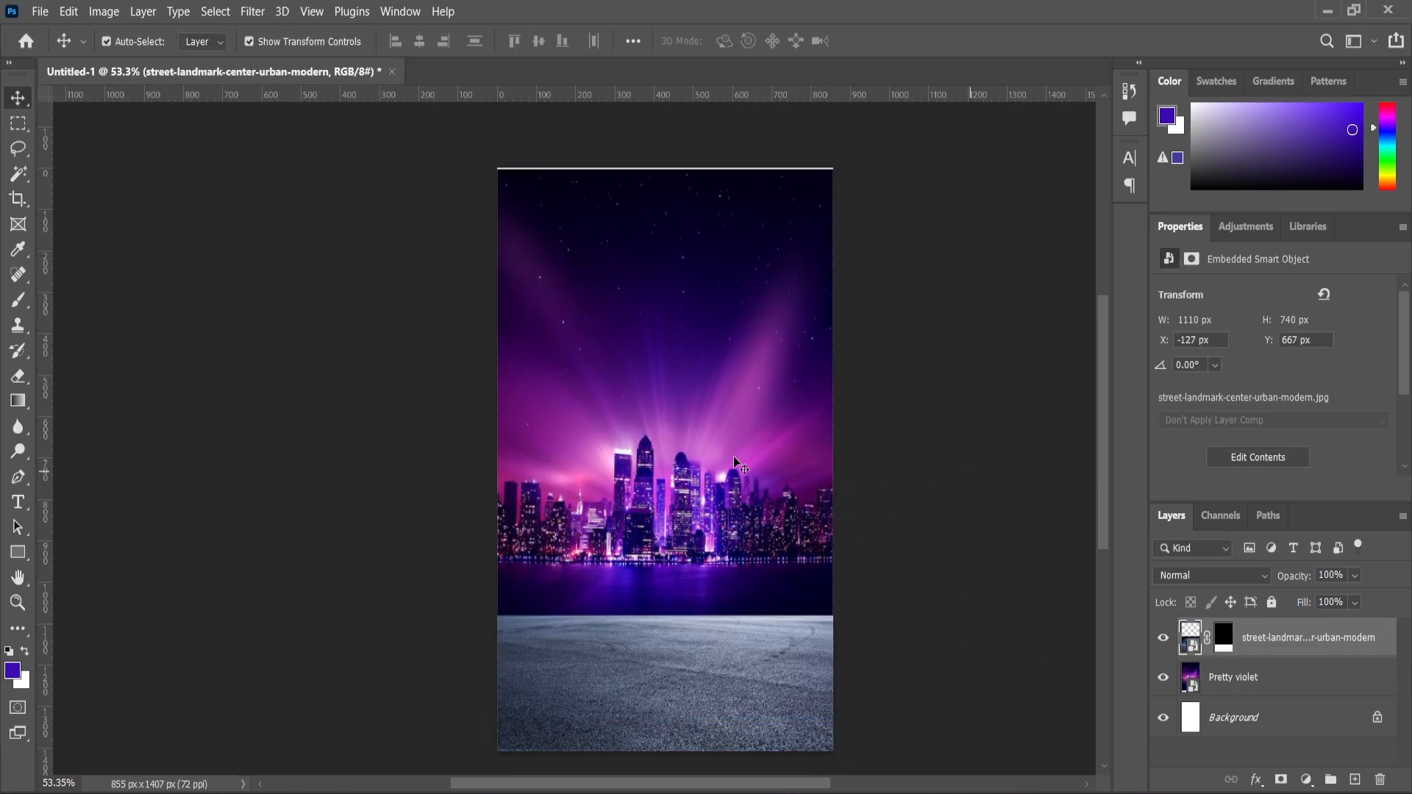
mouse_move(734, 456)
mouse_down()
mouse_move(709, 437)
mouse_move(751, 461)
mouse_up()
Enlarge the asphalt layer to about 1460 × 973 px, keeping the ground along the canvas's bottom edge.
click(740, 684)
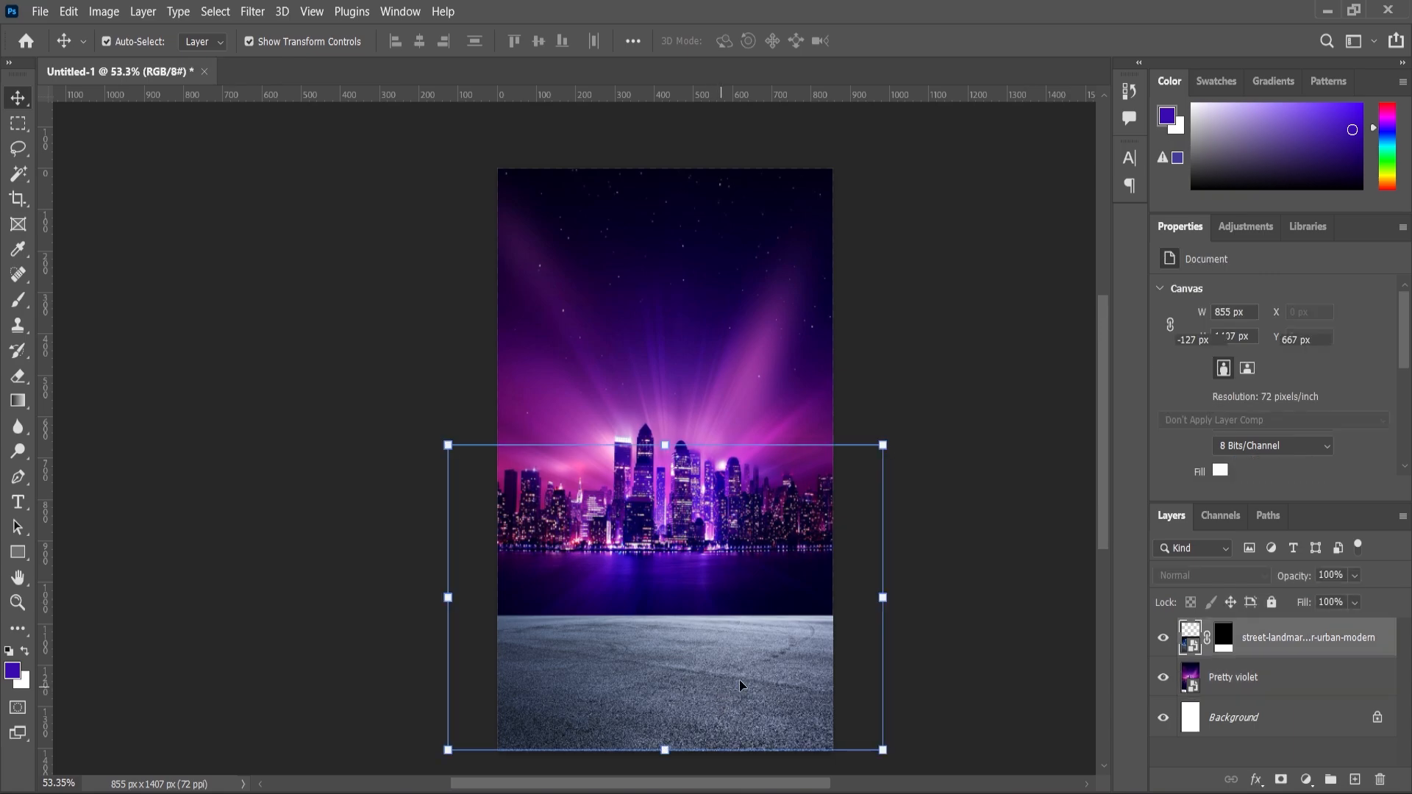
drag(887, 442, 924, 410)
drag(735, 739, 734, 691)
drag(926, 735, 952, 753)
key(Return)
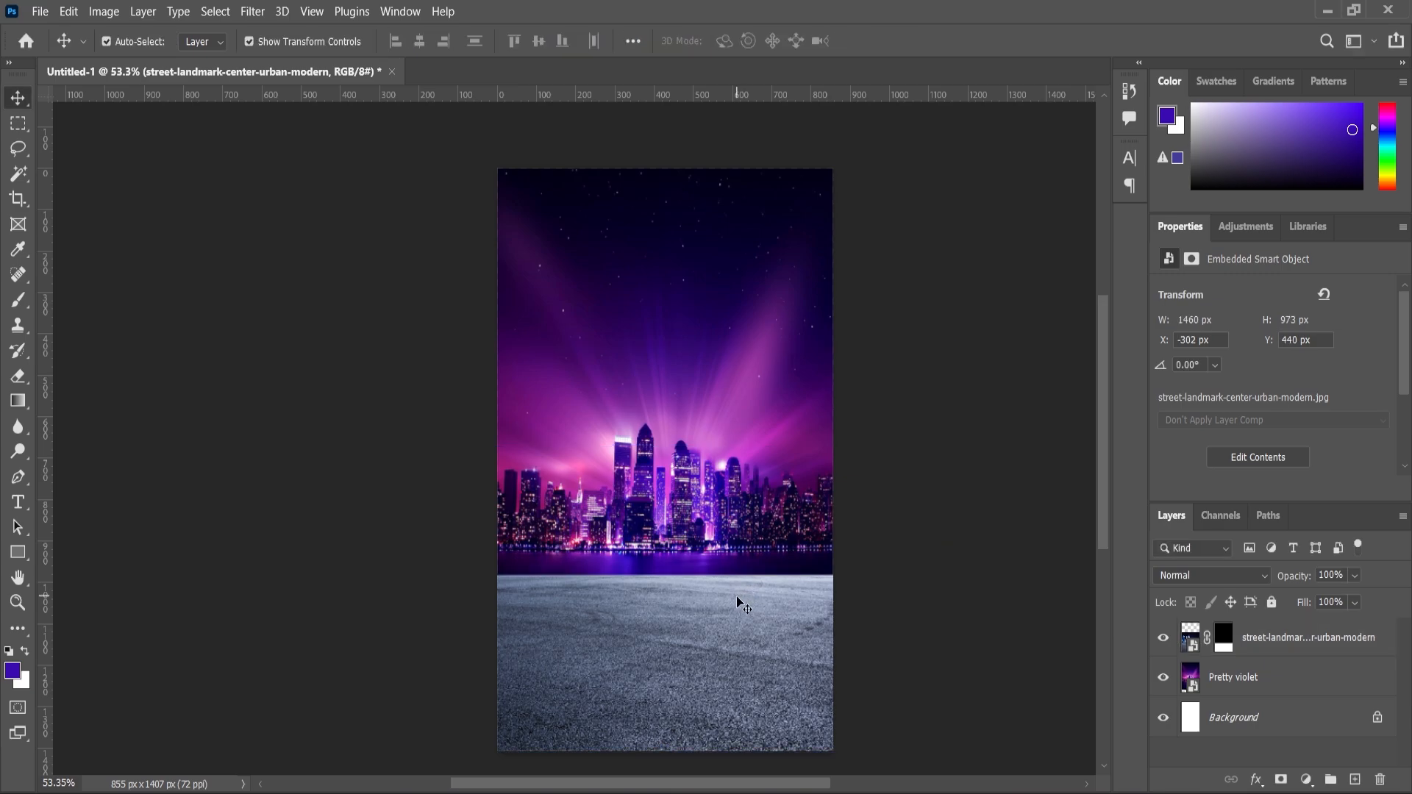
Reposition the Pretty violet skyline and enlarge it to about 961 × 1420 px so its buildings stand on the asphalt edge.
scroll(719, 567, up, 2)
drag(731, 456, 691, 457)
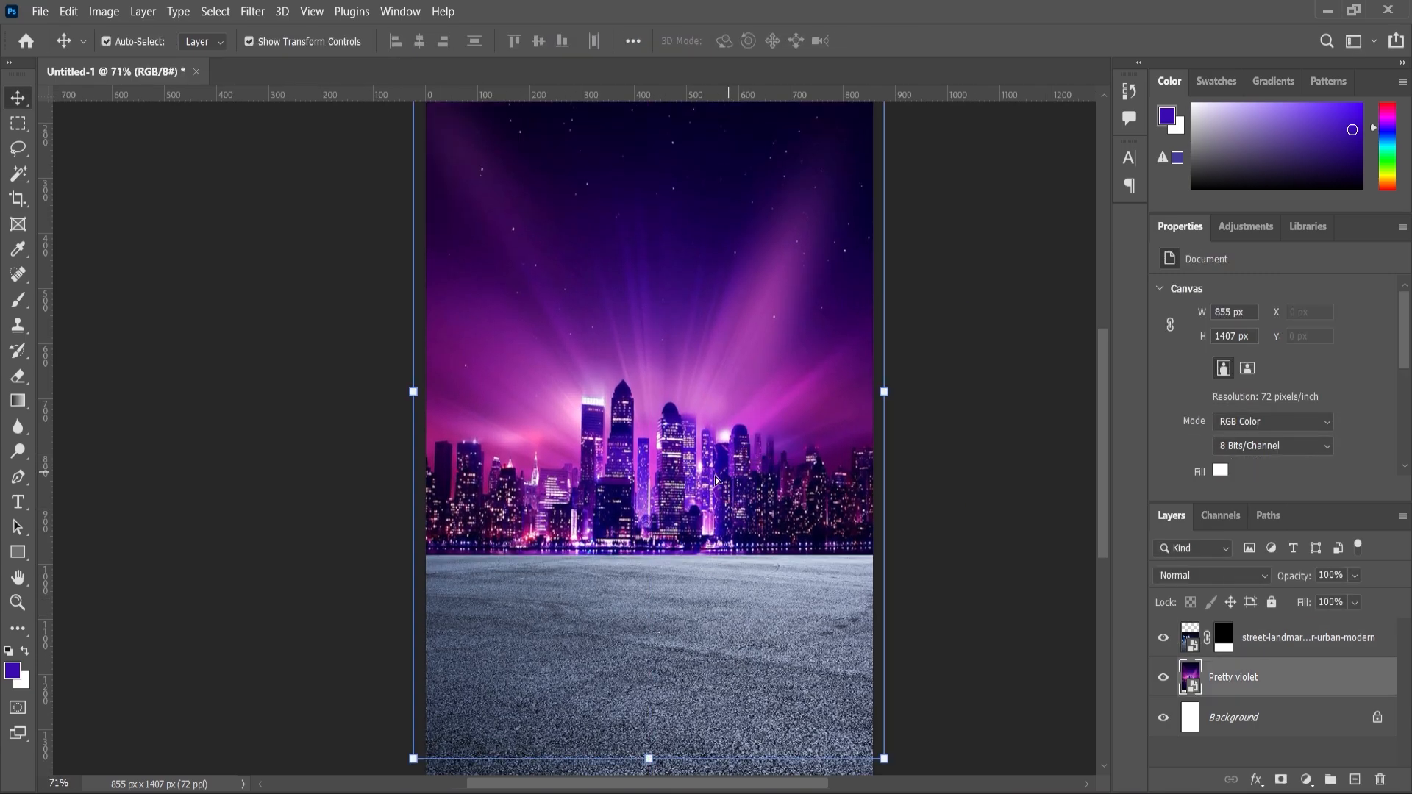
scroll(691, 457, down, 2)
drag(822, 182, 832, 163)
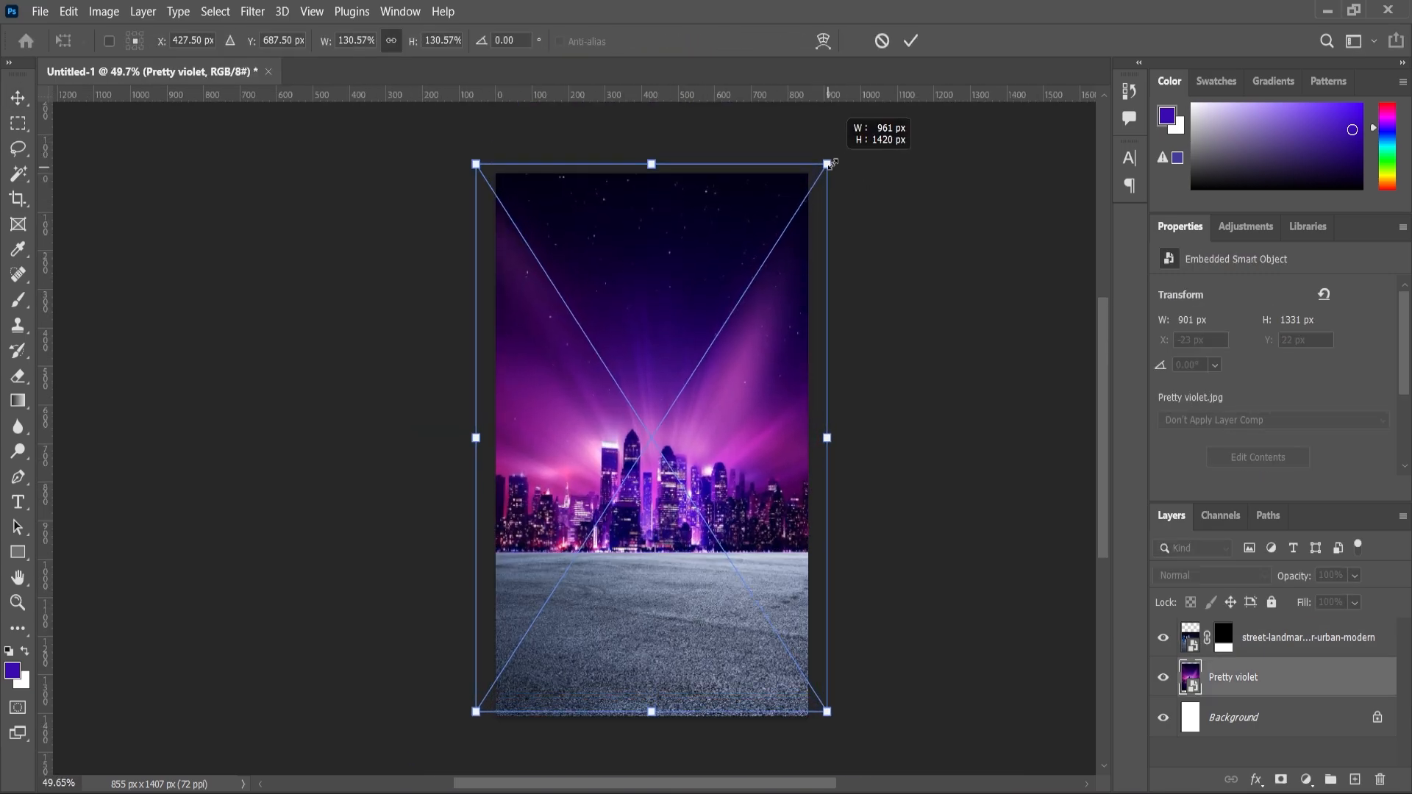
scroll(729, 552, up, 3)
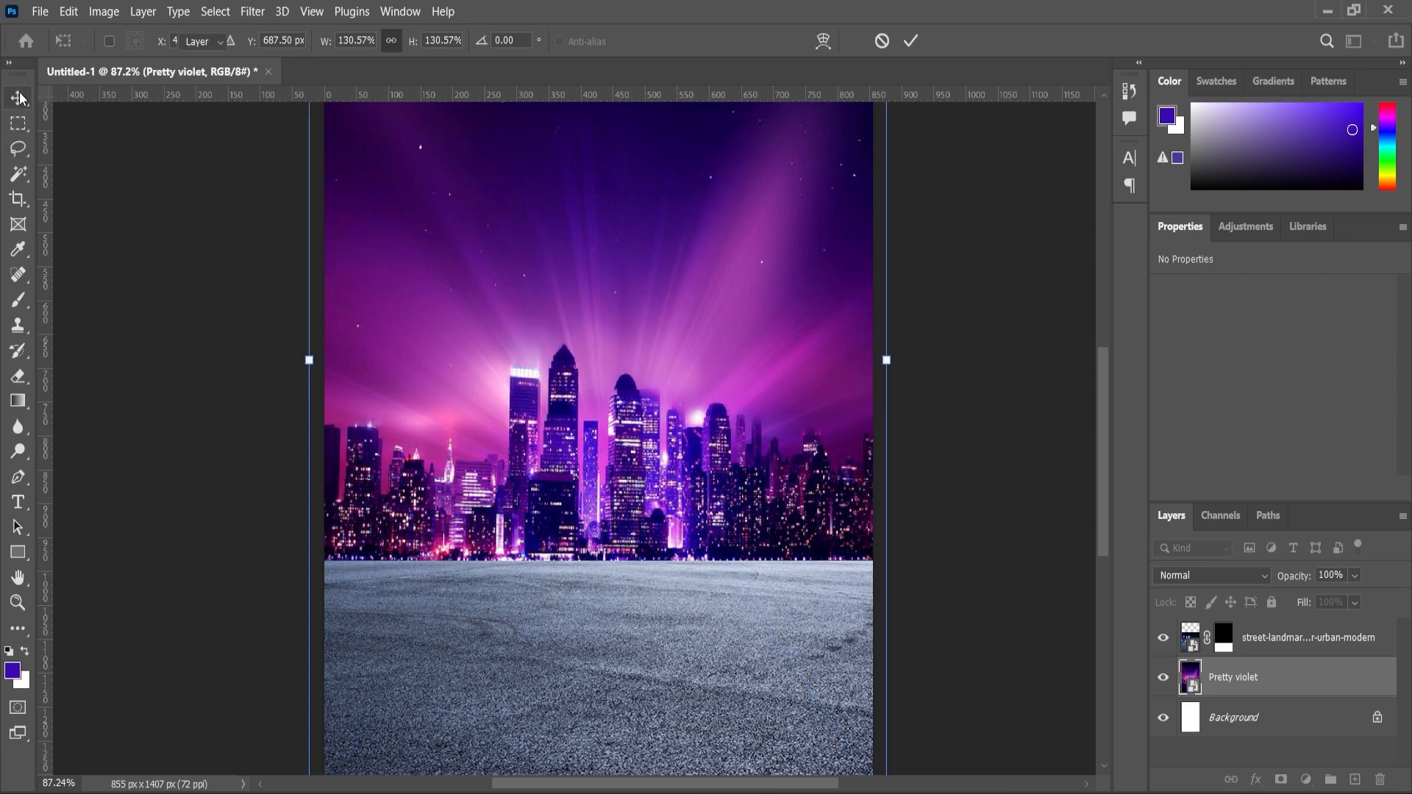
key(Return)
scroll(771, 419, down, 4)
click(919, 599)
Nudge the asphalt layer down to Y 446 px to meet the base of the skyline.
scroll(726, 580, up, 4)
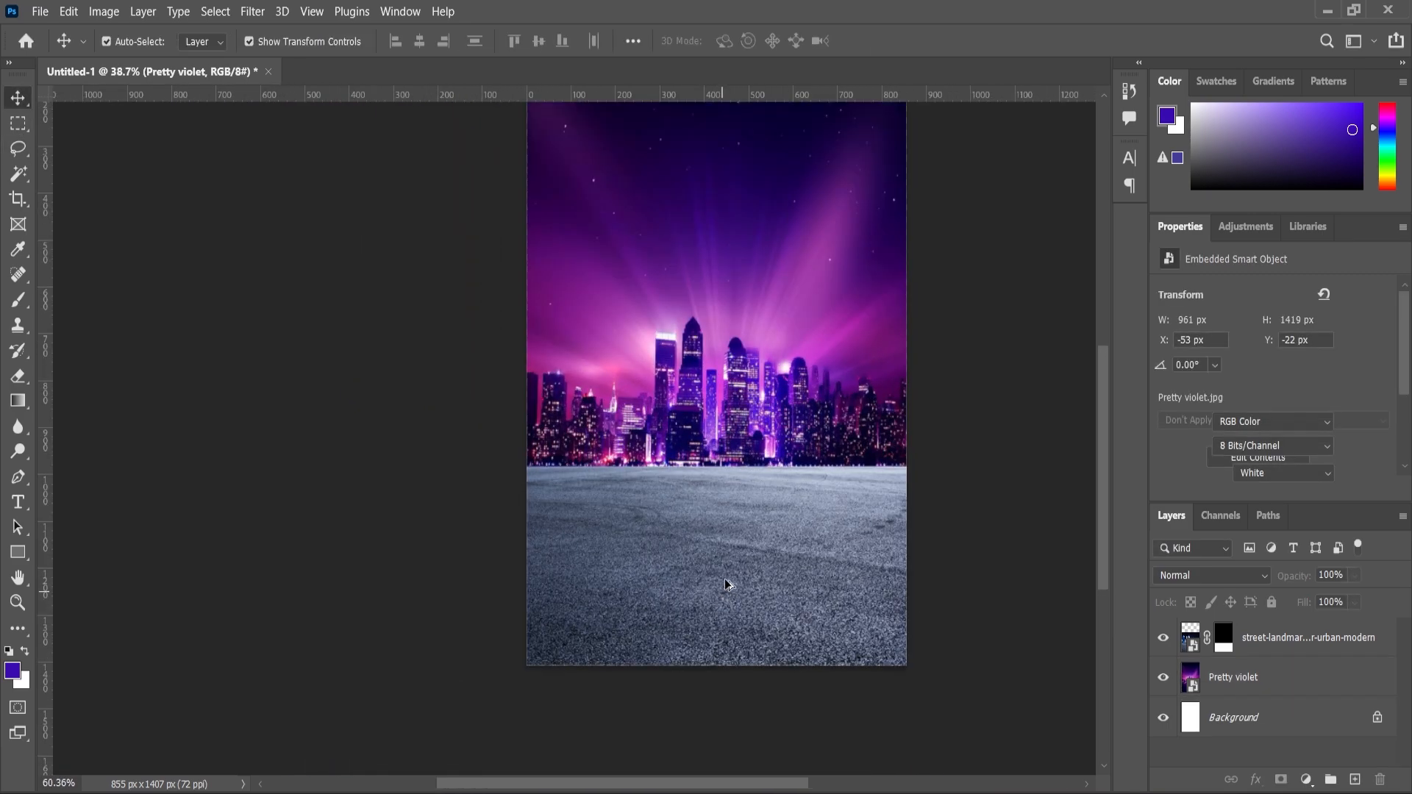
drag(775, 581, 777, 586)
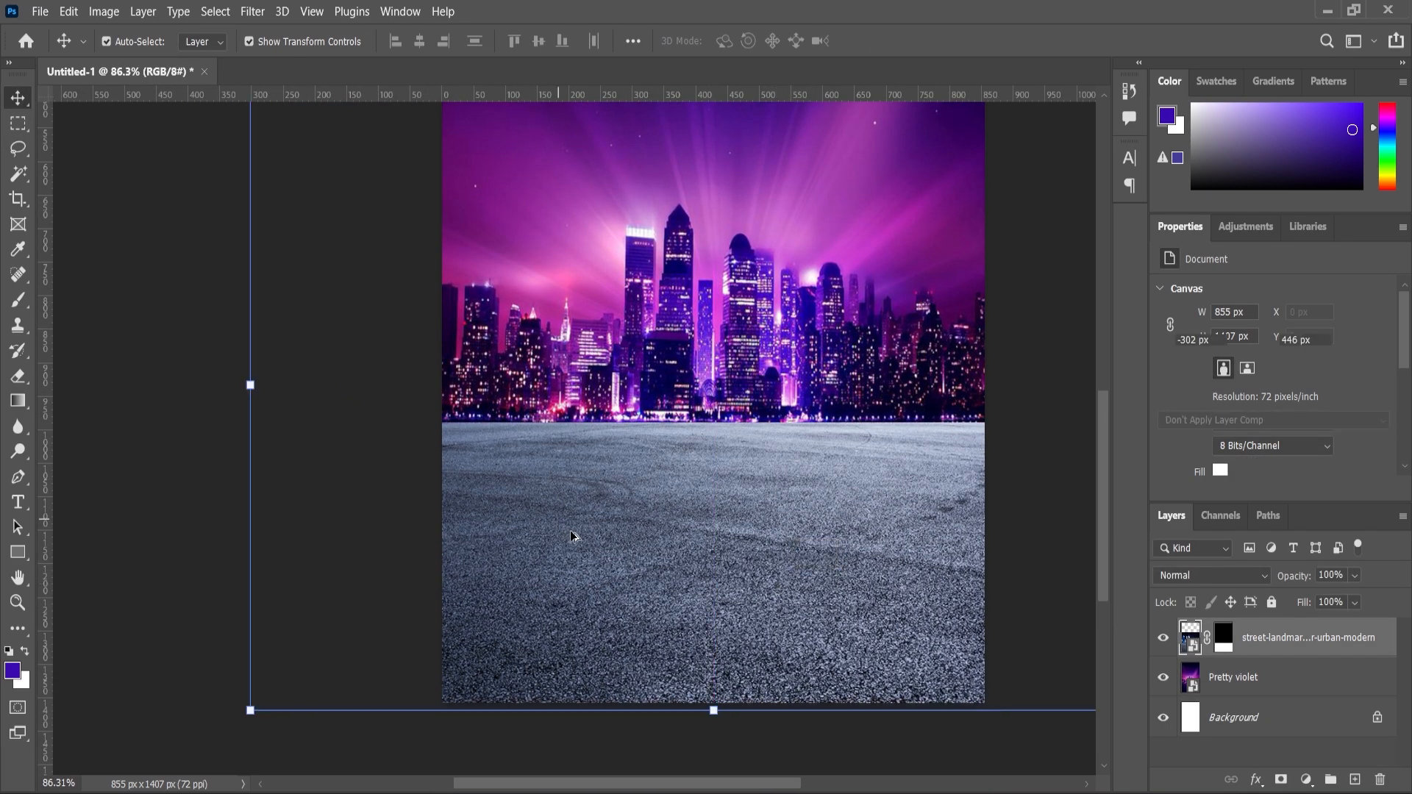
scroll(571, 531, down, 1)
key(alt+shift)
scroll(587, 519, down, 4)
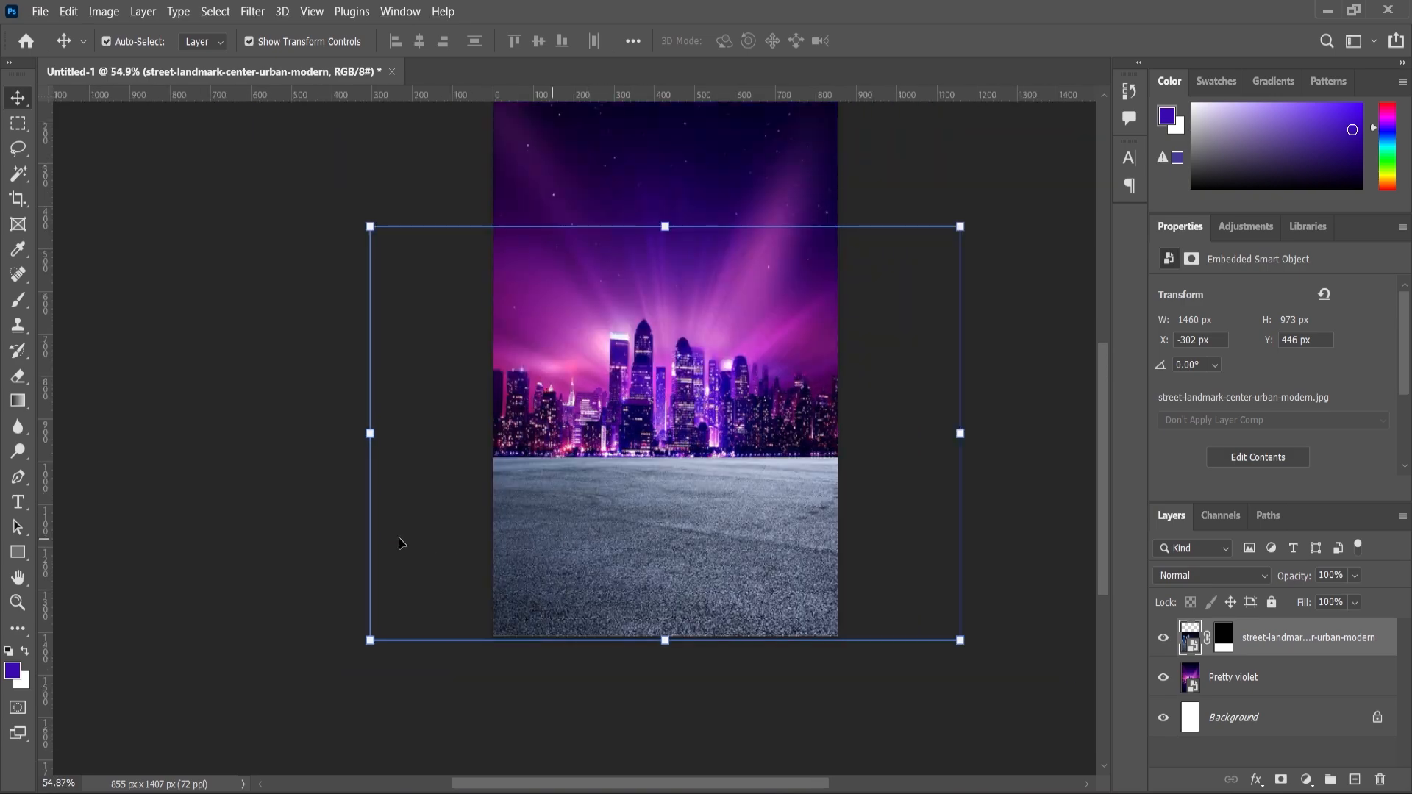
click(324, 519)
scroll(729, 511, down, 2)
scroll(730, 511, up, 5)
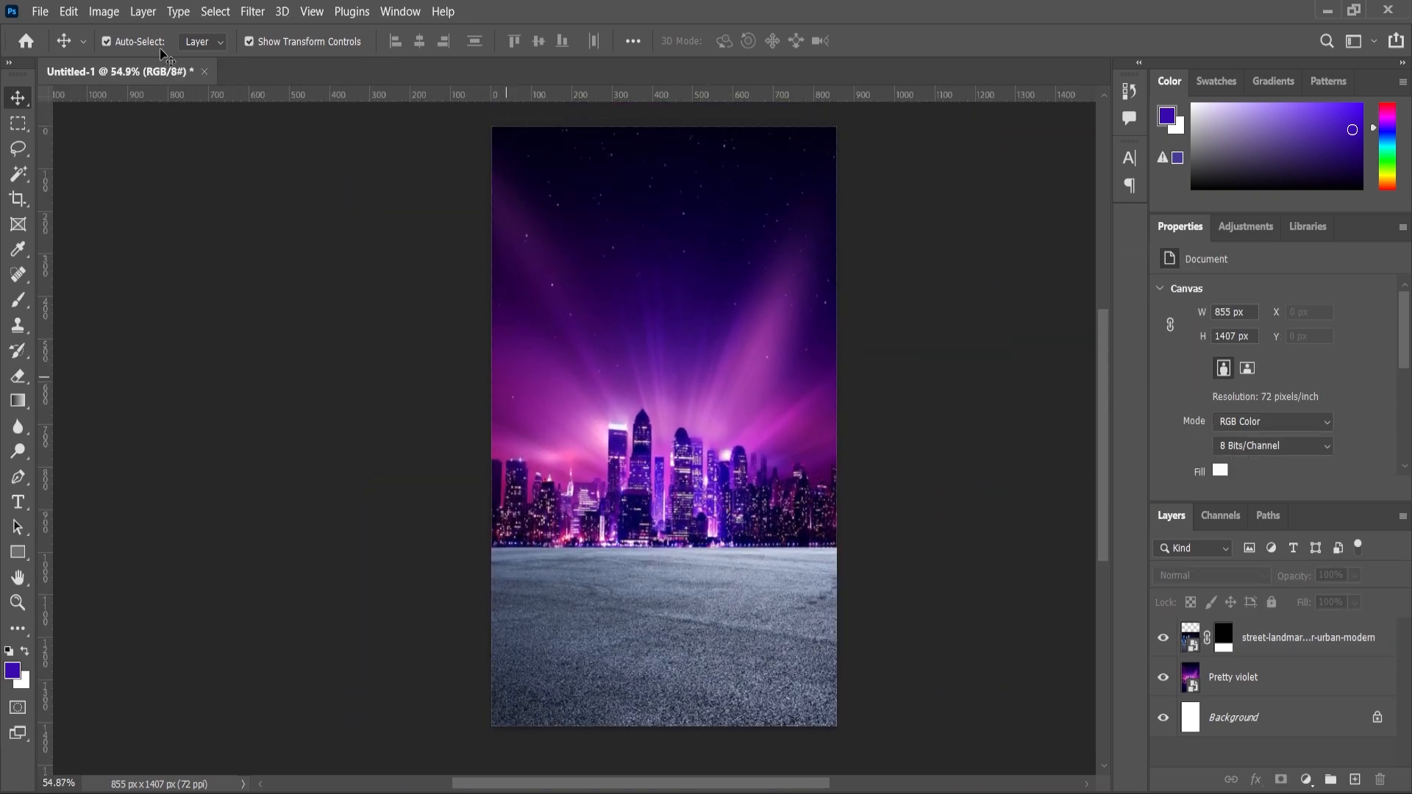
Darken the street layer with a Levels adjustment, setting the black input to 19 and the midtone to 0.91.
click(67, 15)
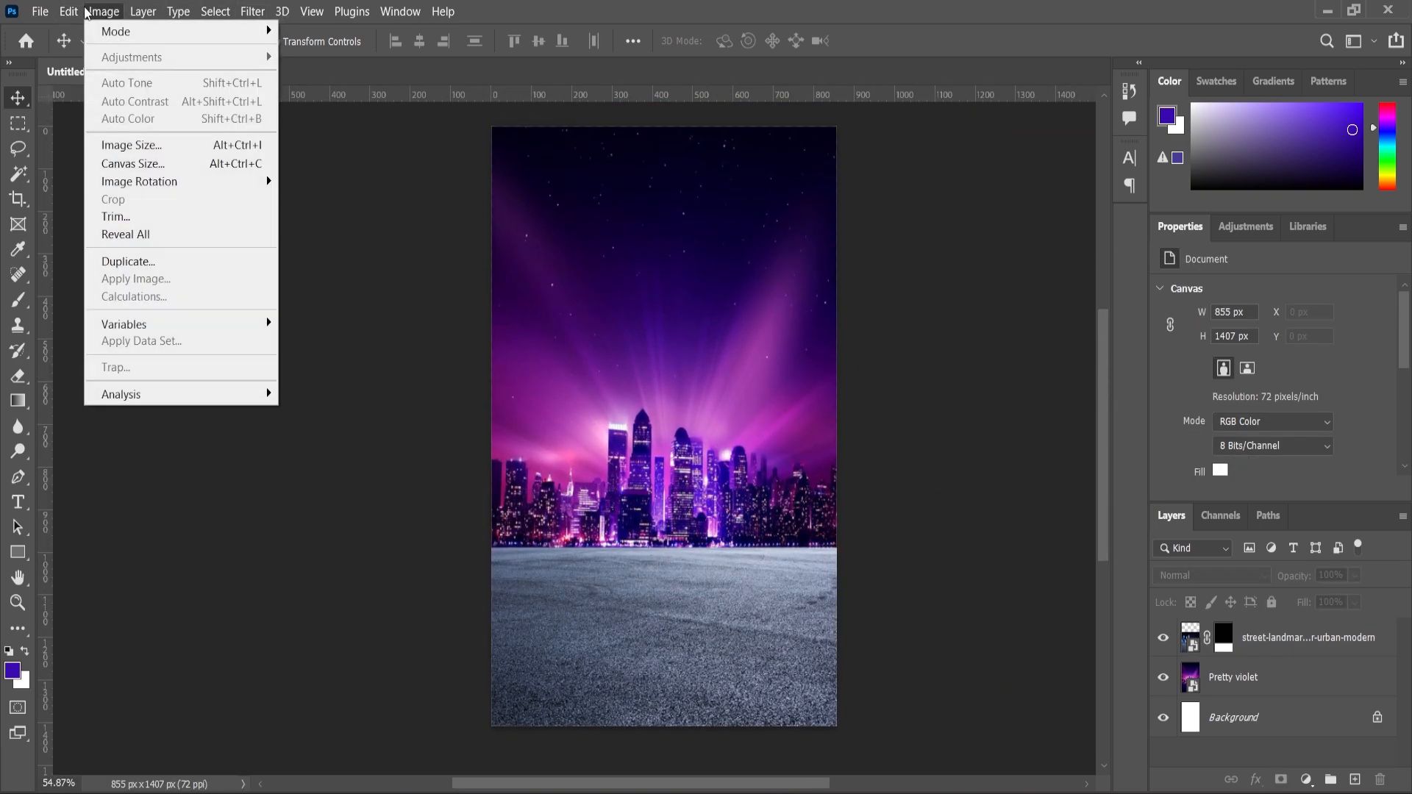
mouse_move(99, 13)
click(626, 586)
click(451, 478)
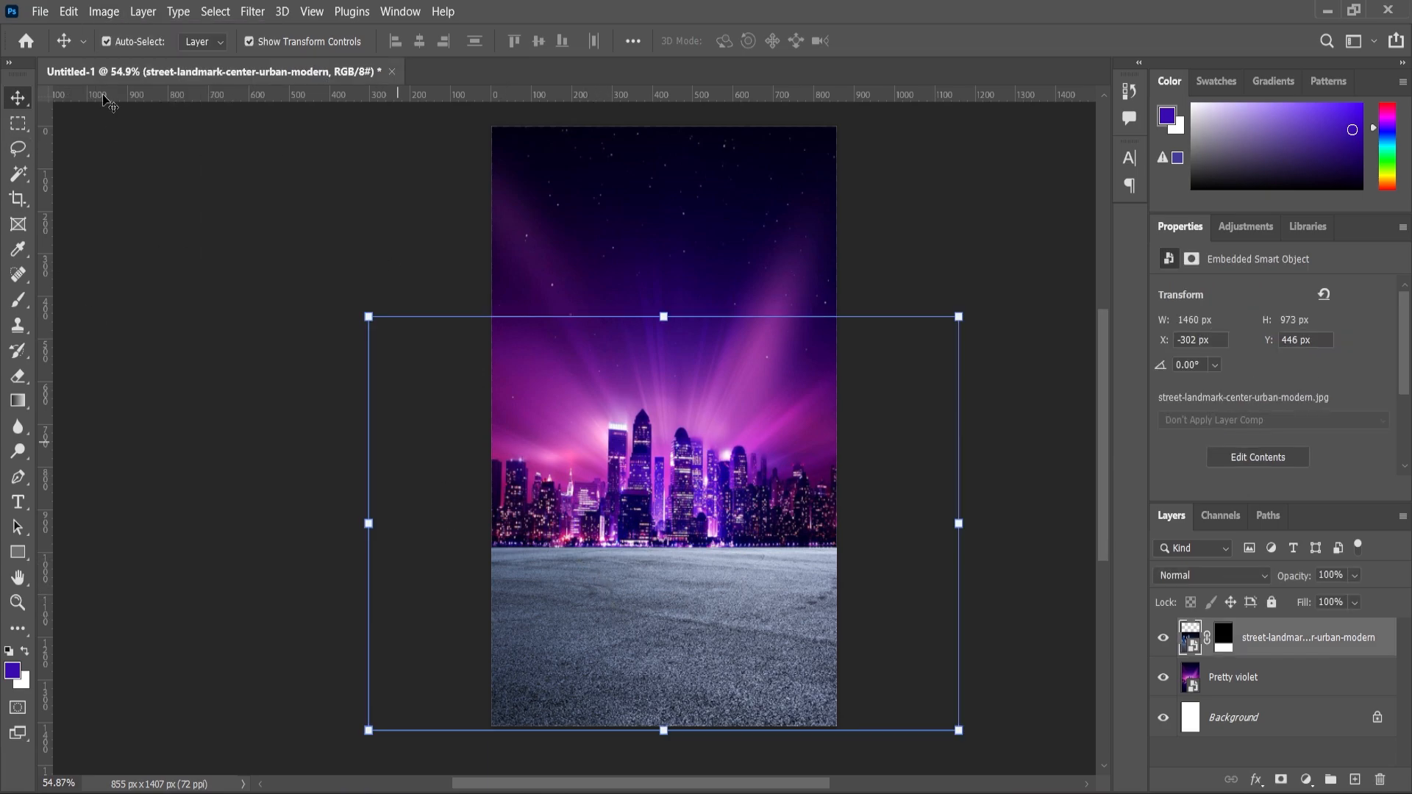
click(103, 11)
mouse_move(132, 57)
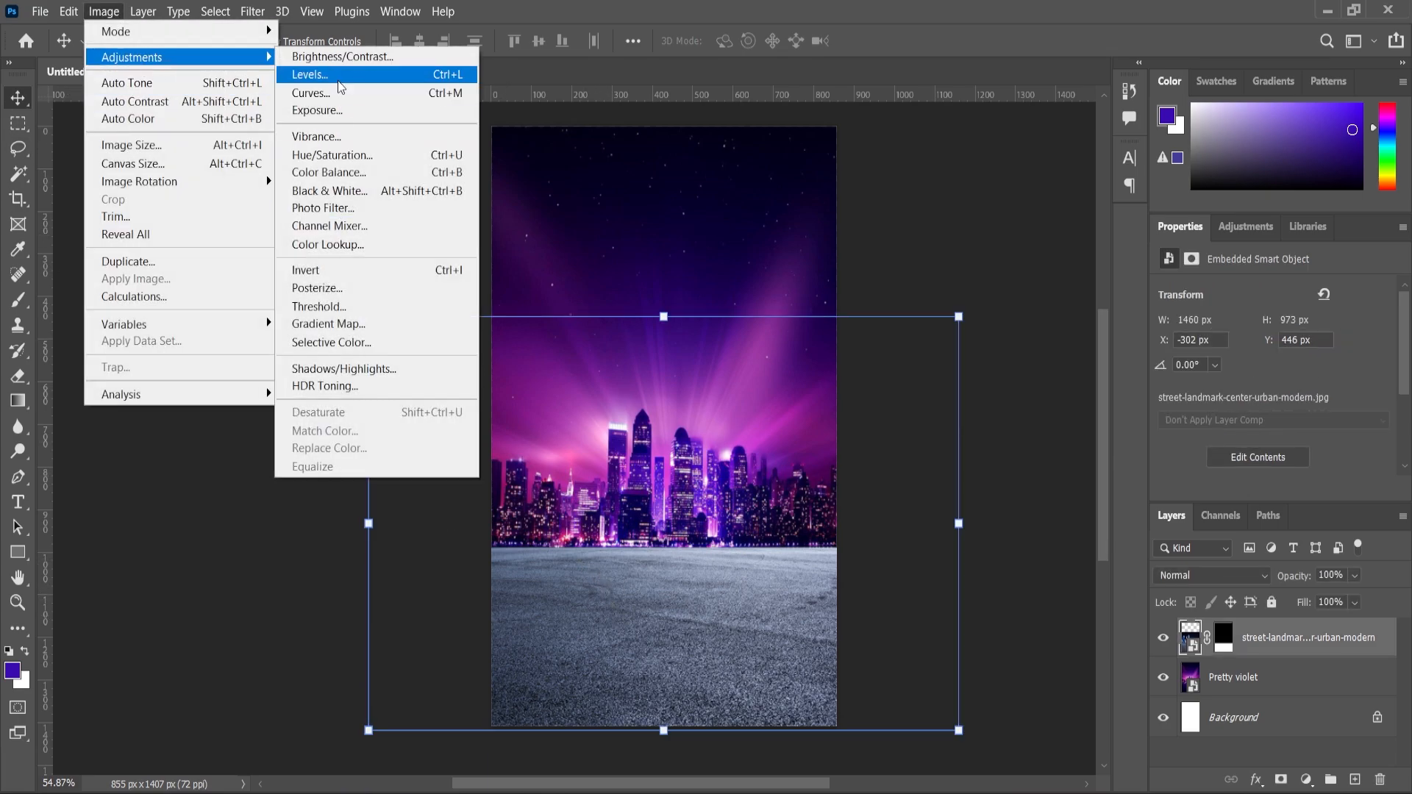
click(309, 74)
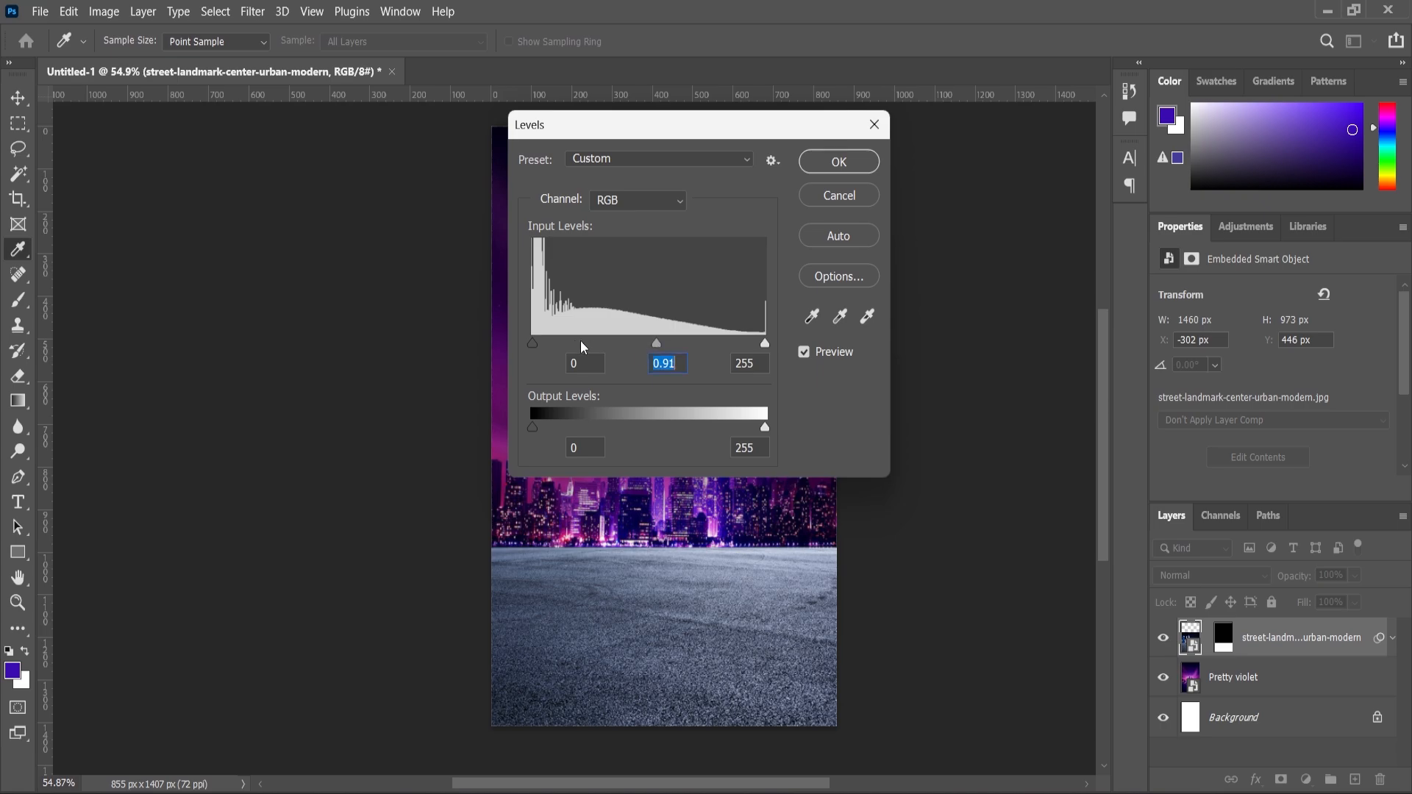
drag(535, 348, 553, 353)
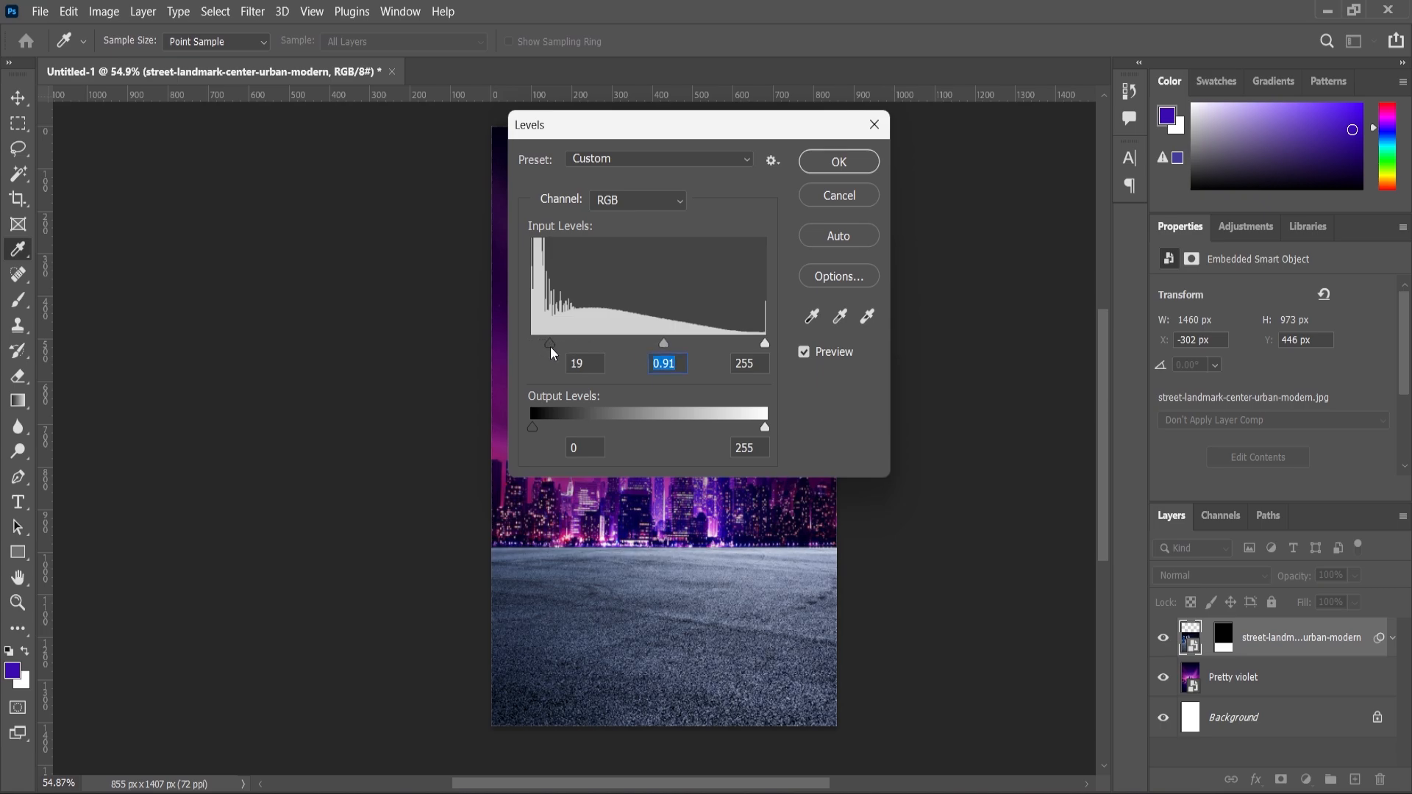
click(839, 163)
key(v)
Draw a blue-violet rectangle about 874 × 422 px over the asphalt on a new layer and remove its stroke.
scroll(822, 519, right, 1)
click(1355, 780)
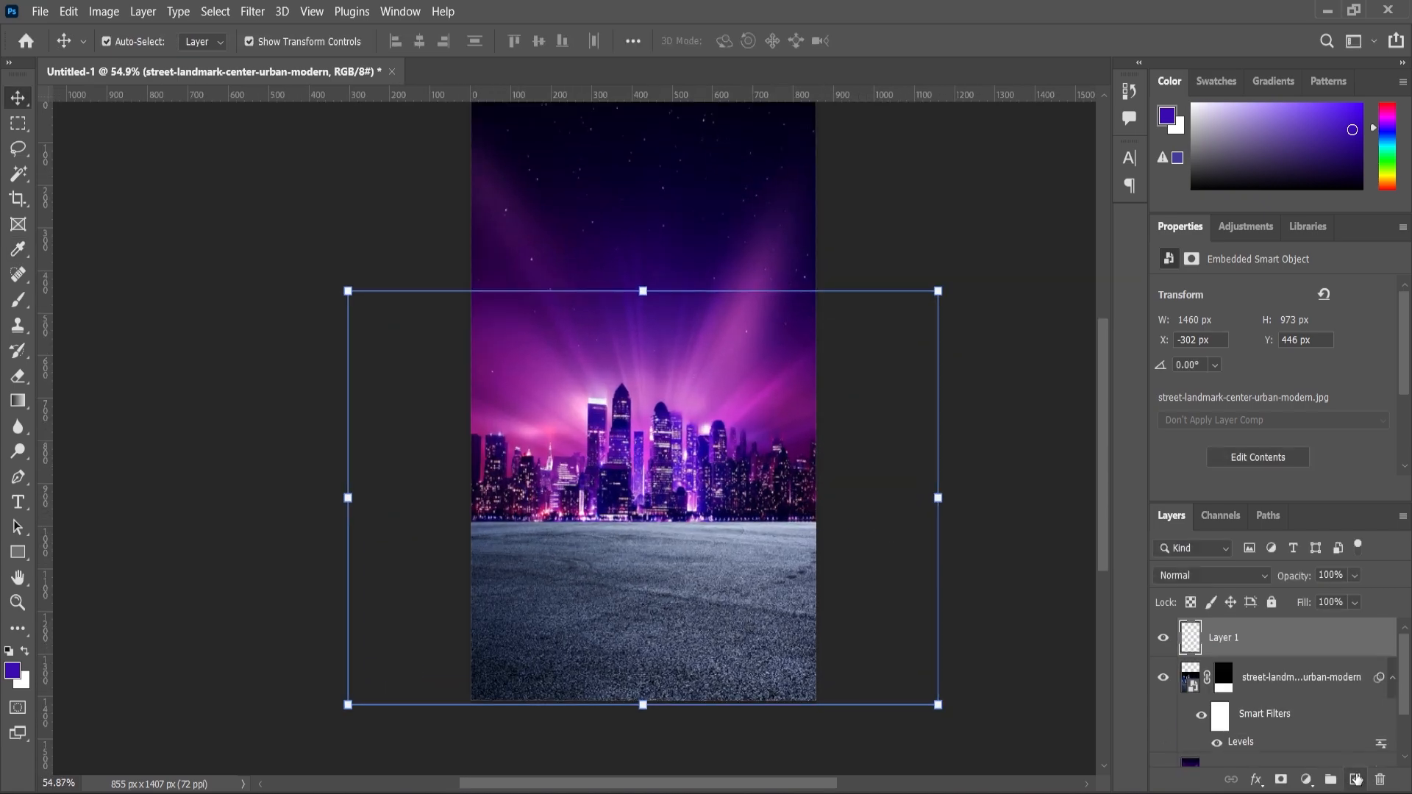
key(u)
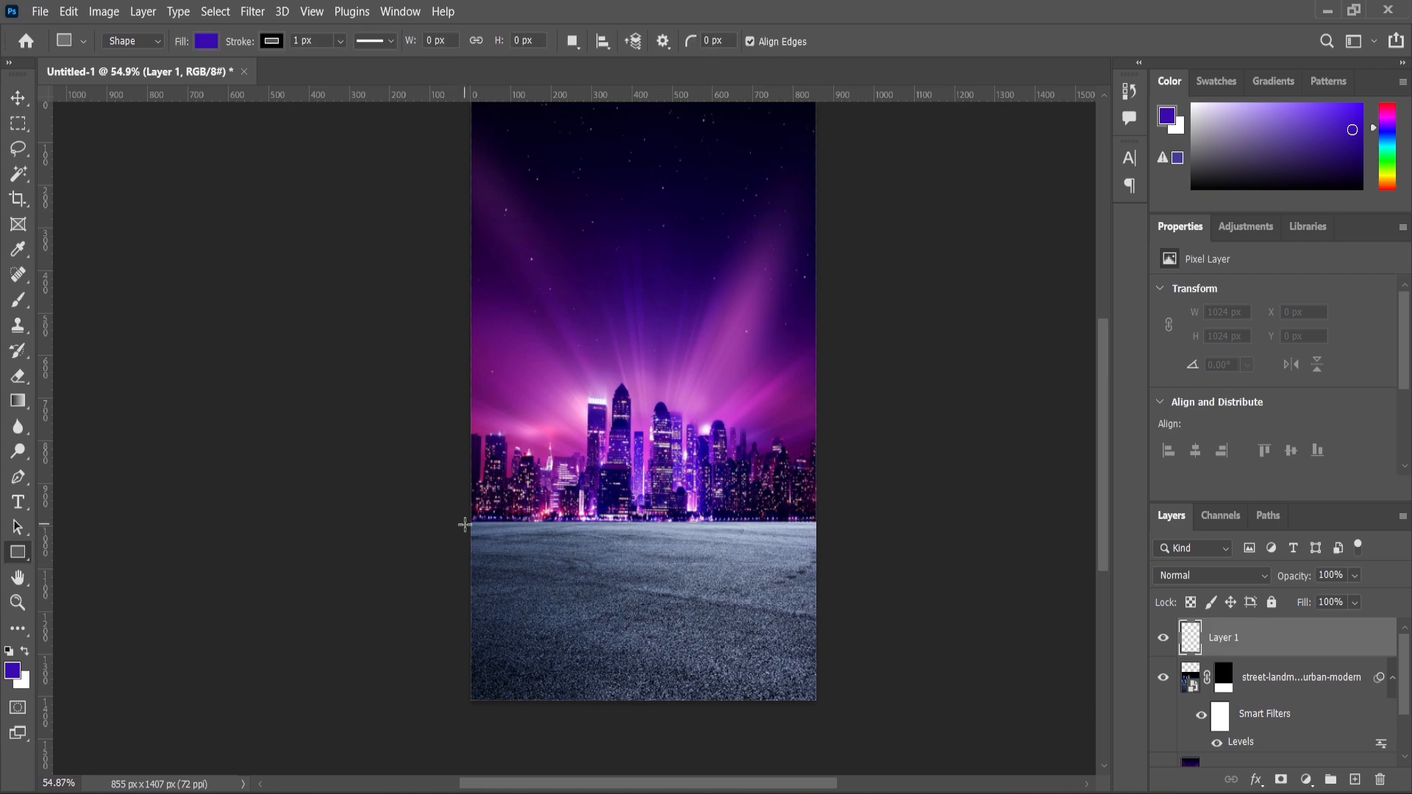
mouse_move(465, 524)
mouse_down()
mouse_move(710, 590)
mouse_move(818, 704)
mouse_up()
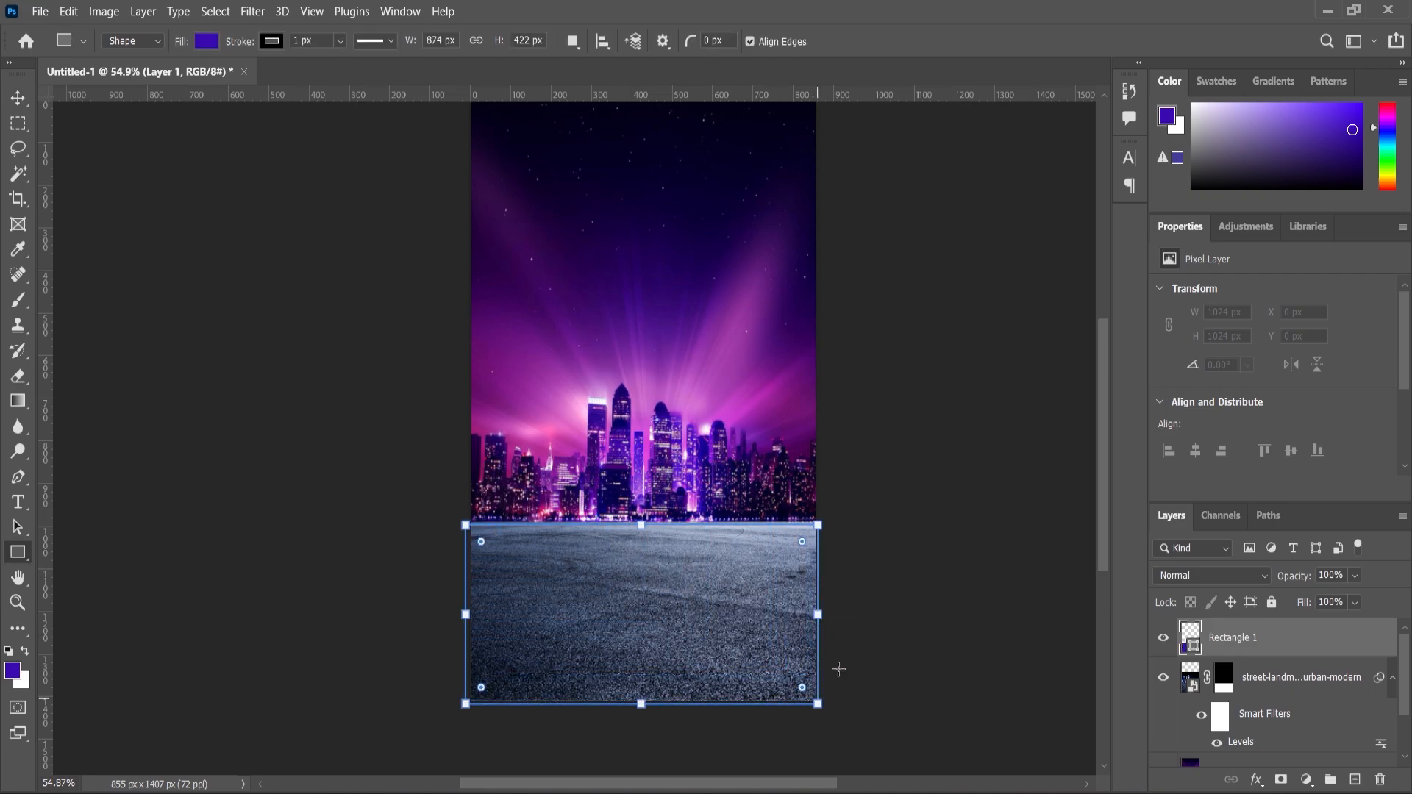
click(1217, 457)
click(1161, 482)
click(1327, 425)
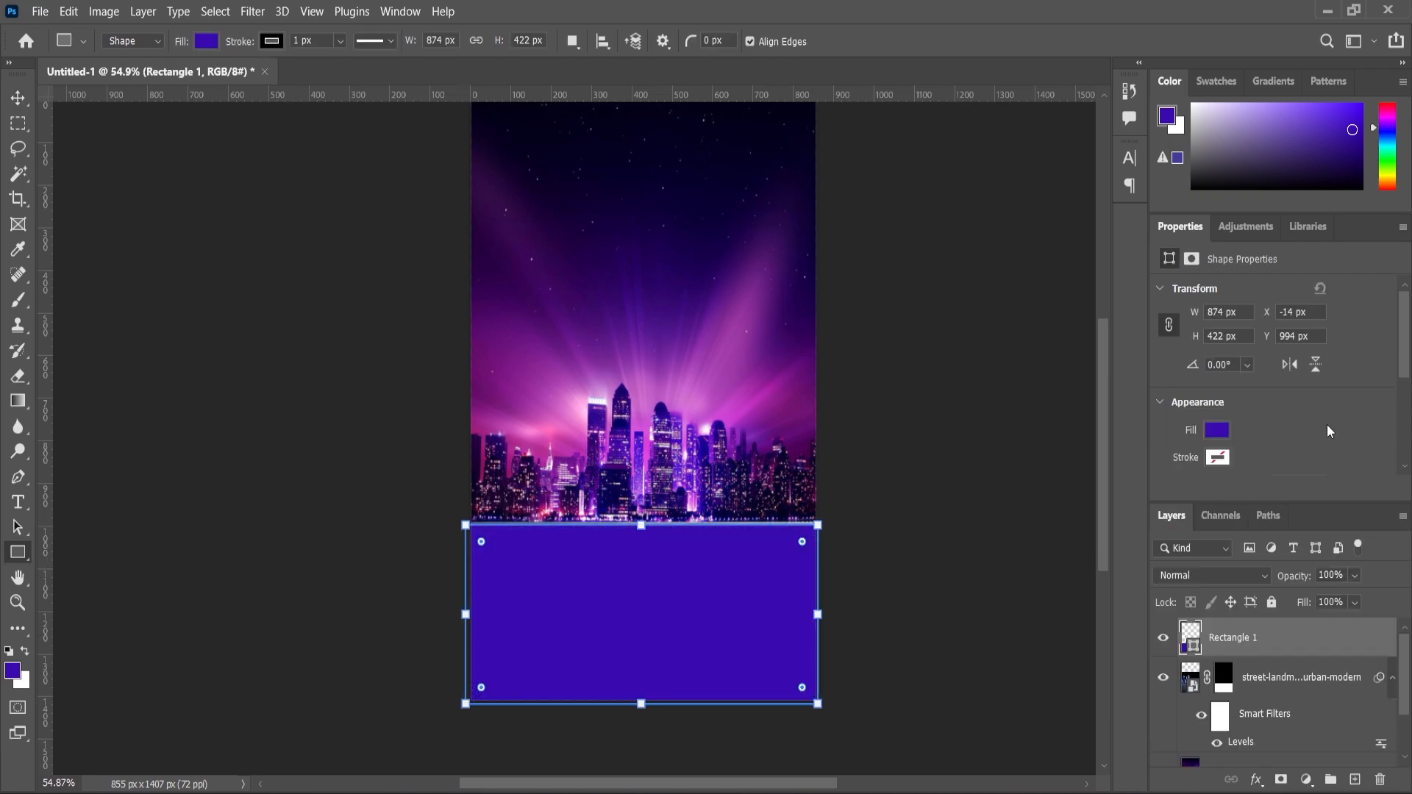
Stretch the rectangle's top edge up to the skyline base, to about 428 px high, and set its blend mode to Color Dodge.
click(16, 102)
scroll(600, 621, up, 3)
drag(672, 442, 675, 436)
click(1212, 576)
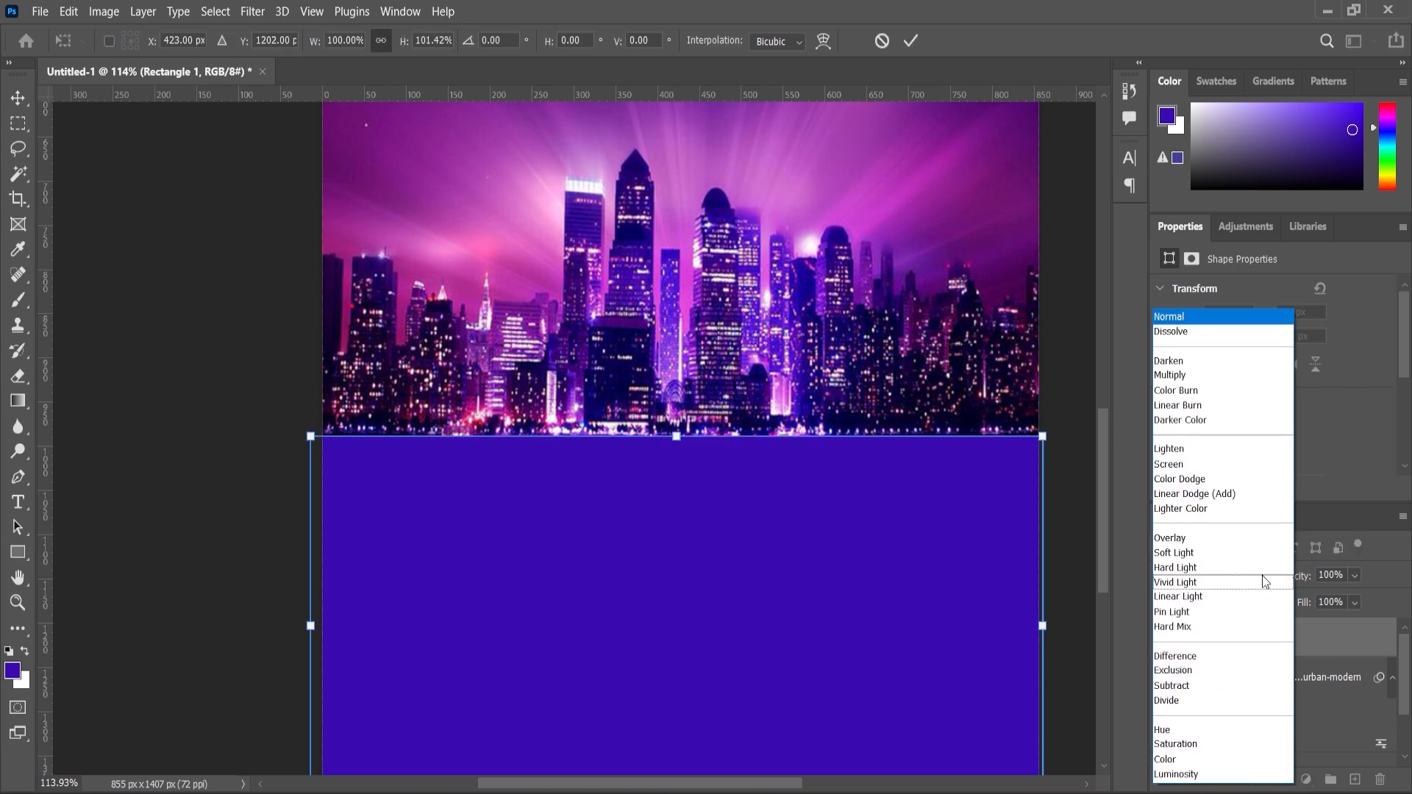
click(1206, 478)
click(19, 101)
click(198, 257)
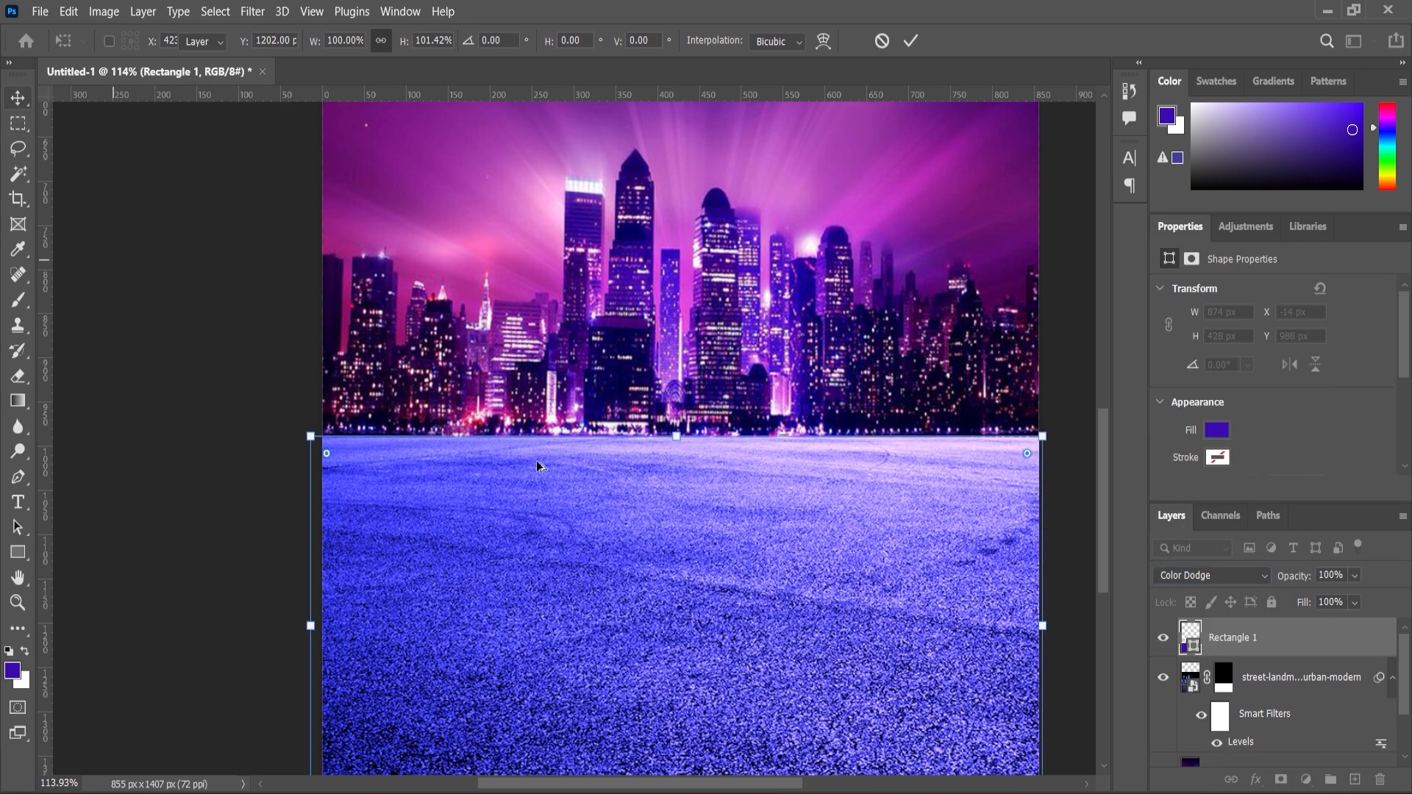
Scale the rectangle and asphalt layers together to about 98.44%.
scroll(589, 536, down, 4)
scroll(644, 572, up, 2)
scroll(657, 575, up, 1)
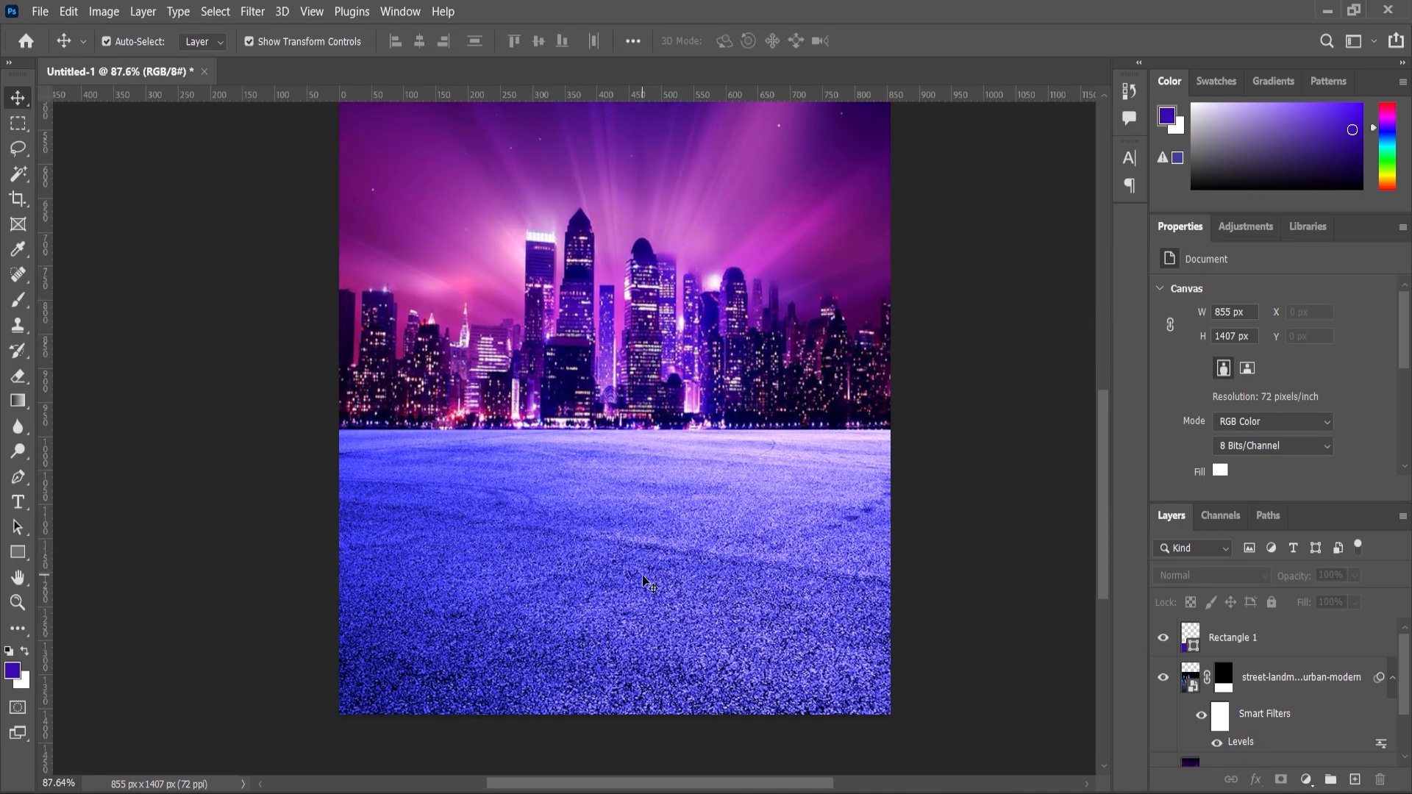
click(646, 576)
click(1083, 390)
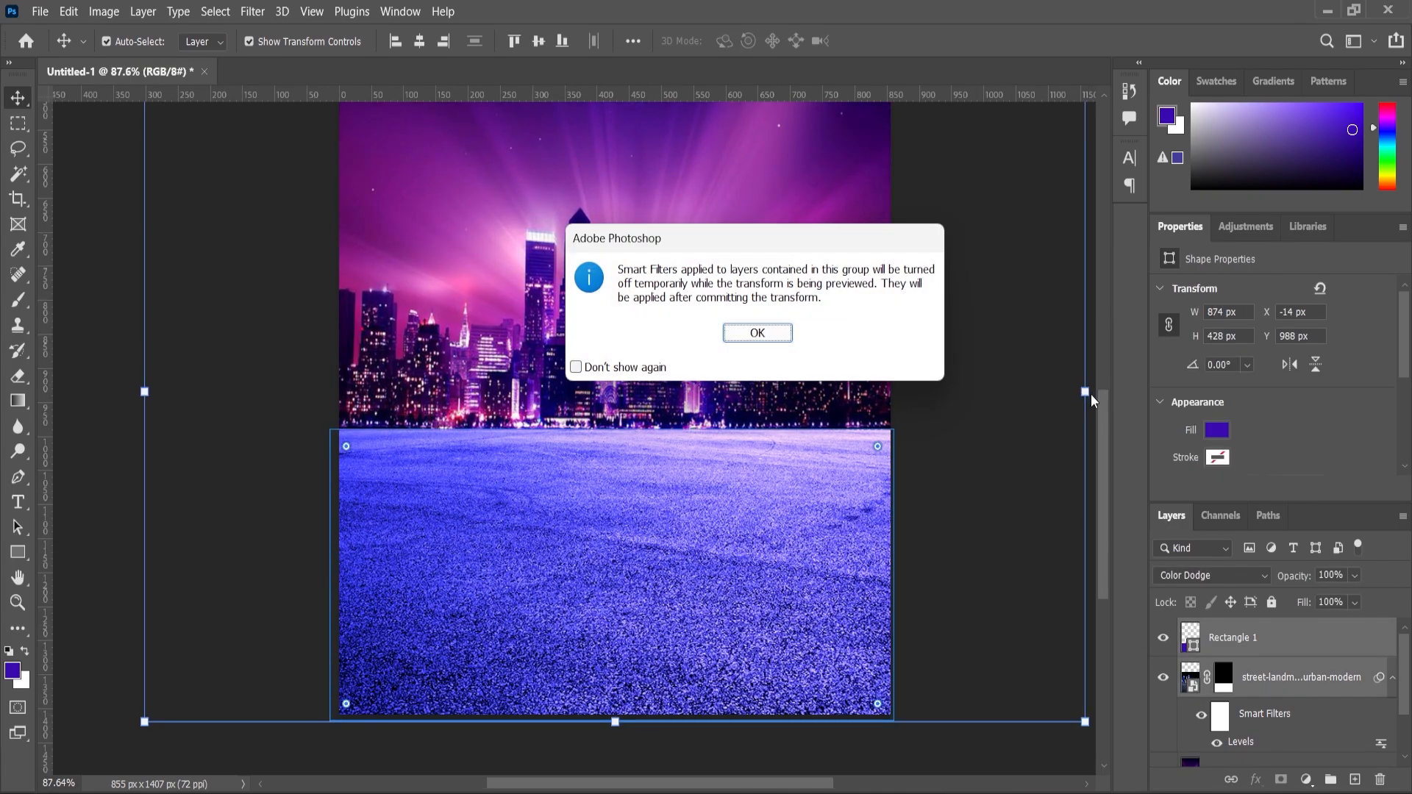
click(758, 334)
drag(1085, 391, 1077, 390)
click(20, 101)
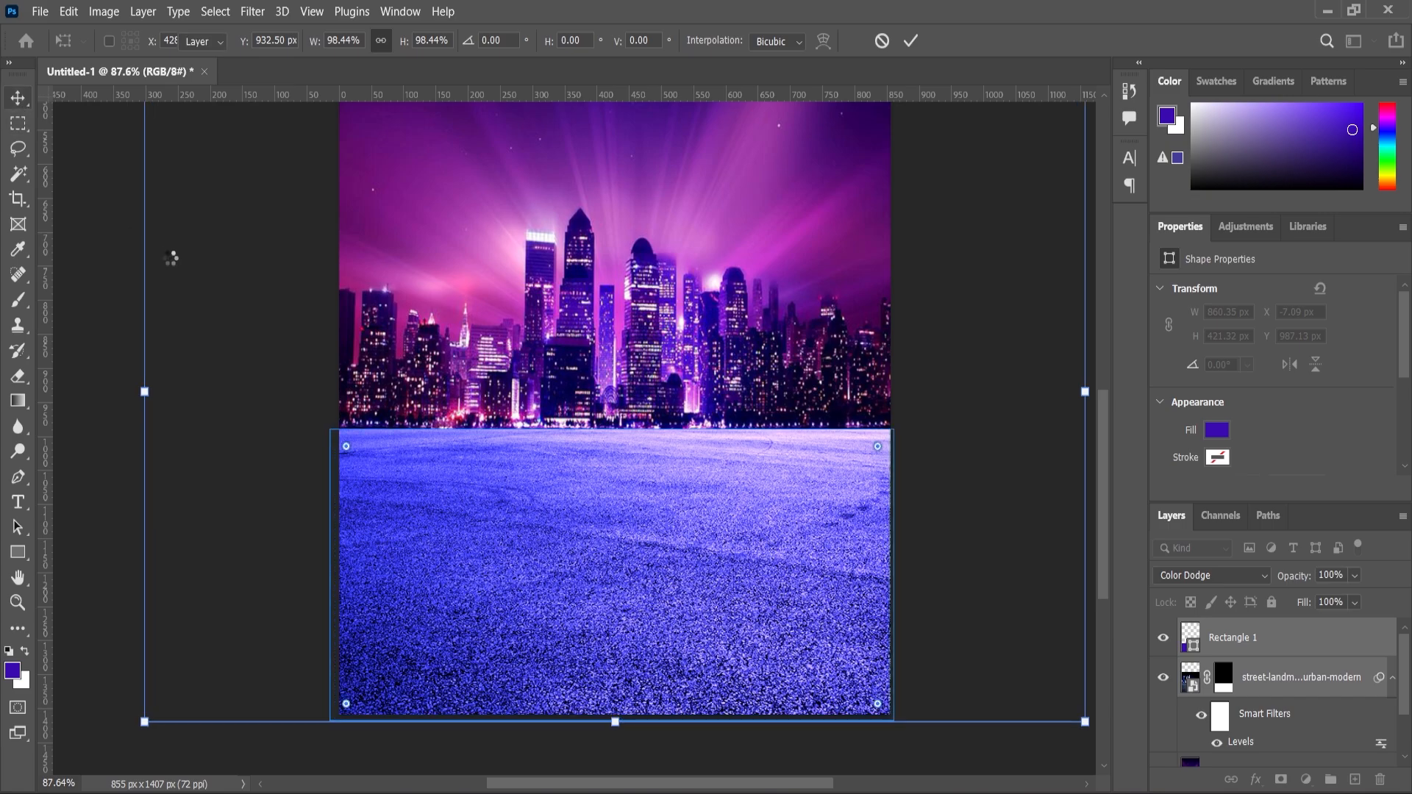
scroll(640, 482, down, 9)
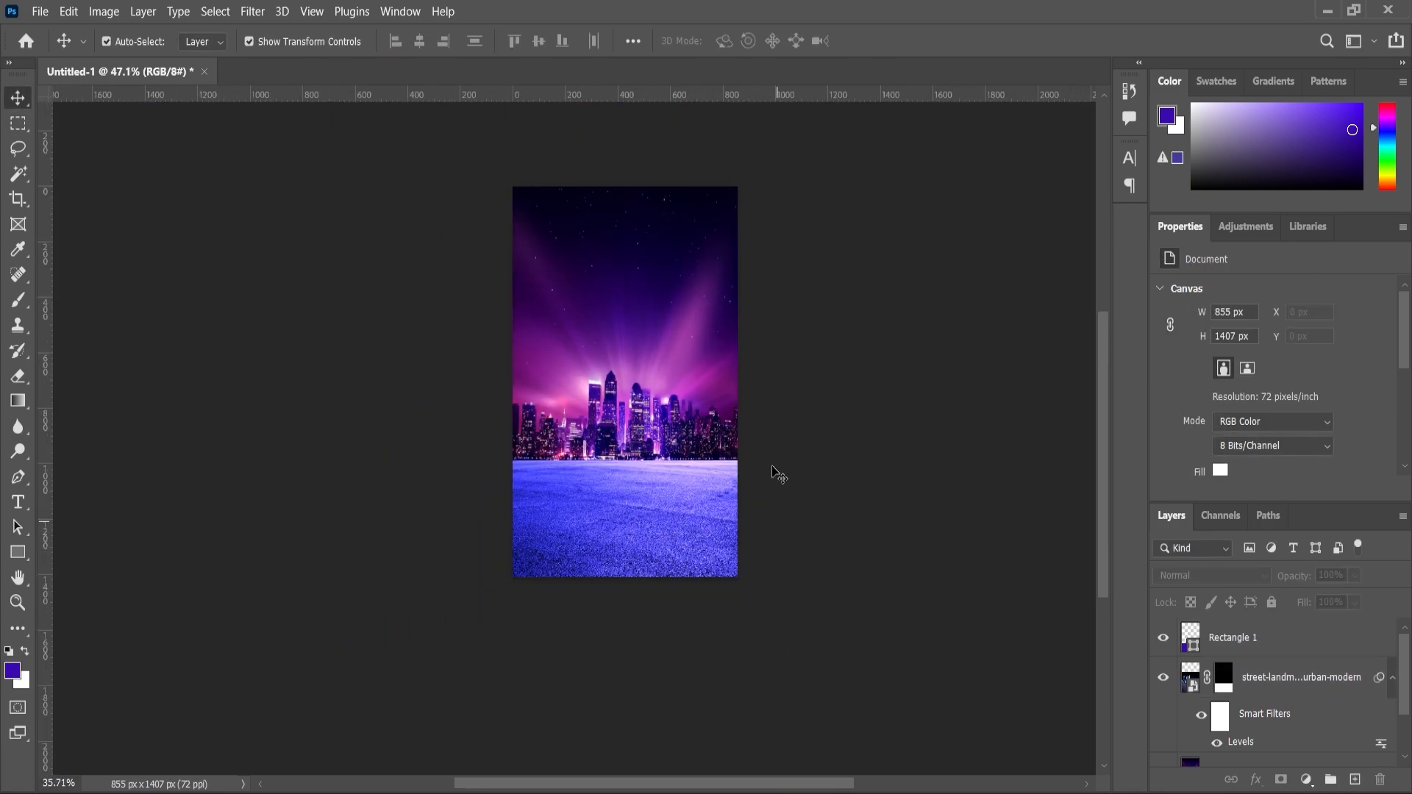
scroll(751, 489, up, 5)
scroll(751, 489, down, 5)
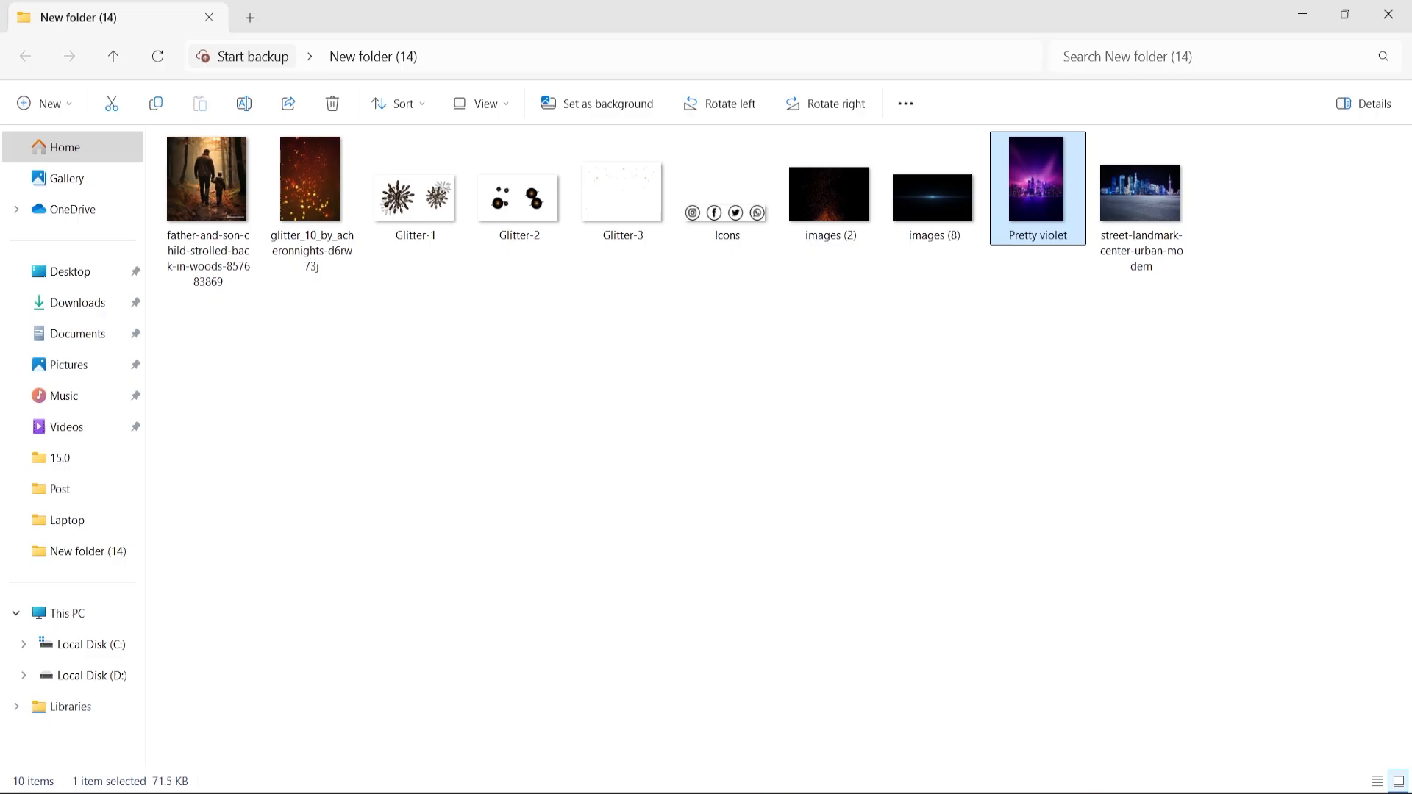
Open the father-and-son woods image and mask out its background with Select Subject and Refine Hair.
drag(206, 178, 606, 79)
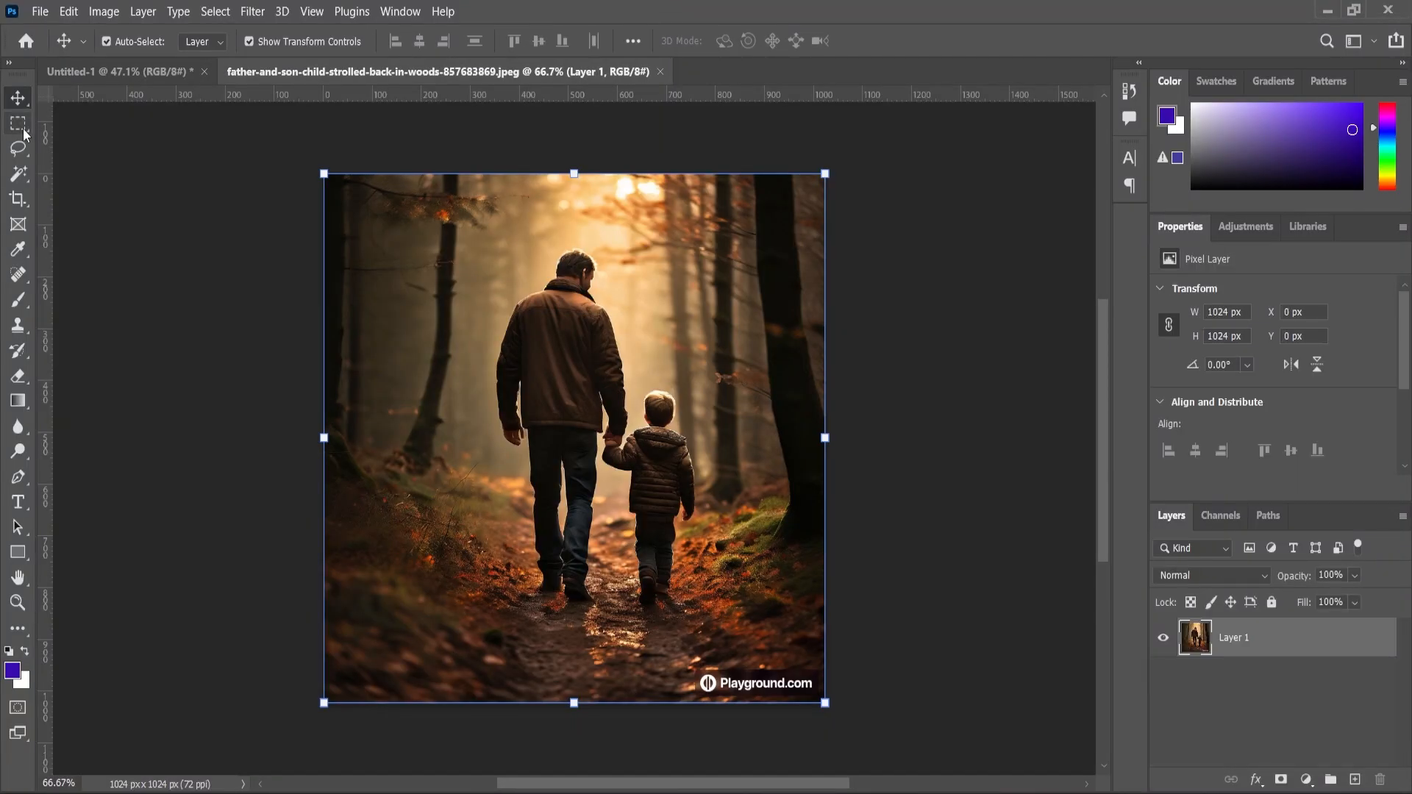
key(m)
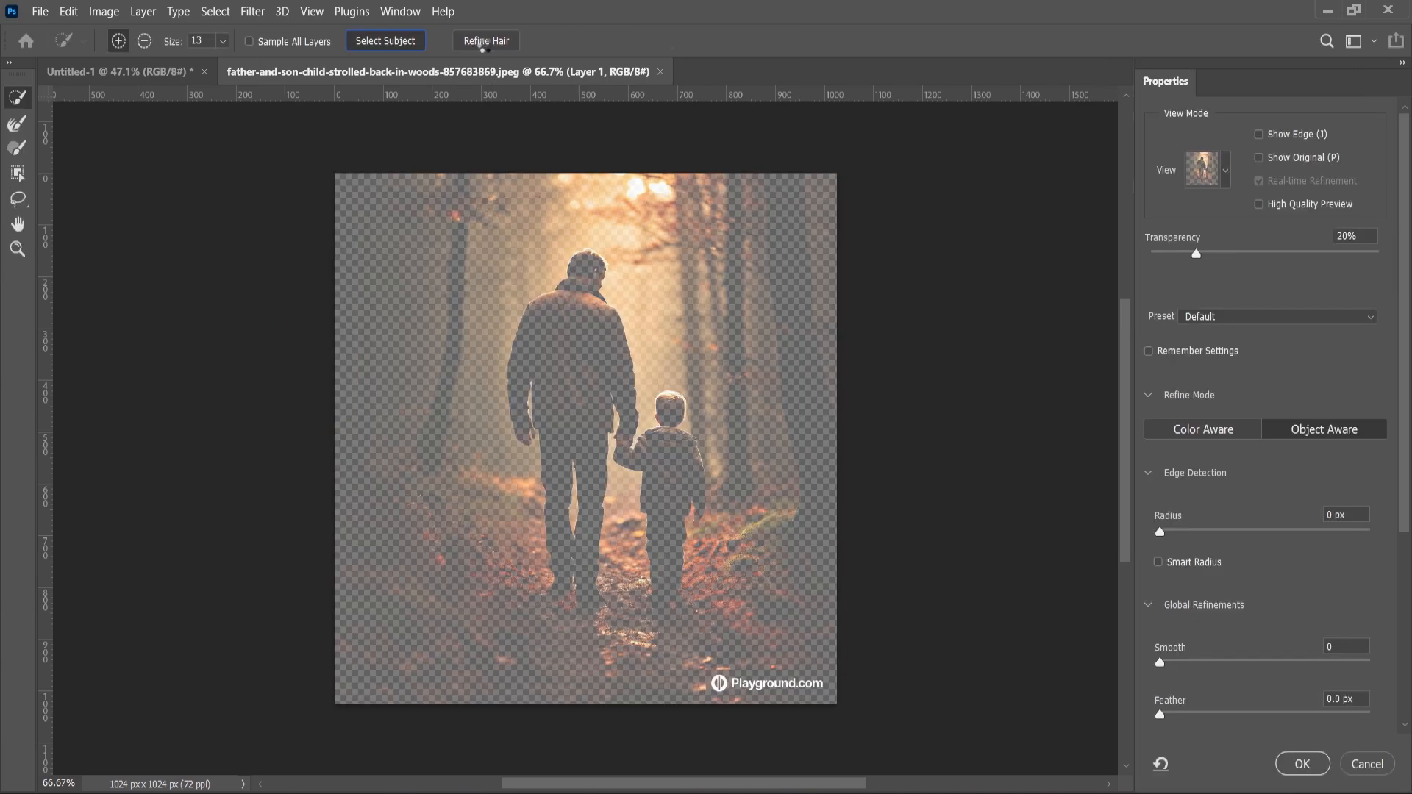
click(485, 42)
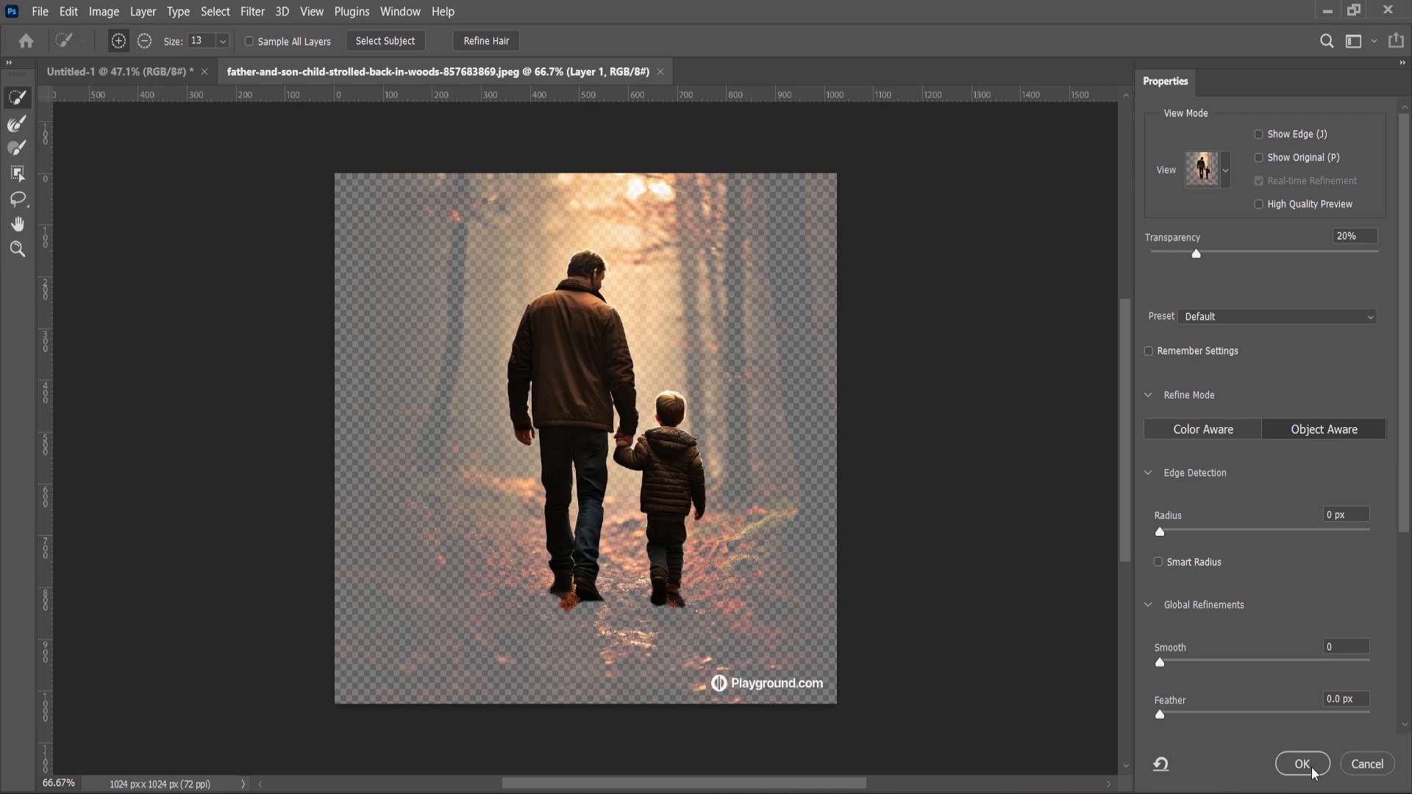
key(Return)
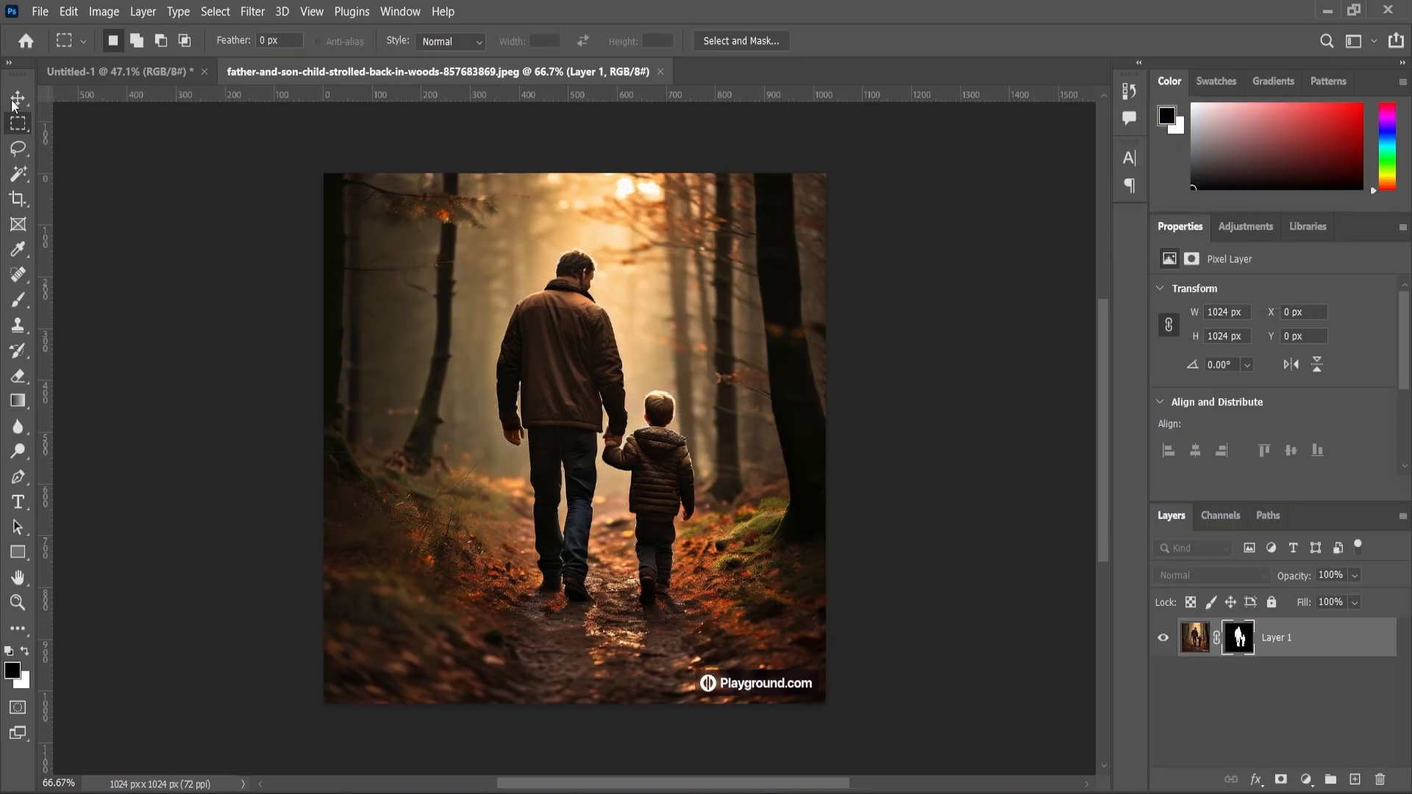
Bring the masked father and son into the Untitled-1 poster and place them over the asphalt in front of the skyline.
key(v)
drag(527, 289, 164, 71)
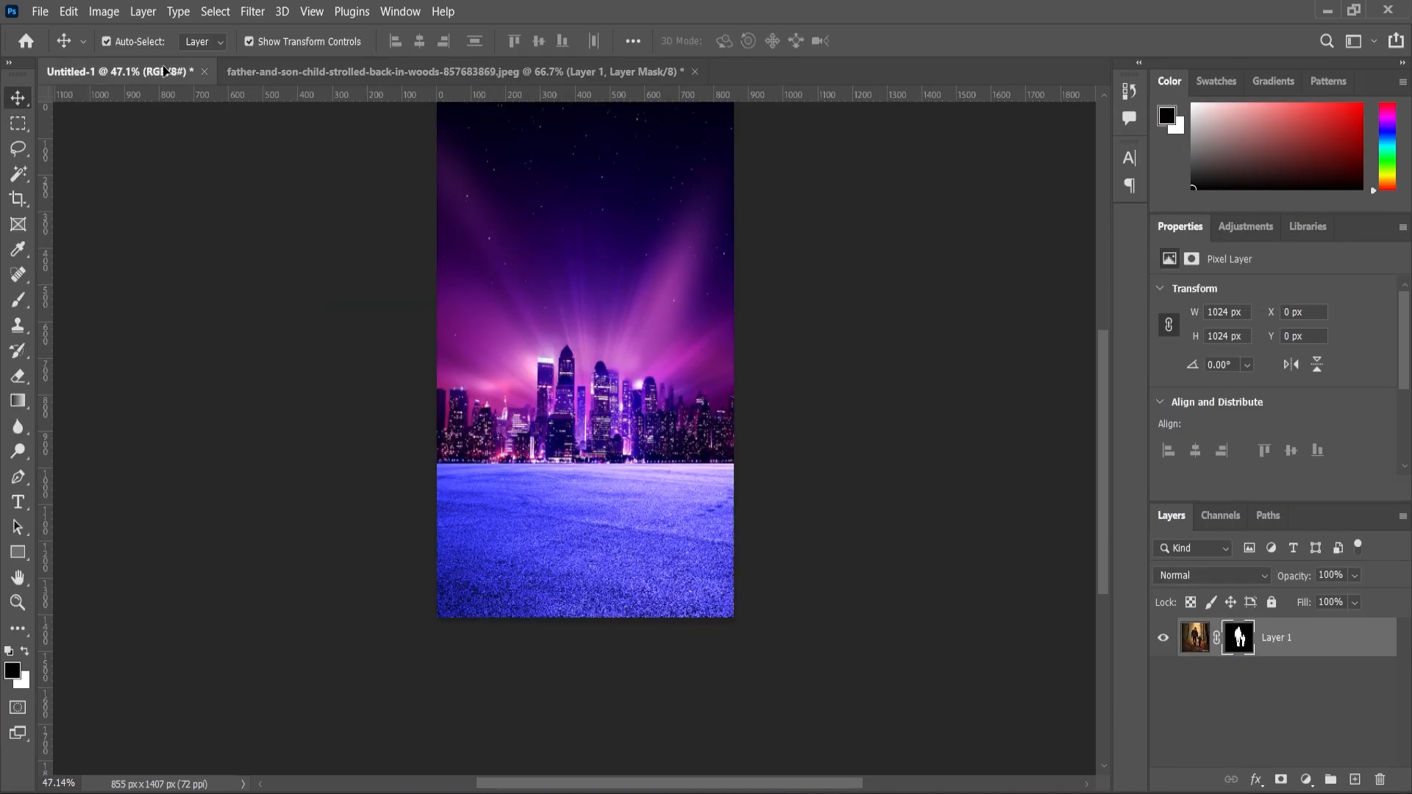
drag(565, 354, 560, 426)
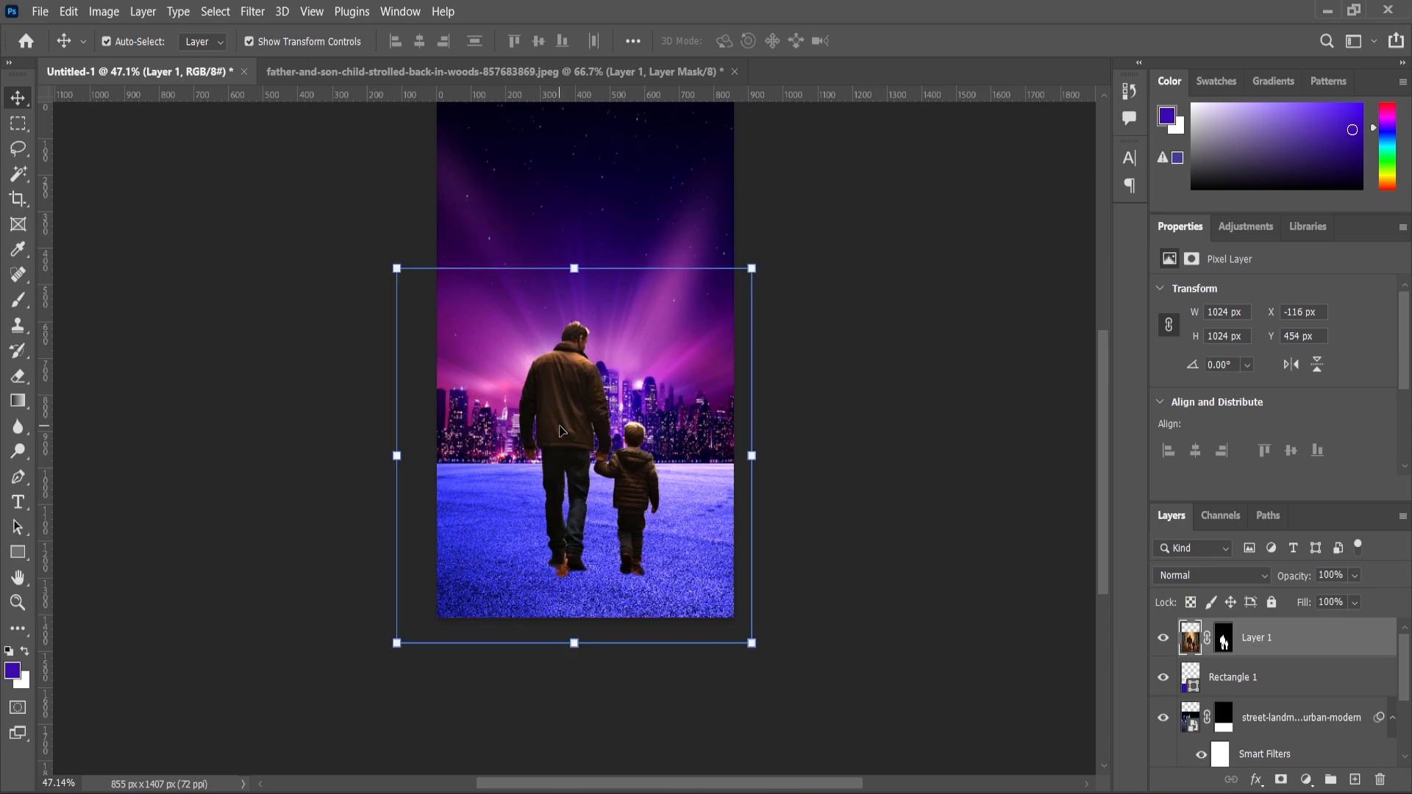
Scale the father-and-son layer down to about 777 × 777 px, standing on the asphalt at X 0, Y 635 px.
drag(751, 267, 739, 282)
key(Return)
scroll(578, 515, up, 1)
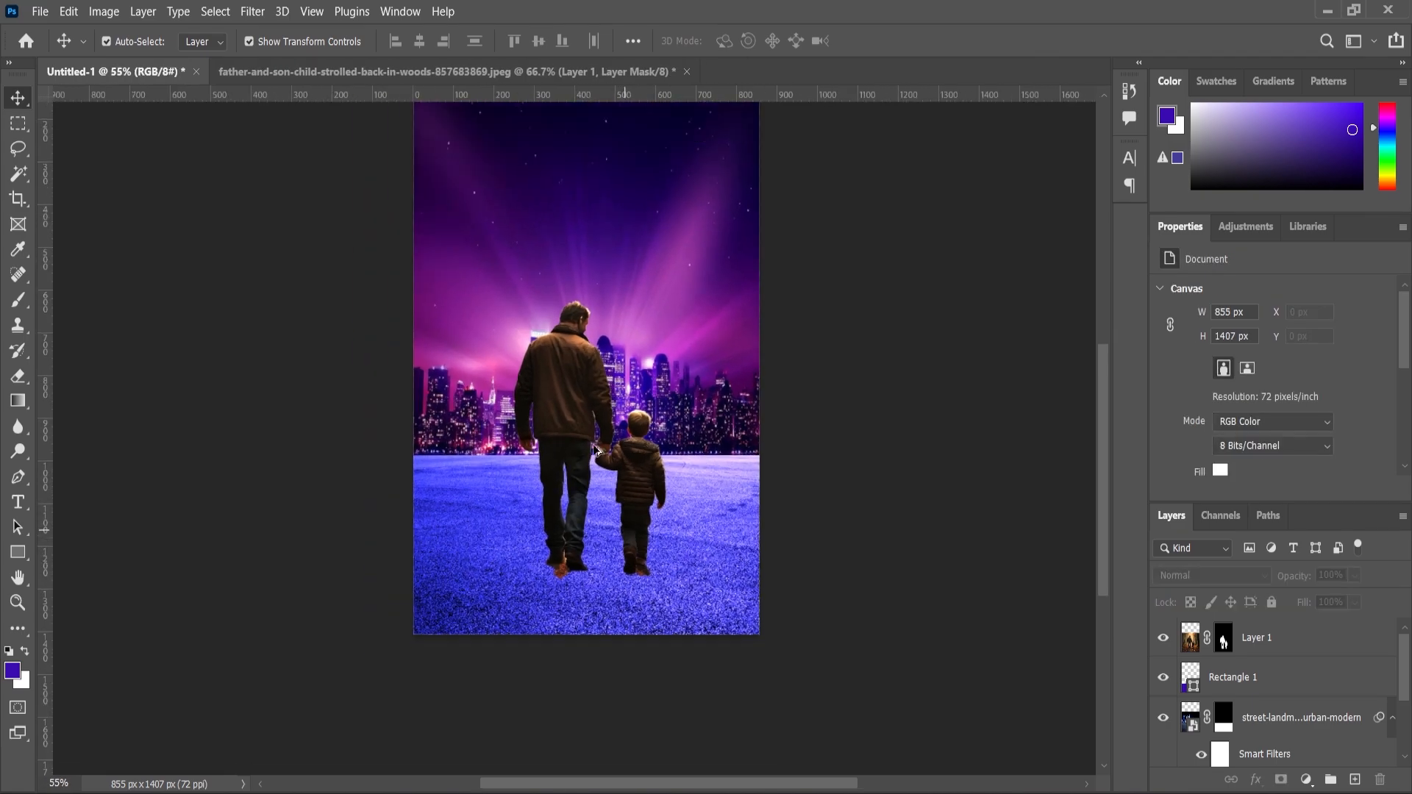
drag(765, 242, 730, 280)
mouse_move(576, 421)
mouse_down()
mouse_move(574, 456)
mouse_move(577, 418)
mouse_up()
scroll(574, 456, up, 2)
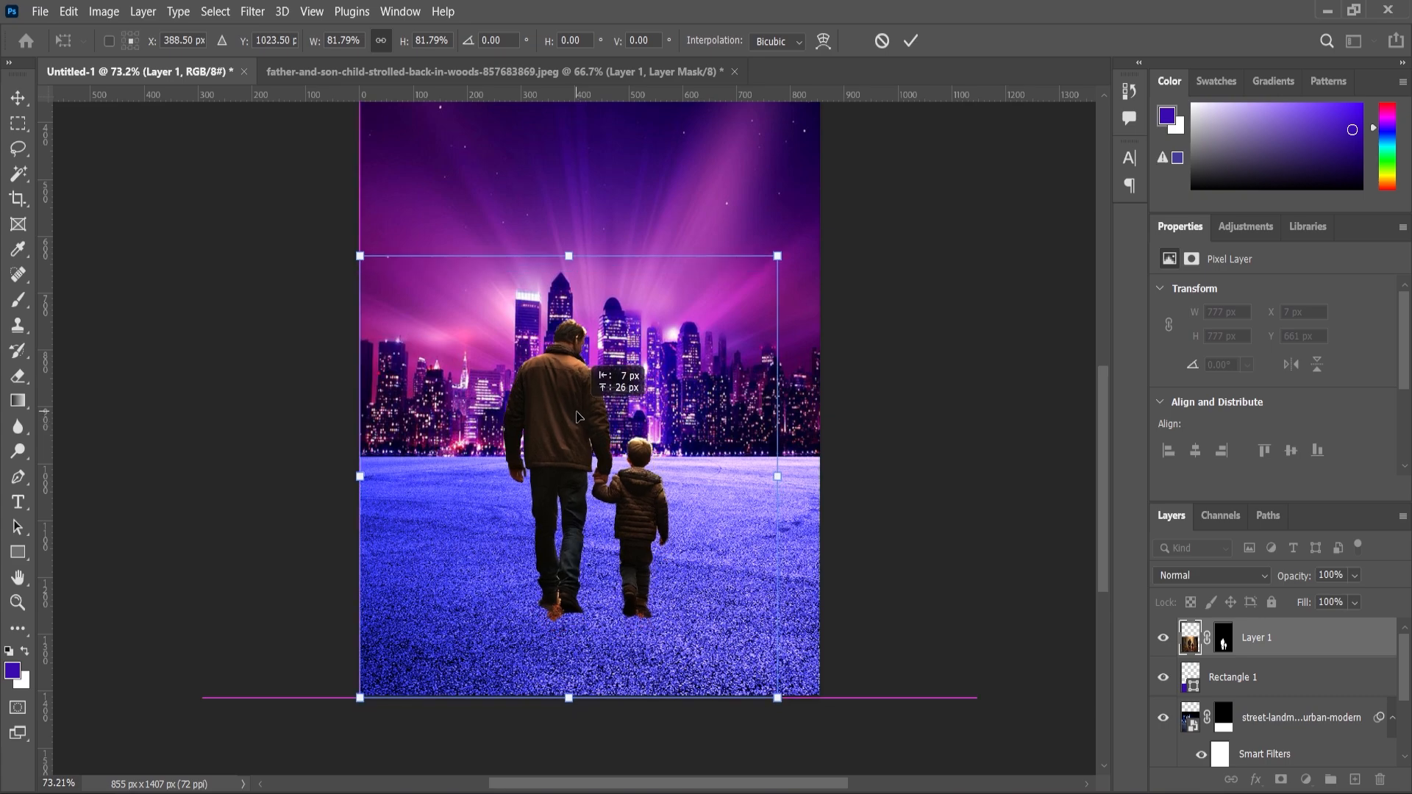
click(18, 102)
Shift the purple skyline layer slightly upward behind the father and son.
scroll(562, 446, down, 4)
click(670, 304)
scroll(670, 305, up, 2)
drag(676, 316, 674, 310)
click(767, 441)
scroll(715, 583, up, 3)
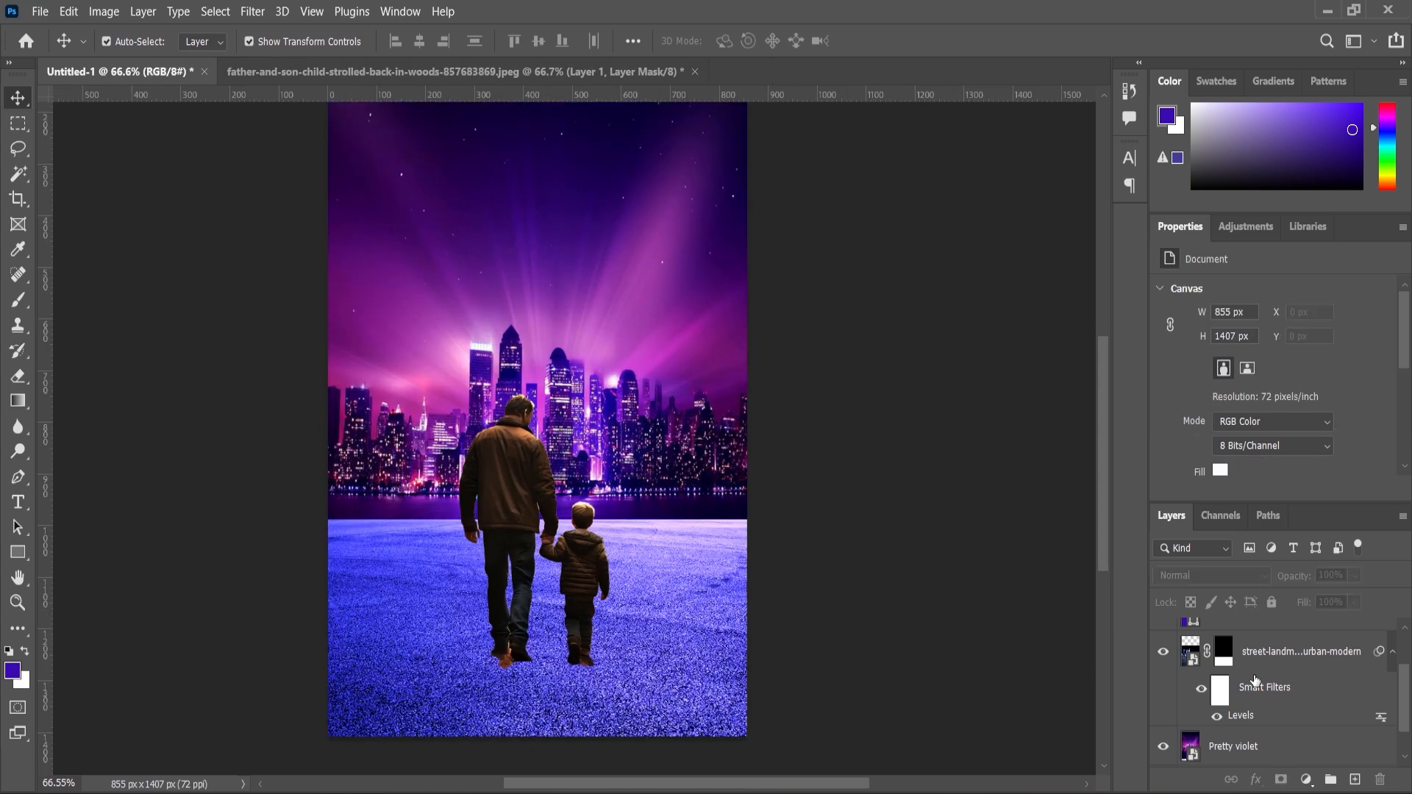
Move the Color Dodge rectangle up to the skyline base, then scale the street layer to about 109.46% and raise it to Y 358 px.
drag(652, 695, 690, 676)
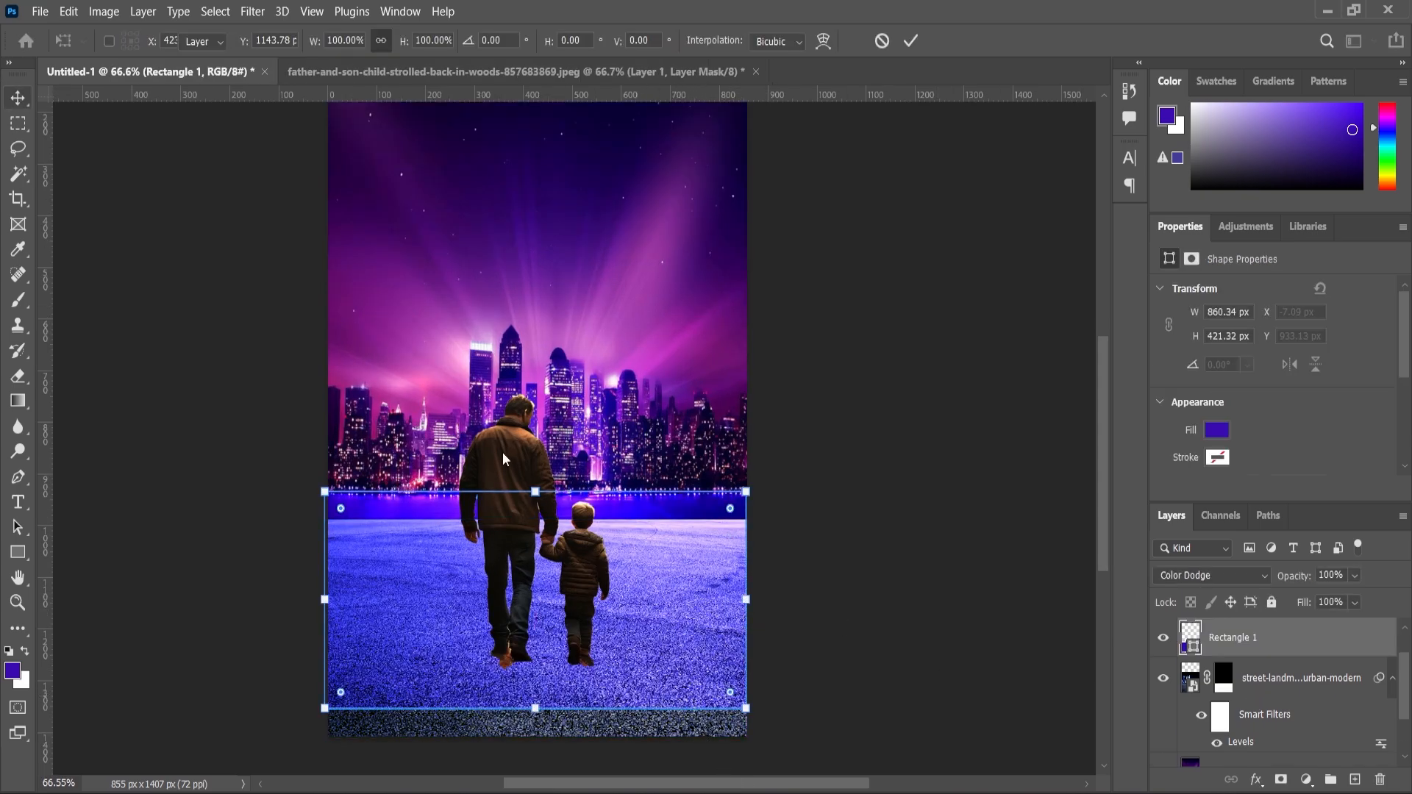
click(678, 759)
click(677, 728)
click(894, 228)
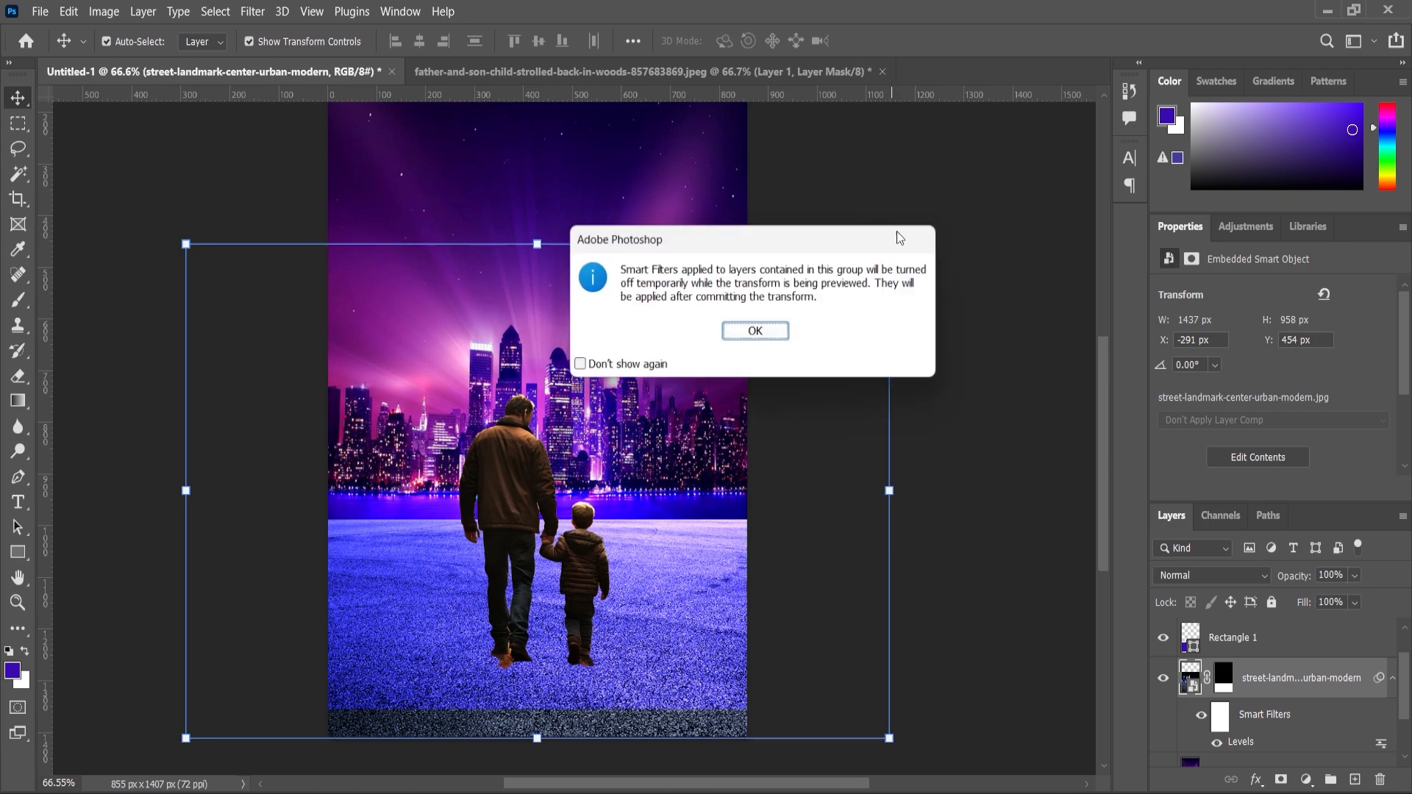
click(760, 329)
drag(901, 236, 924, 217)
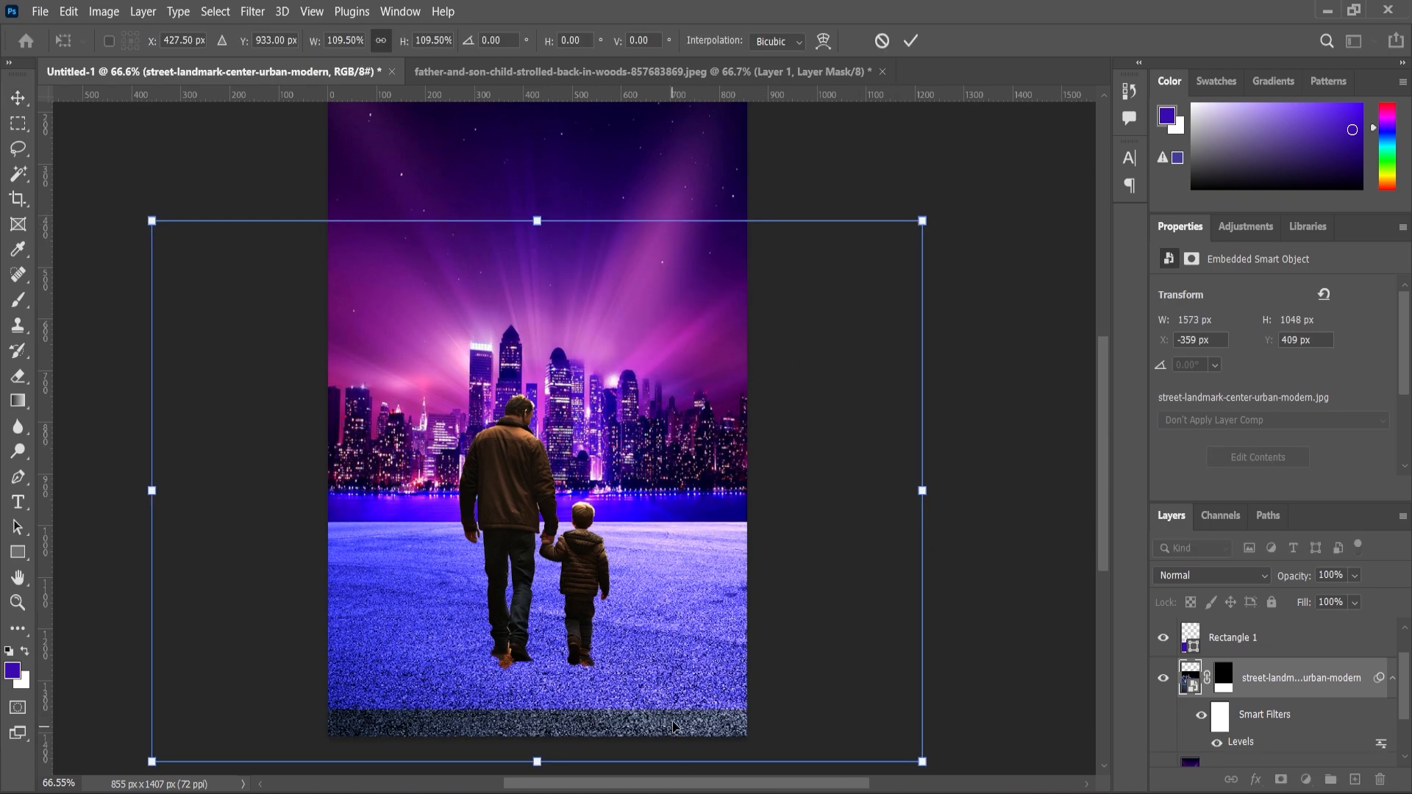
drag(674, 727, 677, 707)
key(Return)
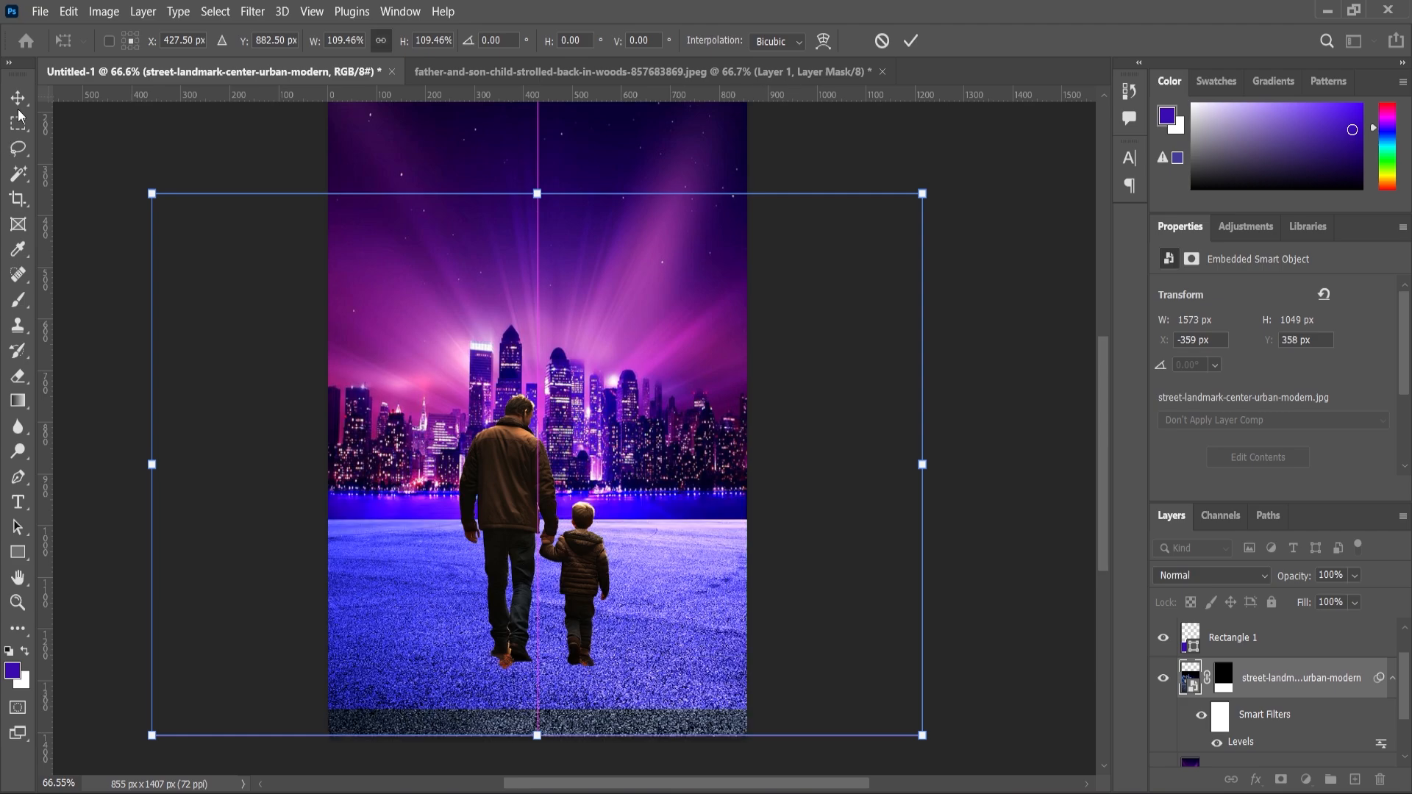
Enlarge the Color Dodge rectangle to about 111.7% and shift it down so it covers the asphalt to the poster's lower edge.
click(635, 682)
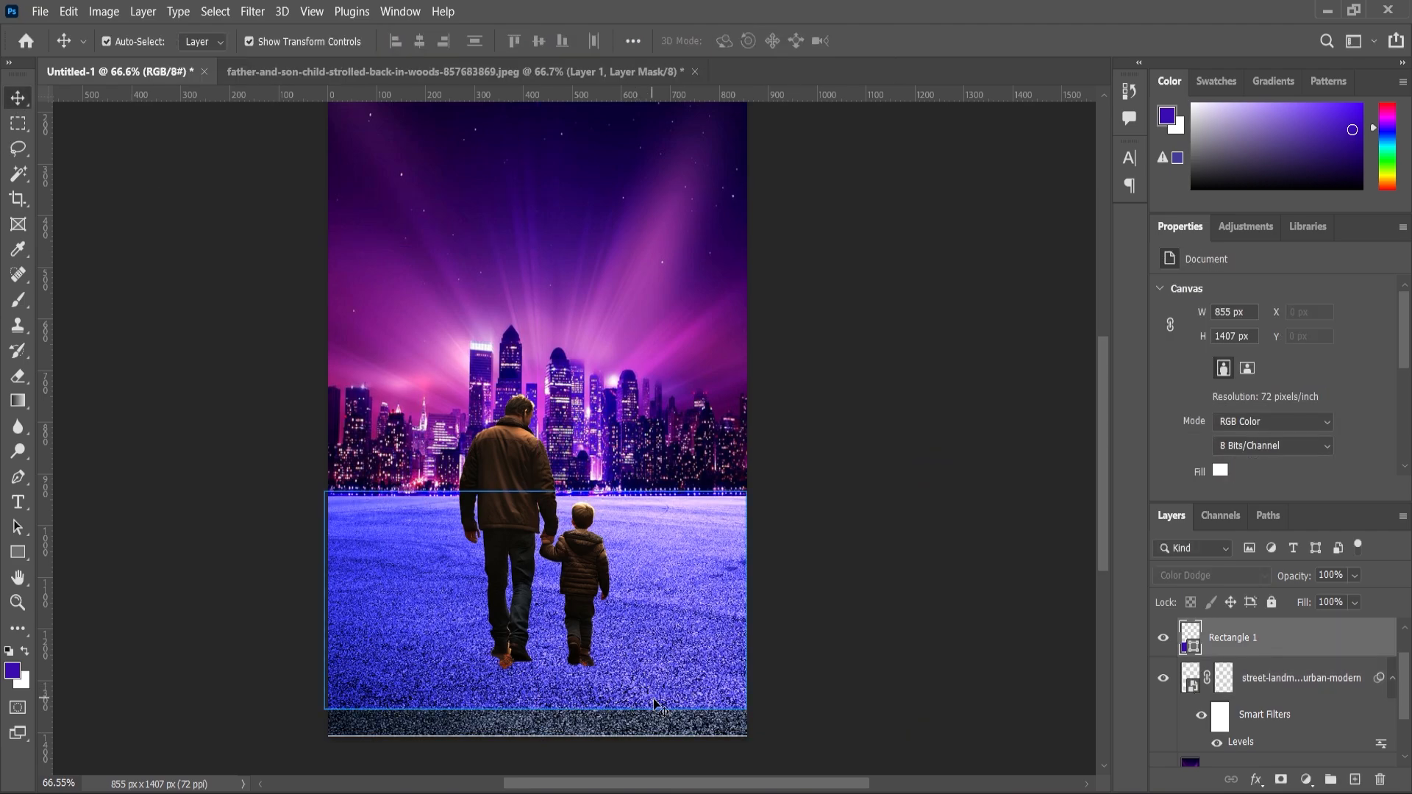
key(ctrl+t)
mouse_move(745, 707)
mouse_down()
mouse_move(751, 731)
mouse_move(763, 727)
mouse_up()
drag(712, 659, 712, 677)
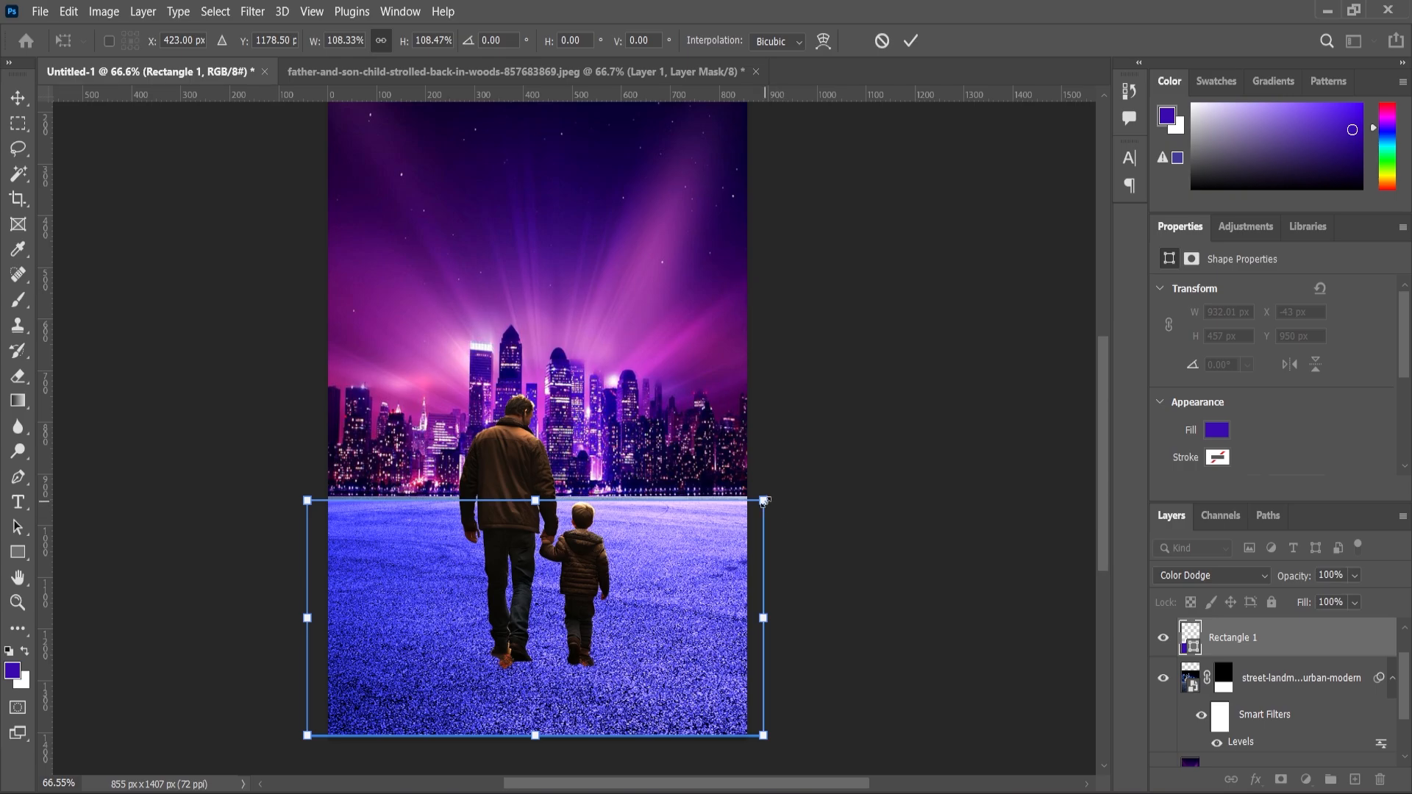
drag(765, 501, 771, 489)
click(566, 452)
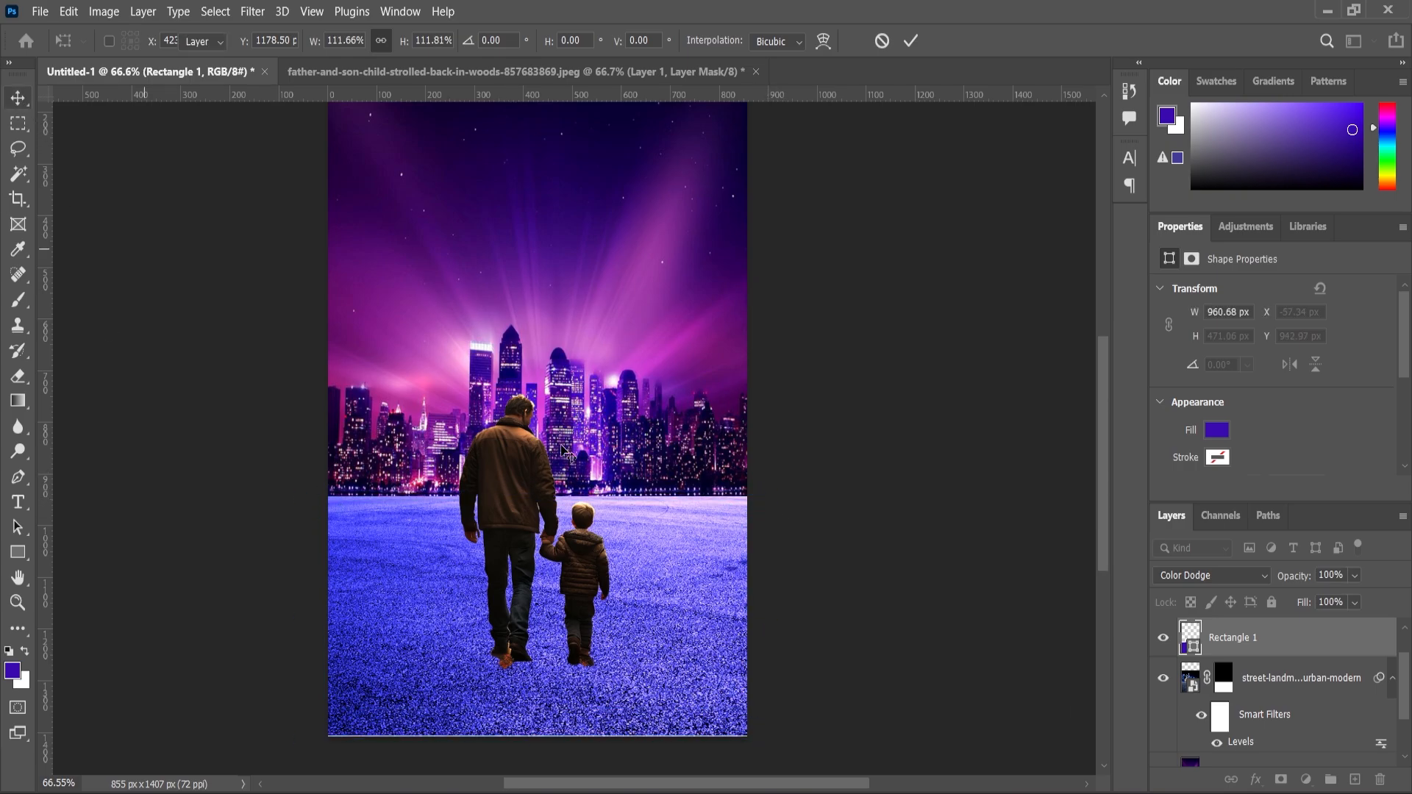
scroll(596, 540, up, 7)
scroll(610, 471, down, 6)
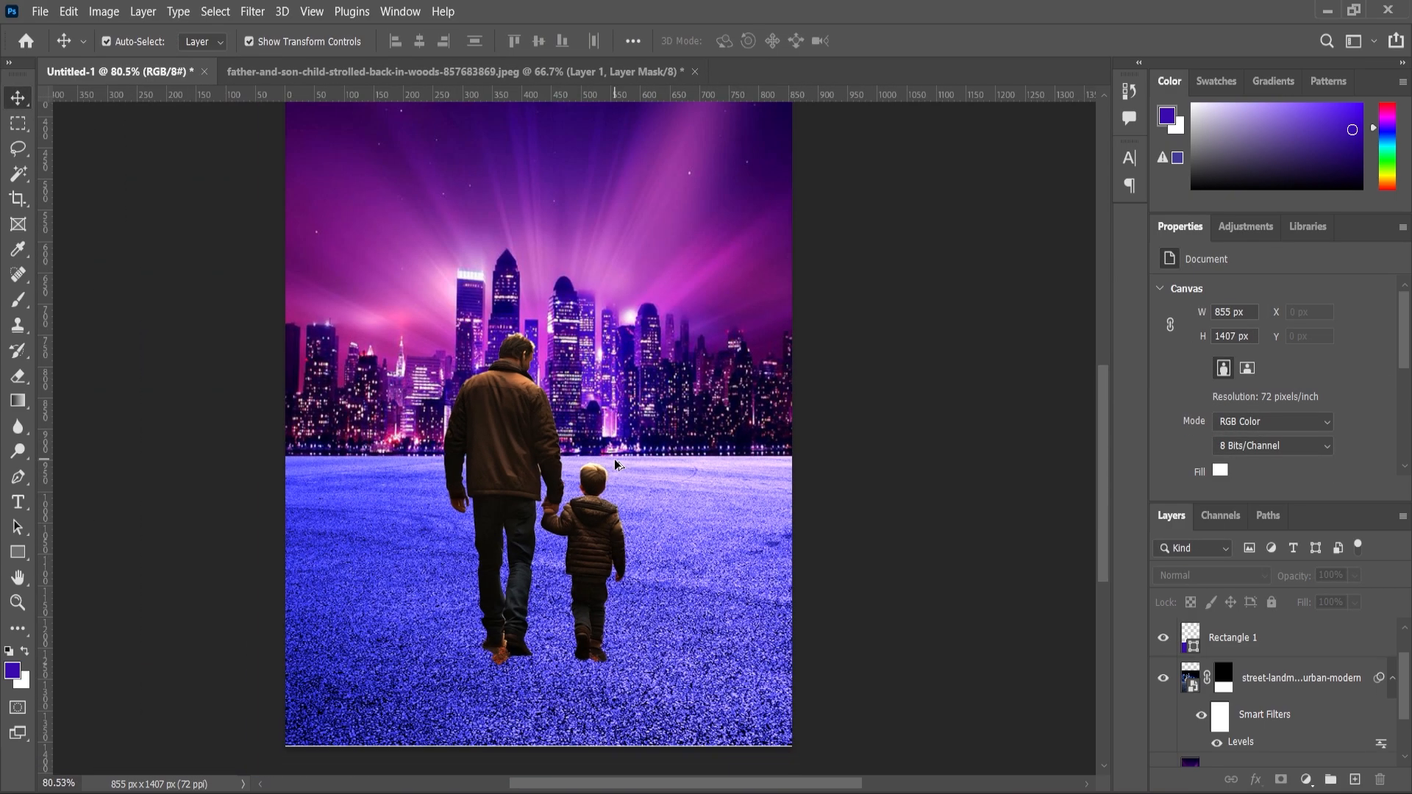
Paint out the orange leaf remnants around both figures' shoes on the layer mask with a black 9 px brush.
scroll(548, 441, up, 8)
click(540, 428)
click(1224, 642)
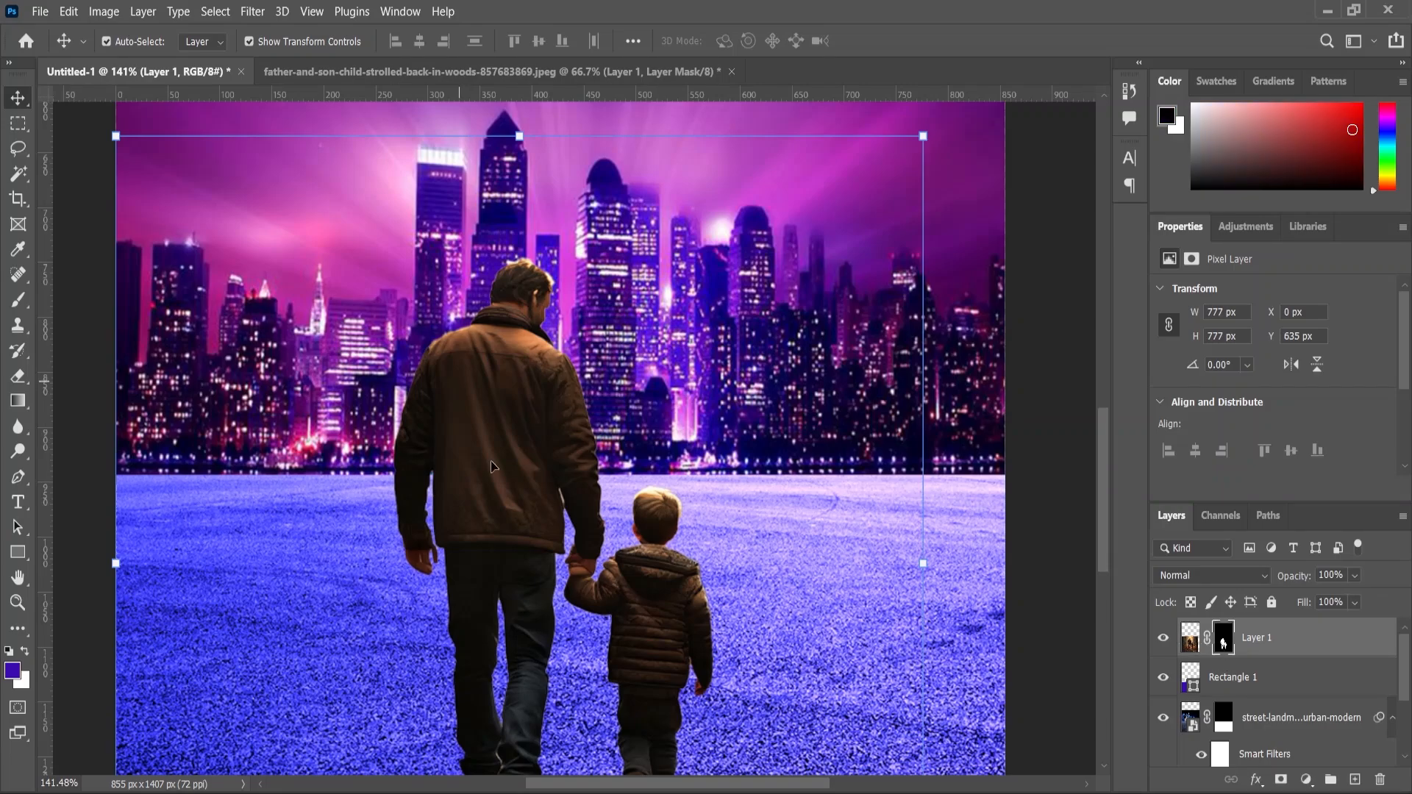
scroll(559, 588, down, 3)
scroll(529, 632, up, 7)
click(18, 299)
scroll(433, 637, up, 4)
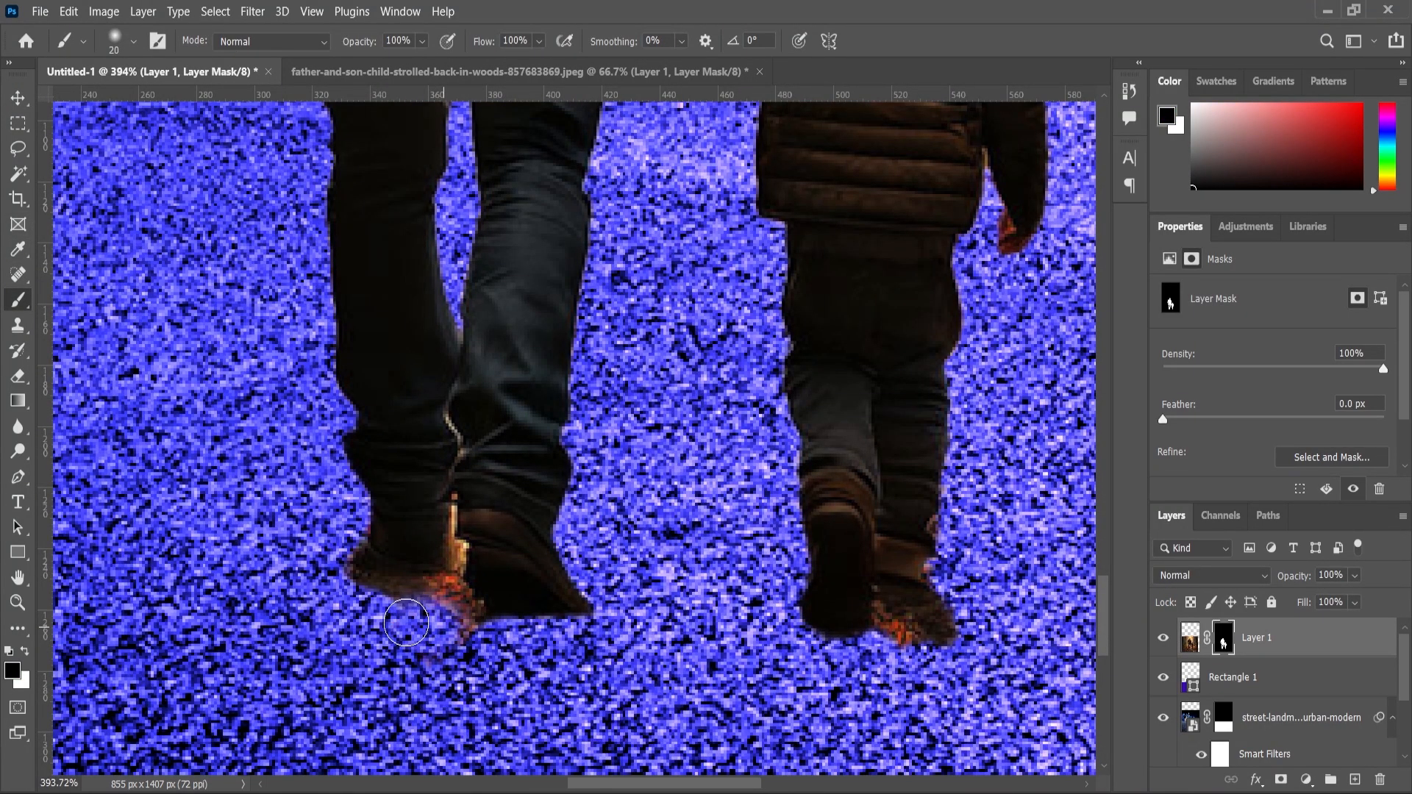
key(bracketleft)
key(bracketleft)
right_click(445, 622)
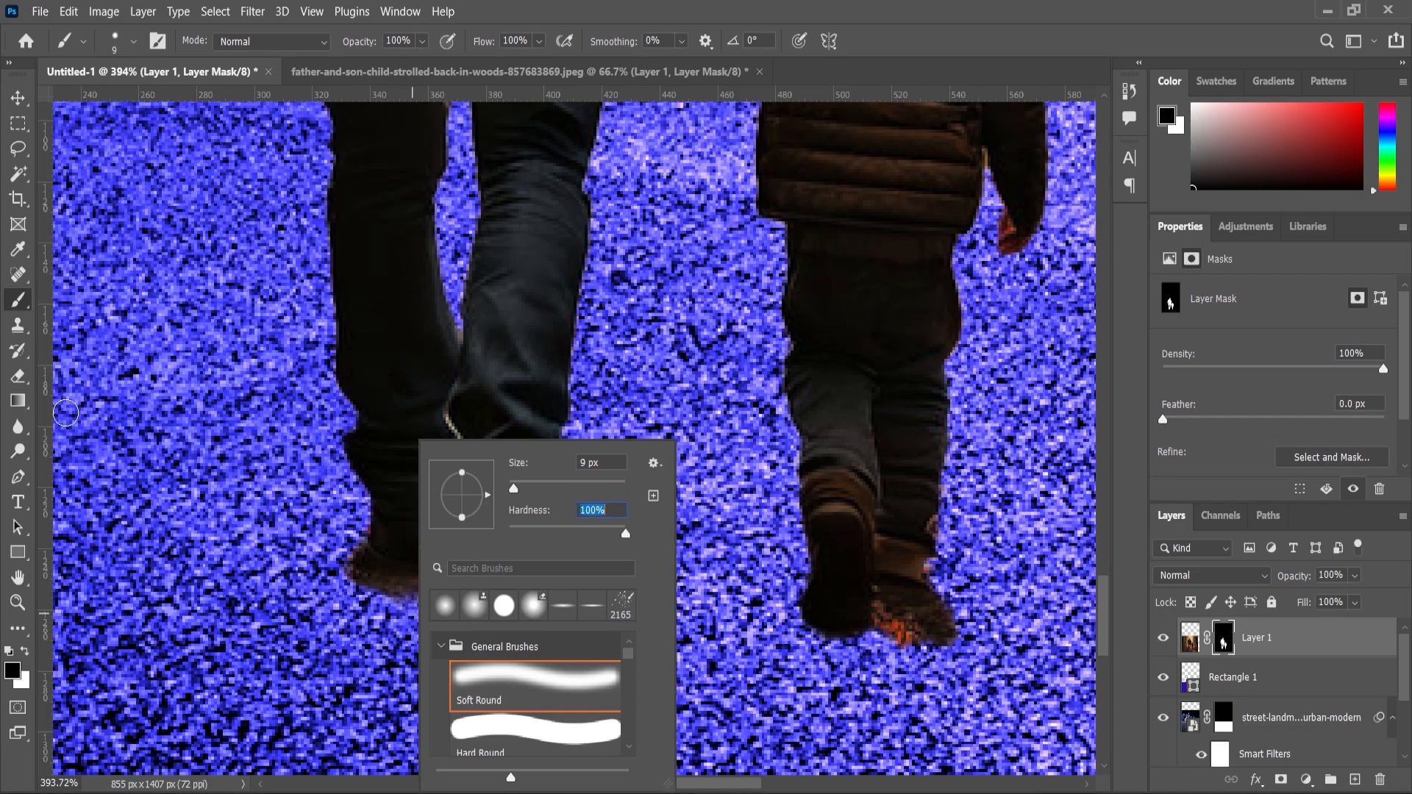
key(Return)
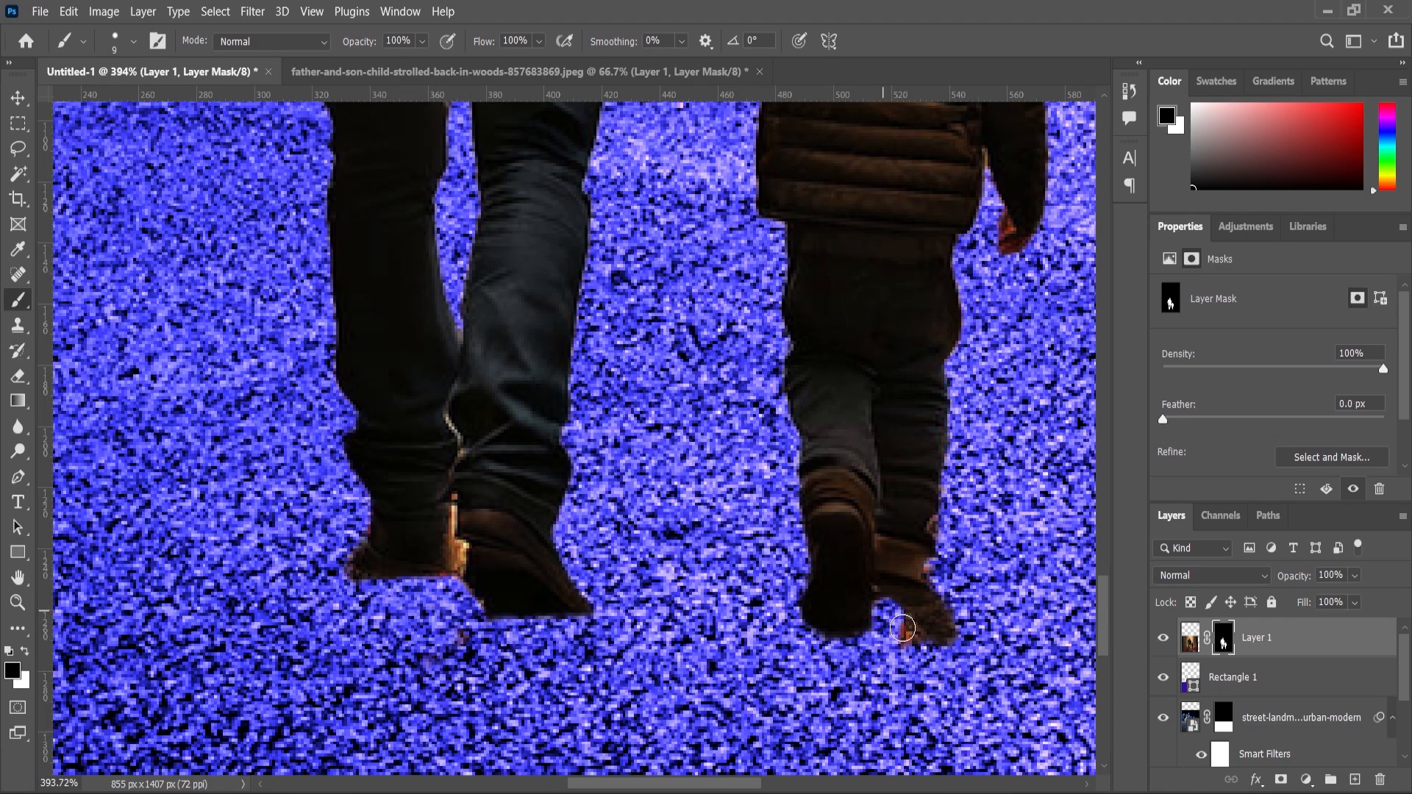
scroll(633, 586, down, 2)
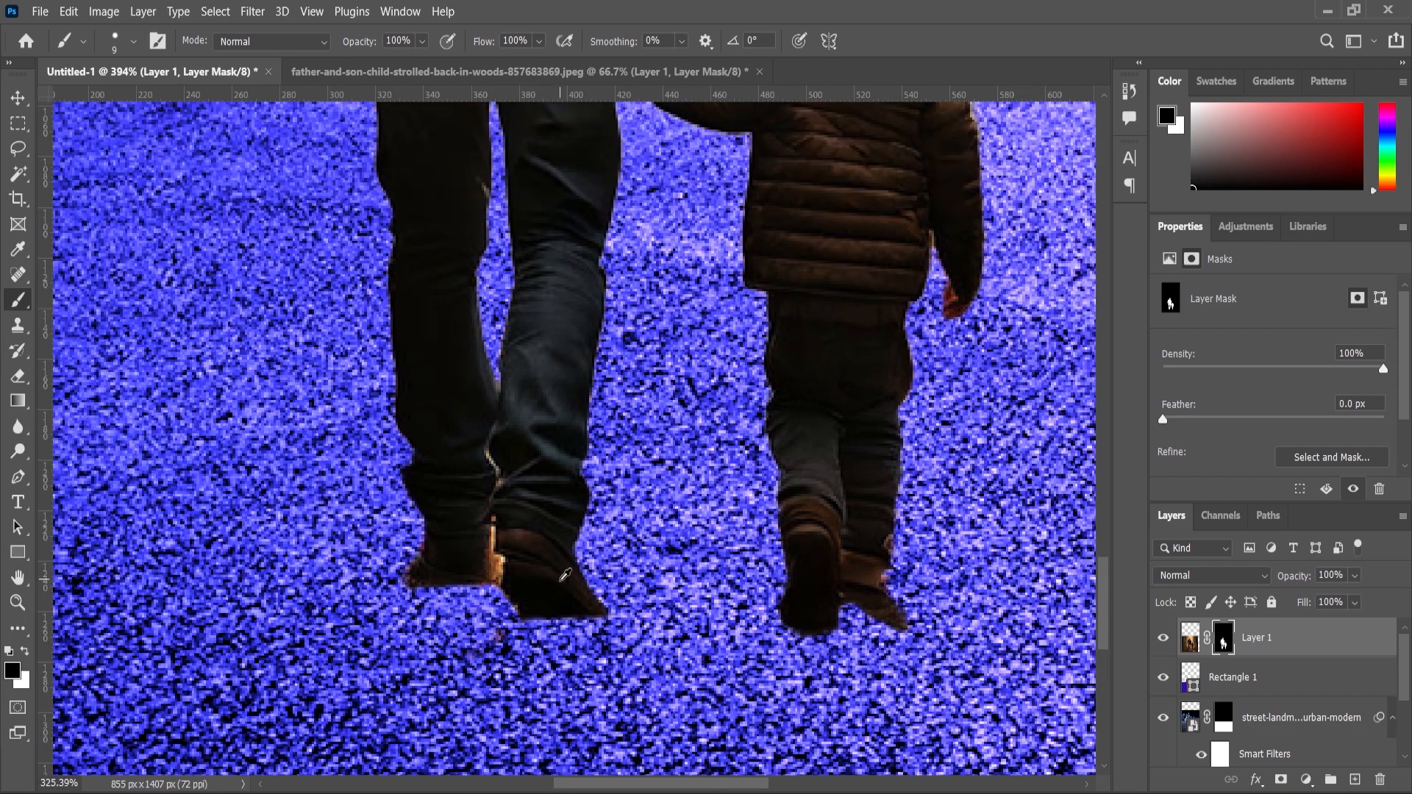
Refine the mask around the shoes, removing the bright strip between the father's feet with a 2 px brush.
scroll(531, 554, up, 3)
scroll(993, 676, up, 2)
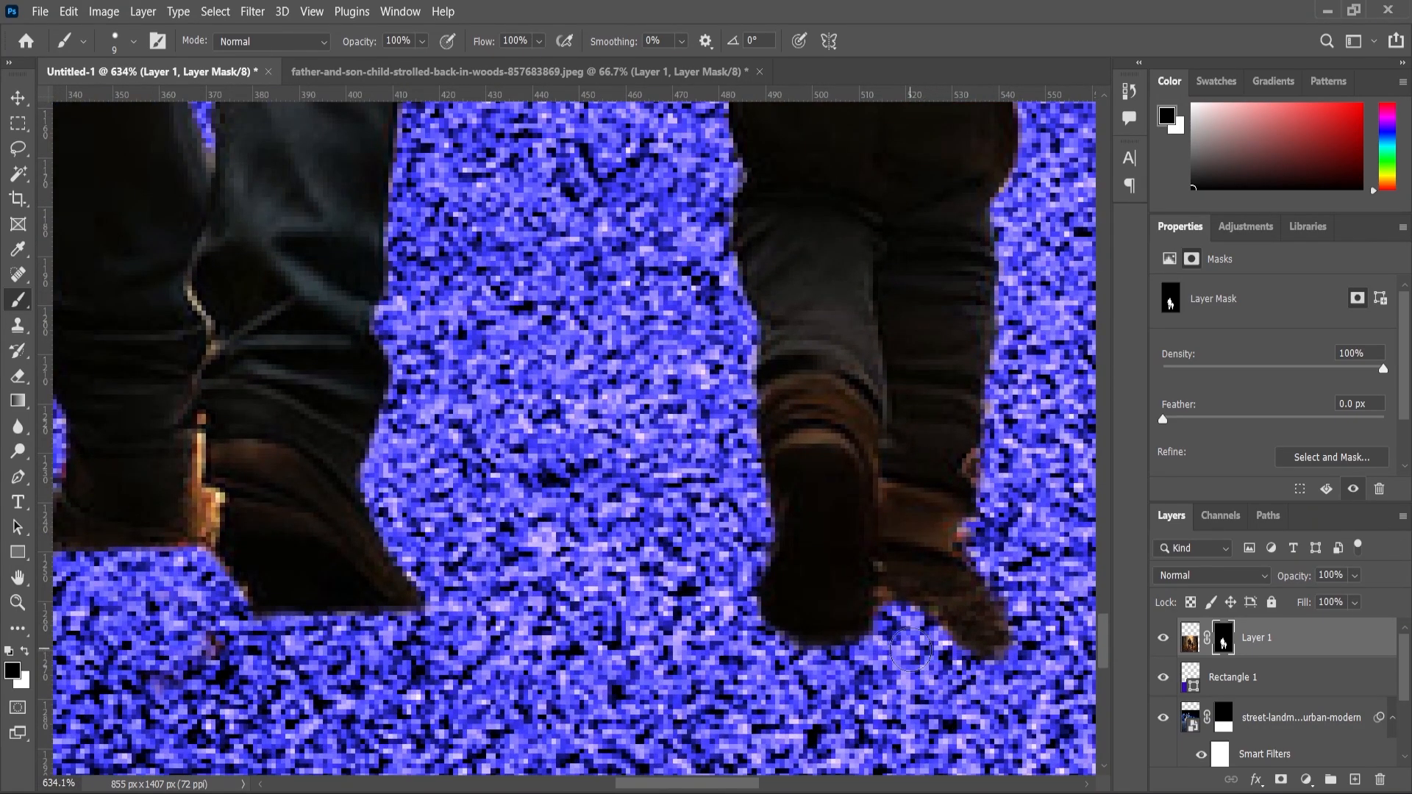
scroll(976, 680, down, 3)
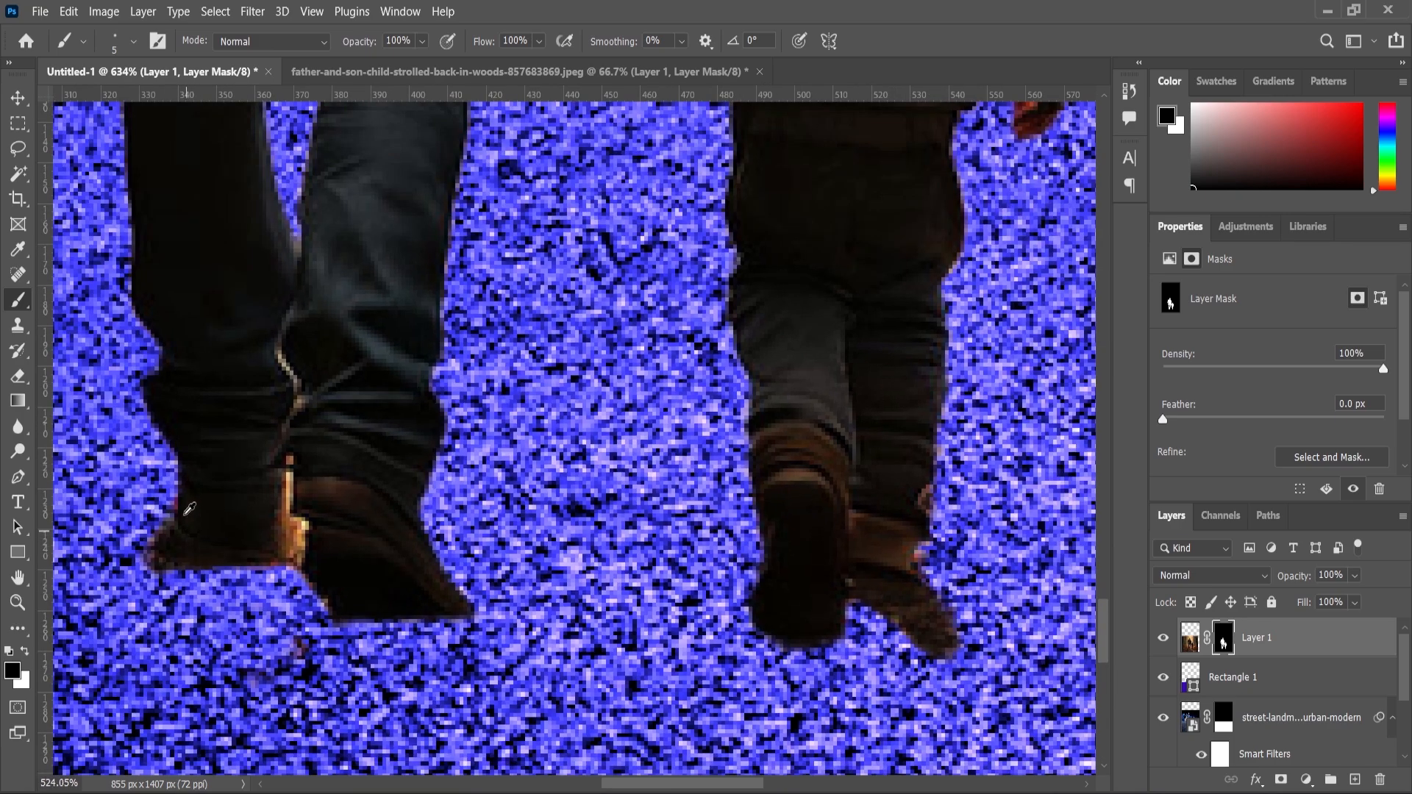
scroll(318, 575, up, 4)
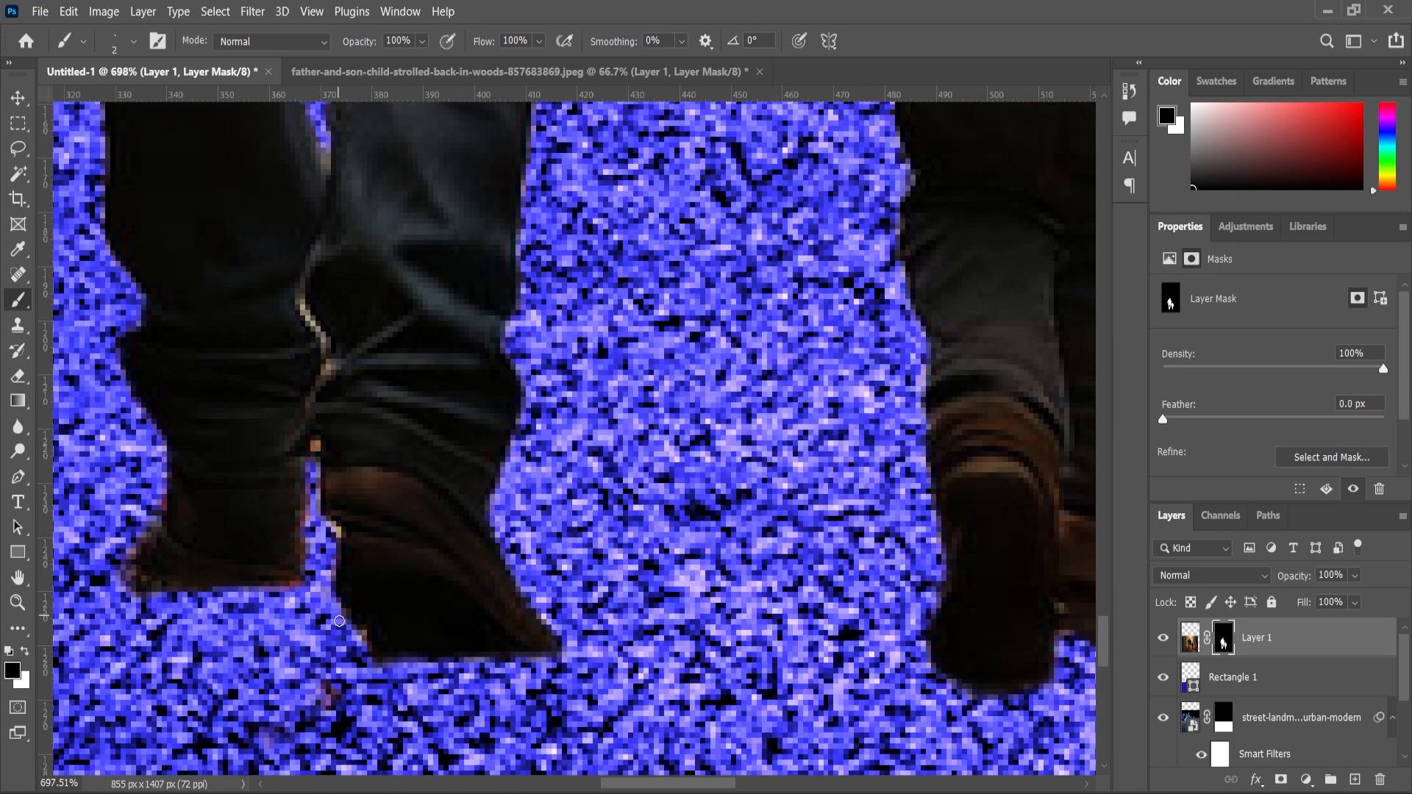
scroll(339, 621, down, 6)
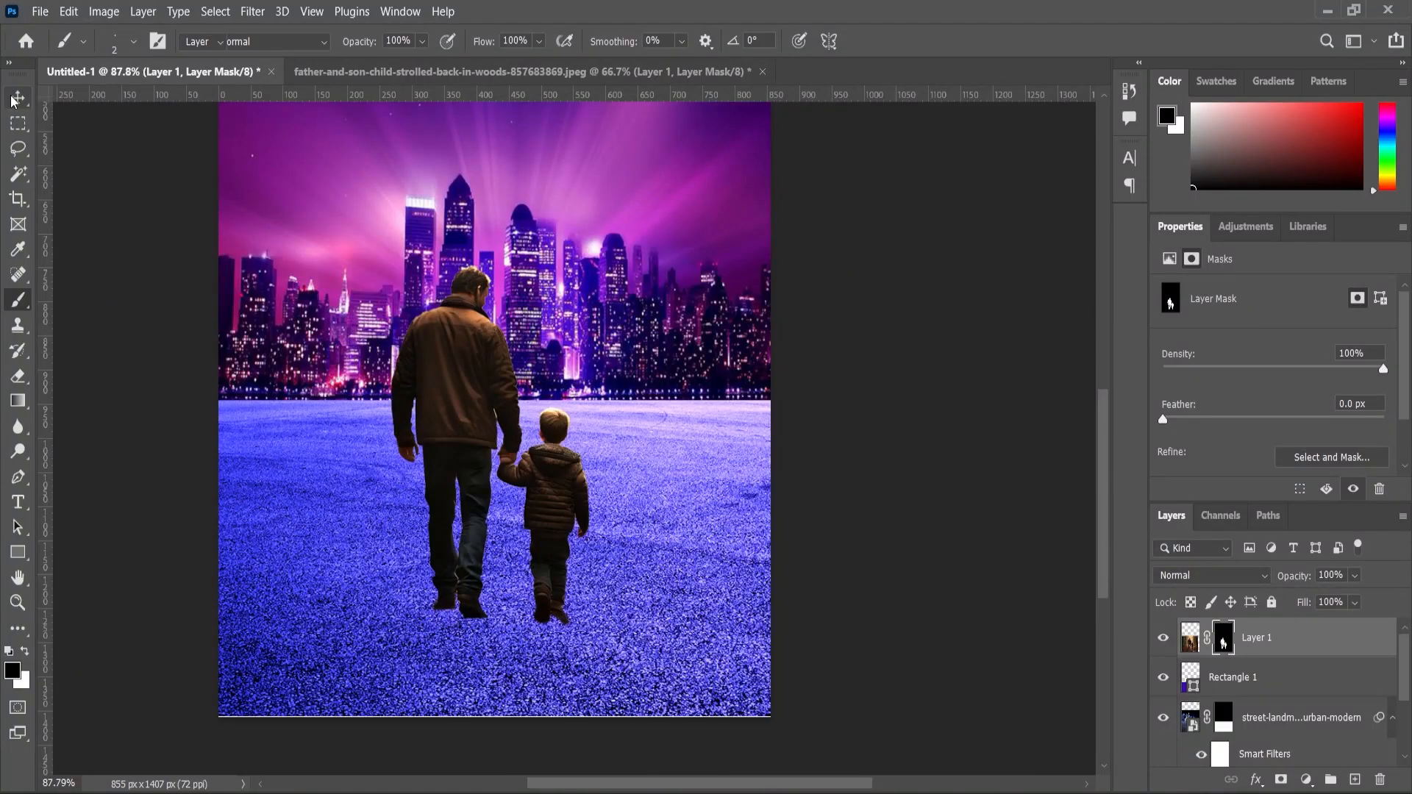
Adjust the father-and-son image with Levels, setting black input 6, midtone 0.93 and white input 244.
click(16, 97)
click(1189, 637)
click(103, 12)
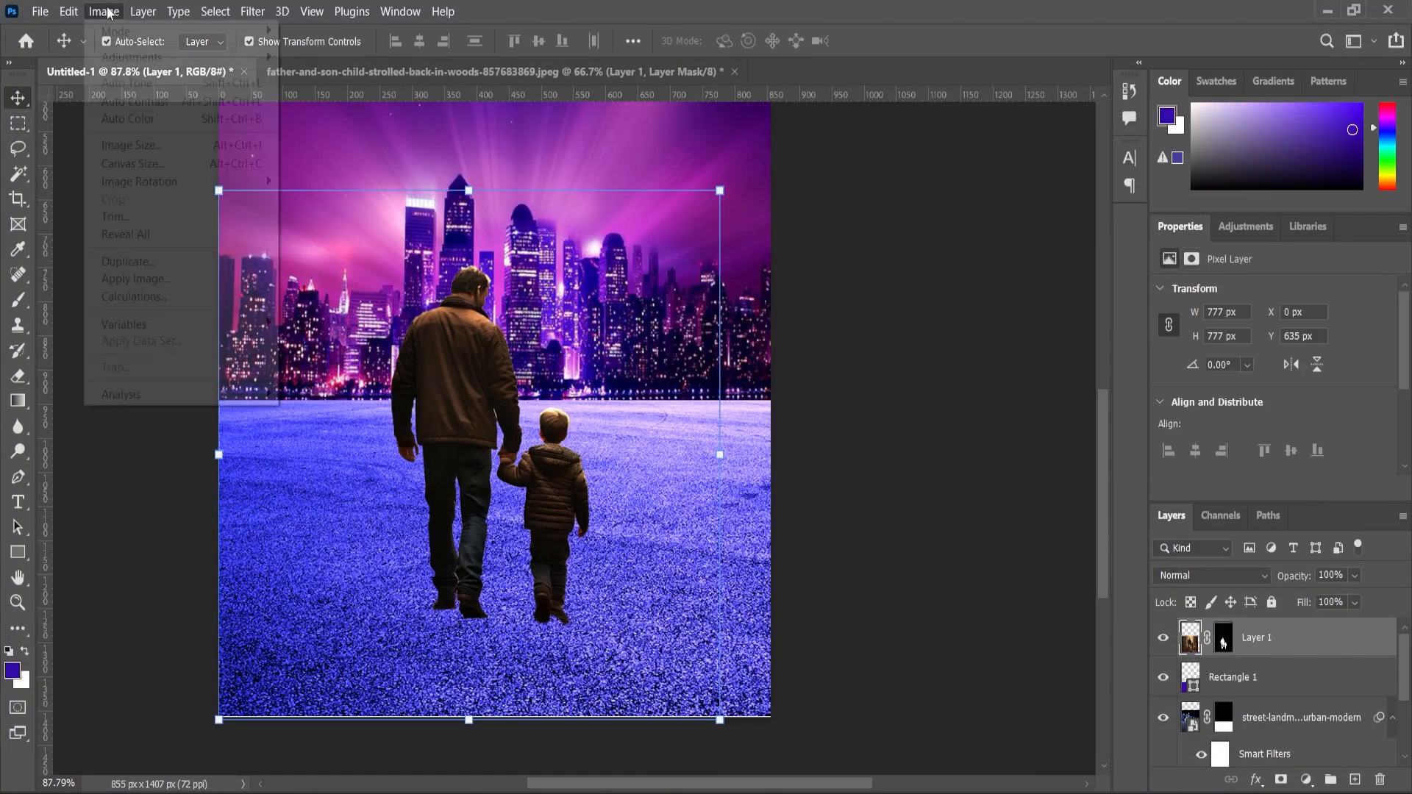
mouse_move(129, 57)
click(324, 74)
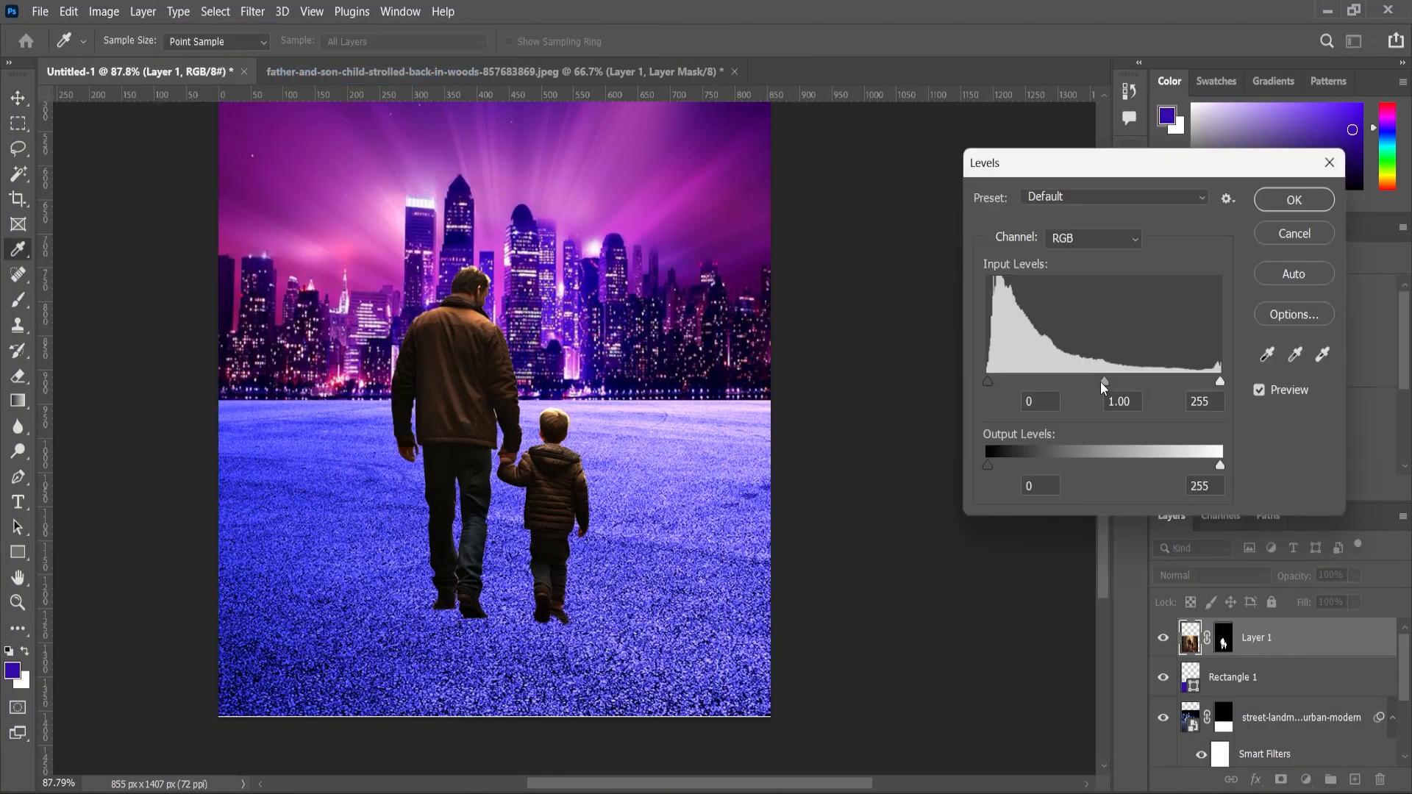
drag(1103, 382, 1111, 381)
drag(988, 382, 993, 386)
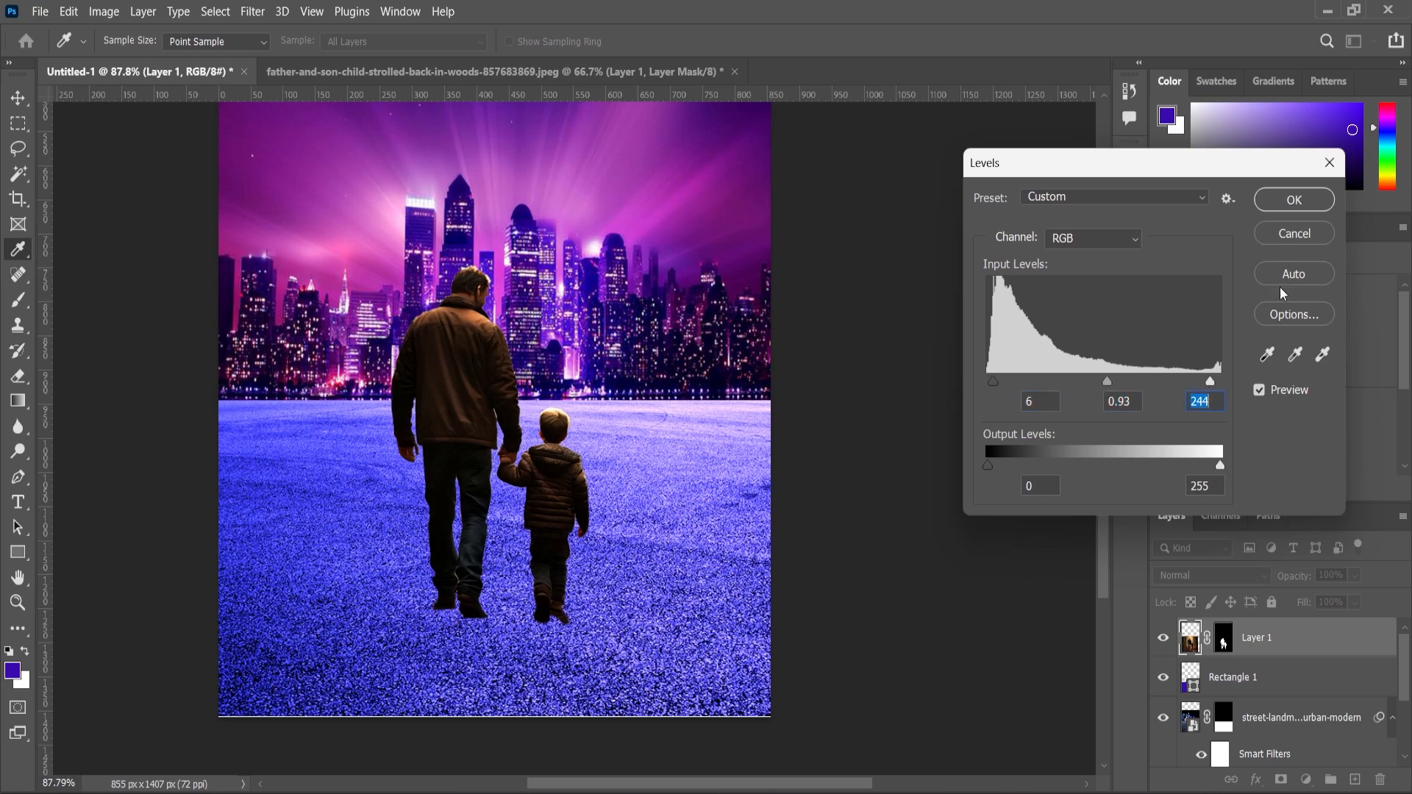
click(1275, 211)
Duplicate the father-and-son layer and transform the copy into a flipped, slanted shadow about 1683 × 554 px falling forward from their feet.
key(ctrl+j)
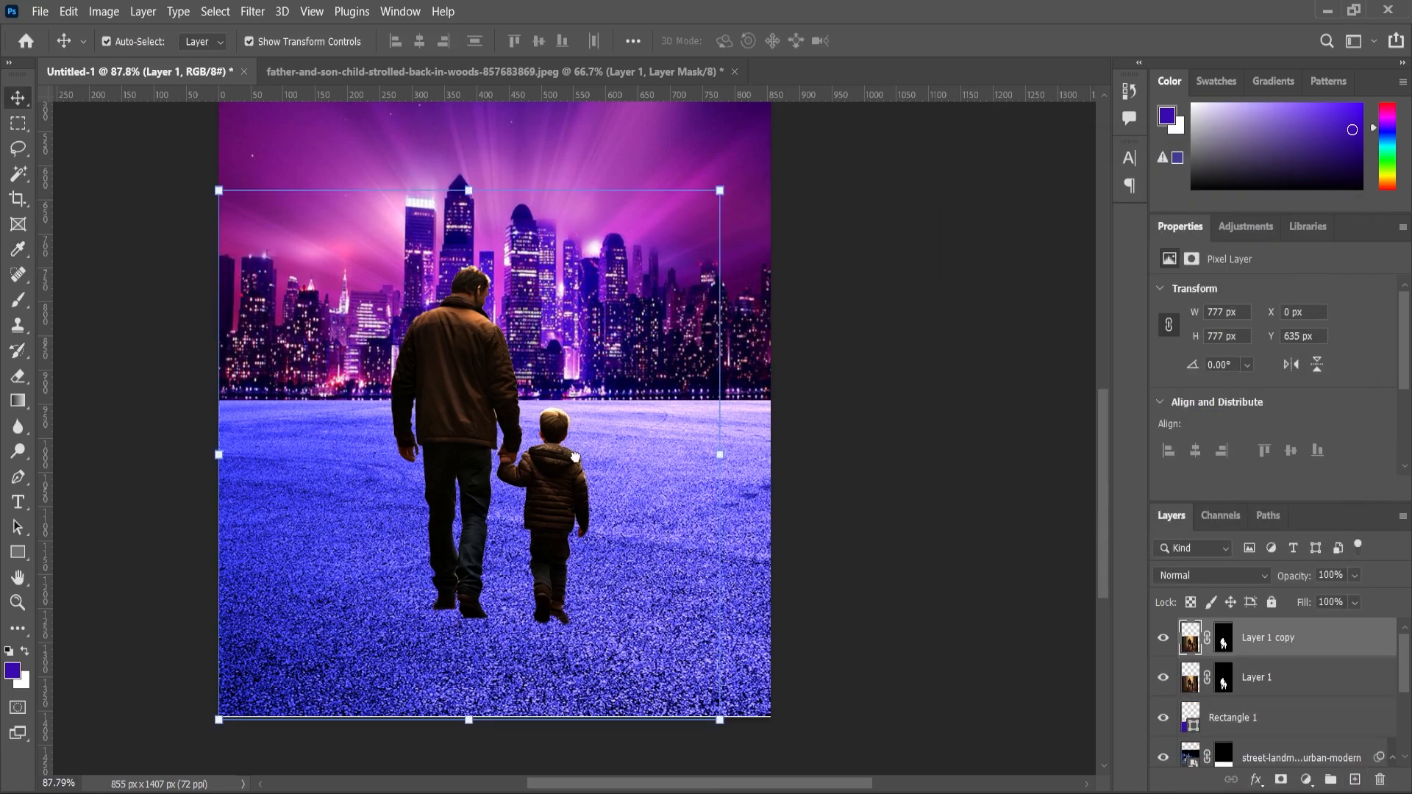
key(ctrl+t)
right_click(495, 382)
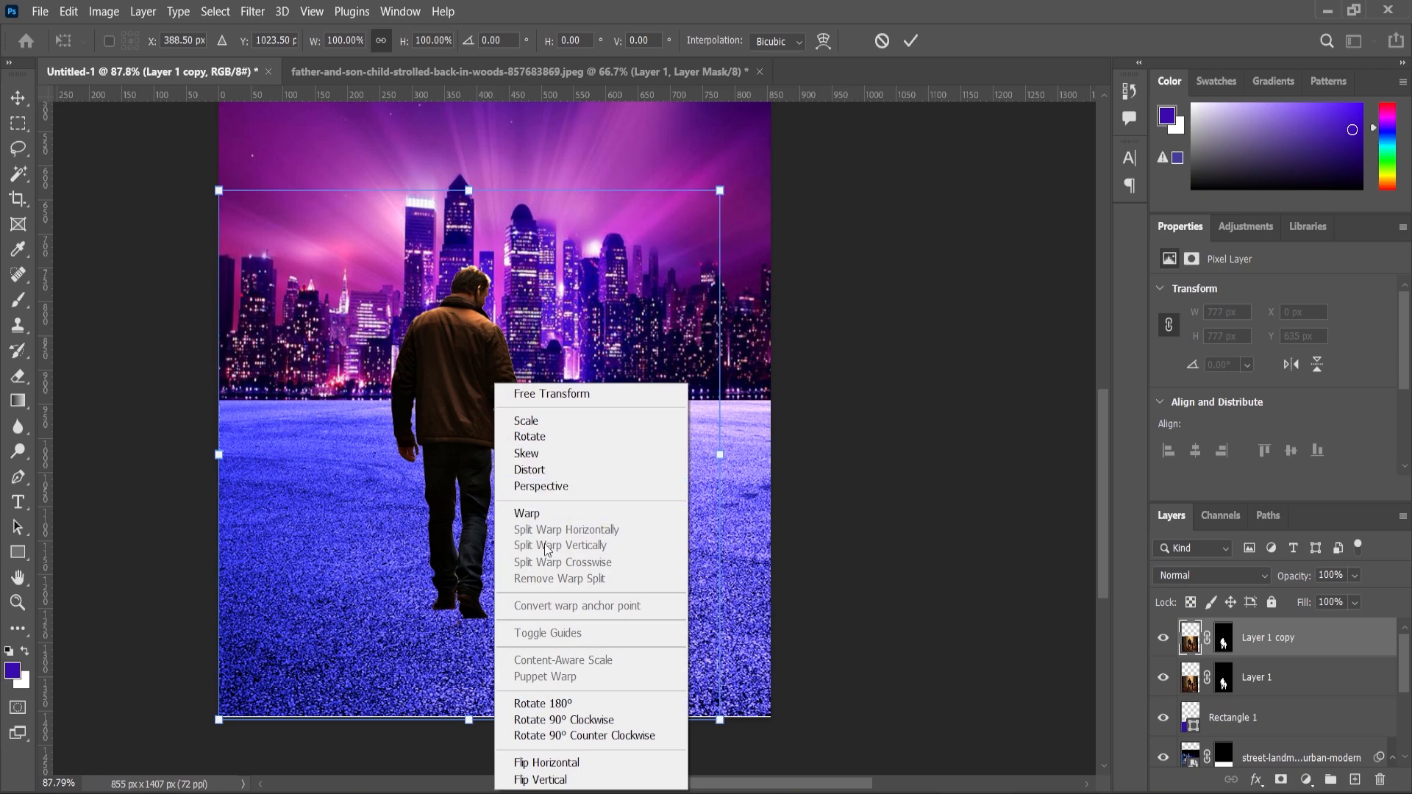
click(533, 486)
scroll(503, 306, down, 5)
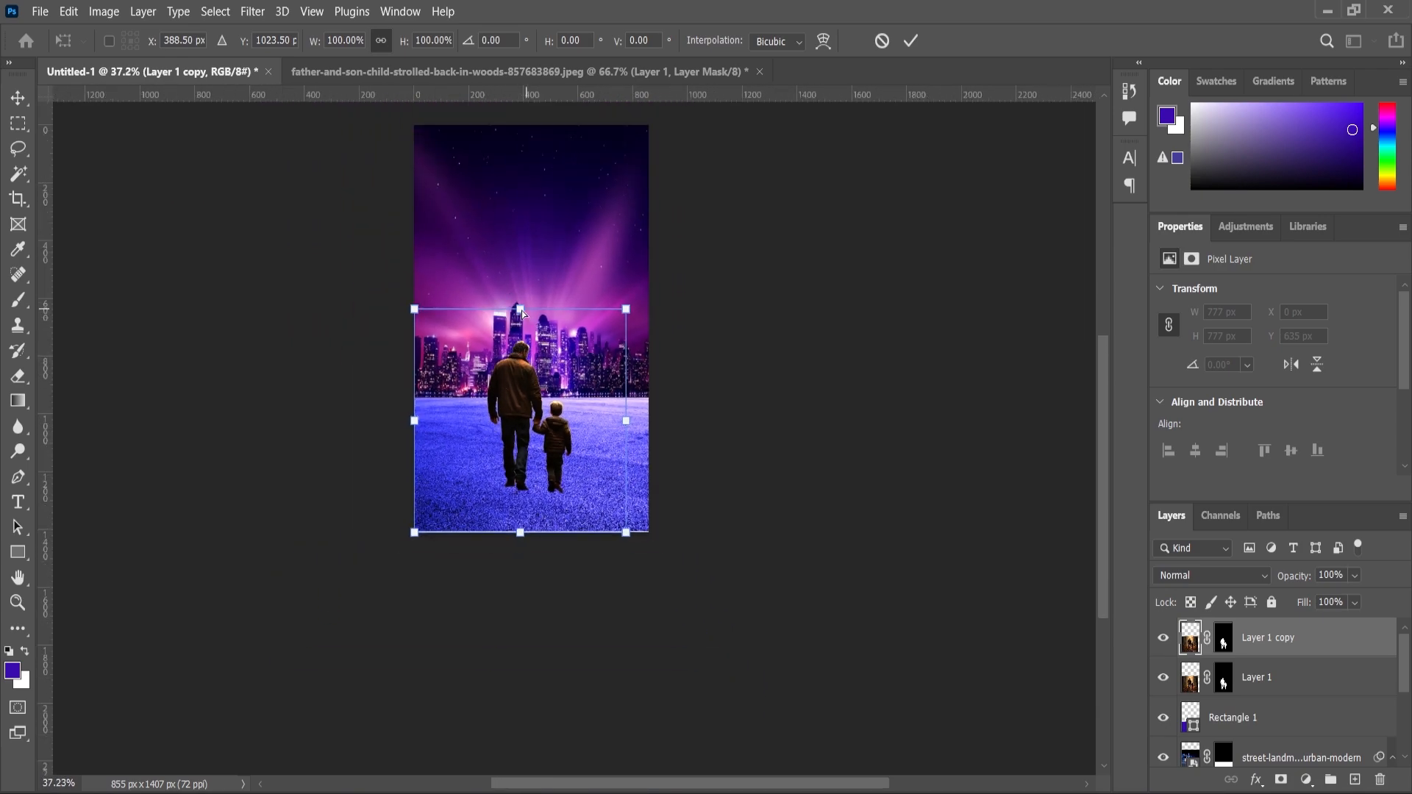
drag(522, 312, 272, 694)
scroll(412, 631, up, 2)
drag(438, 628, 538, 497)
key(Return)
scroll(479, 550, up, 3)
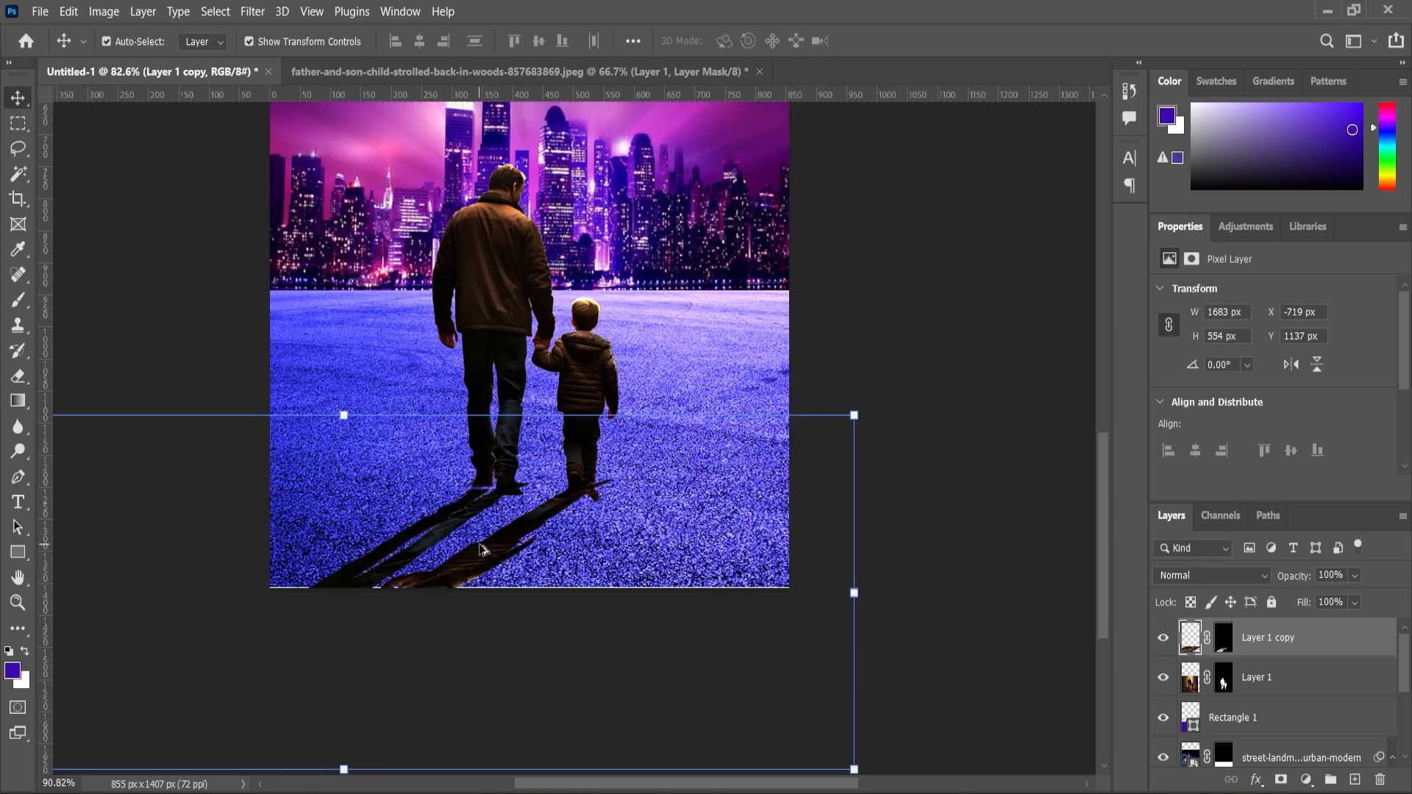
Turn the shadow copy black by lowering its Hue/Saturation lightness to the minimum.
click(104, 11)
mouse_move(127, 53)
click(316, 154)
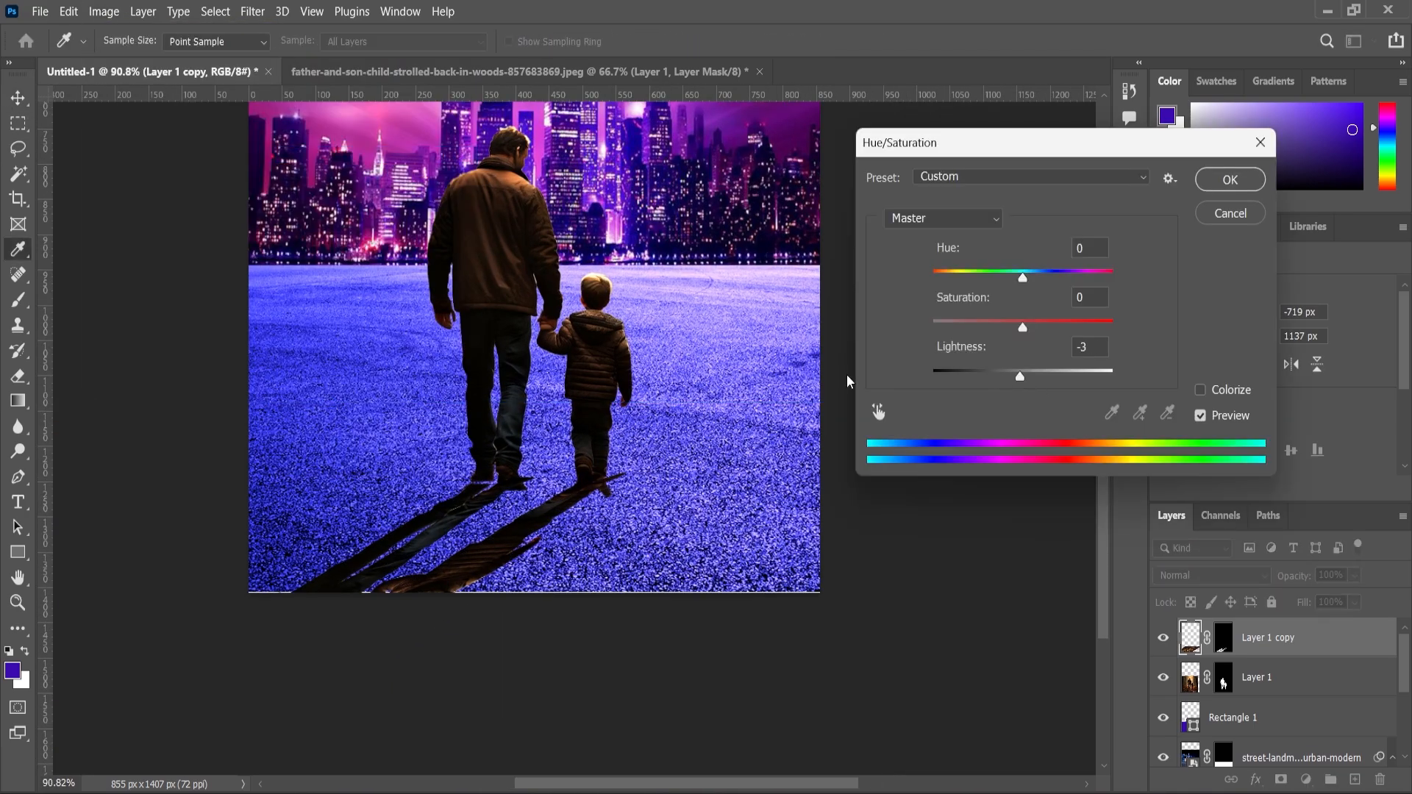
drag(1021, 377, 844, 365)
click(1229, 181)
Distort the black shadow copy, shortening it vertically to about 1605 × 441 px.
scroll(730, 489, down, 4)
key(ctrl+t)
right_click(553, 522)
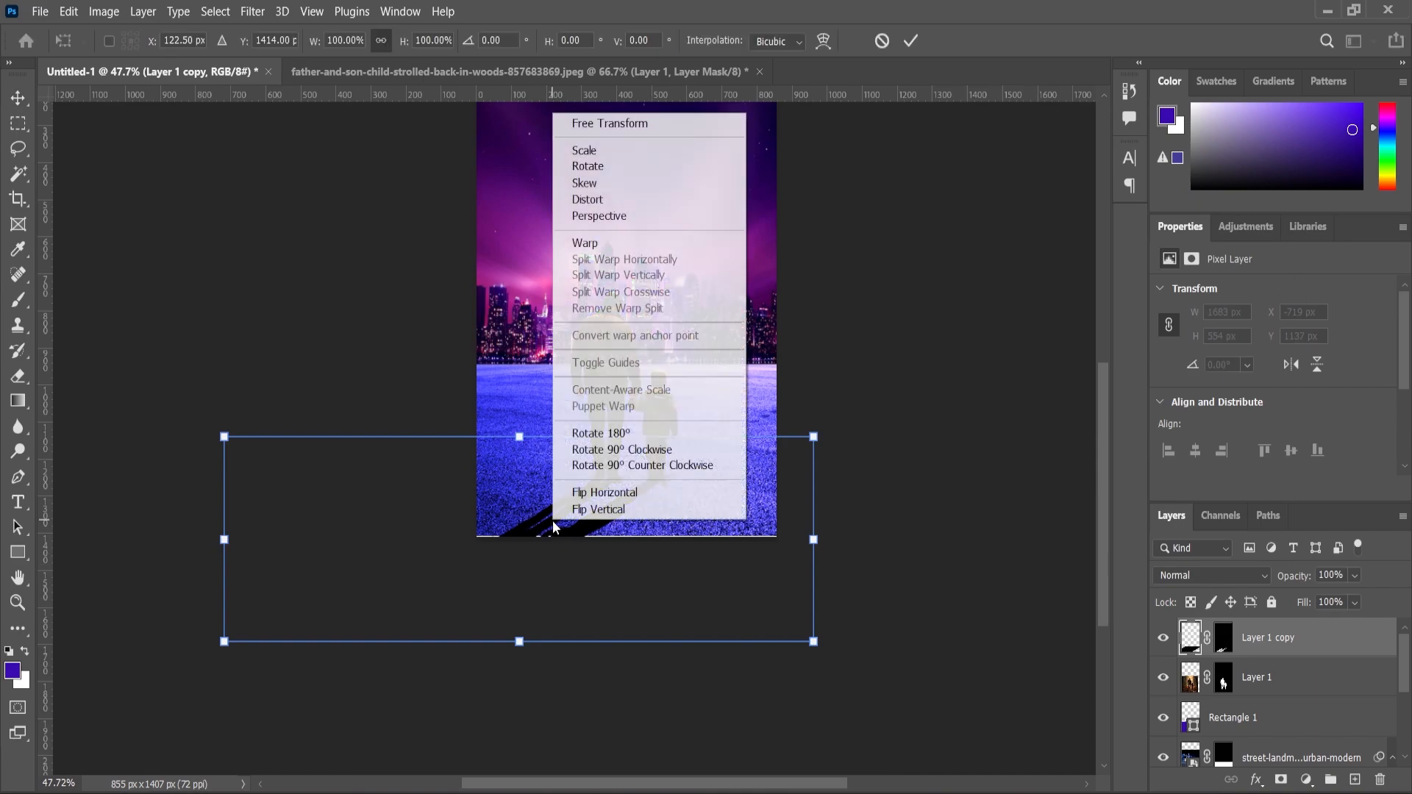
click(587, 199)
drag(523, 636, 529, 600)
scroll(594, 519, up, 3)
key(Return)
Place the shadow layer below the father-and-son layer and nudge the shadow down to align with their feet.
drag(1247, 637, 1249, 690)
scroll(643, 473, up, 3)
drag(645, 477, 644, 501)
Distort the shadow so it leans less and meets the shoes, making it about 1464 × 444 px.
key(ctrl+t)
right_click(642, 357)
click(637, 221)
scroll(760, 471, down, 3)
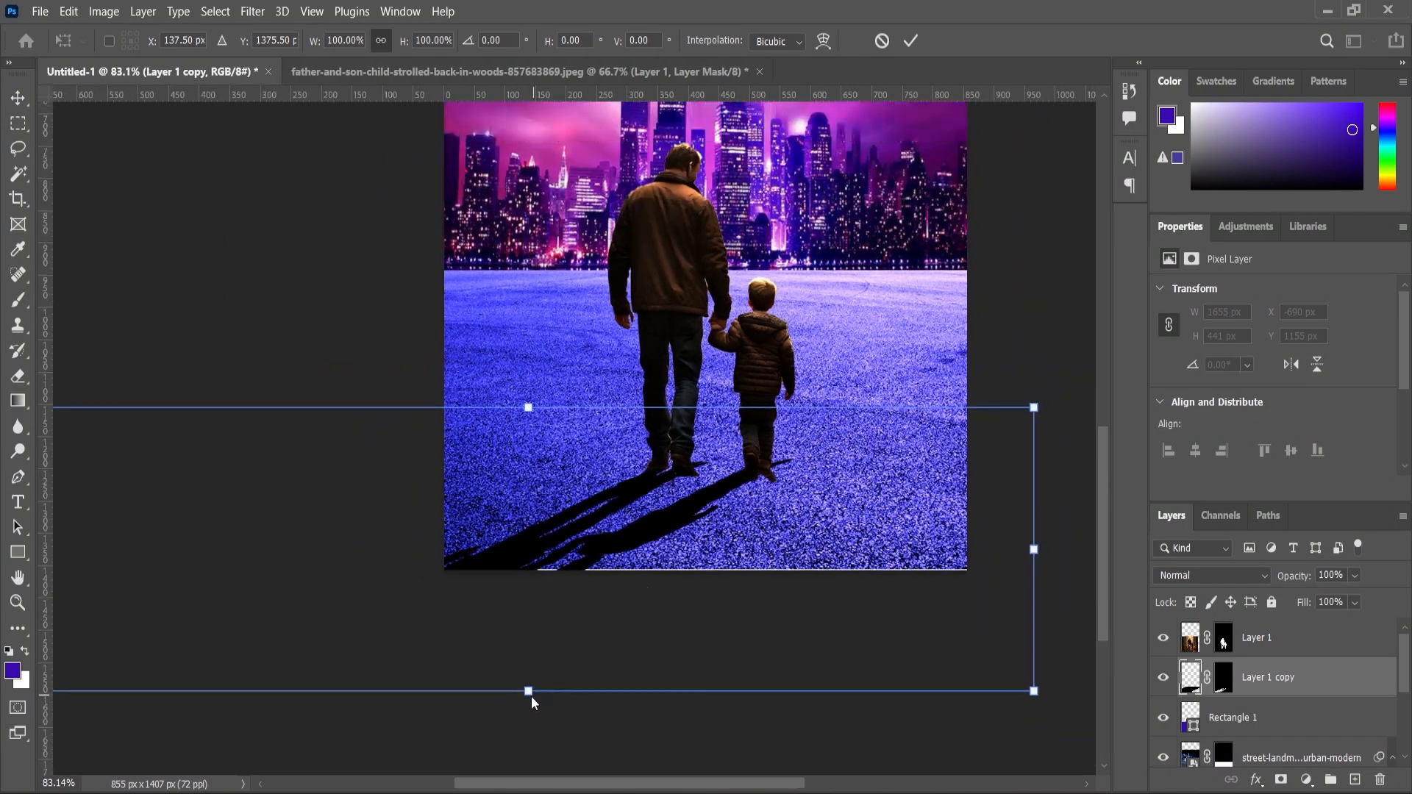
drag(528, 692, 602, 692)
drag(1034, 407, 990, 409)
key(Return)
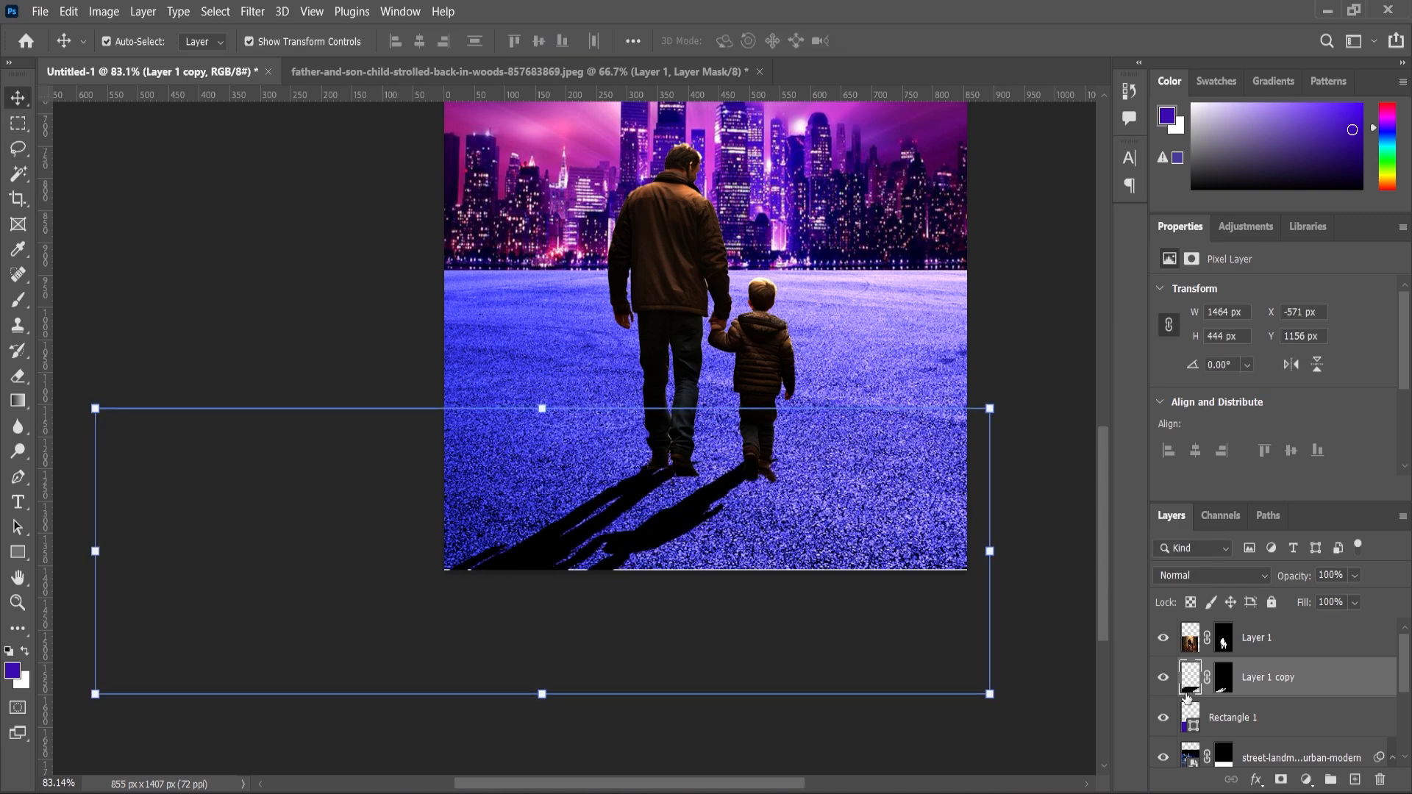
Apply a Gaussian Blur with a 5.8 px radius to the shadow.
click(252, 11)
mouse_move(269, 233)
click(554, 310)
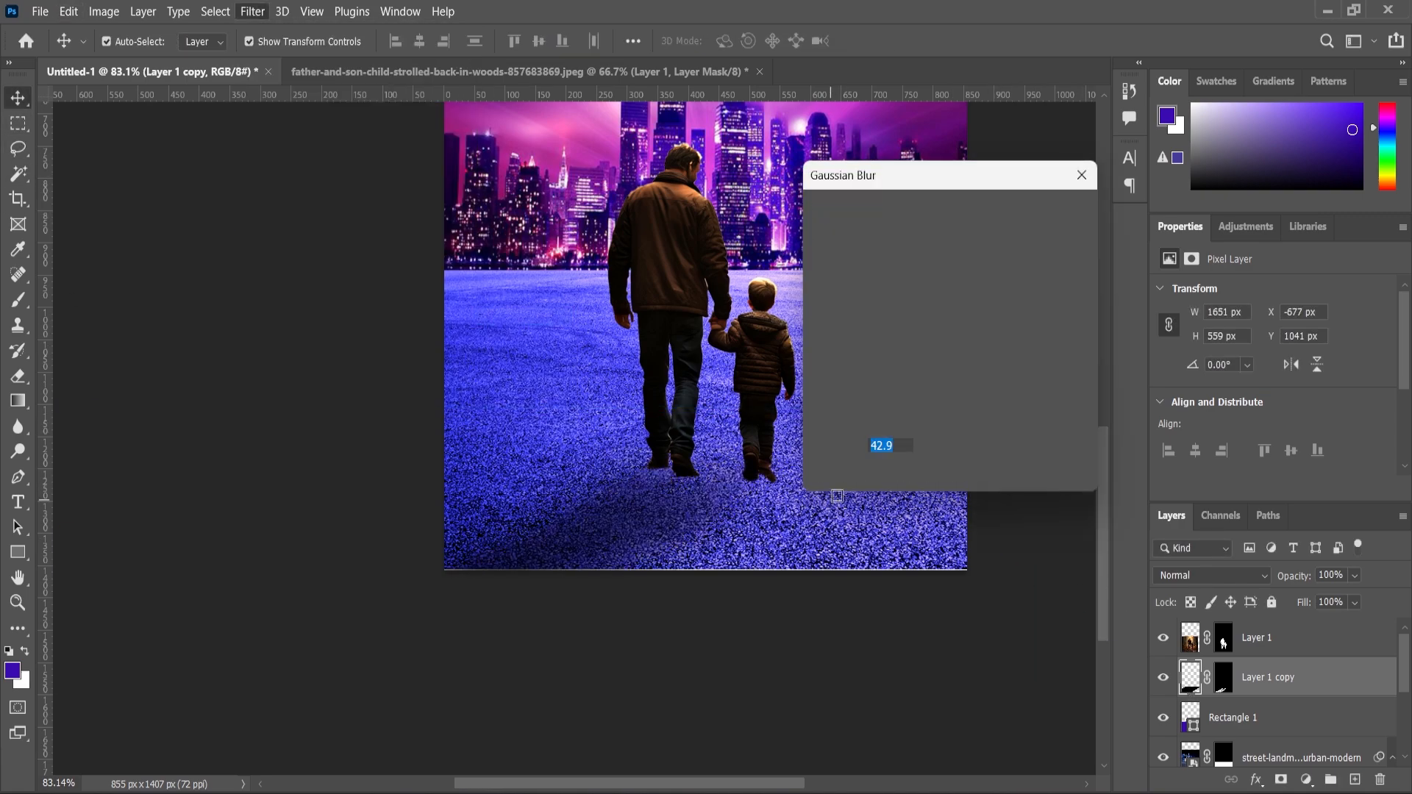
drag(890, 475, 871, 480)
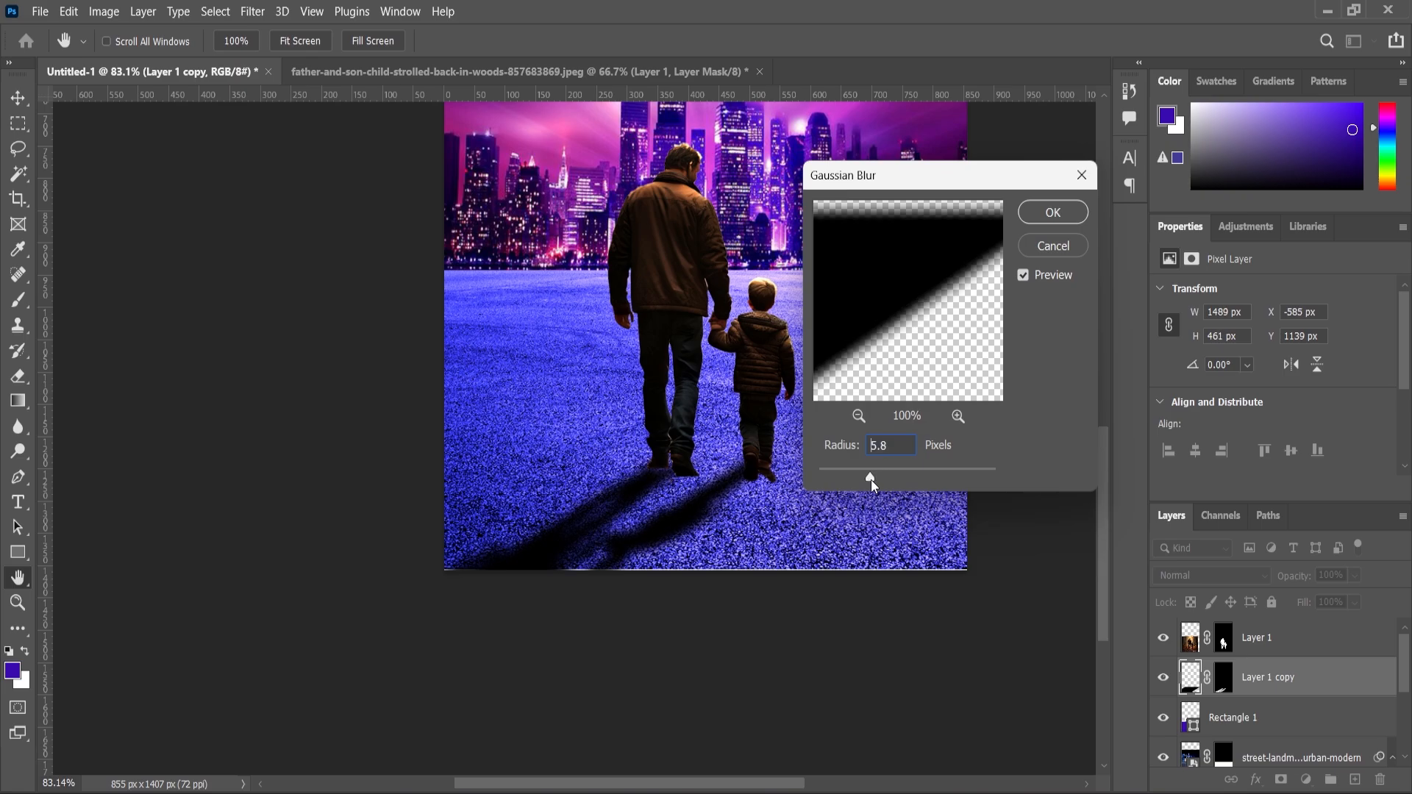
click(1052, 216)
Nudge the blurred shadow into place and distort it to about 1462 × 459 px so it starts at the feet.
scroll(716, 512, up, 5)
drag(692, 480, 700, 485)
scroll(701, 486, down, 3)
key(ctrl+t)
right_click(711, 481)
click(758, 159)
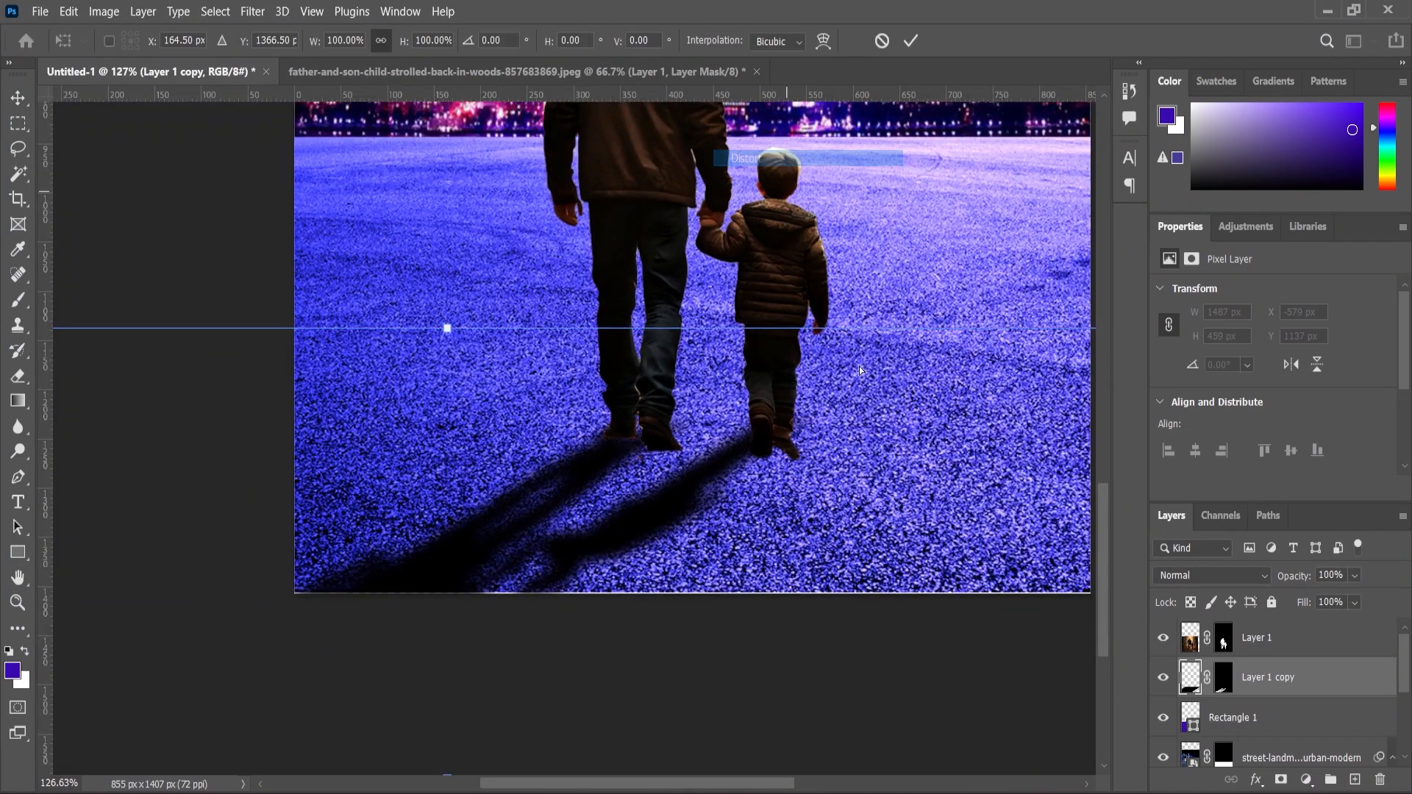
scroll(956, 374, down, 2)
drag(1040, 340, 1025, 357)
drag(507, 351, 505, 340)
click(21, 606)
scroll(728, 483, up, 3)
click(17, 98)
Position the asphalt layer at Y 360 px to cover the white strip along the poster's lower edge, and save as New Year Poster.psd.
click(1237, 723)
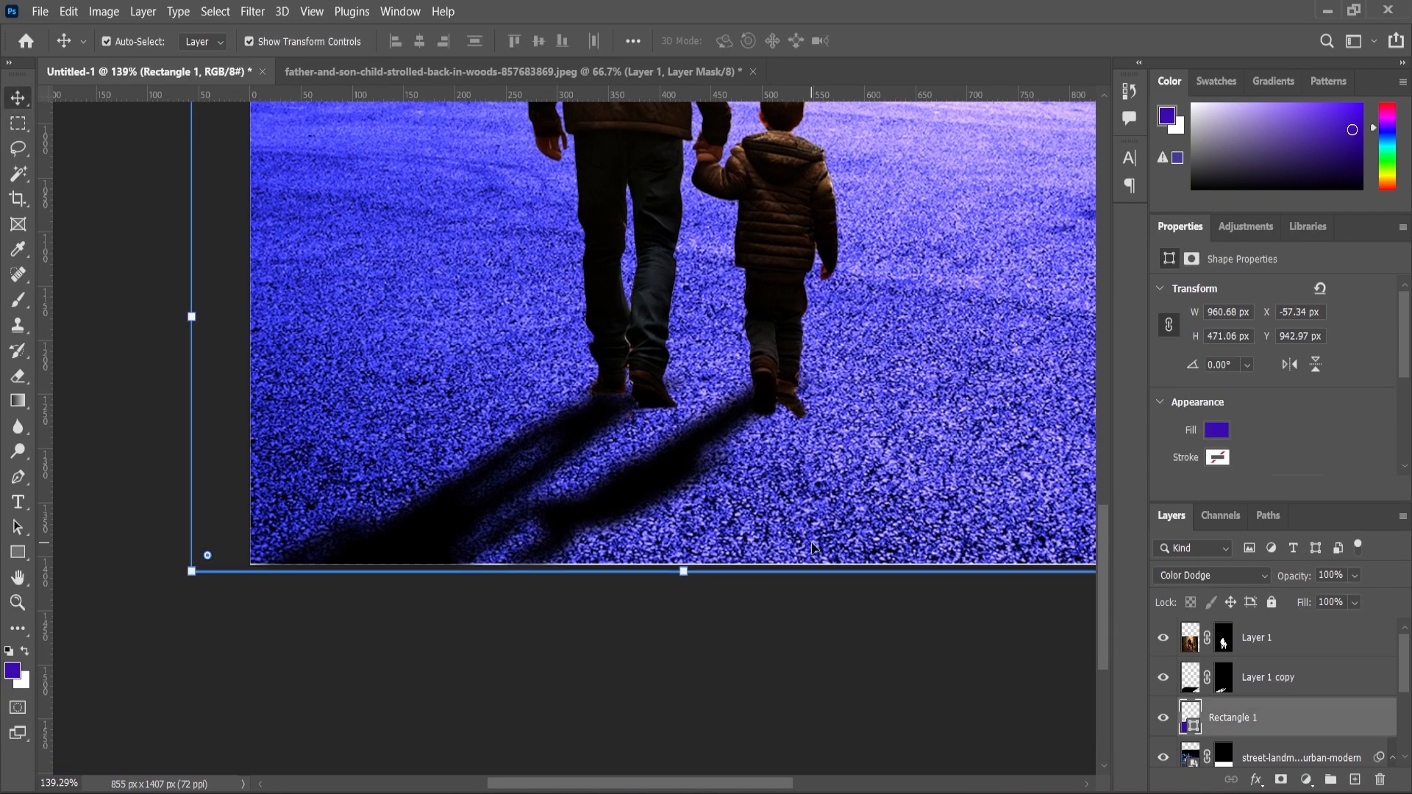
click(1252, 758)
scroll(530, 471, down, 4)
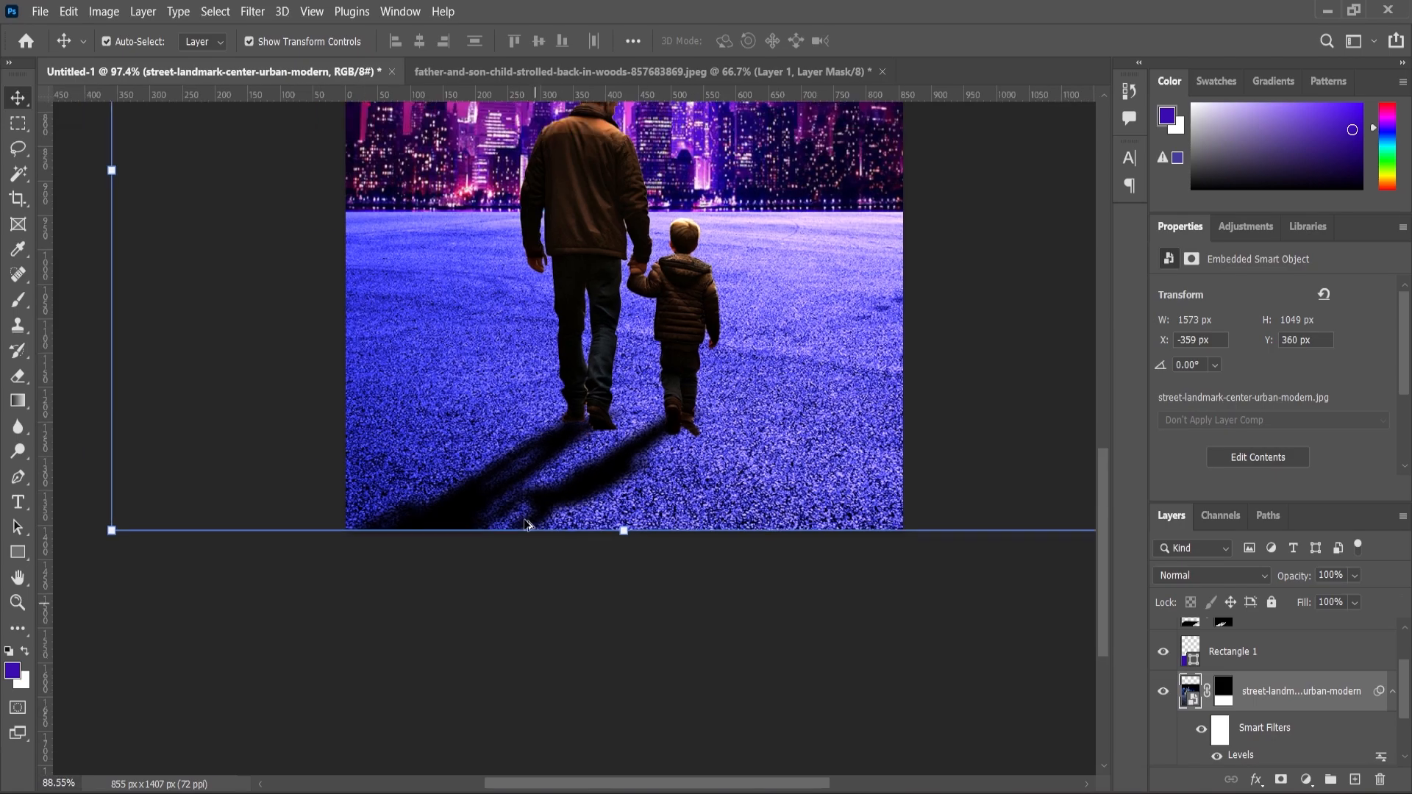
click(18, 603)
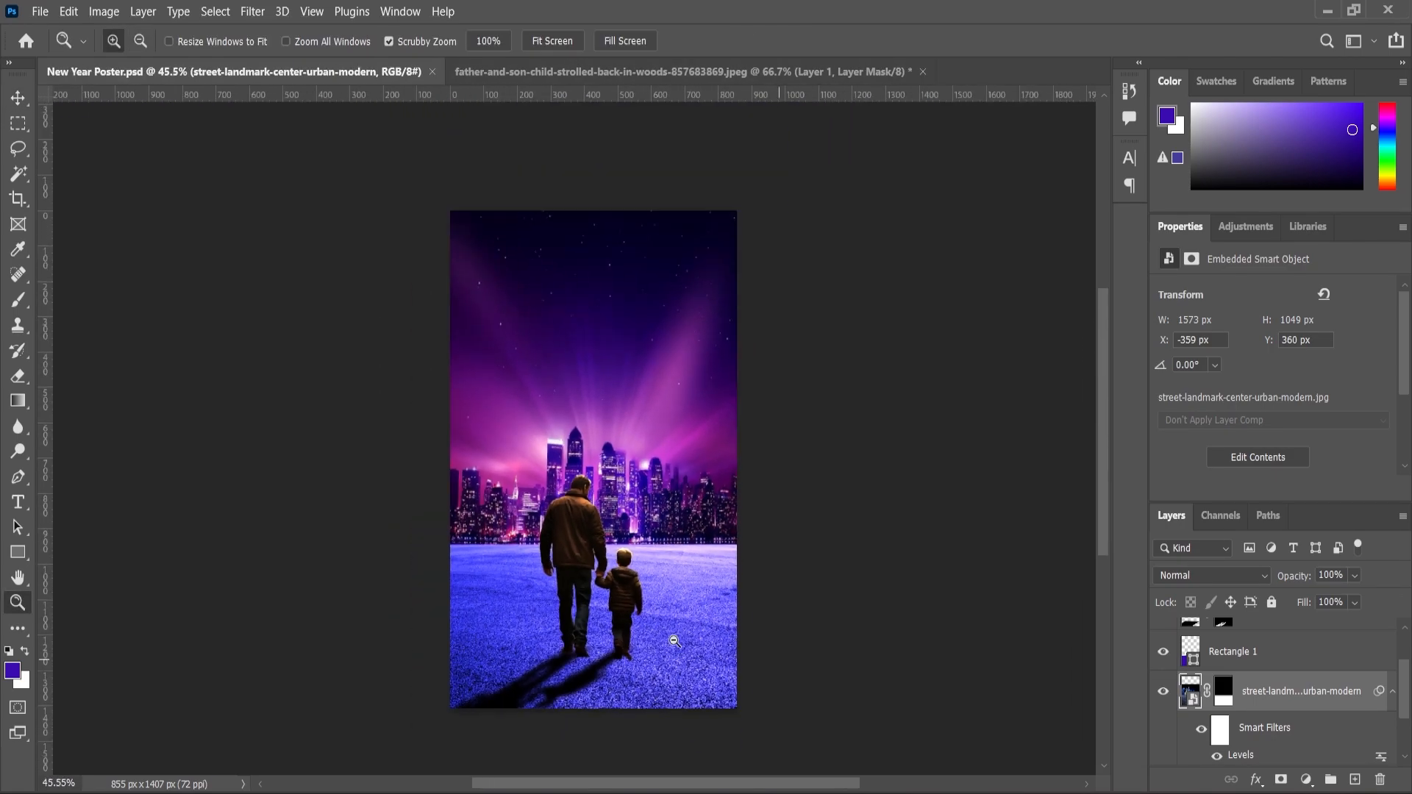
Darken the asphalt layer with Levels, setting black input to 21 and lowering the midtones.
scroll(671, 640, up, 3)
scroll(710, 637, down, 1)
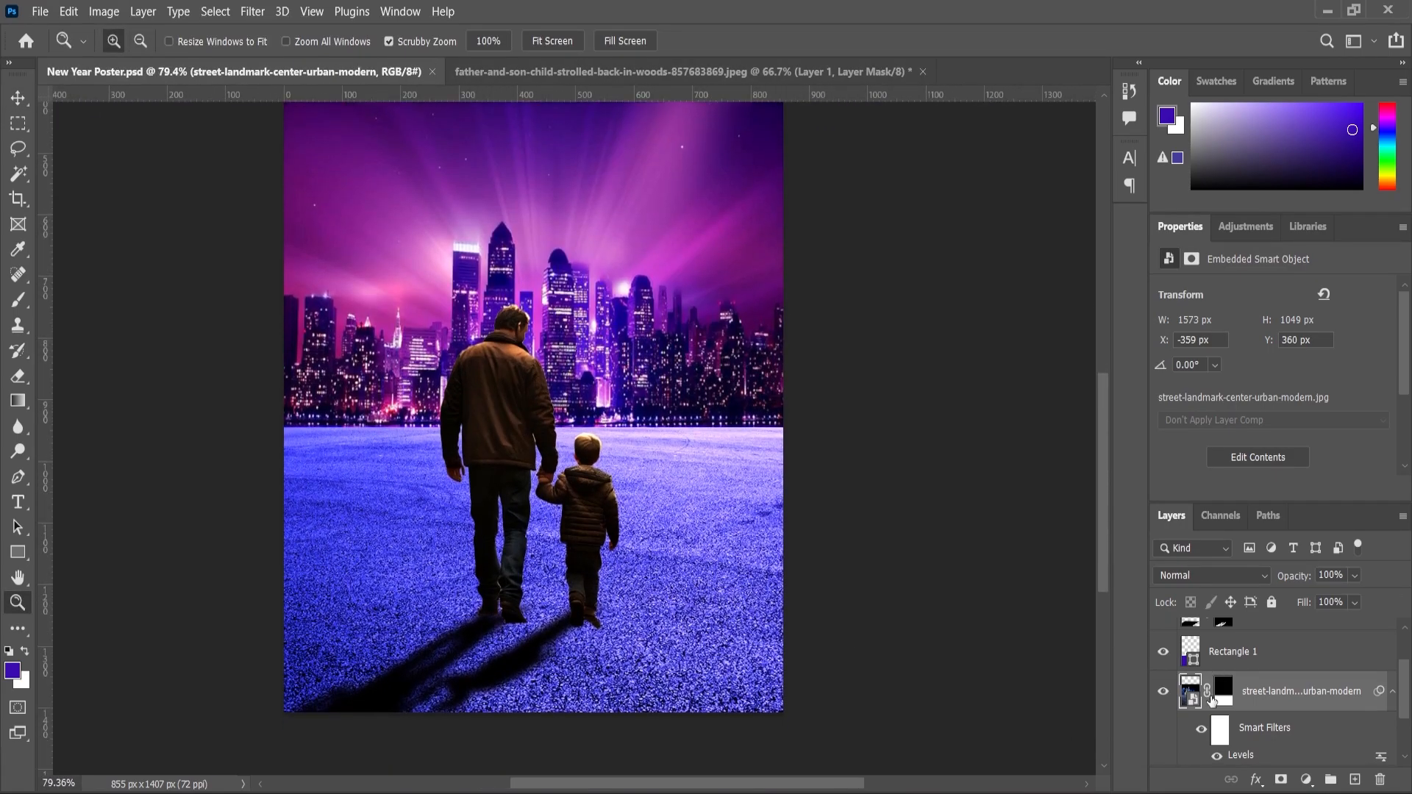
click(104, 11)
mouse_move(128, 54)
click(323, 72)
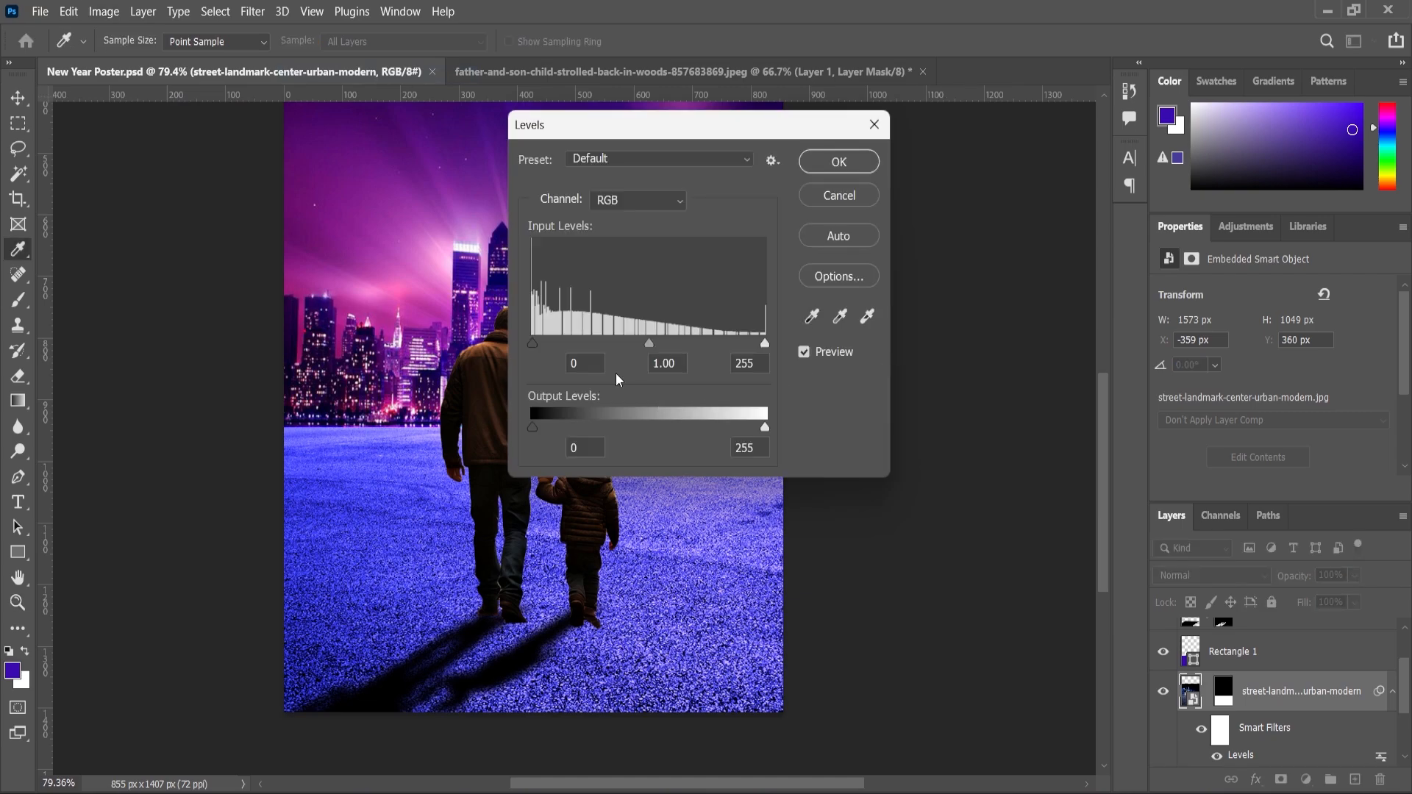
drag(534, 346, 551, 347)
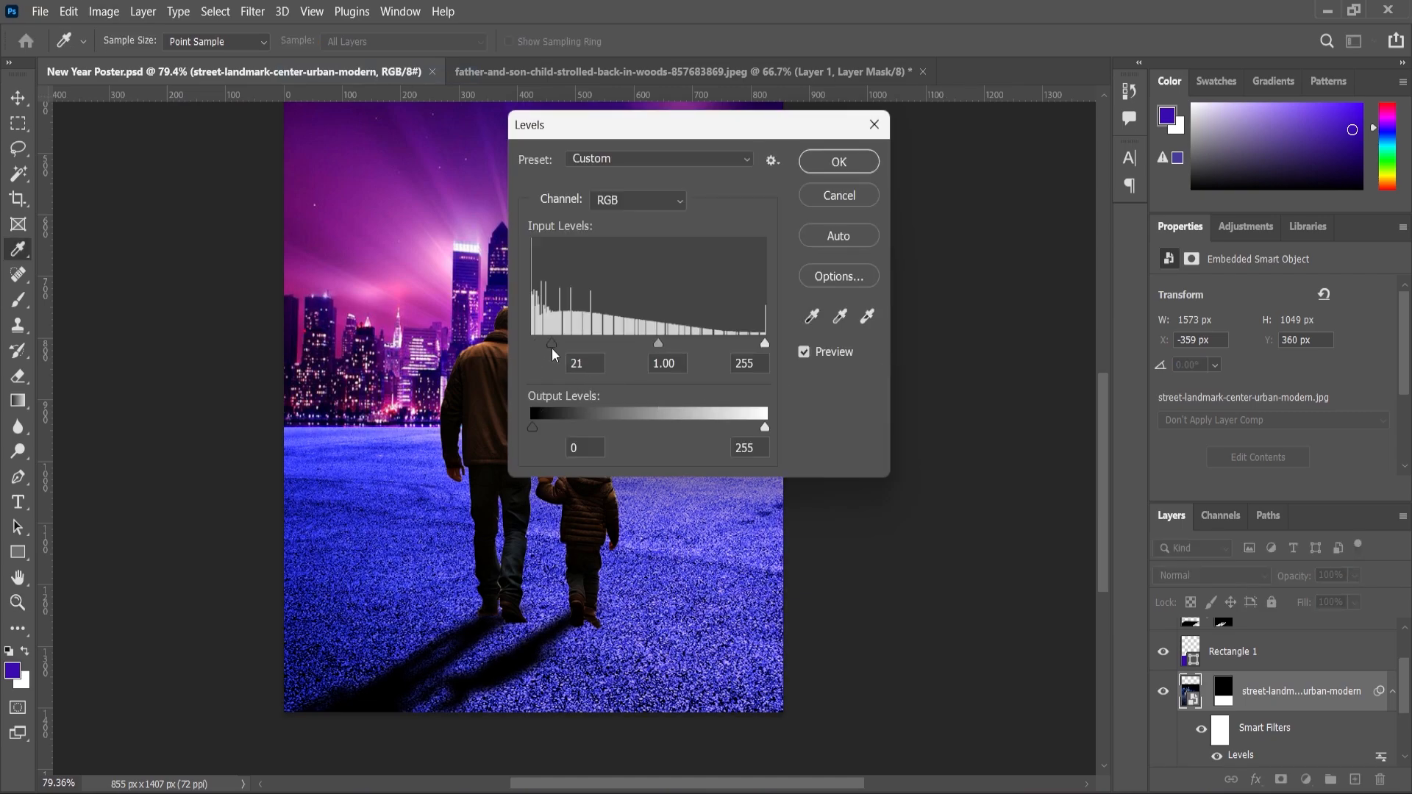
drag(702, 133, 963, 190)
drag(924, 397, 940, 402)
click(1126, 225)
key(z)
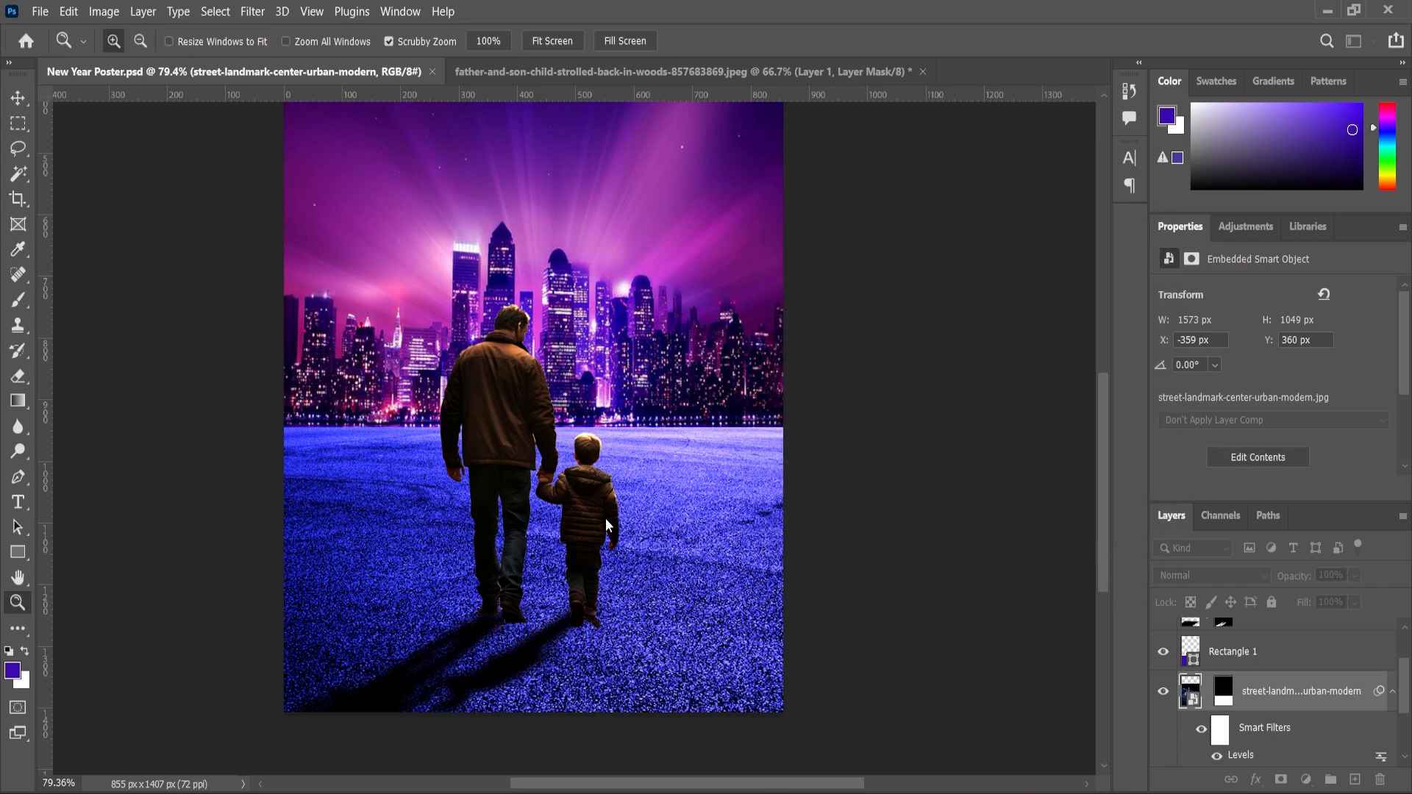
Lower the opacity of the Rectangle 1 colour layer to about 96%.
key(ctrl+0)
click(1221, 662)
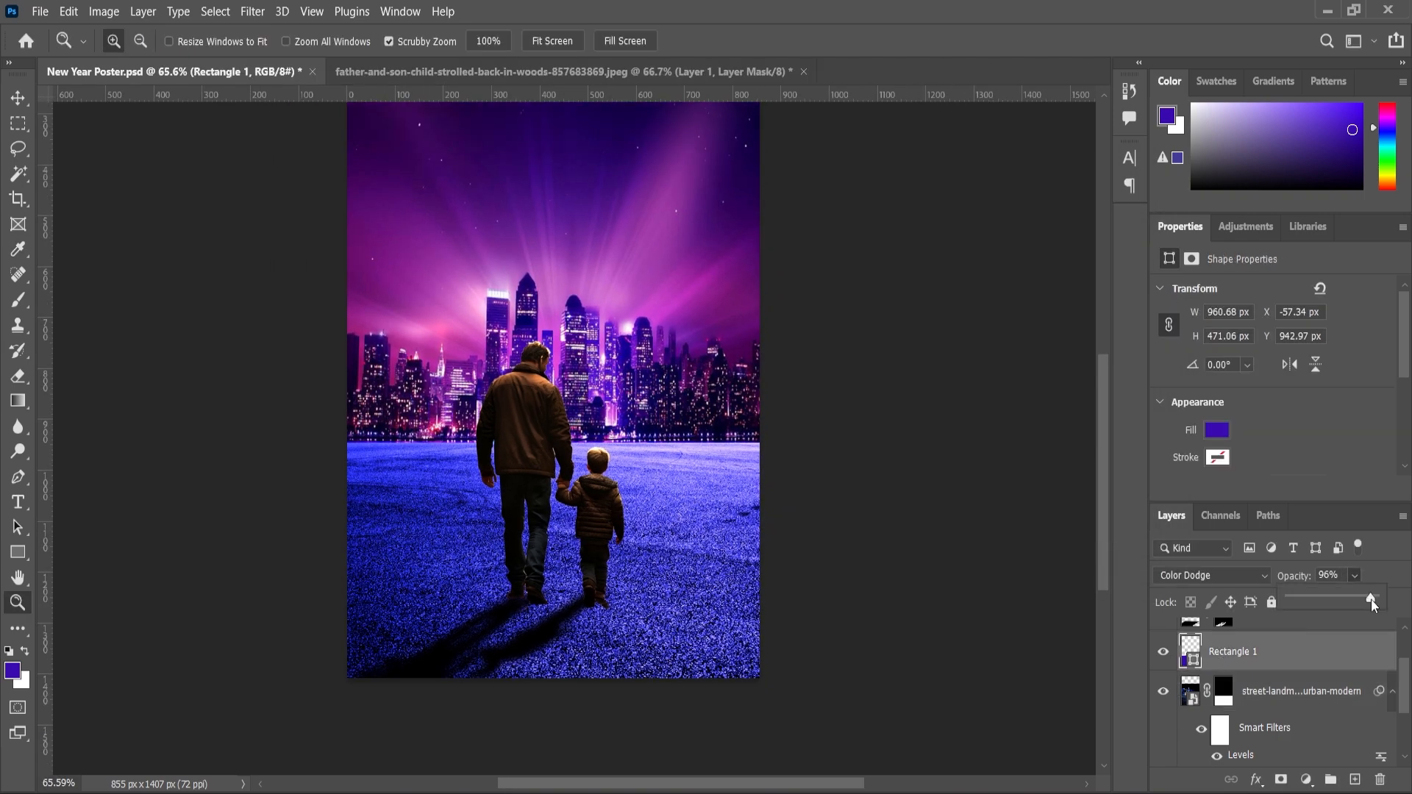
click(22, 105)
Distort the shadow layer to about 1376 × 553 px, stretching it downward so it falls more steeply from the feet.
key(ctrl+v)
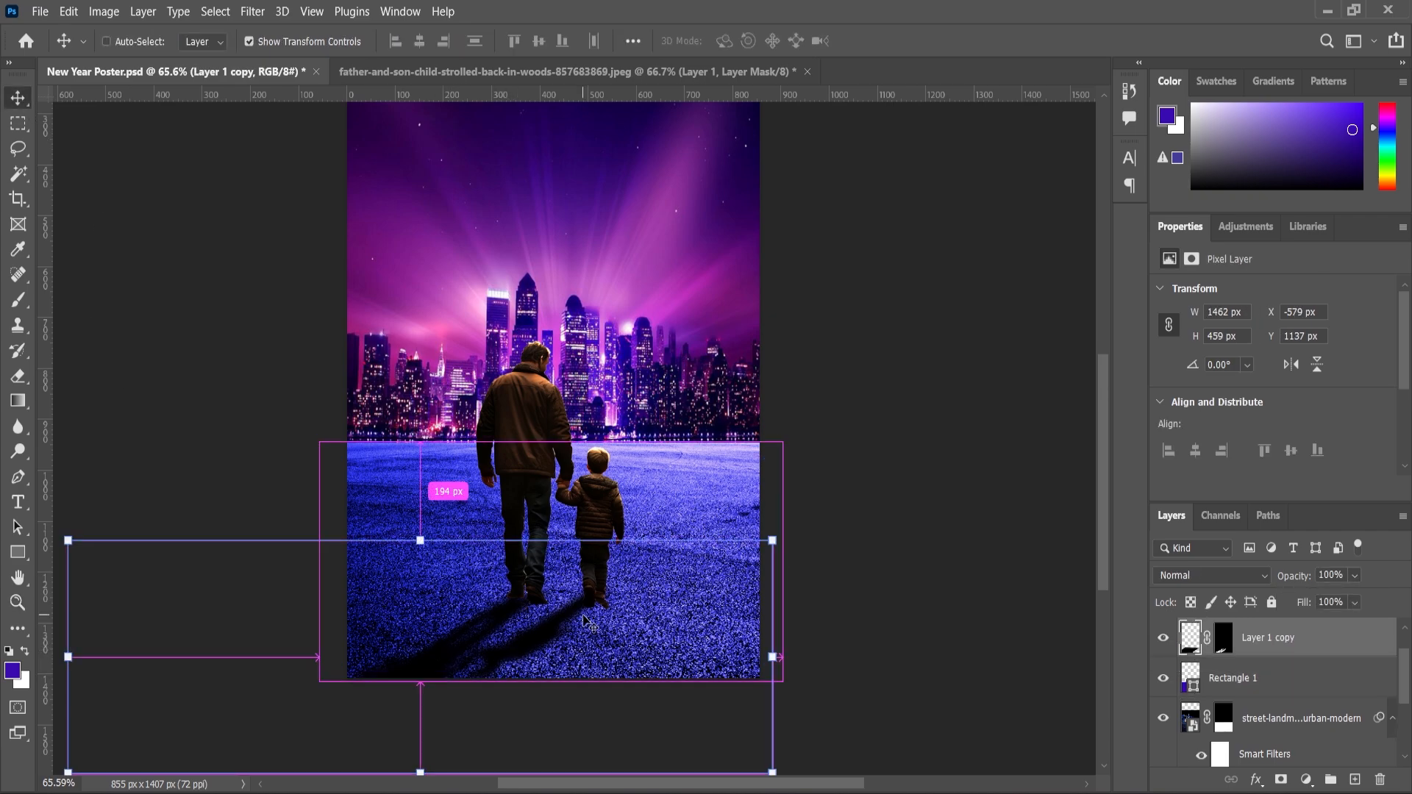
key(ctrl+t)
right_click(476, 636)
click(515, 312)
scroll(591, 358, down, 2)
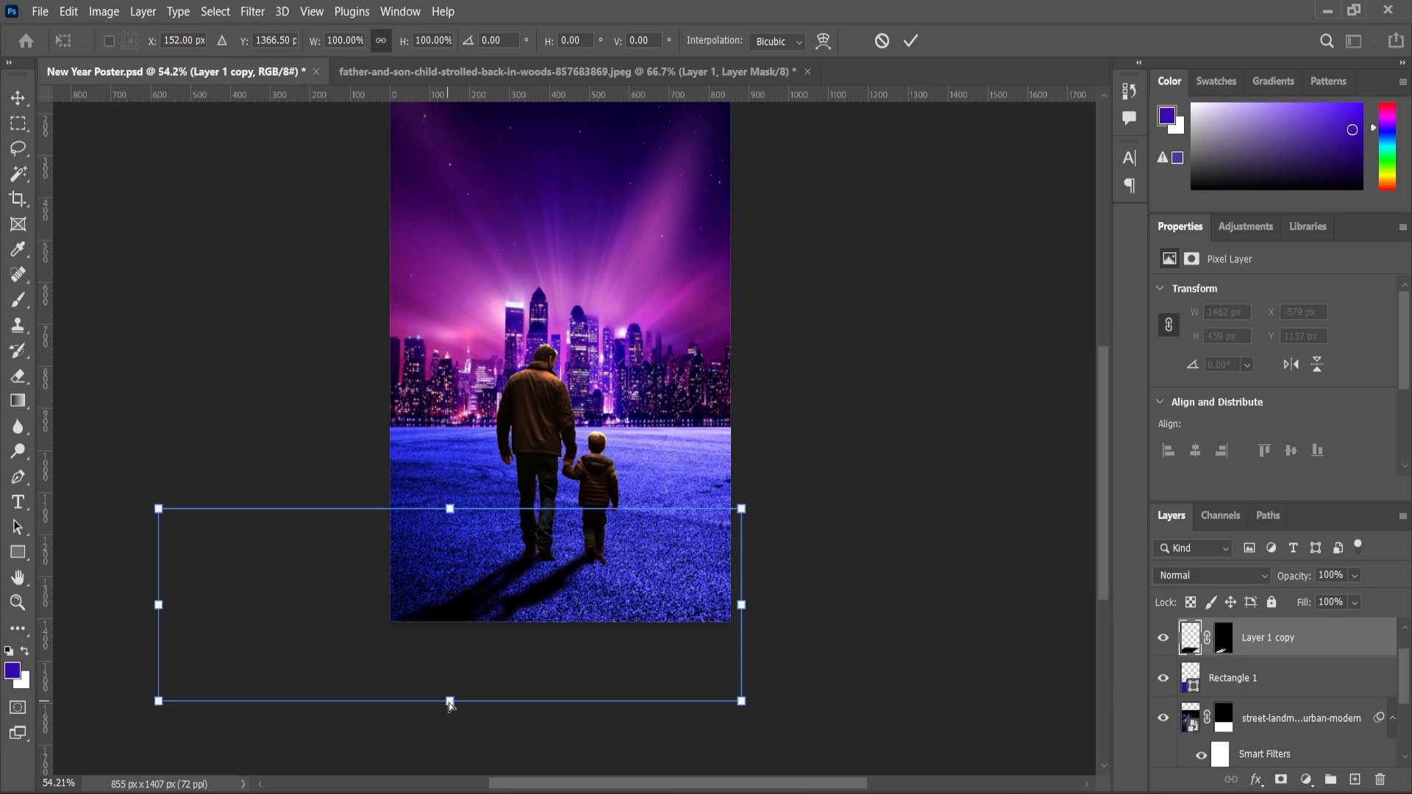
drag(450, 702, 482, 735)
drag(741, 508, 739, 498)
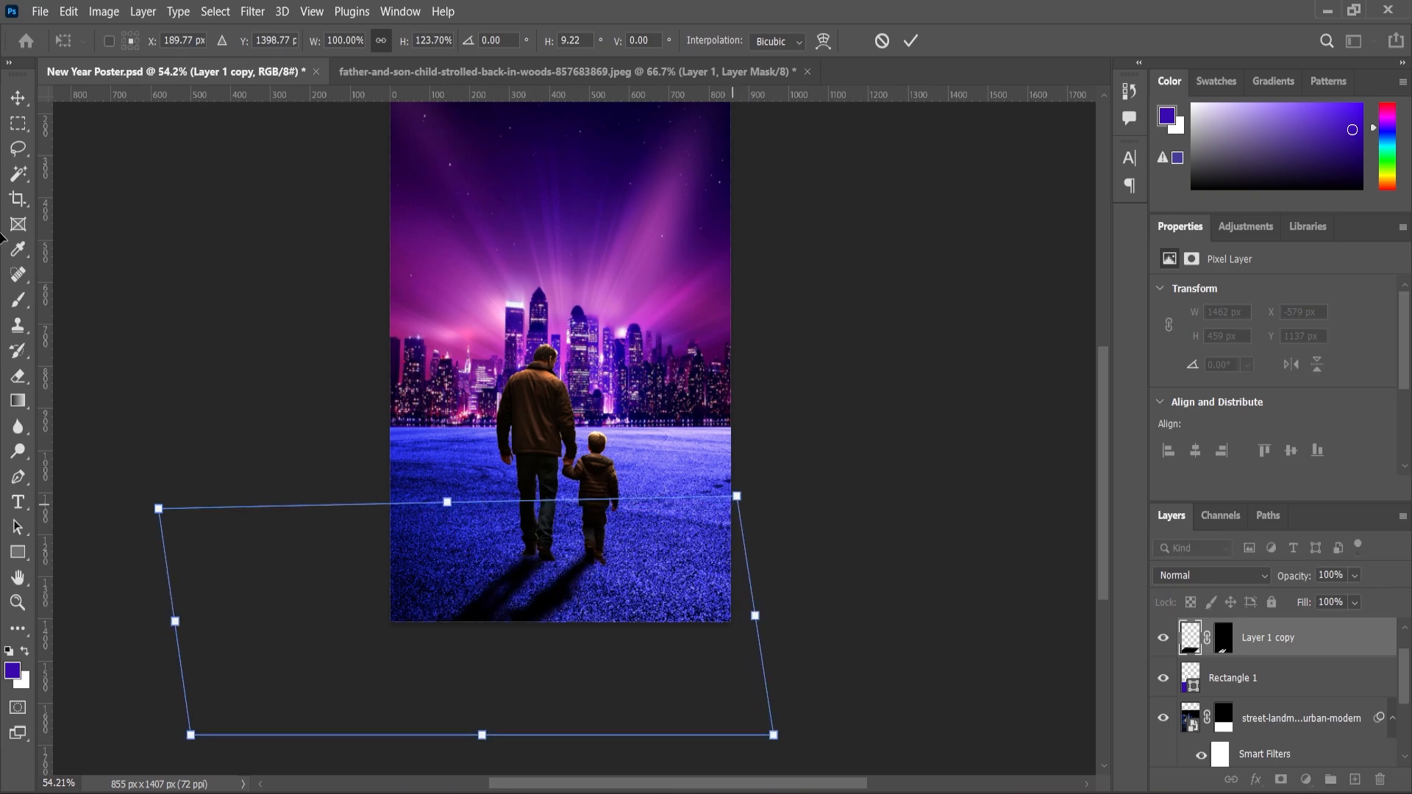
key(Return)
Reduce the opacity of the shadow layer to 74%.
scroll(540, 602, up, 5)
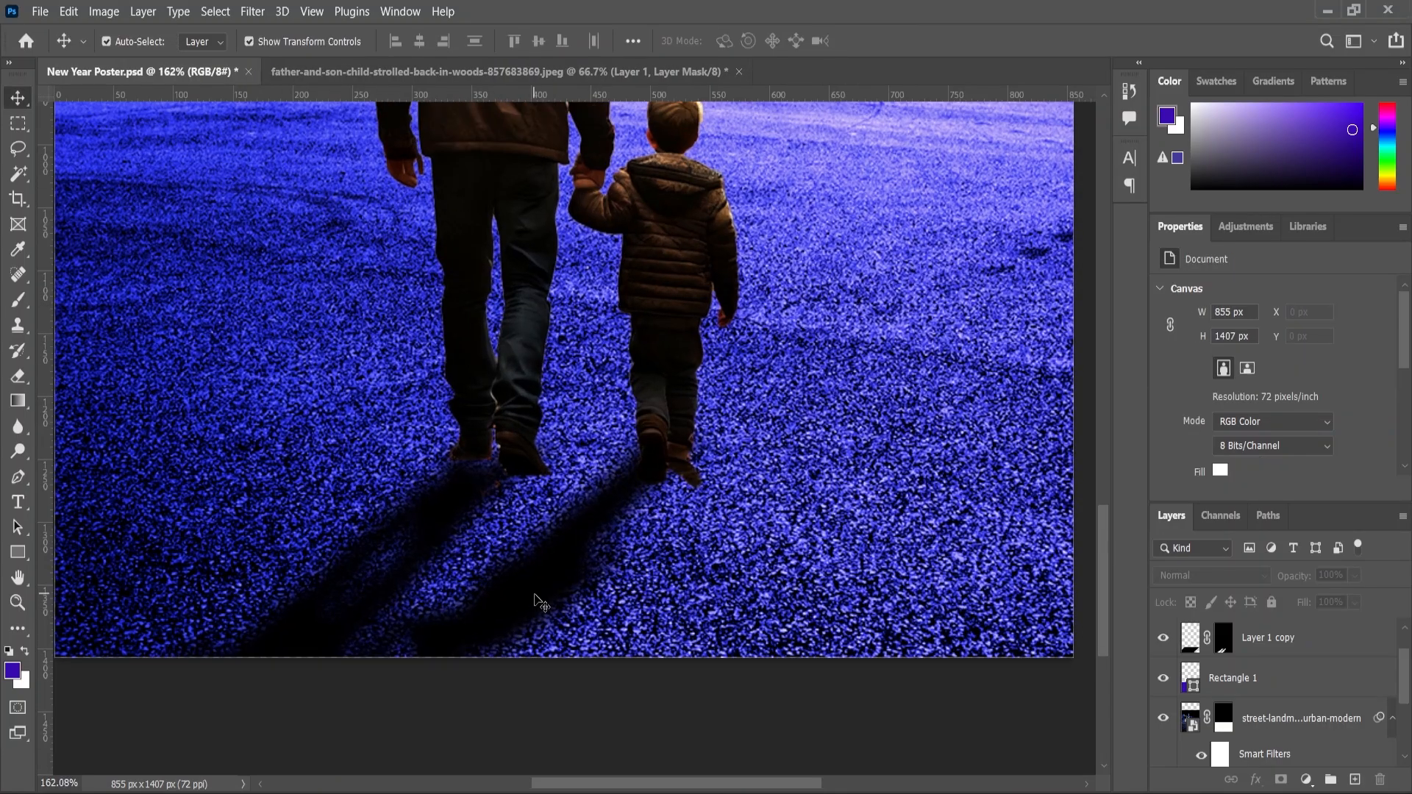
click(540, 601)
scroll(541, 601, down, 5)
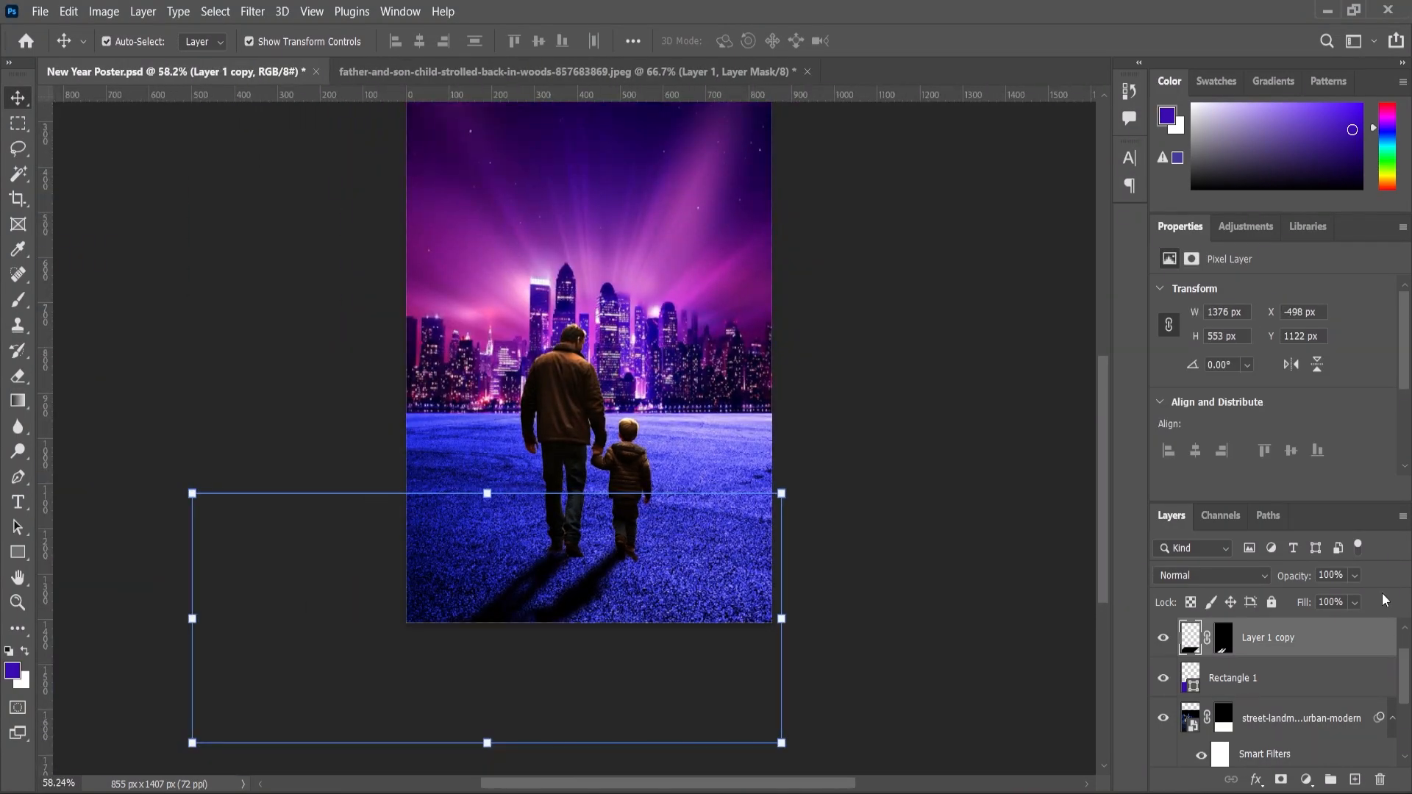
click(1356, 578)
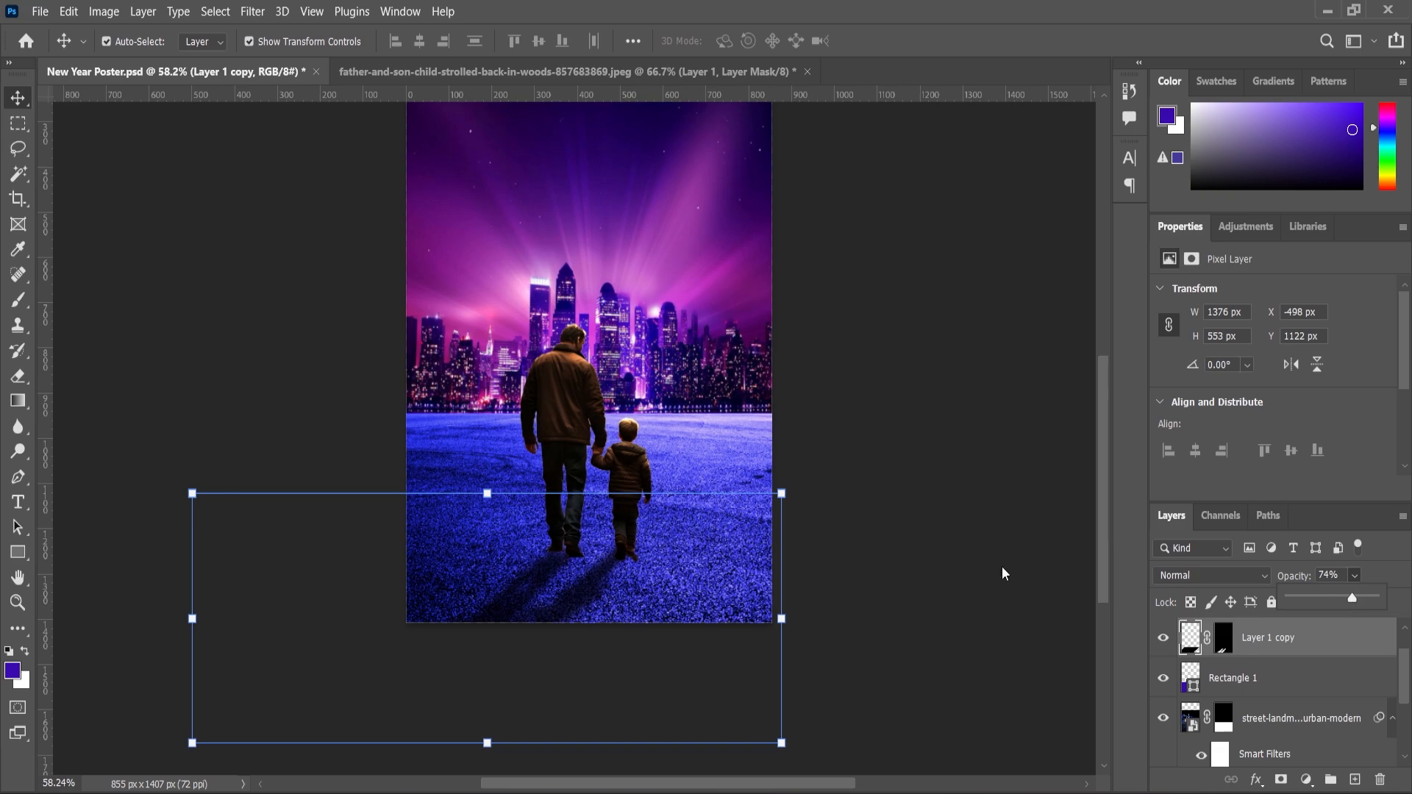
scroll(735, 469, up, 2)
scroll(736, 470, down, 1)
scroll(733, 473, up, 1)
scroll(726, 482, down, 4)
click(868, 494)
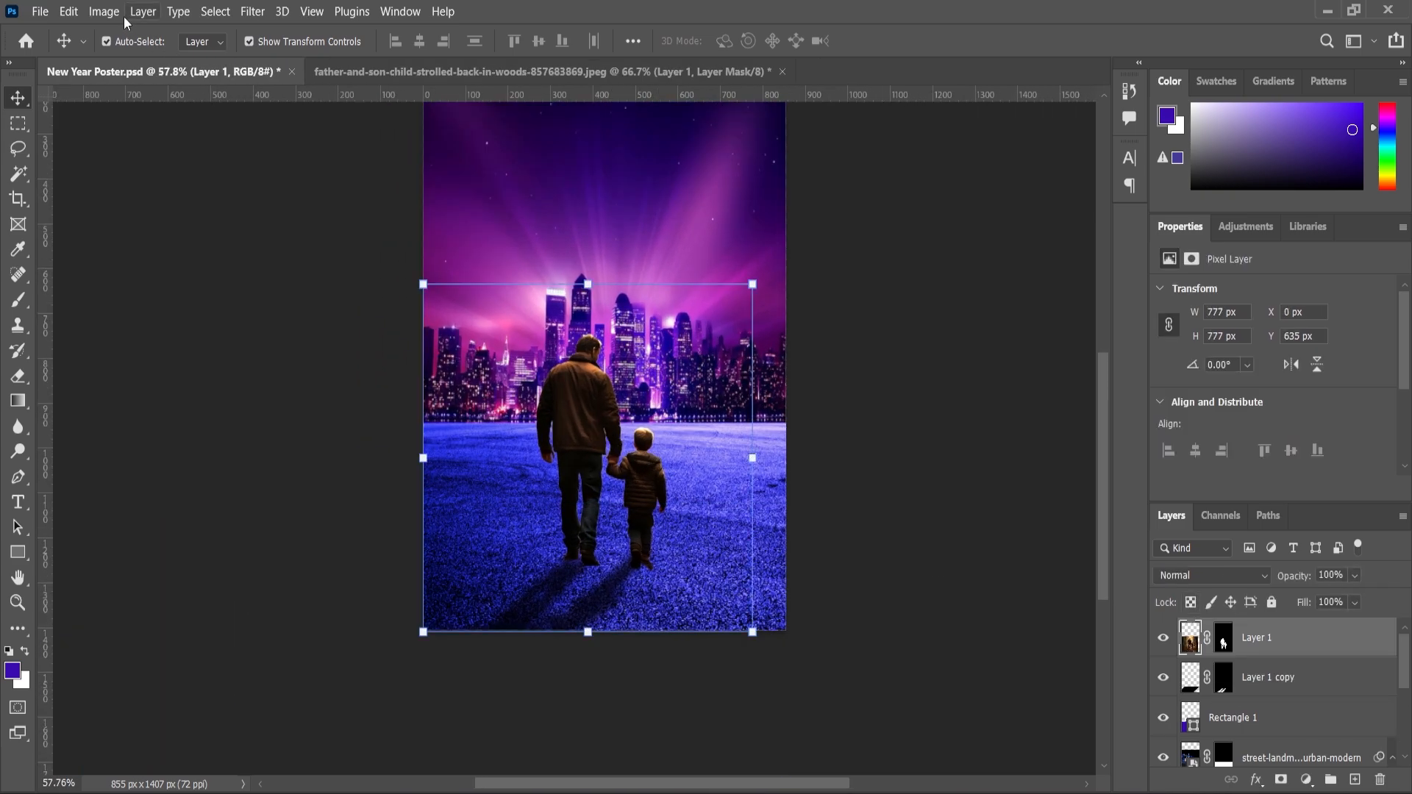
Shift the father-and-son layer's hue toward yellow with Hue/Saturation.
click(104, 11)
mouse_move(117, 57)
click(323, 153)
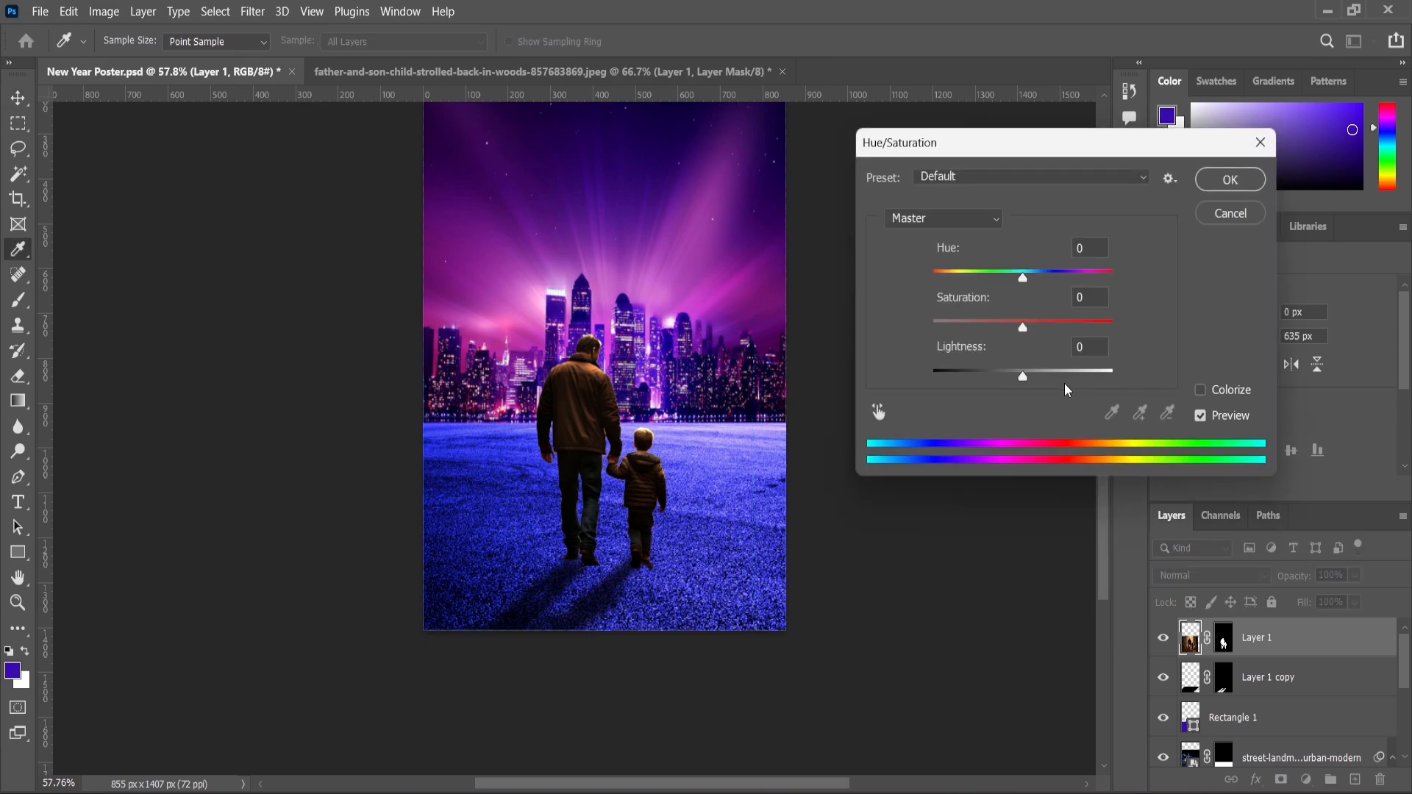
drag(1024, 284, 1033, 328)
click(1219, 188)
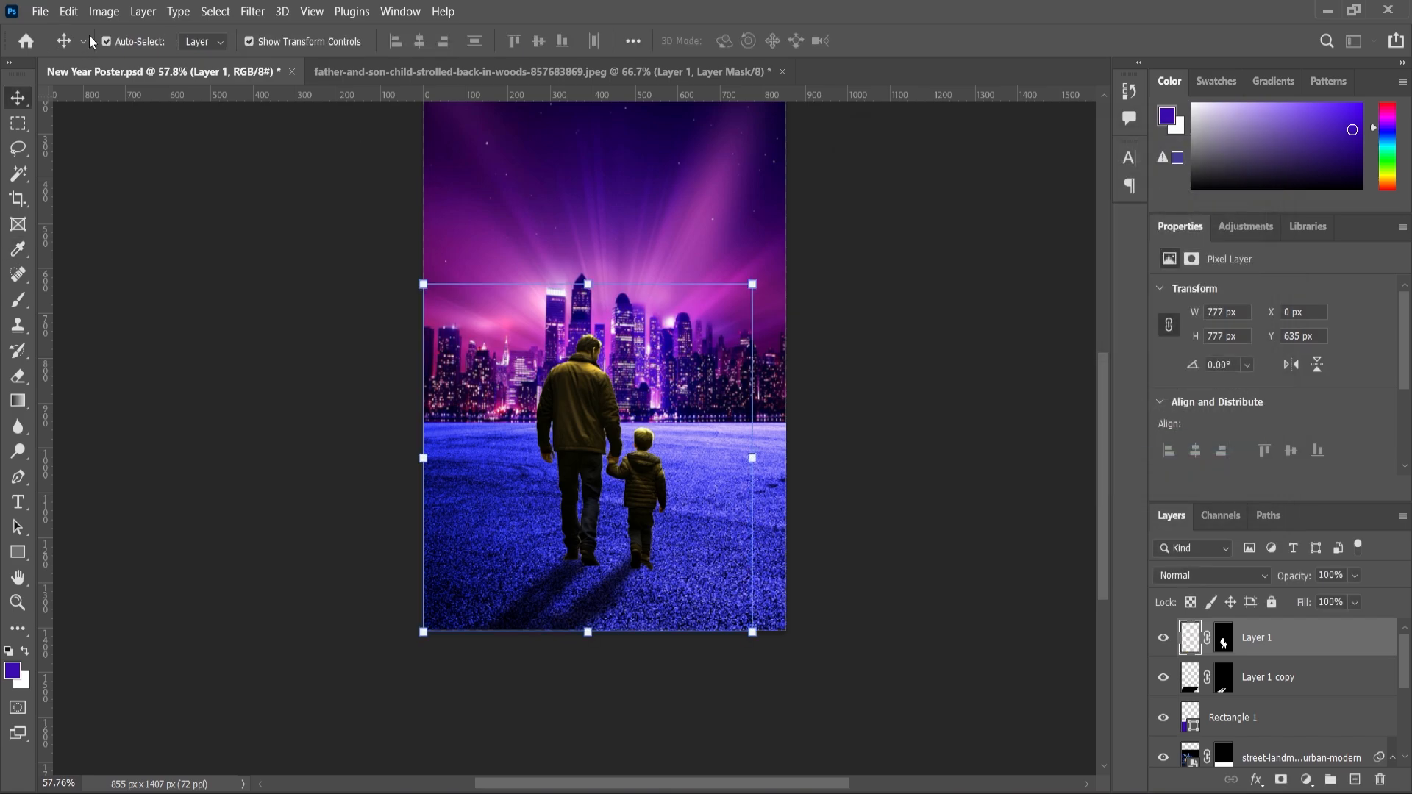
Apply Color Balance to the father-and-son midtones, raising red, setting magenta–green to -12 and yellow–blue to +86.
click(104, 11)
mouse_move(117, 56)
click(324, 172)
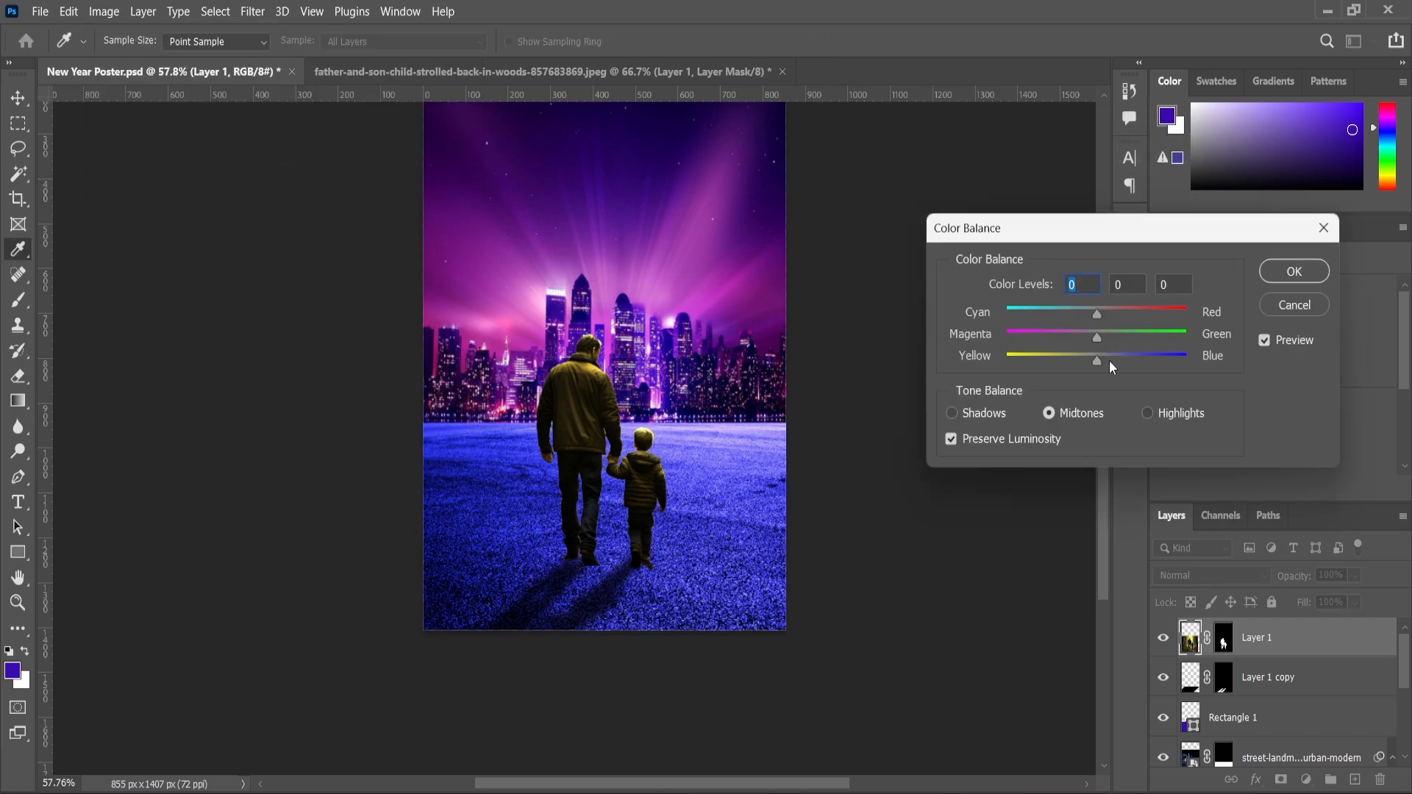
mouse_move(1144, 363)
mouse_down()
mouse_move(1145, 340)
mouse_move(1088, 340)
mouse_move(1168, 363)
mouse_up()
click(1124, 314)
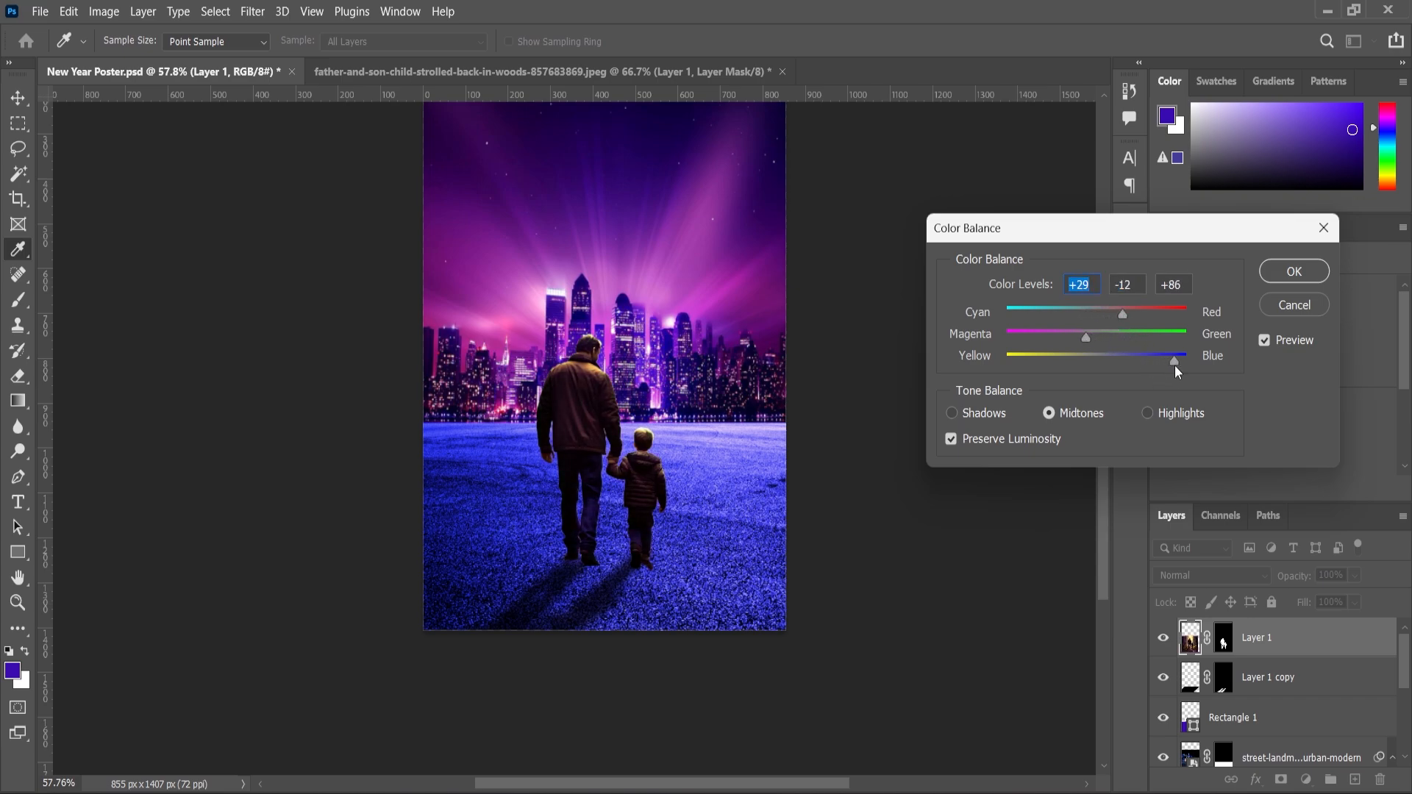
click(1130, 315)
click(1294, 272)
key(v)
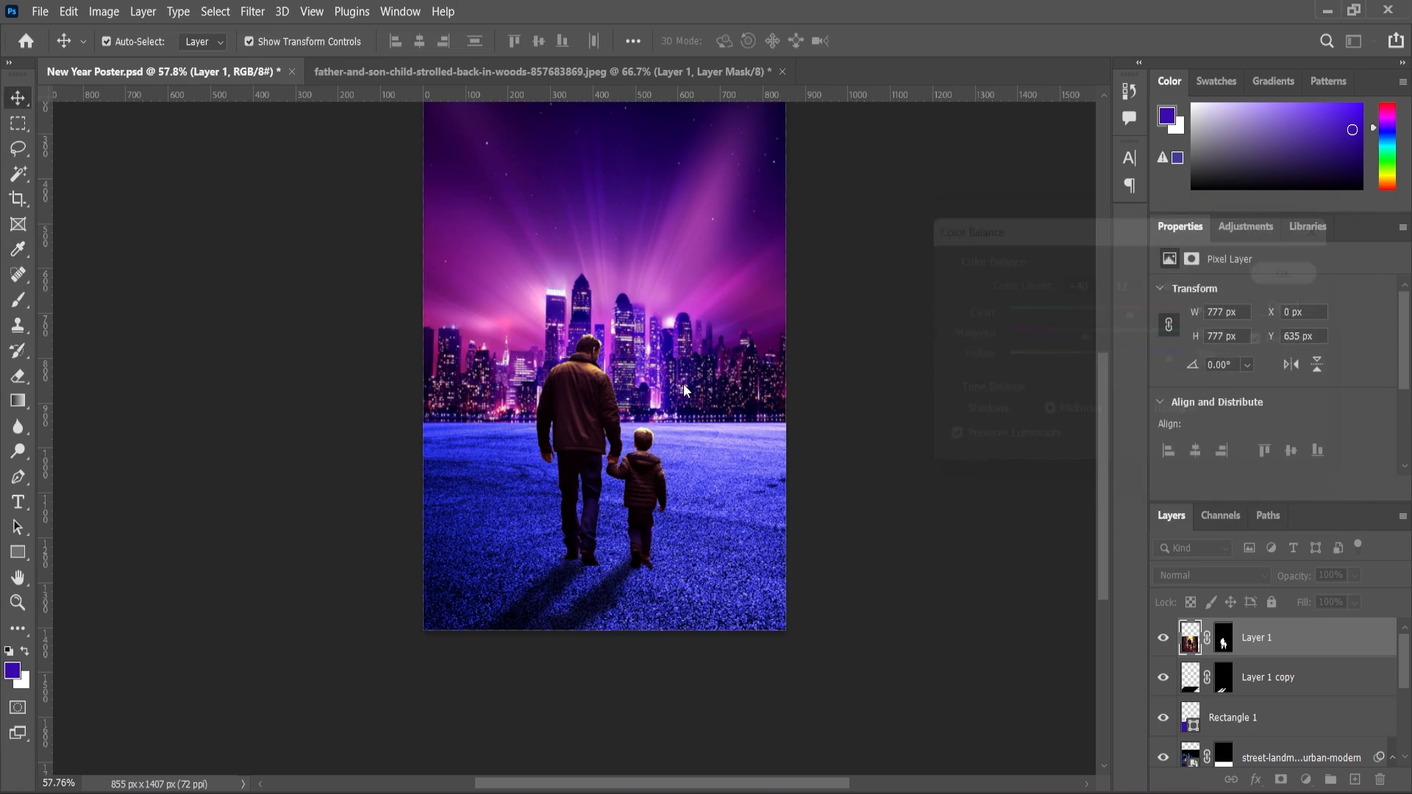
Create a new layer above the father and son and set up a Soft Round brush with 0% hardness.
scroll(602, 393, up, 5)
scroll(602, 393, up, 1)
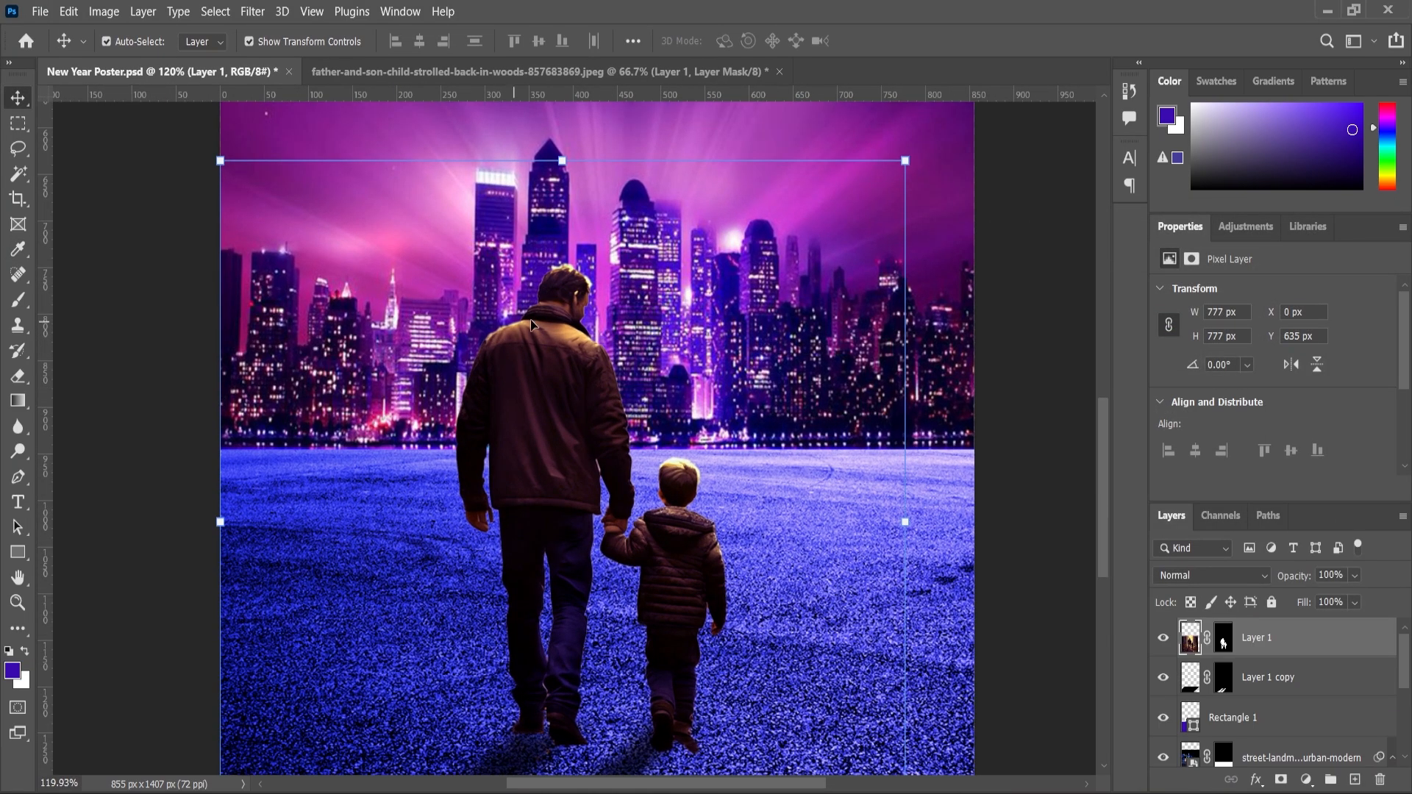
scroll(601, 393, down, 4)
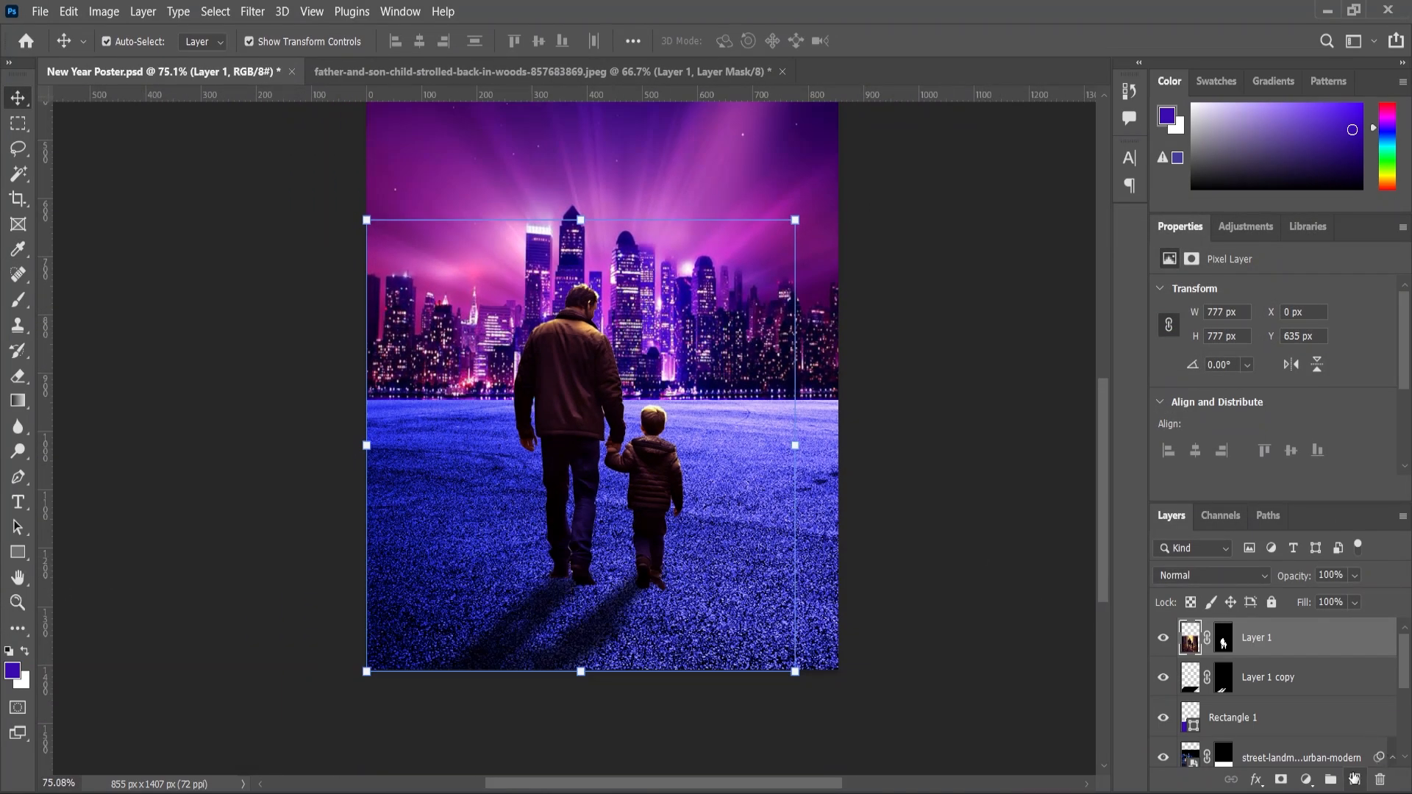
click(1354, 779)
key(b)
right_click(456, 377)
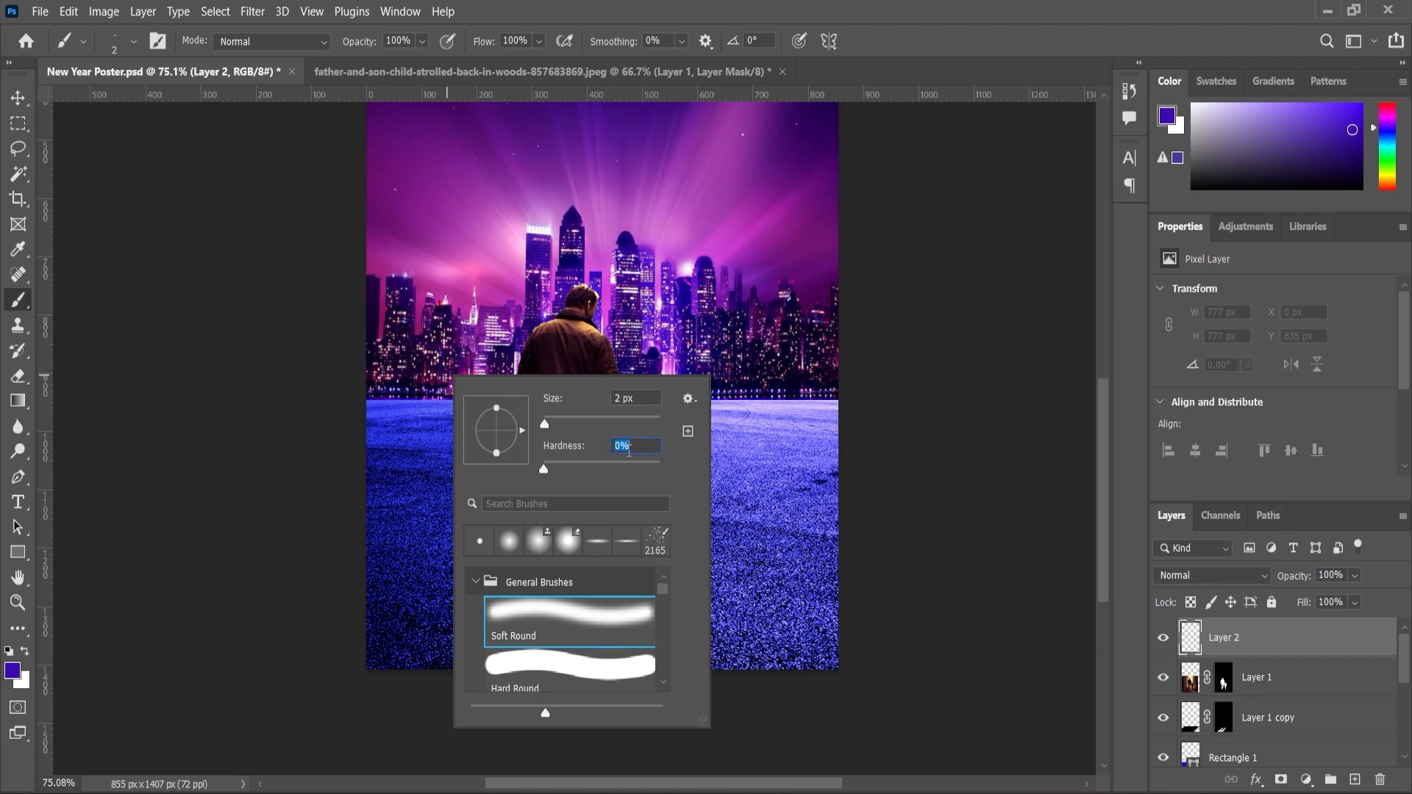
click(74, 310)
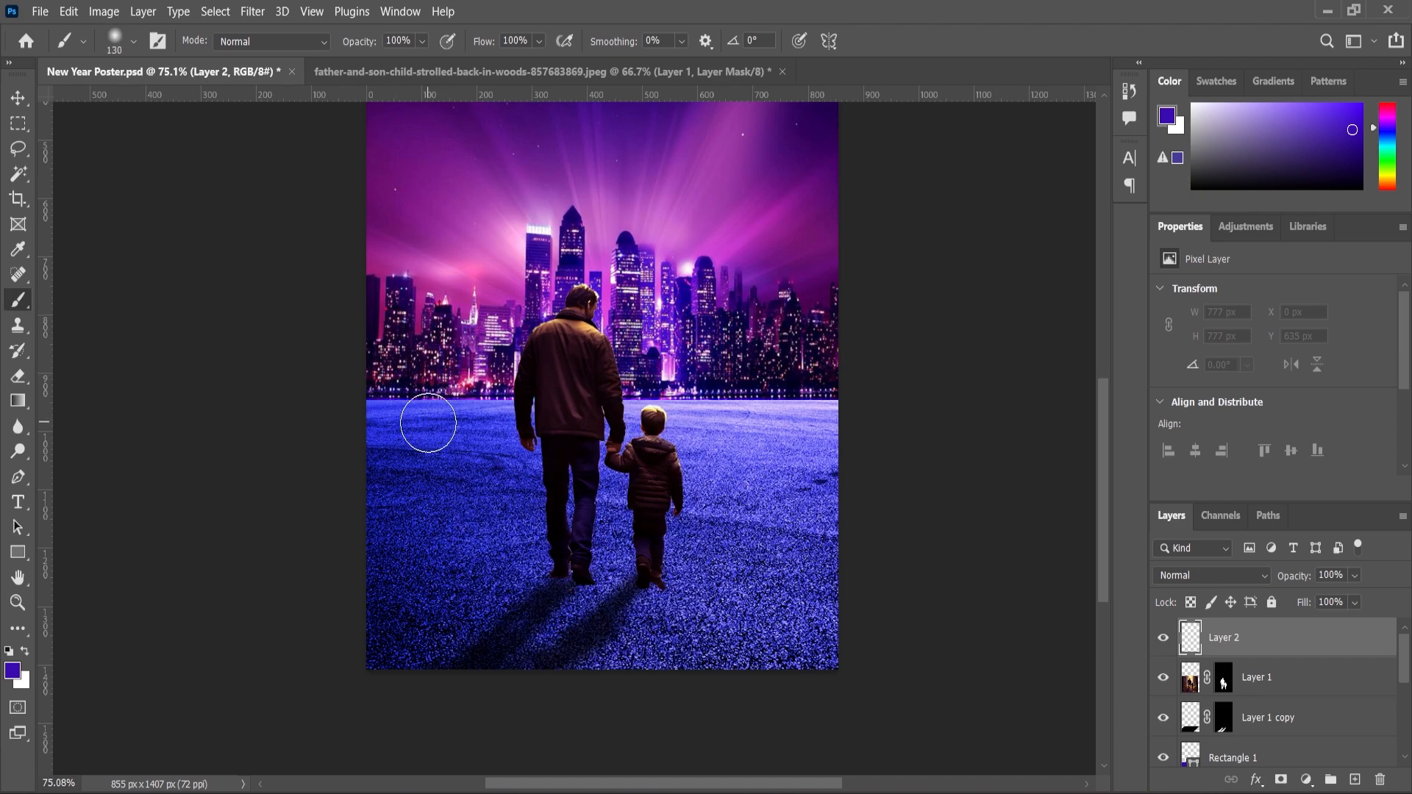
Enlarge the brush to 900 px and paint one soft violet-blue dab on the new layer beside the father.
key(bracketright)
key(bracketright)
key(bracketright)
key(bracketright)
key(bracketright)
key(bracketright)
key(bracketright)
key(bracketright)
key(bracketright)
key(bracketright)
key(bracketright)
key(bracketright)
key(bracketleft)
key(bracketleft)
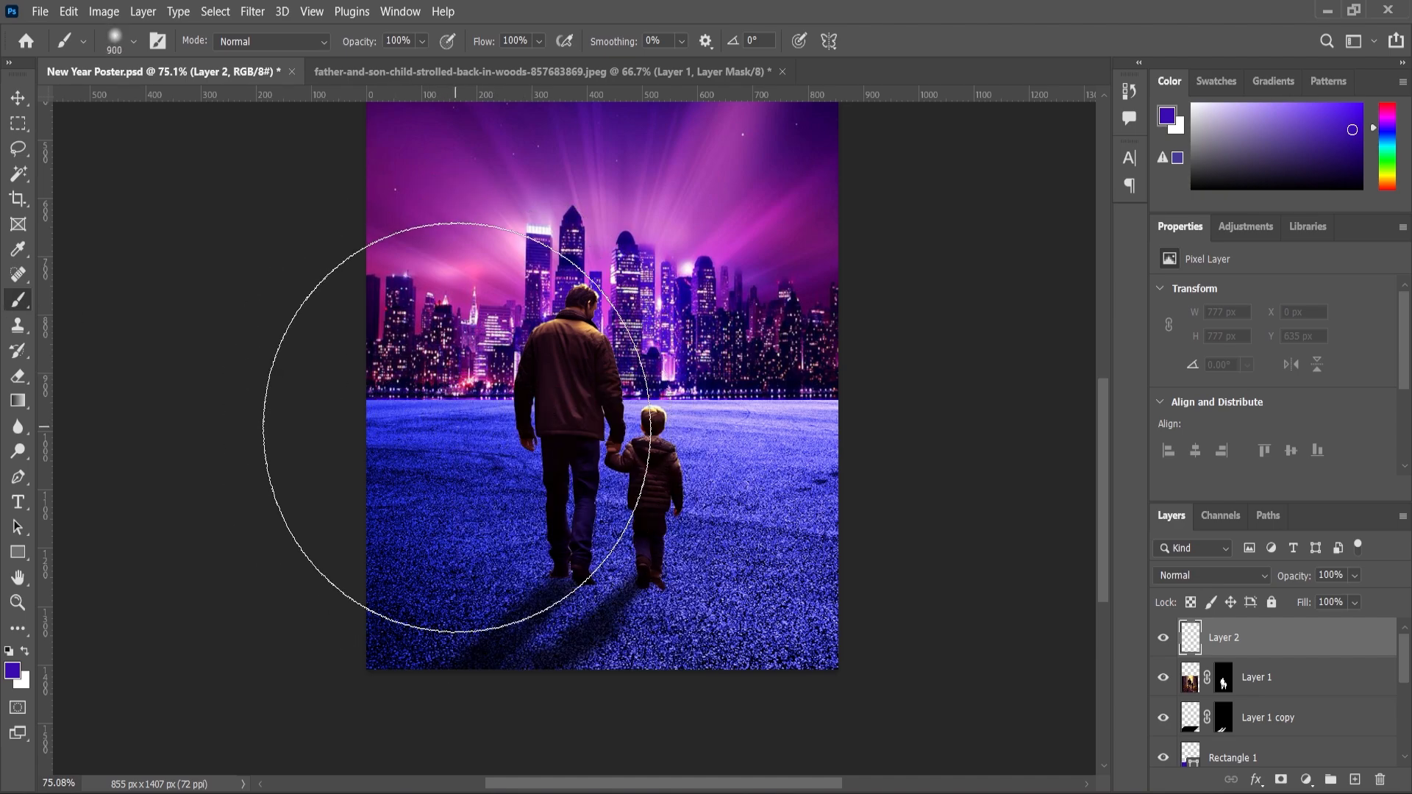
click(457, 427)
Set the painted glow layer's blend mode to Screen.
click(1250, 575)
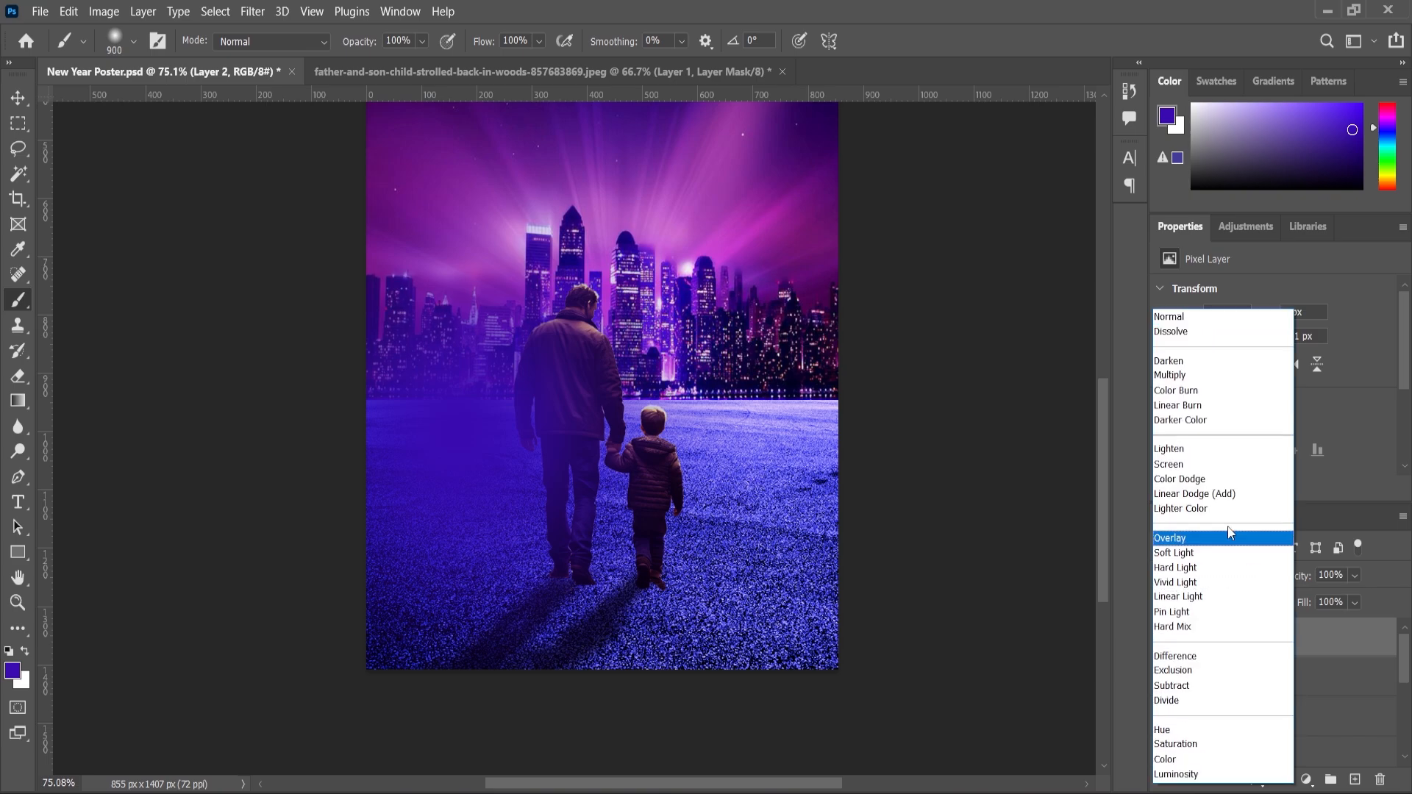
click(1177, 459)
click(17, 99)
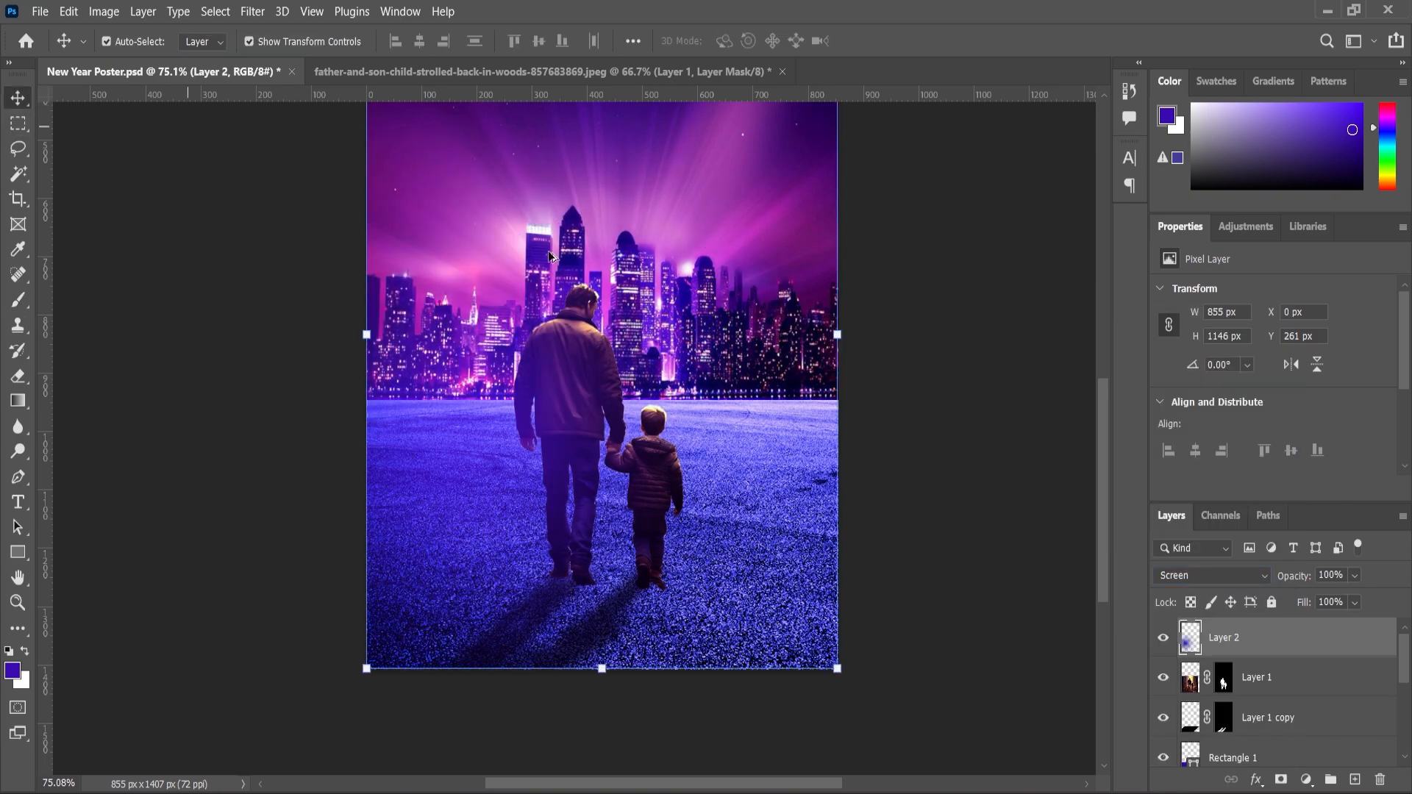
Rescale and reposition the glow layer over the father and son, and deselect it.
scroll(626, 348, down, 3)
drag(791, 340, 758, 345)
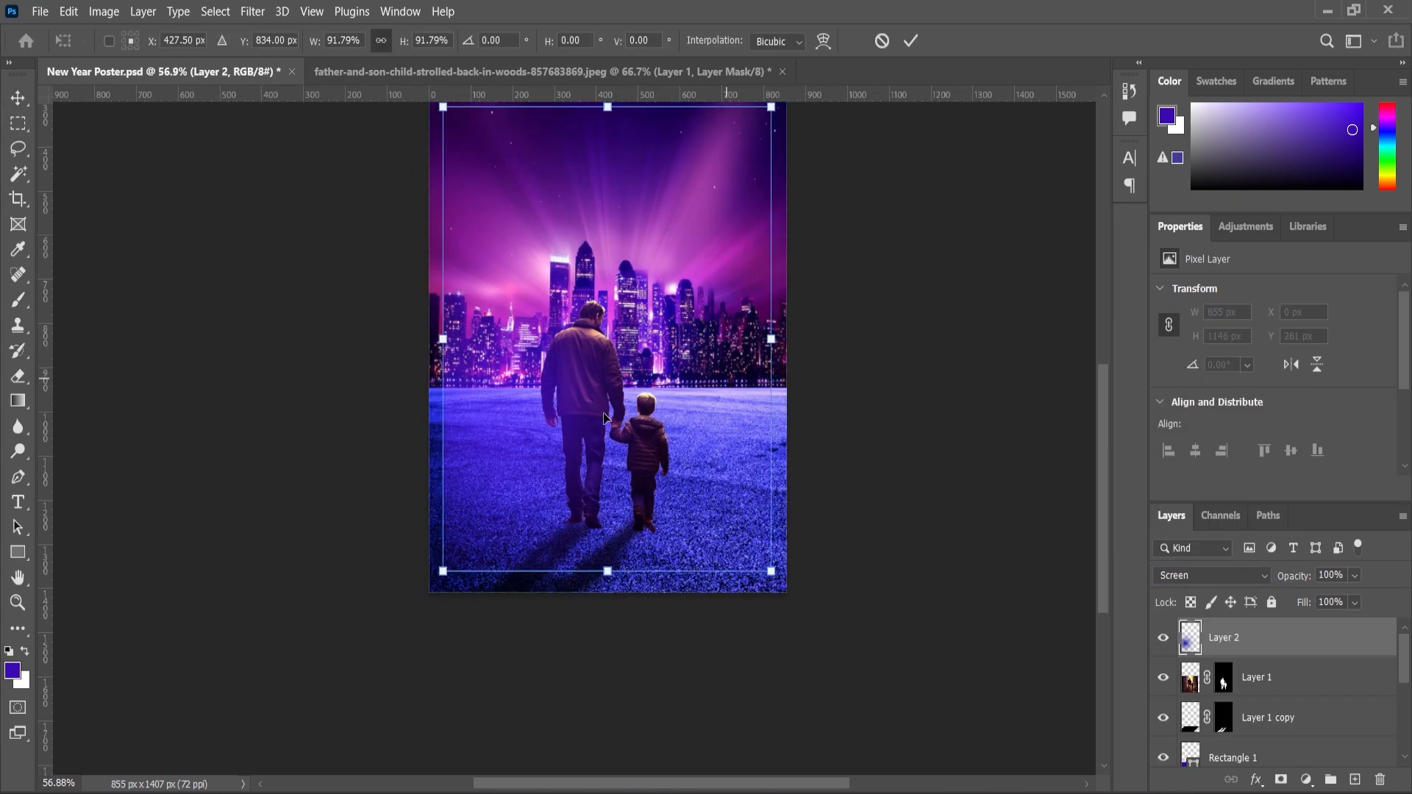
drag(571, 420, 588, 406)
drag(757, 567, 763, 574)
drag(606, 517, 609, 543)
click(19, 99)
click(134, 272)
scroll(694, 503, down, 2)
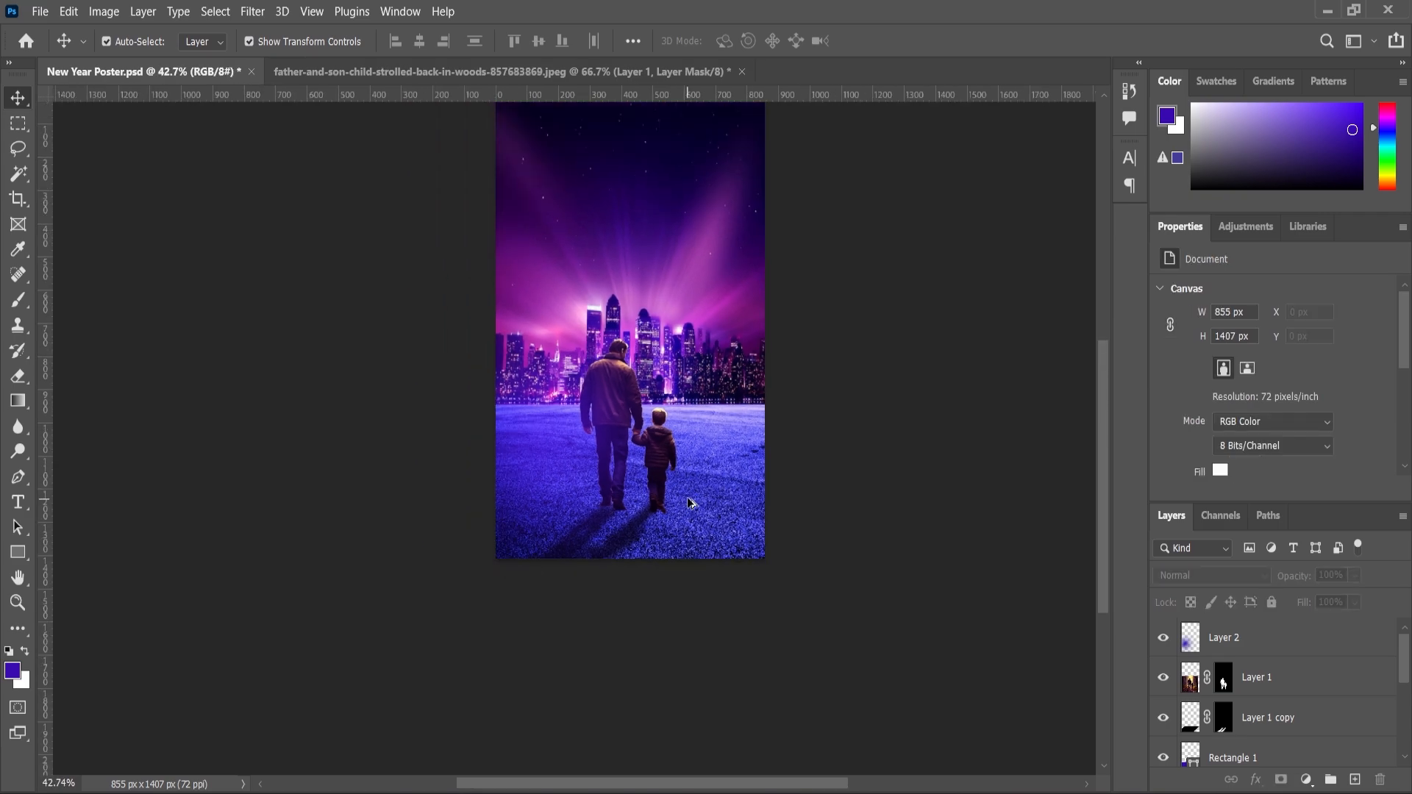
Hide and reshow Layer 2 to compare the poster without and with the painted glow.
scroll(651, 480, up, 3)
click(1164, 637)
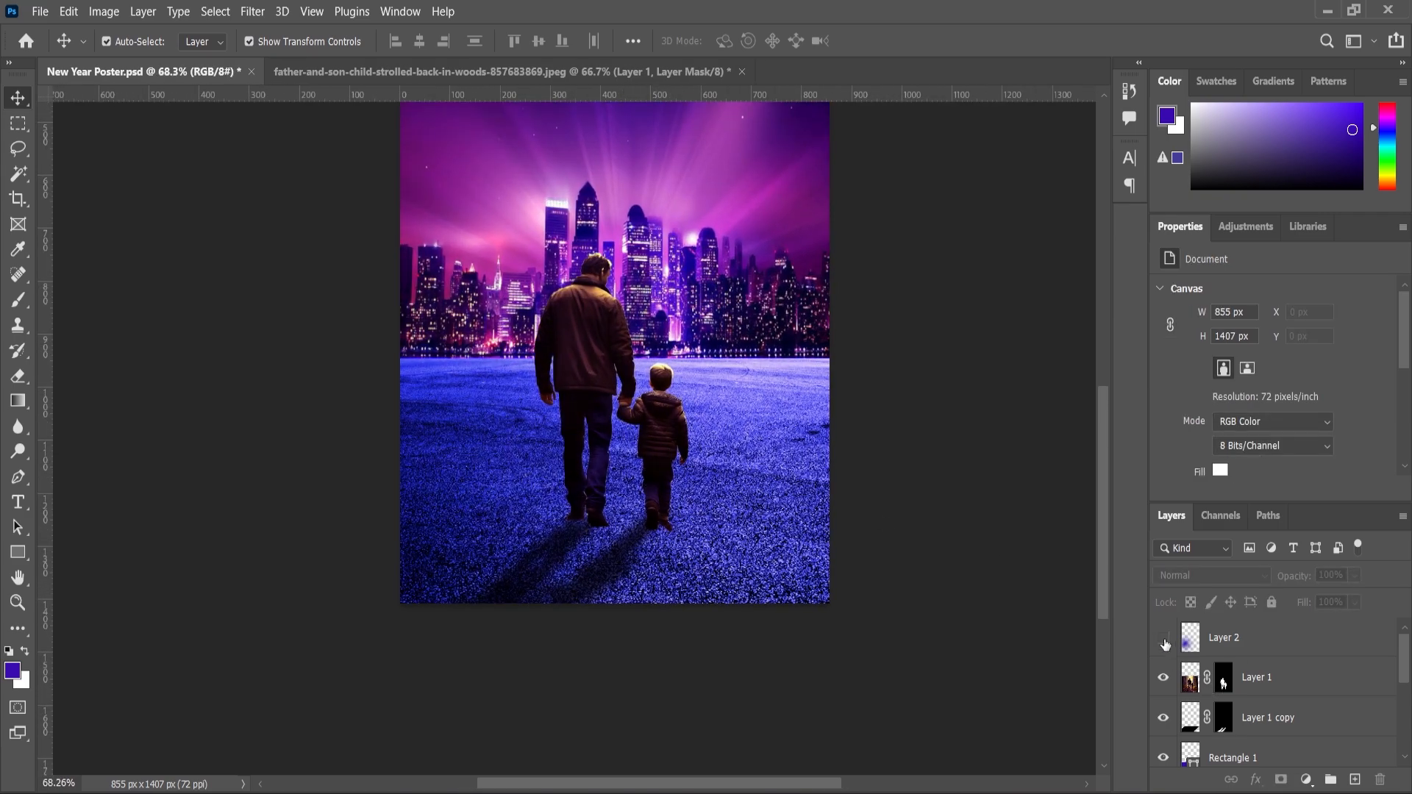
click(1163, 638)
scroll(678, 481, down, 3)
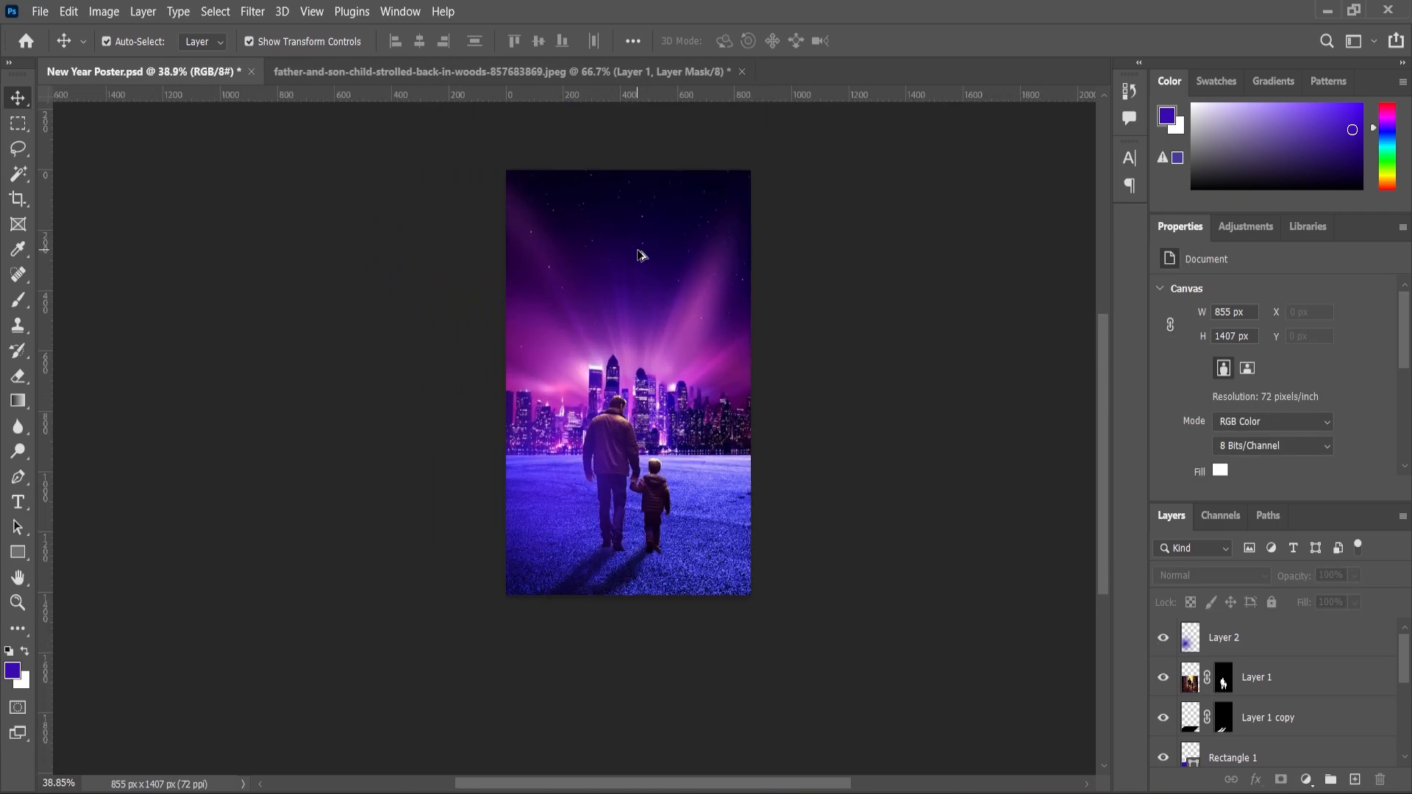
Add the white text "HAPPY" in Fortuna Dot at 122 pt in the sky.
scroll(640, 252, up, 3)
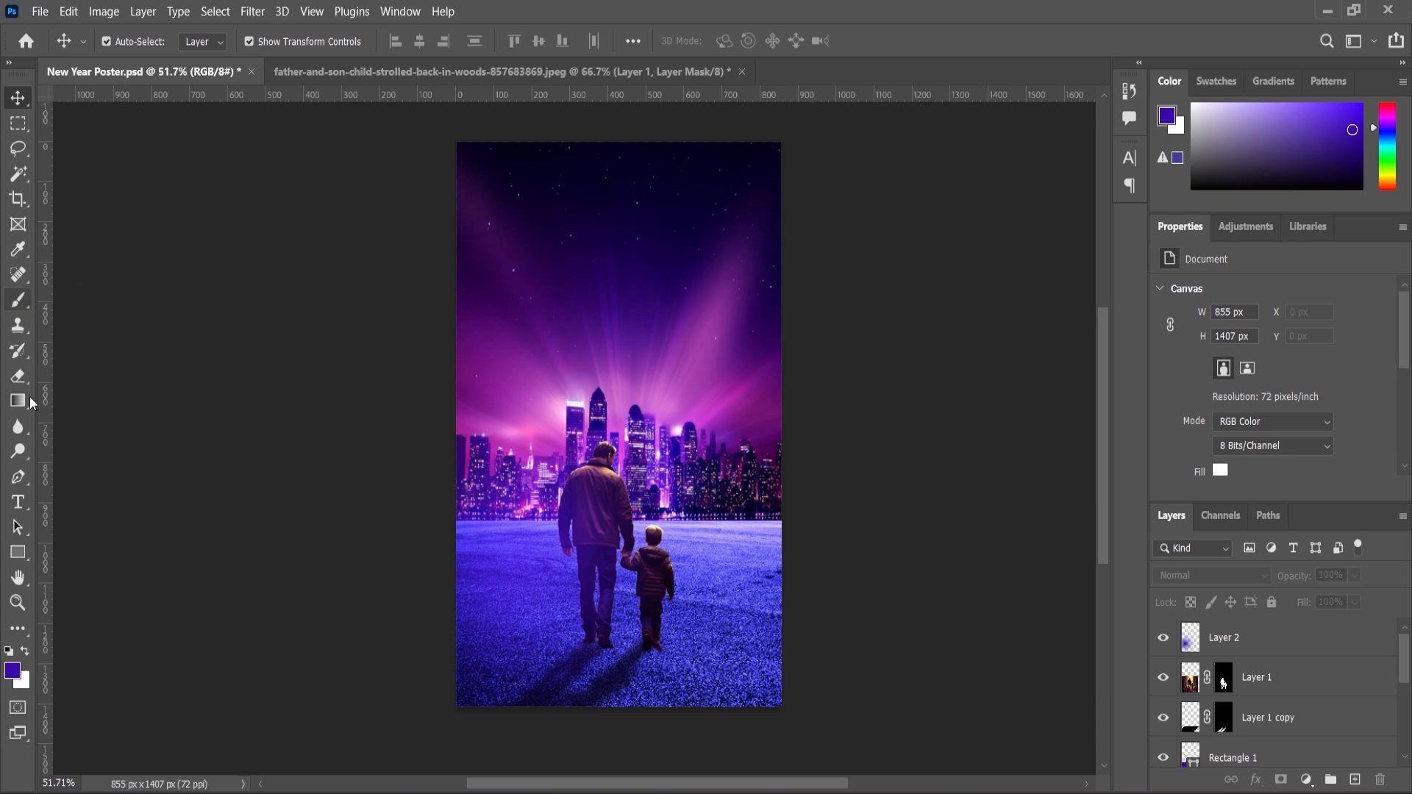
click(18, 502)
click(88, 496)
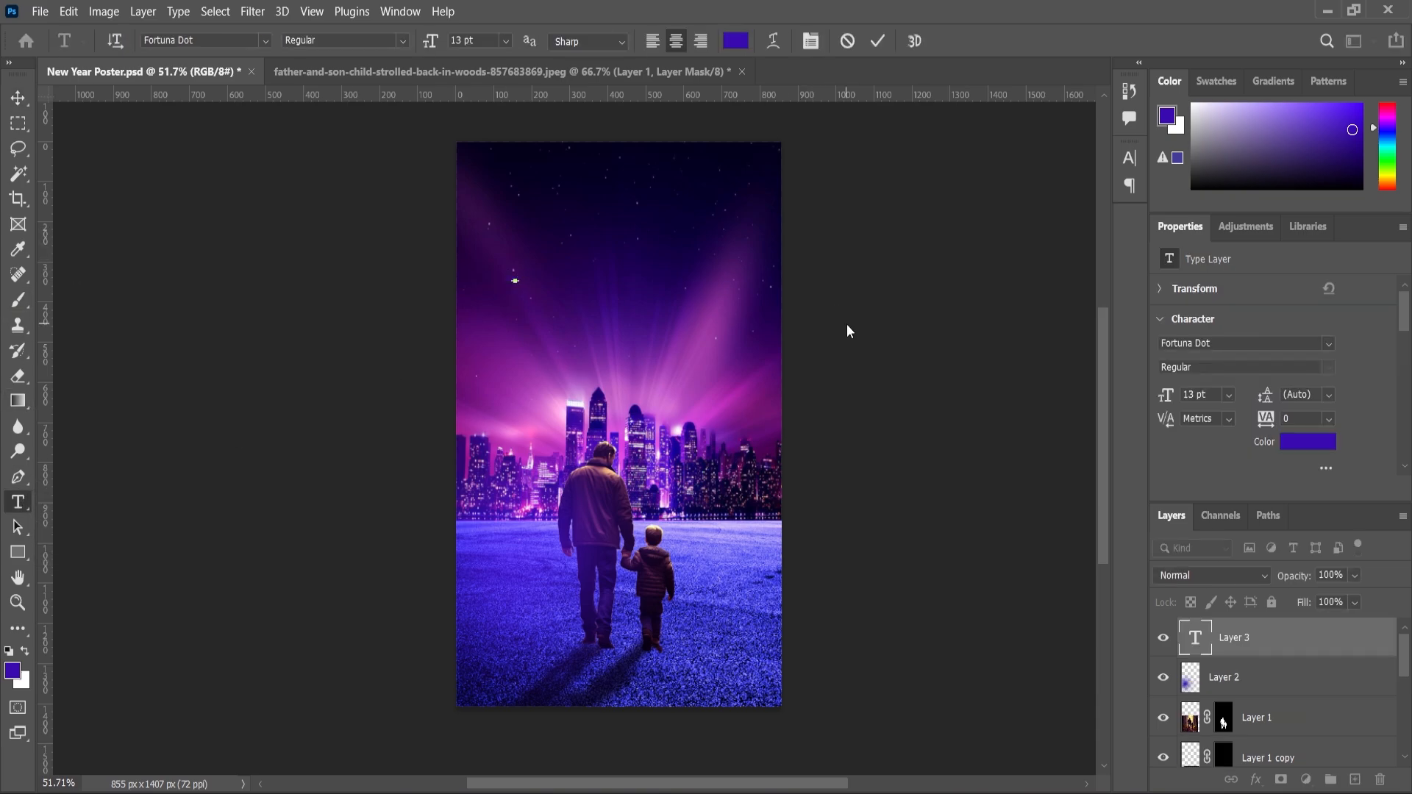
click(24, 653)
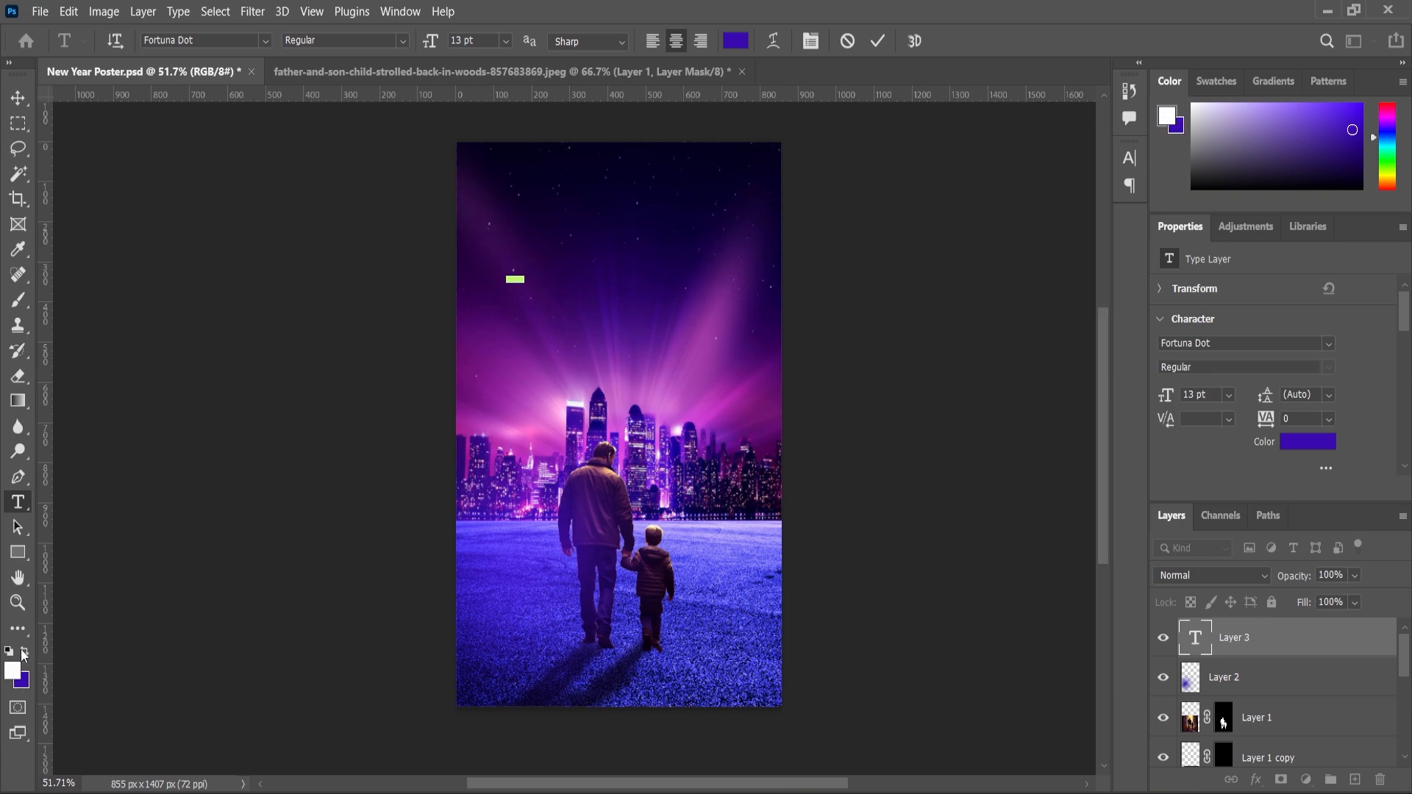
drag(437, 45, 539, 42)
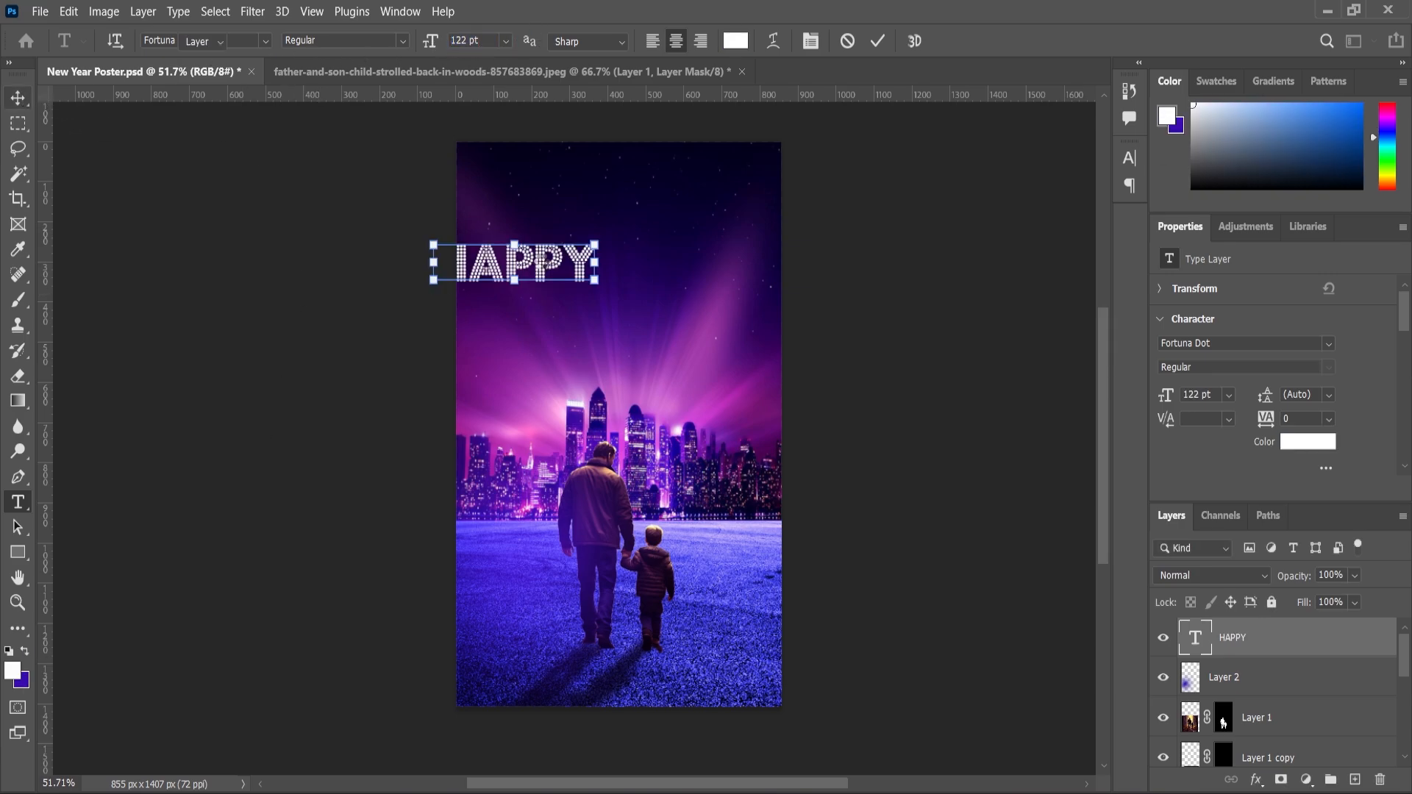
key(ctrl+Return)
Enlarge the HAPPY text to about 193 pt and place it centrally in the sky above the skyline.
key(v)
drag(541, 267, 752, 243)
key(Return)
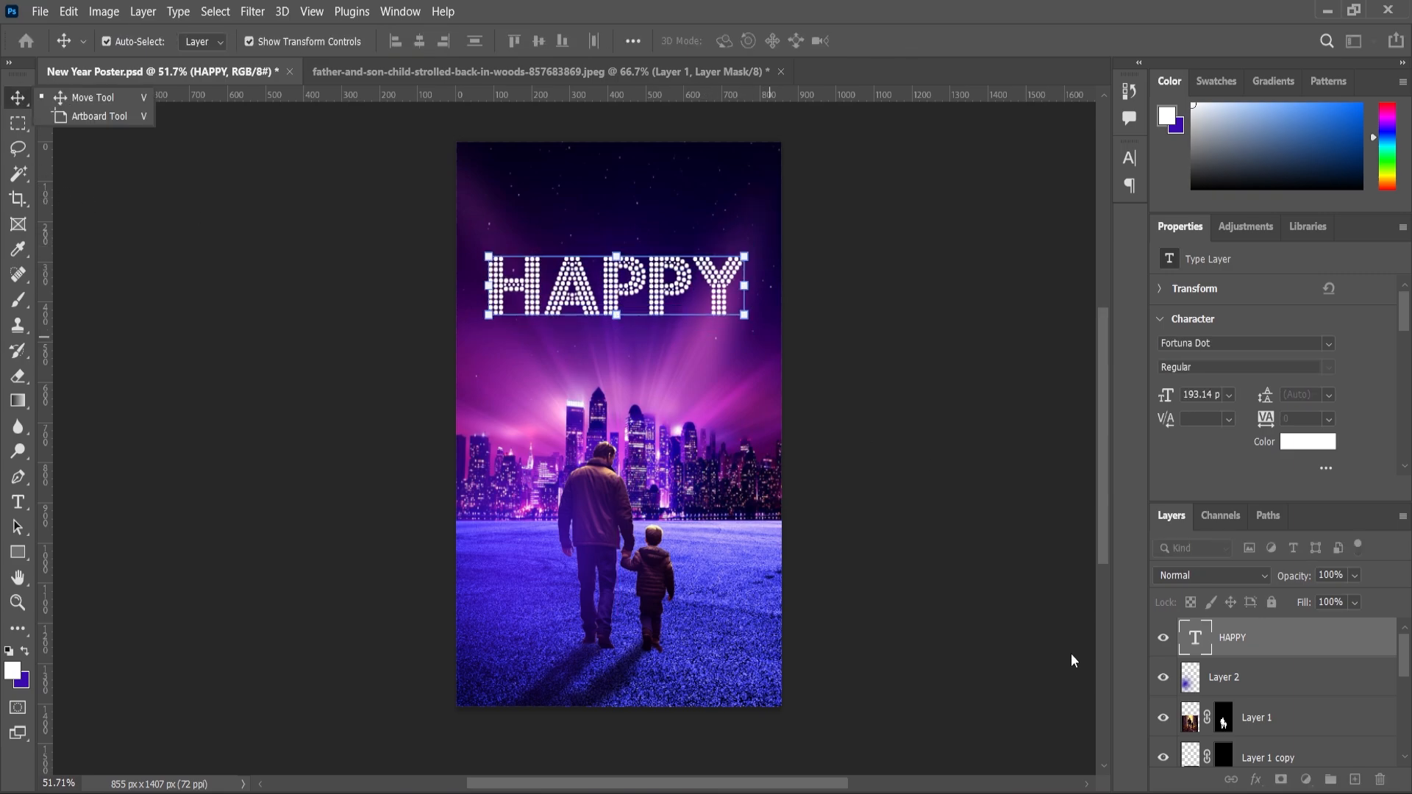
Add a white Outer Glow to the HAPPY text with 71% opacity and 3% noise, adjusting its spread.
click(1255, 779)
click(1290, 762)
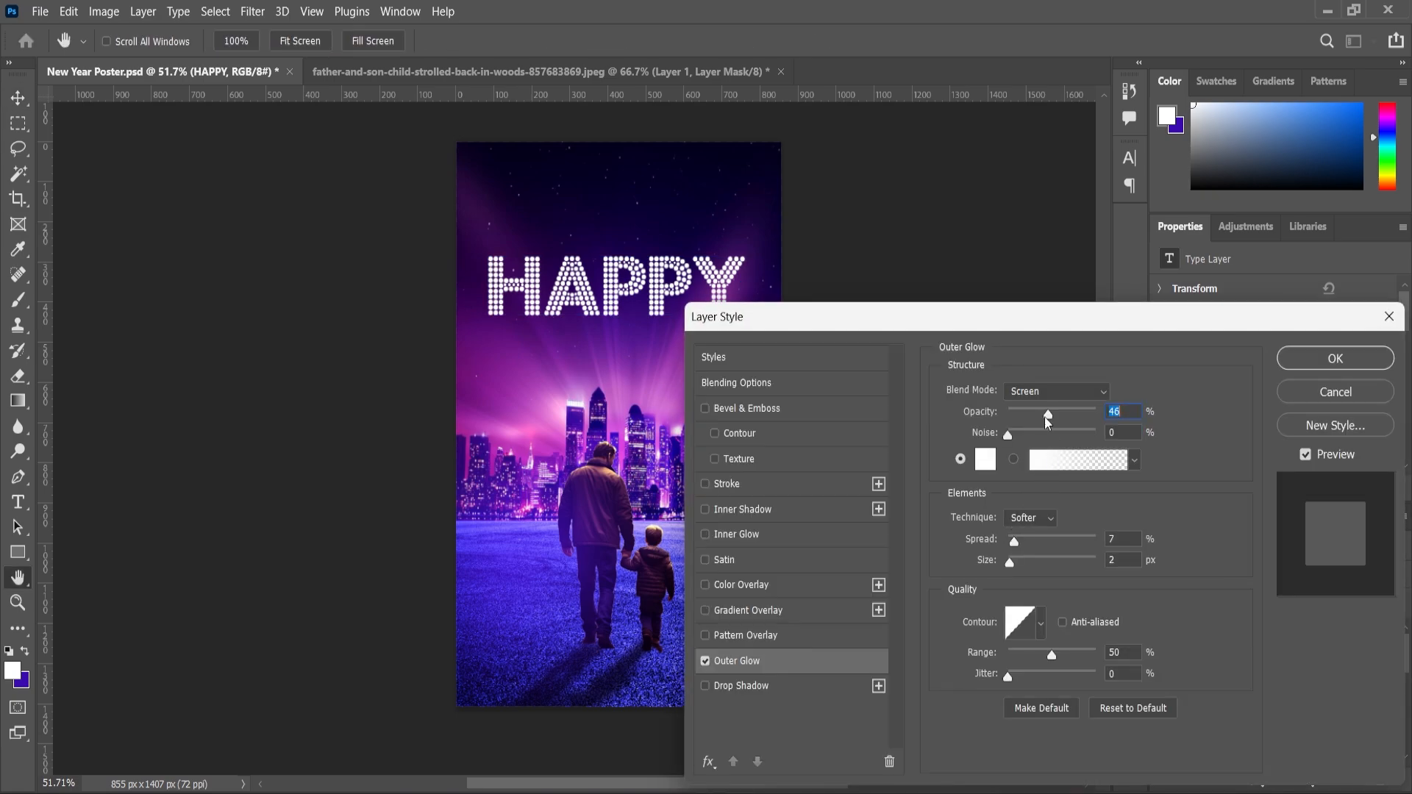
drag(1062, 413, 1070, 414)
click(1011, 435)
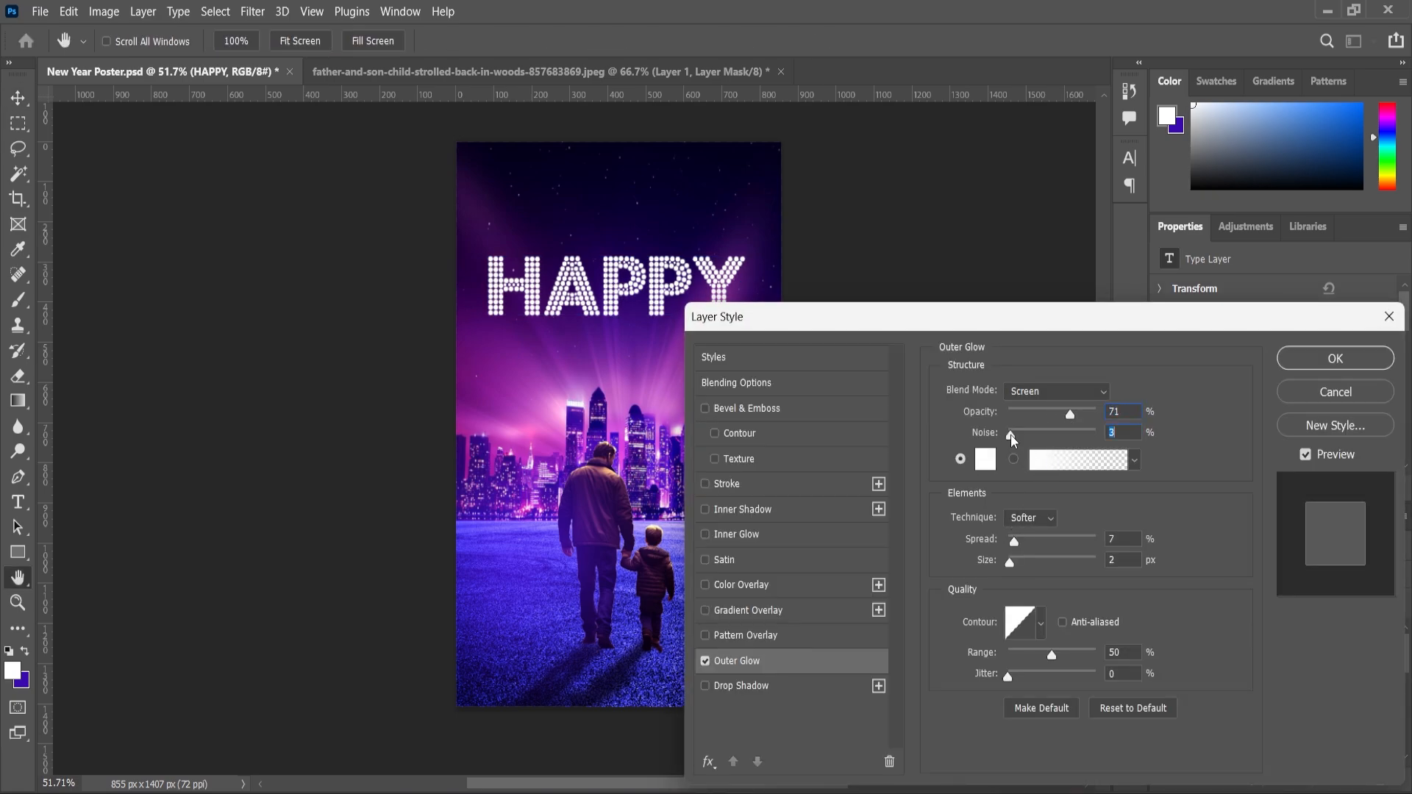
drag(1018, 540, 1012, 581)
click(1335, 358)
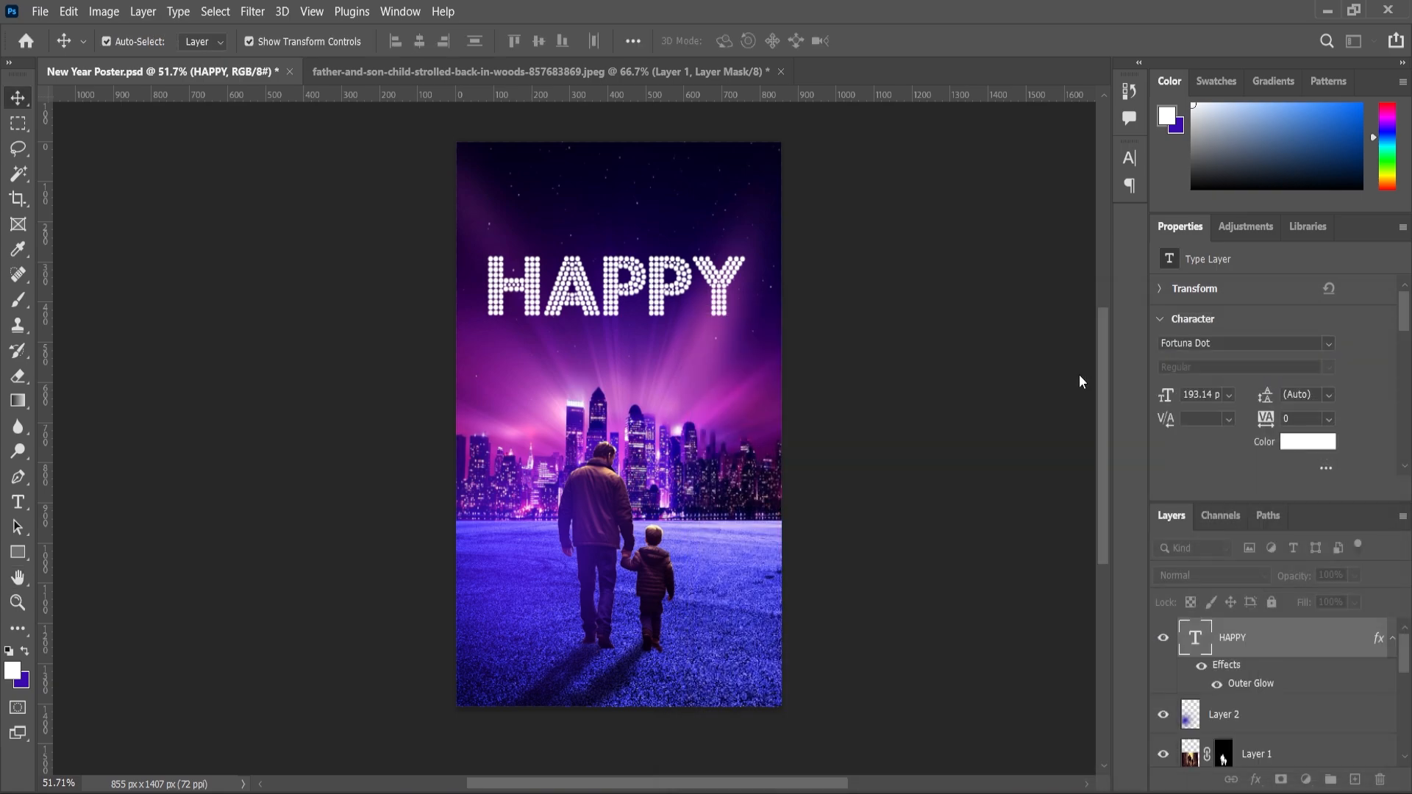
Duplicate the HAPPY text directly below the original and change the copy's wording to "NEW YEAR".
drag(1251, 645, 1355, 780)
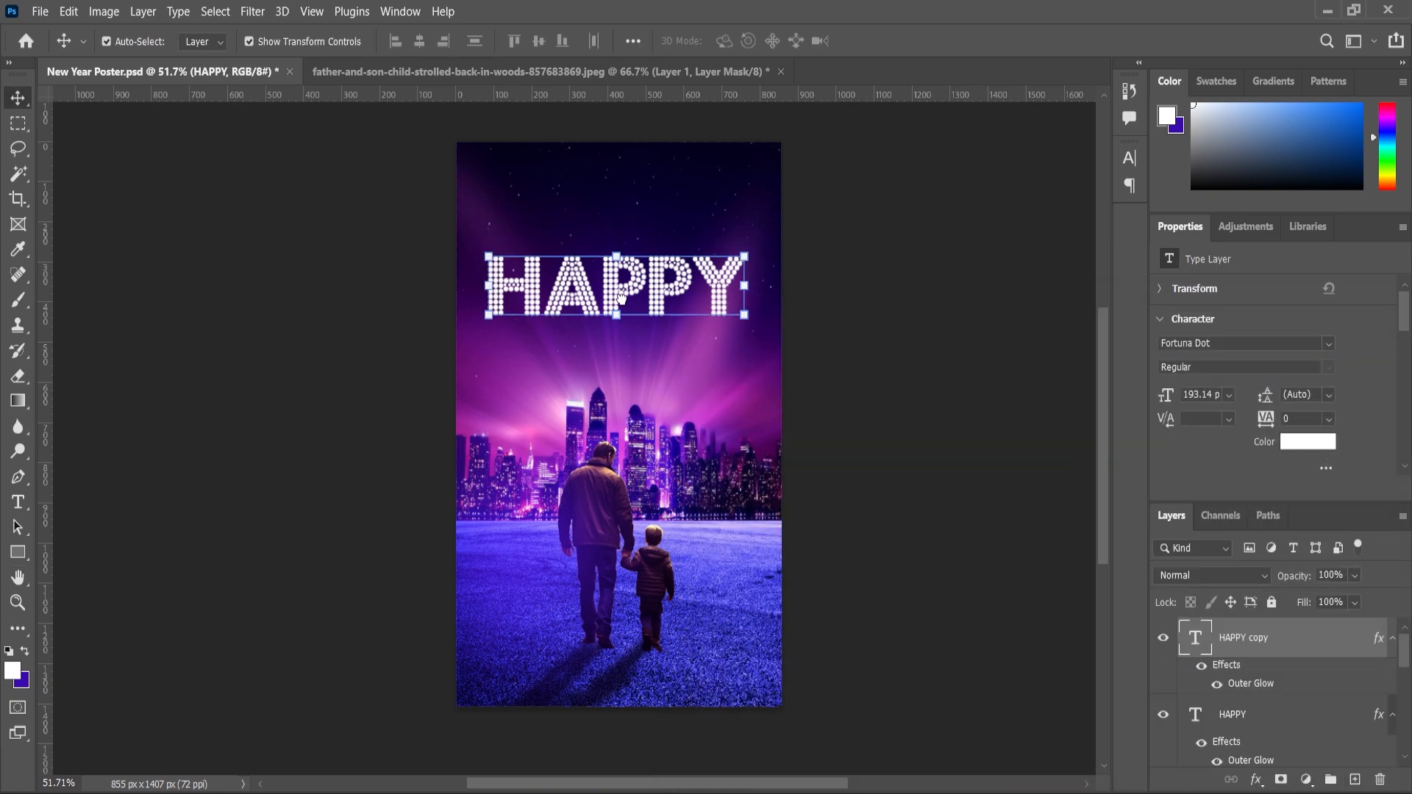
drag(620, 303, 620, 359)
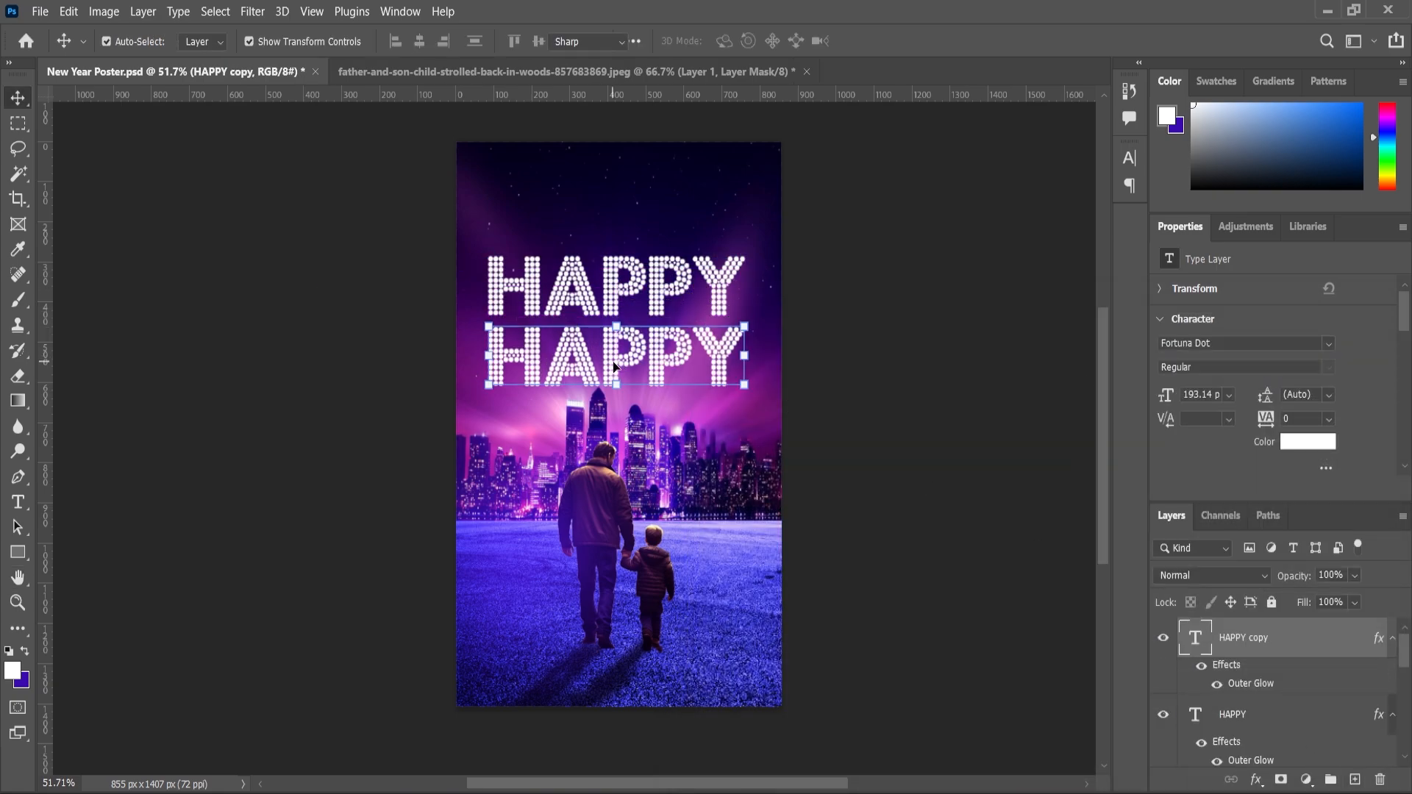
double_click(614, 359)
text(NEW YEAR)
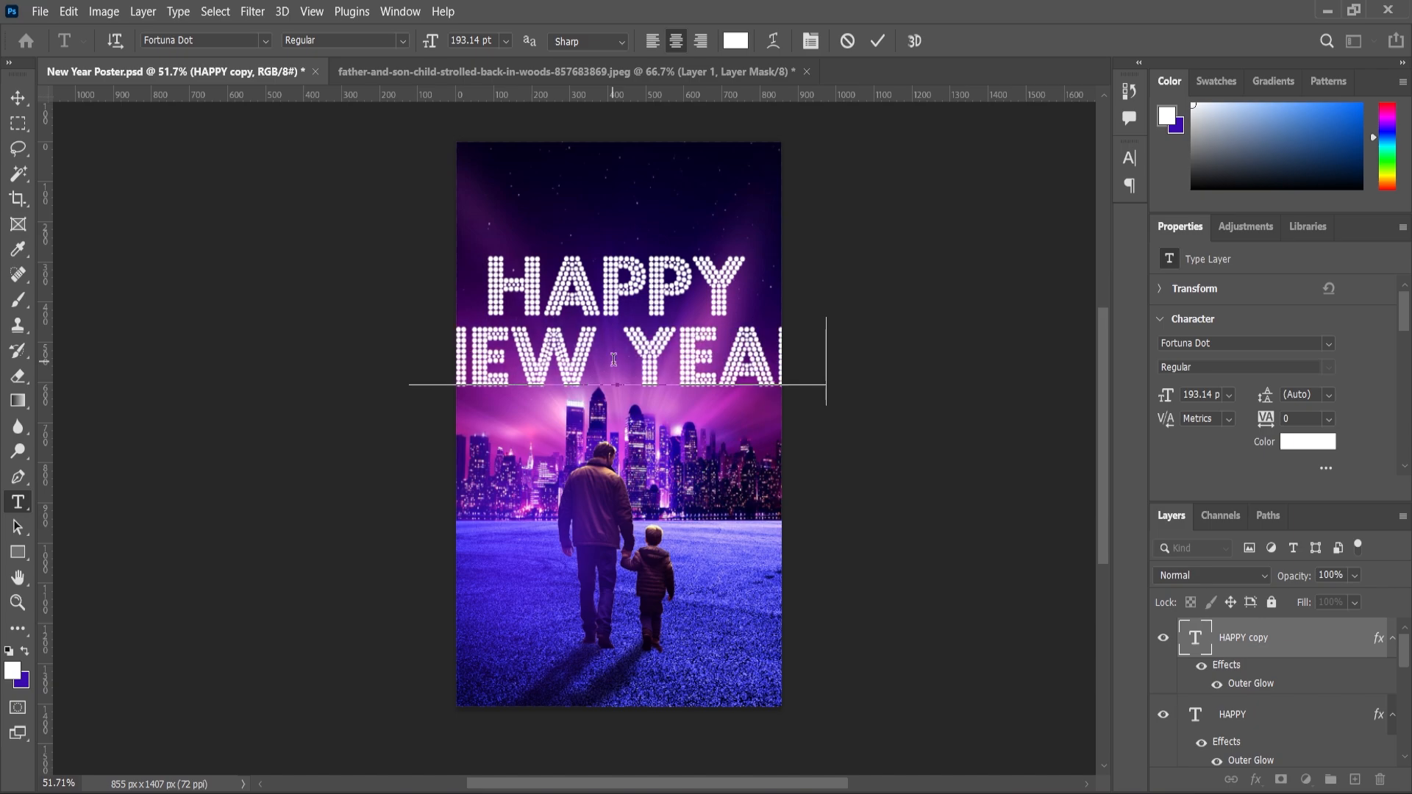
key(ctrl+Return)
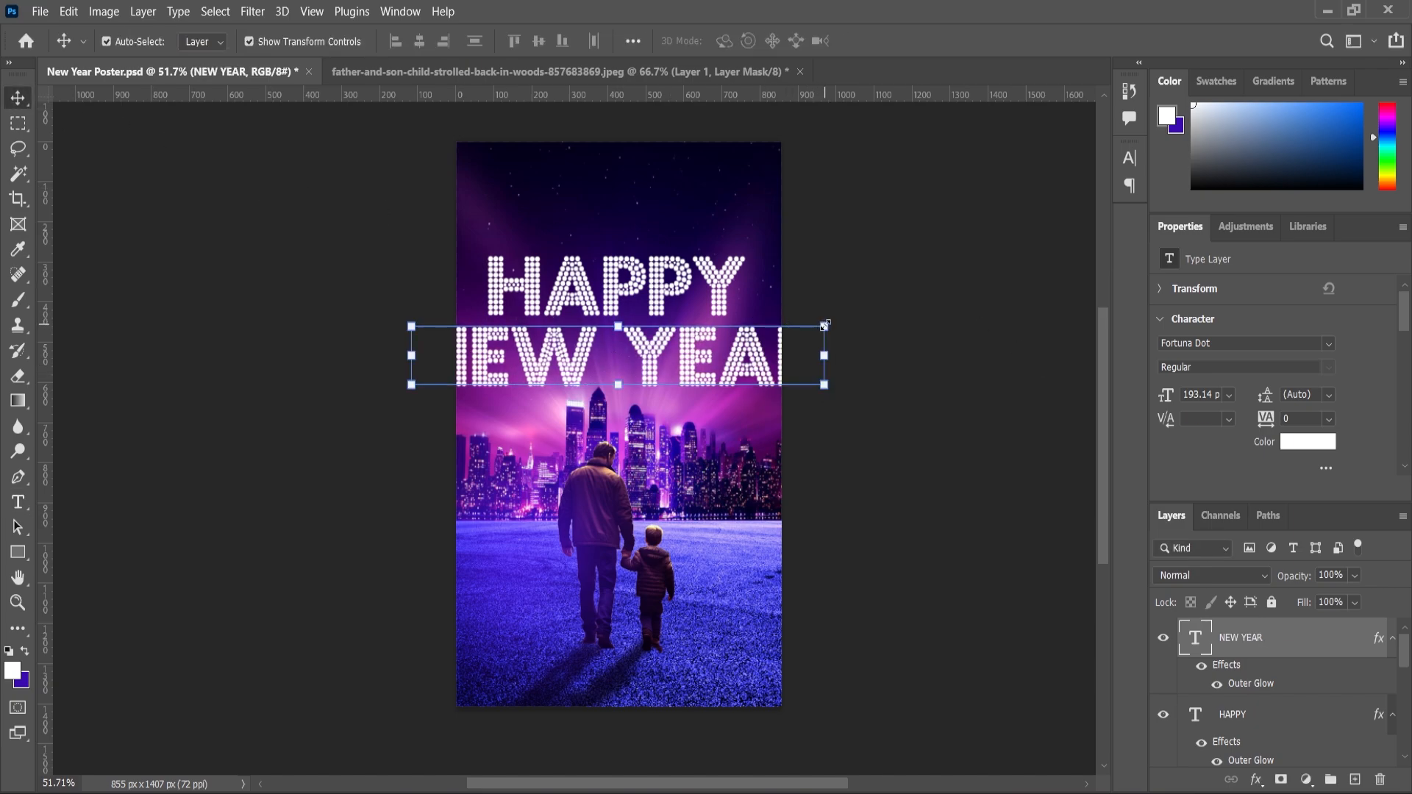
Scale NEW YEAR down to about 61% to match HAPPY's width and move it close beneath that word.
drag(826, 323, 754, 388)
key(Return)
scroll(592, 372, up, 5)
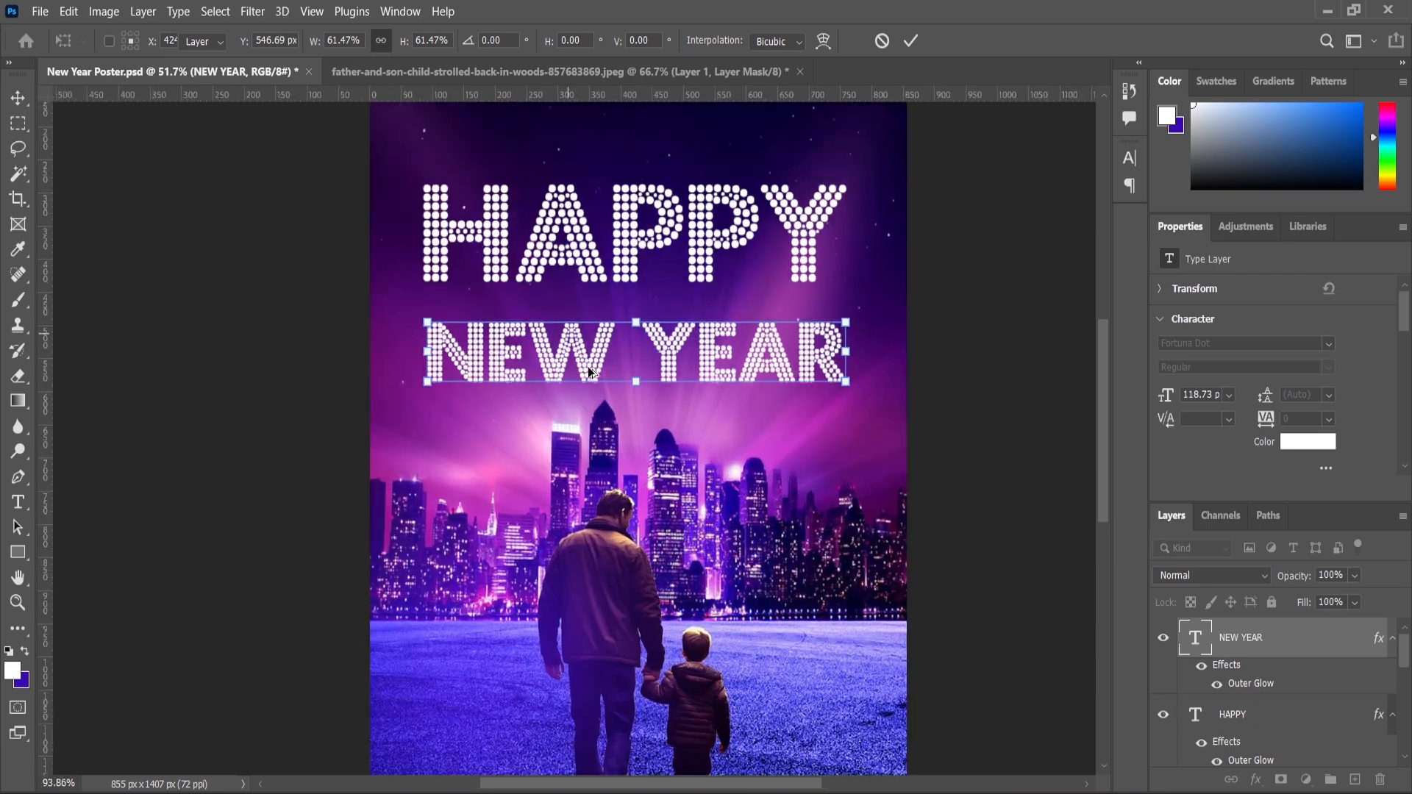
drag(589, 368, 624, 262)
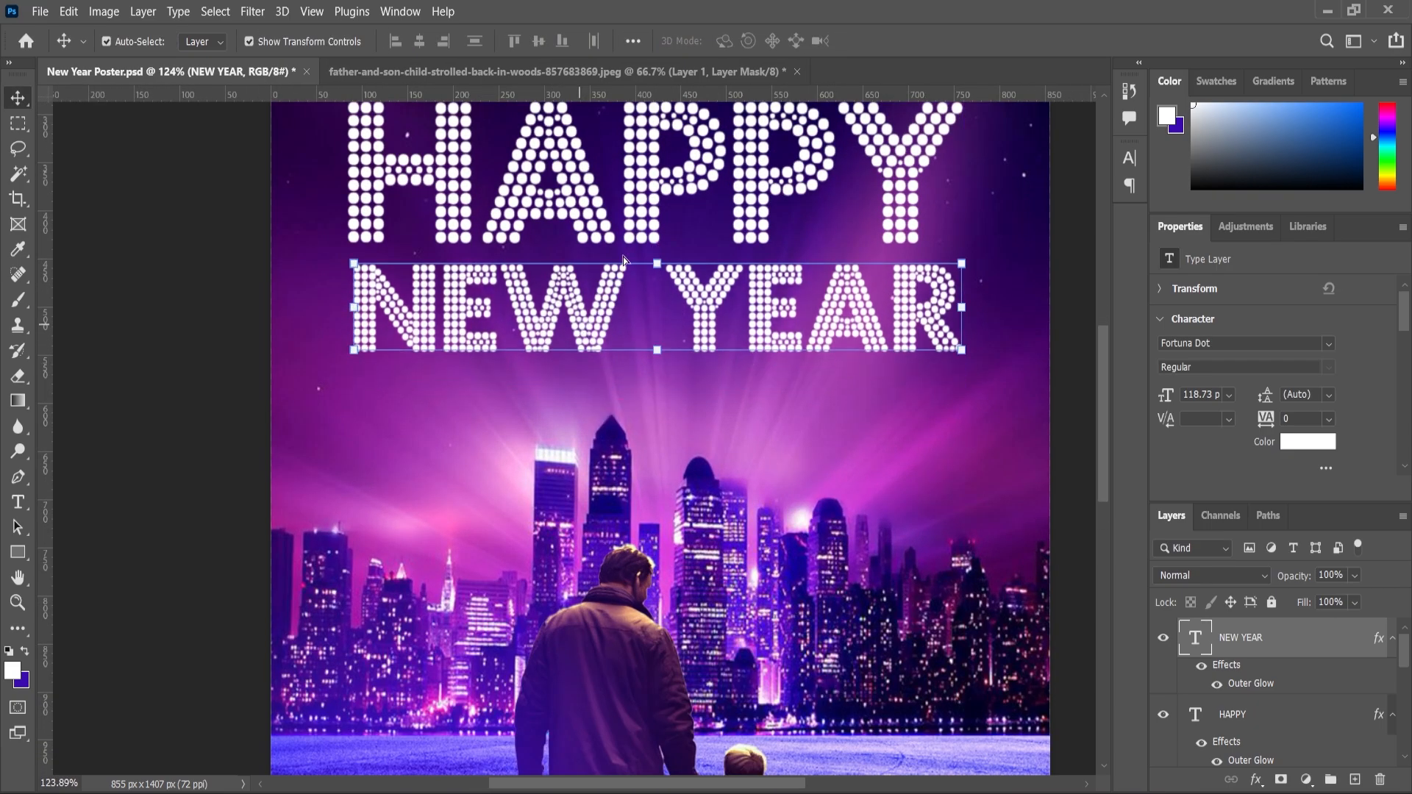
Align the HAPPY and NEW YEAR layers on their horizontal centers and deselect them.
shift+click(609, 232)
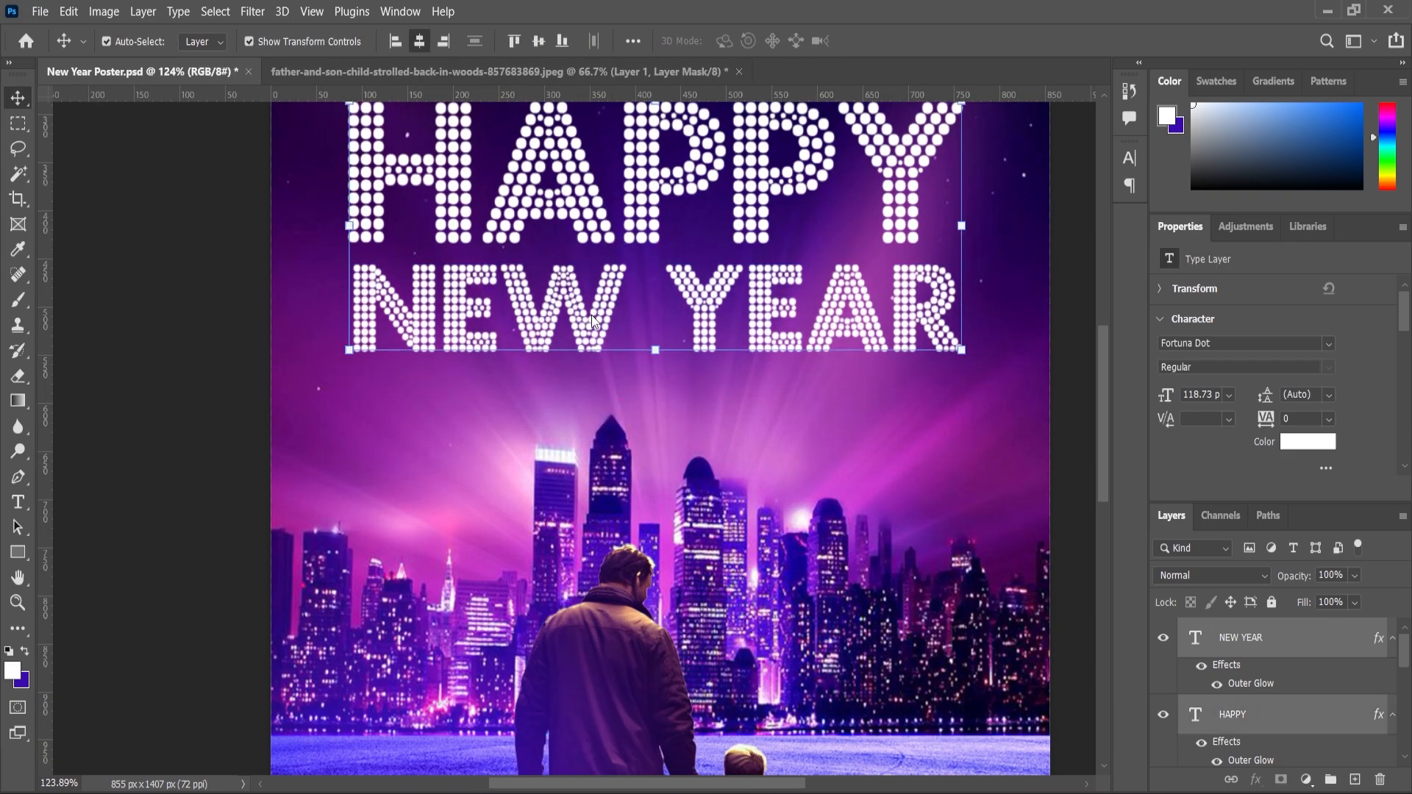
scroll(592, 320, down, 5)
click(868, 536)
Paste the New Year greeting as a new text layer on the ground below the father and son, and select all its text.
scroll(668, 642, up, 2)
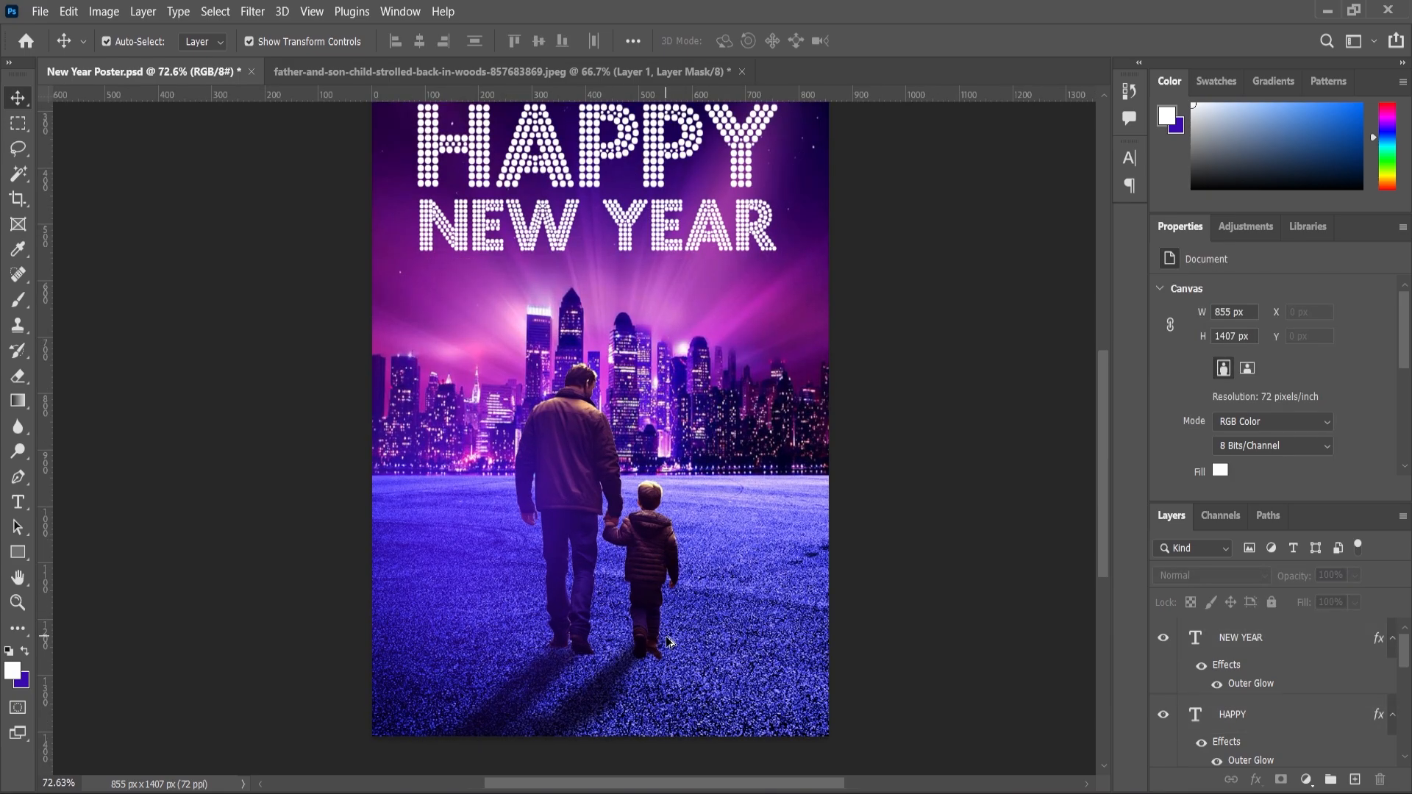
scroll(668, 643, up, 2)
scroll(668, 642, down, 2)
scroll(603, 570, up, 2)
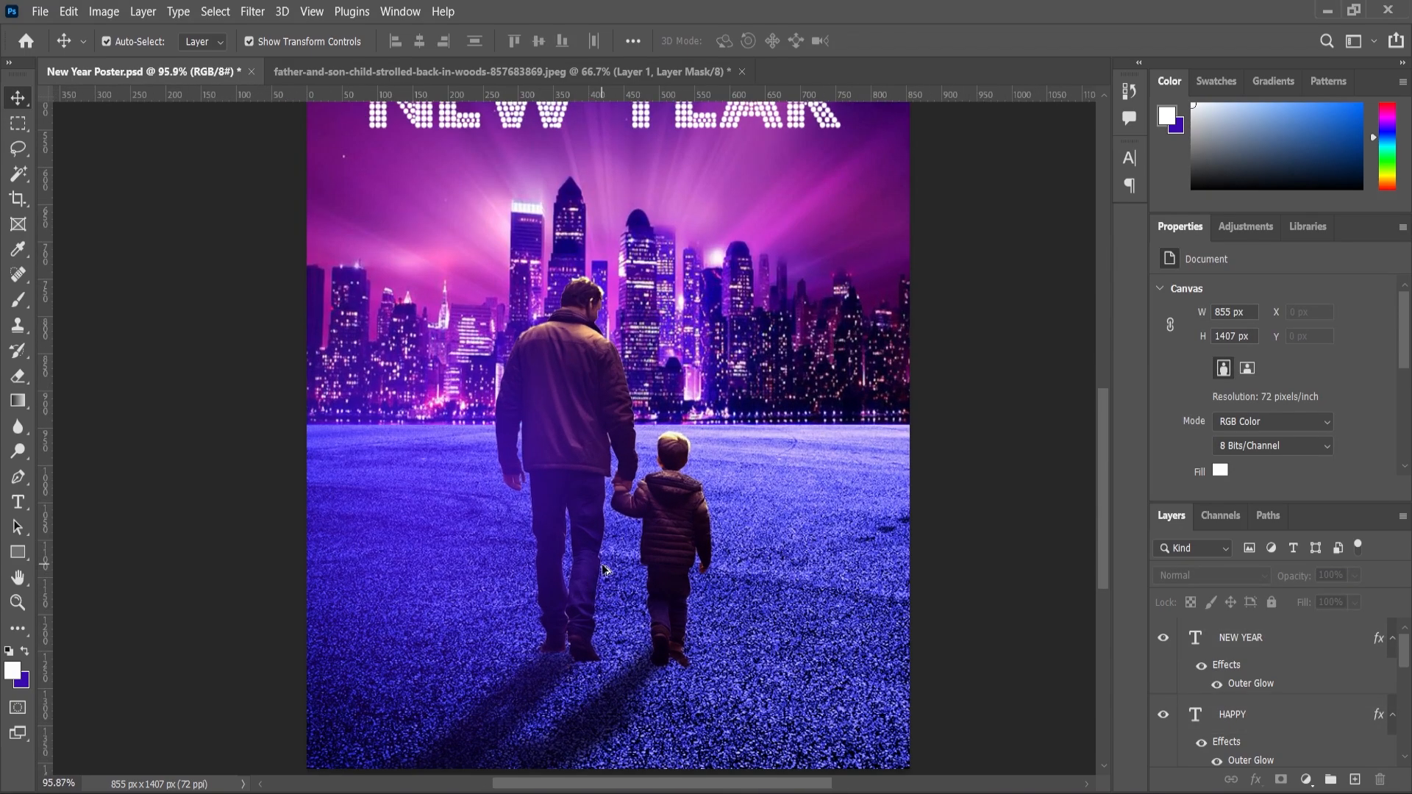
scroll(603, 570, down, 3)
click(18, 502)
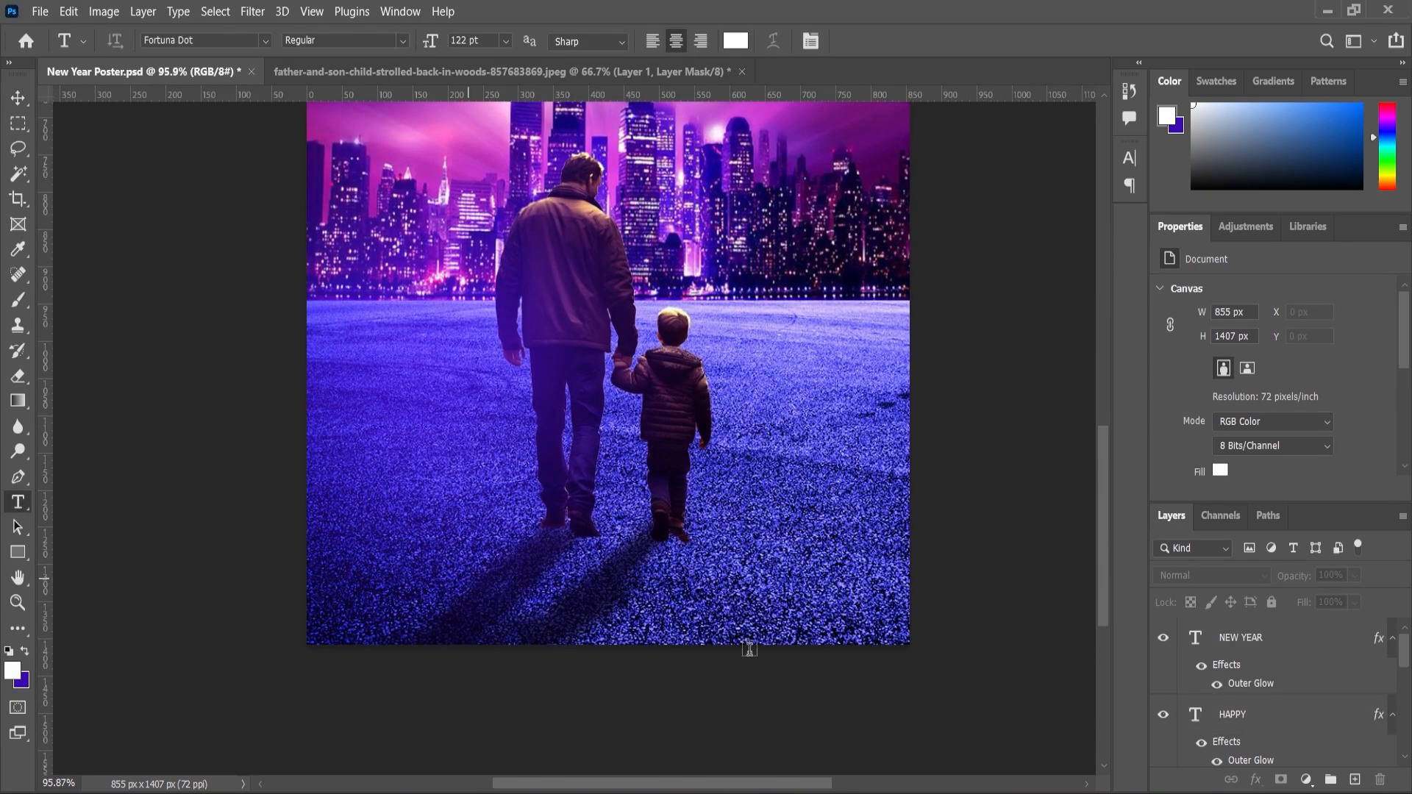
click(469, 579)
key(ctrl+v)
key(ctrl+a)
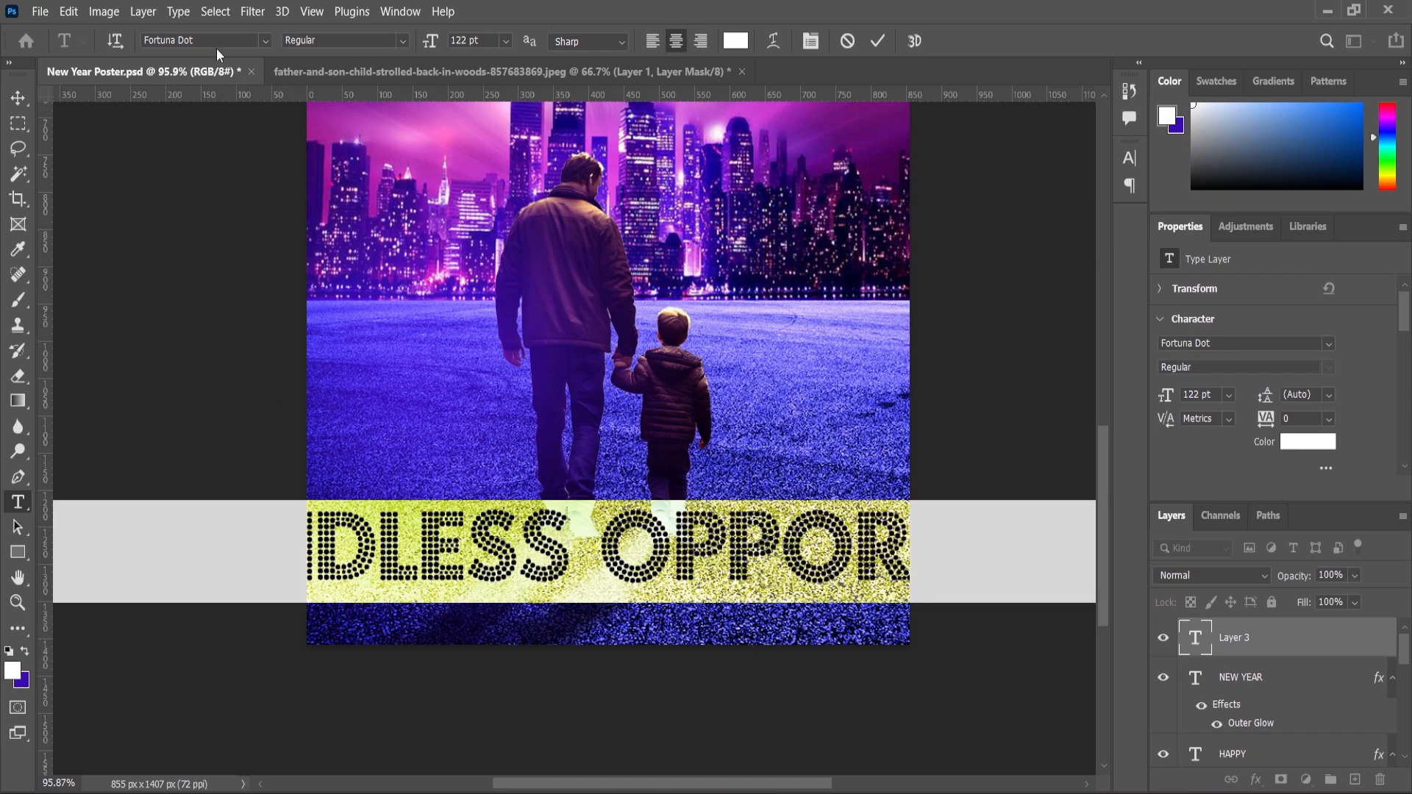
Set the greeting in Poppins Medium at 23 pt and turn off All Caps.
text(Poppins)
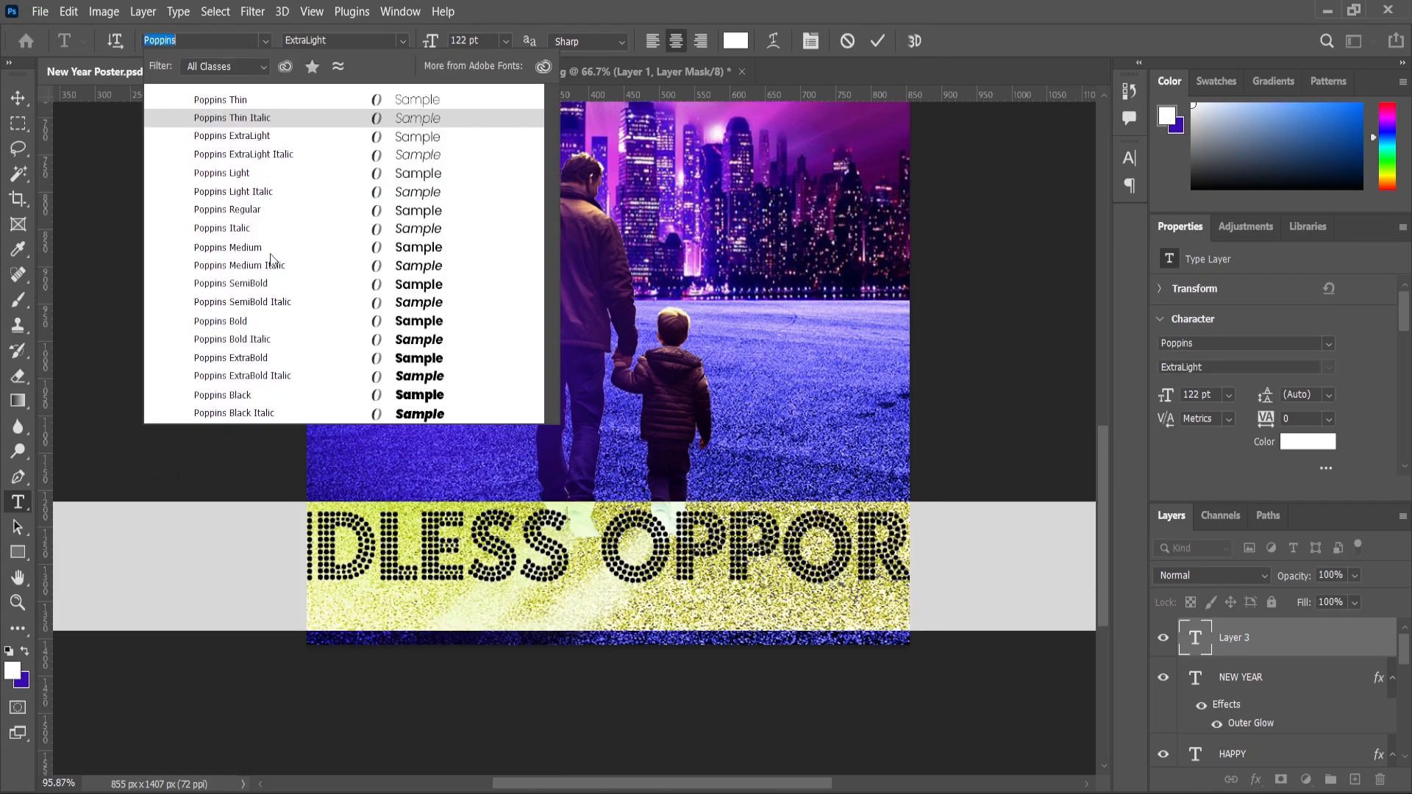
click(266, 252)
drag(439, 46, 347, 82)
scroll(1257, 425, down, 5)
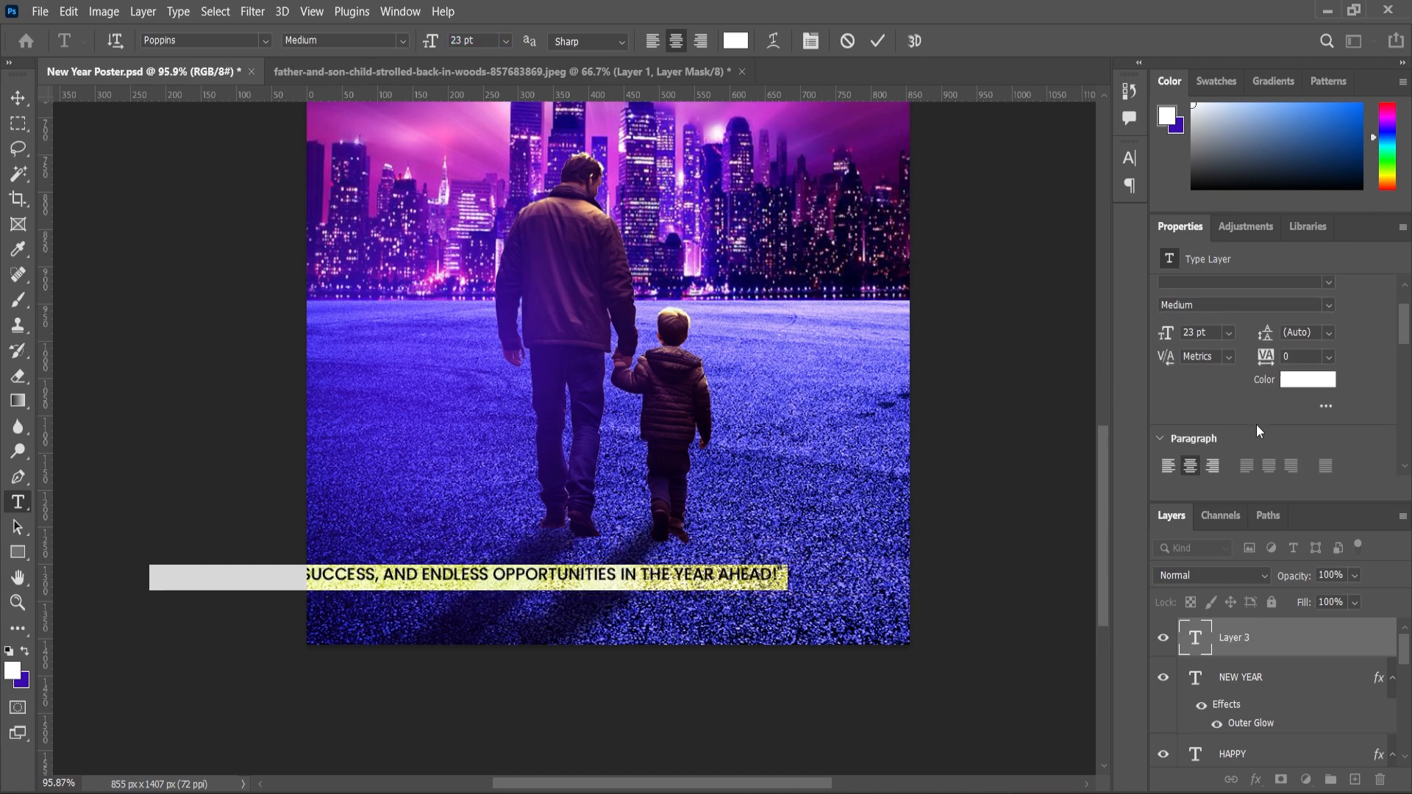
key(ctrl+shift+k)
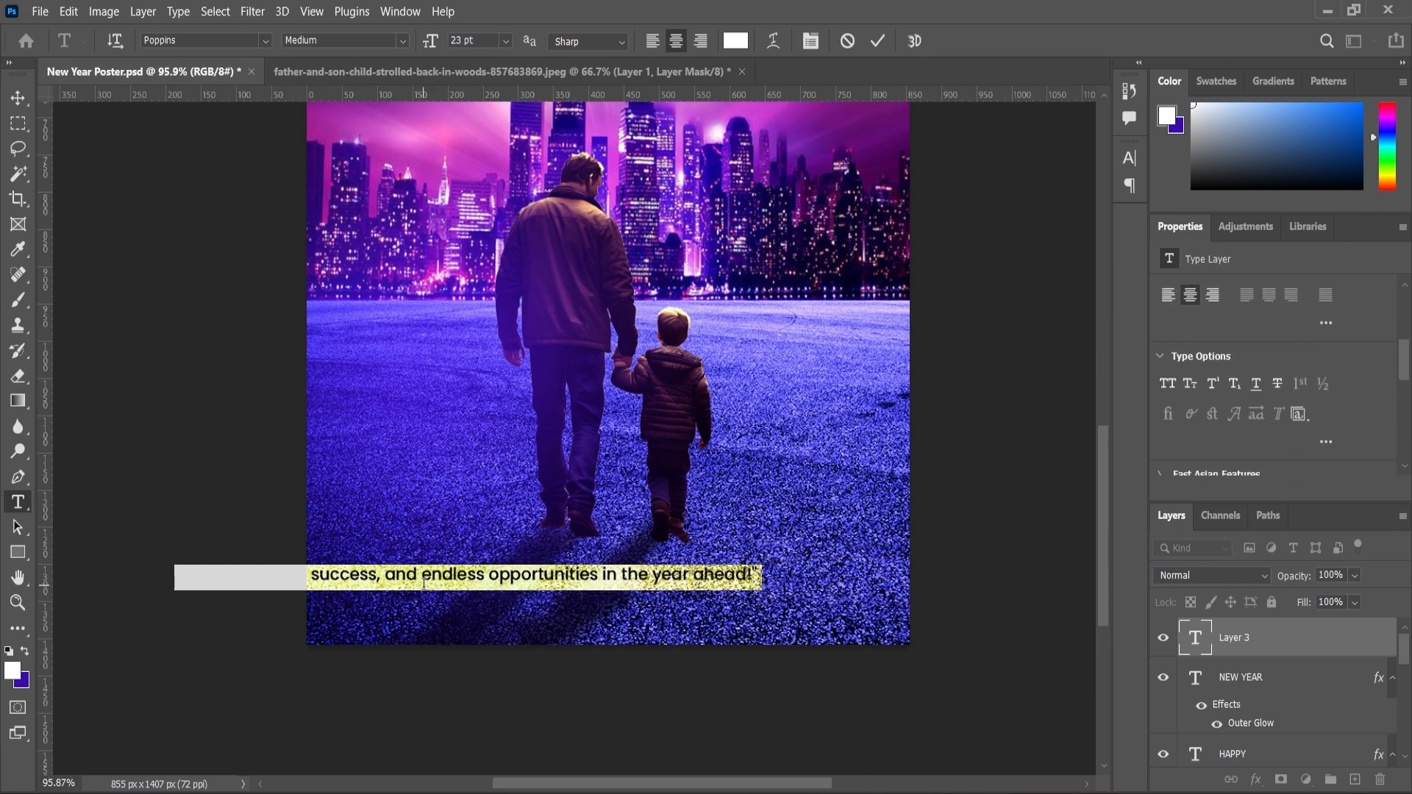
Break the greeting into two lines after "success," and center it horizontally on the canvas.
click(392, 576)
key(Return)
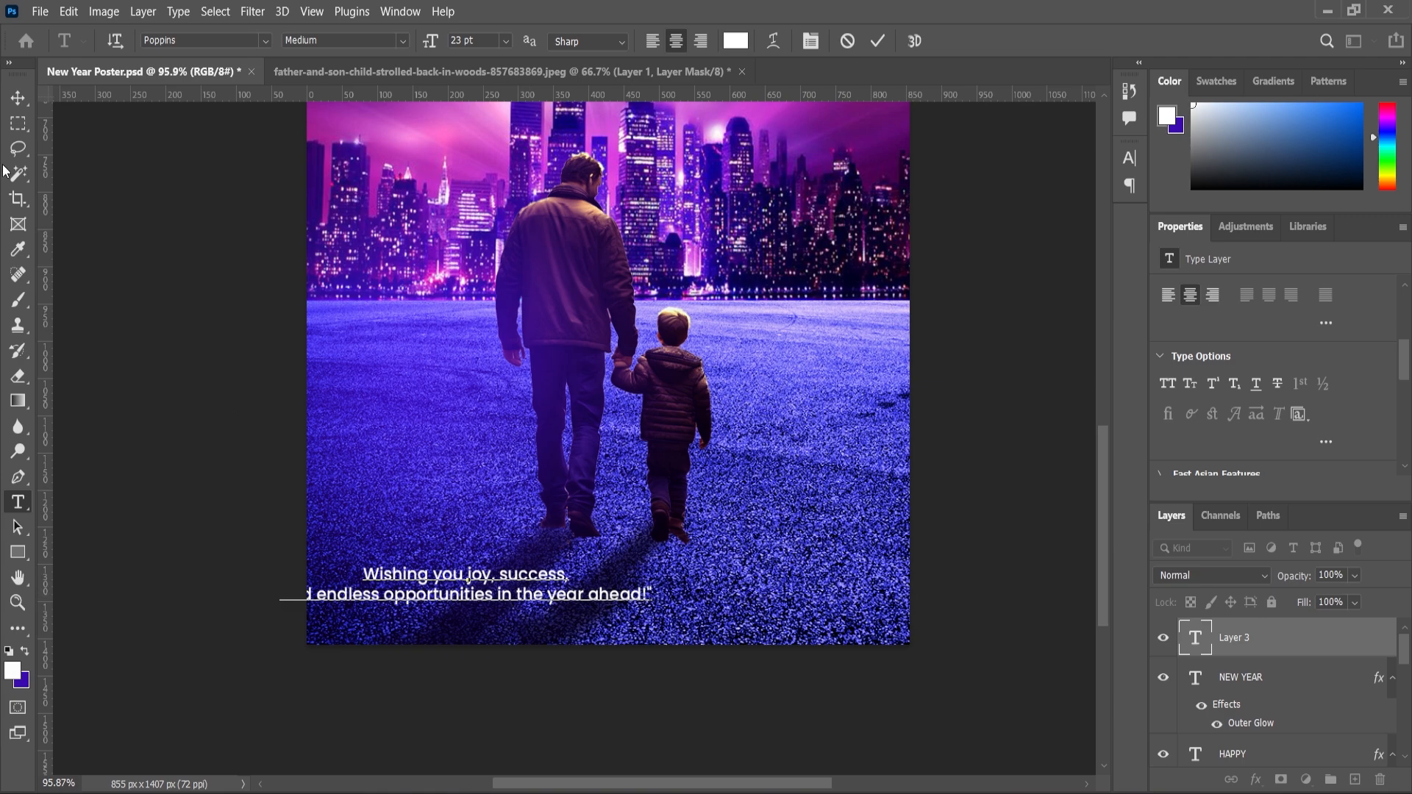
key(ctrl+Return)
key(ctrl+a)
key(v)
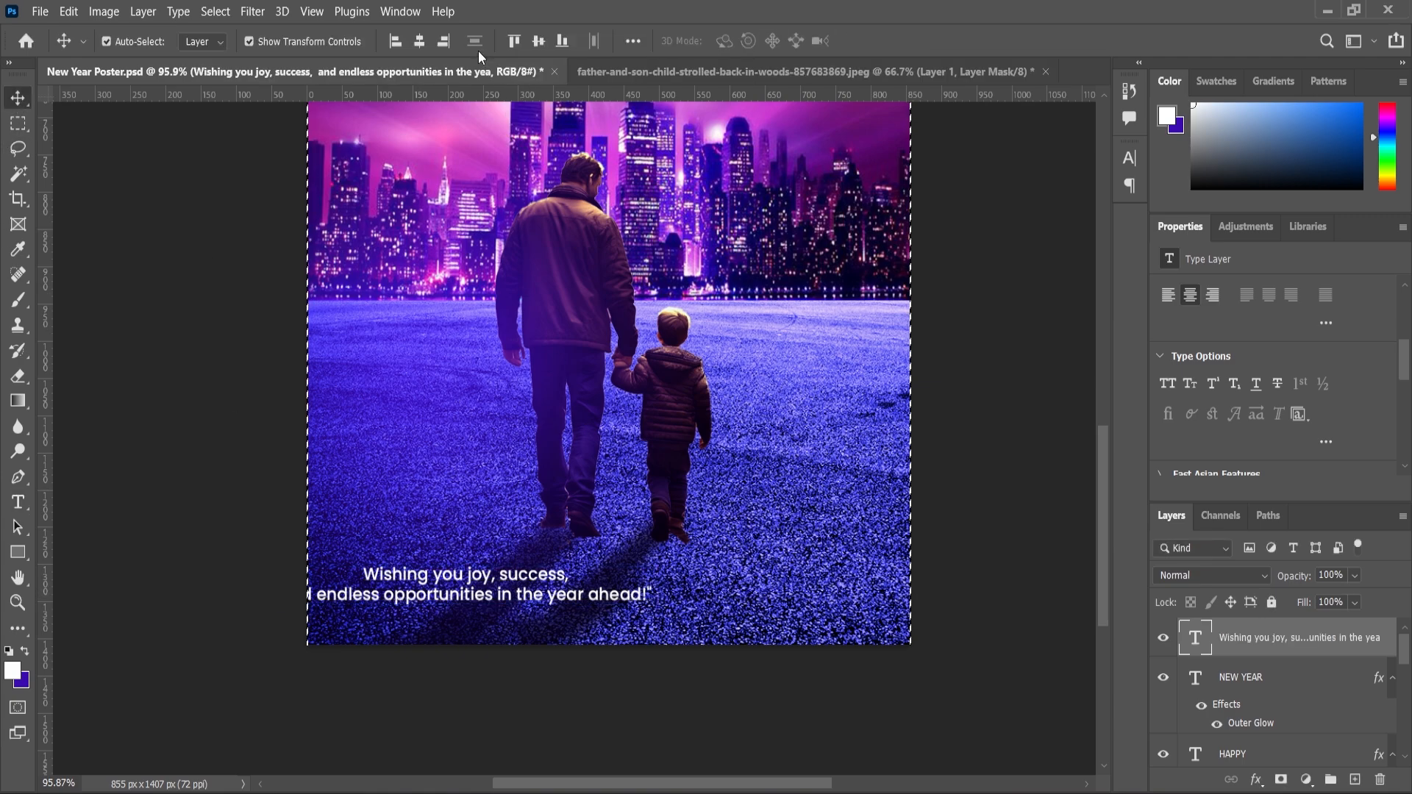
key(ctrl+d)
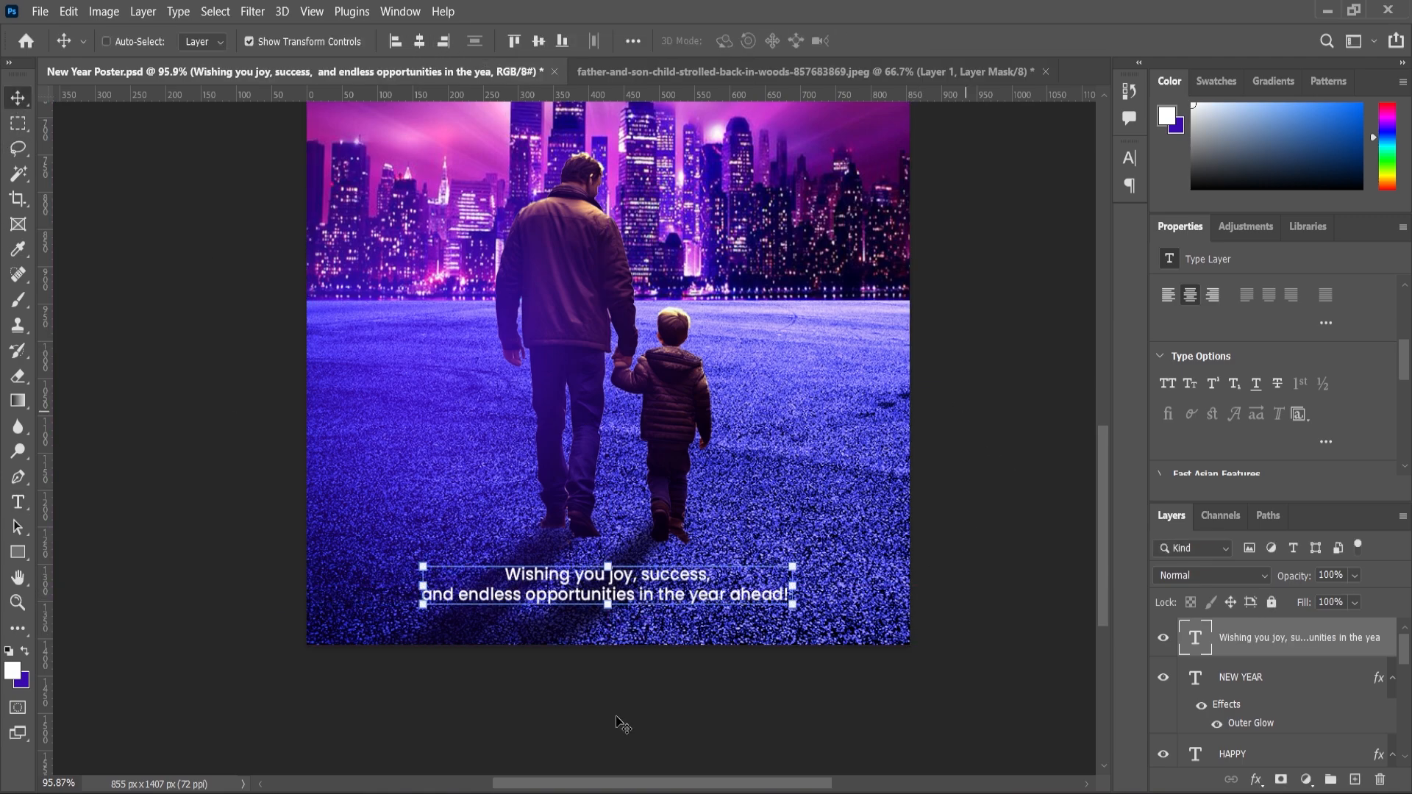
ctrl+click(623, 723)
Draw a straight horizontal line about 376 px long just above the greeting with the Line tool.
right_click(18, 554)
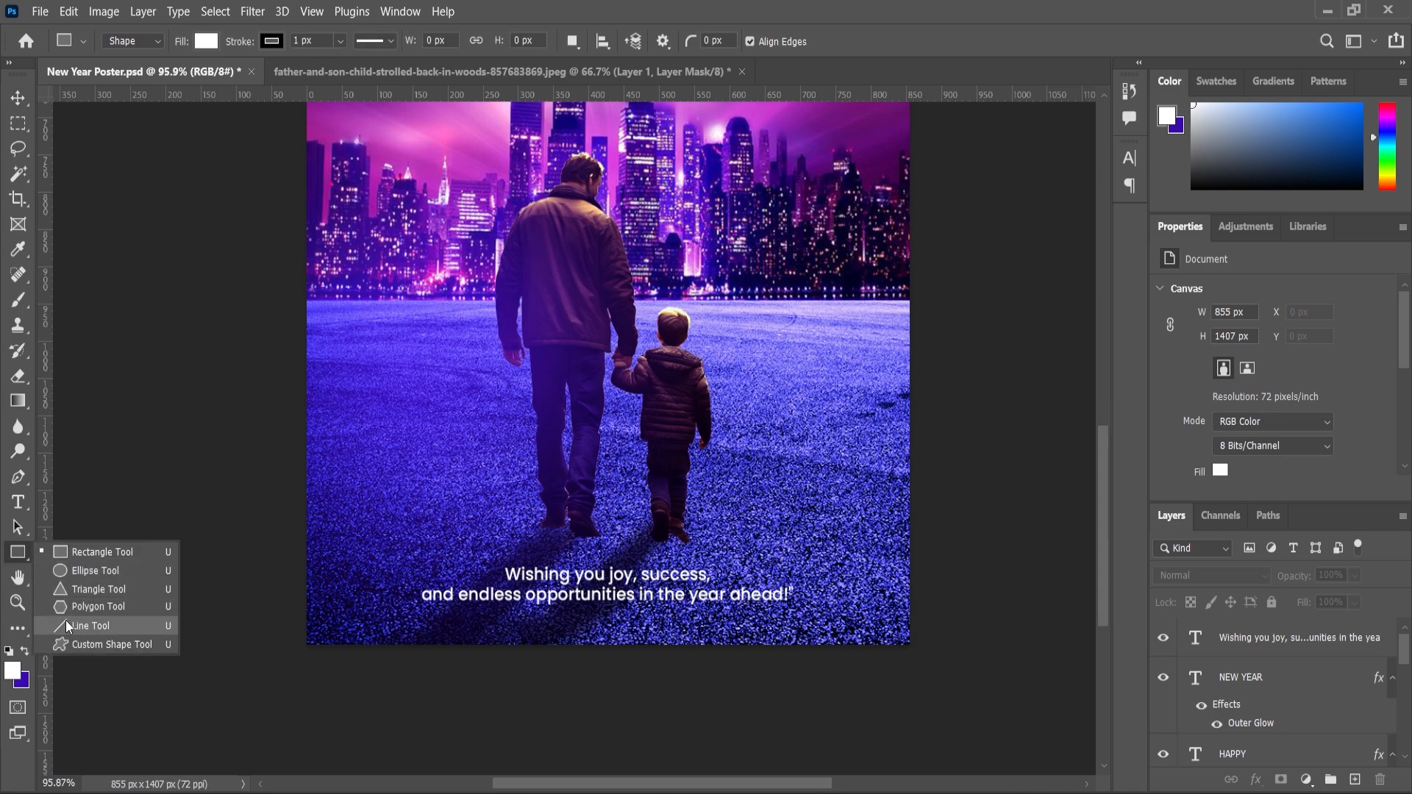
click(68, 624)
scroll(583, 571, up, 5)
drag(407, 553, 830, 552)
Give the line a white stroke and no fill.
click(1213, 459)
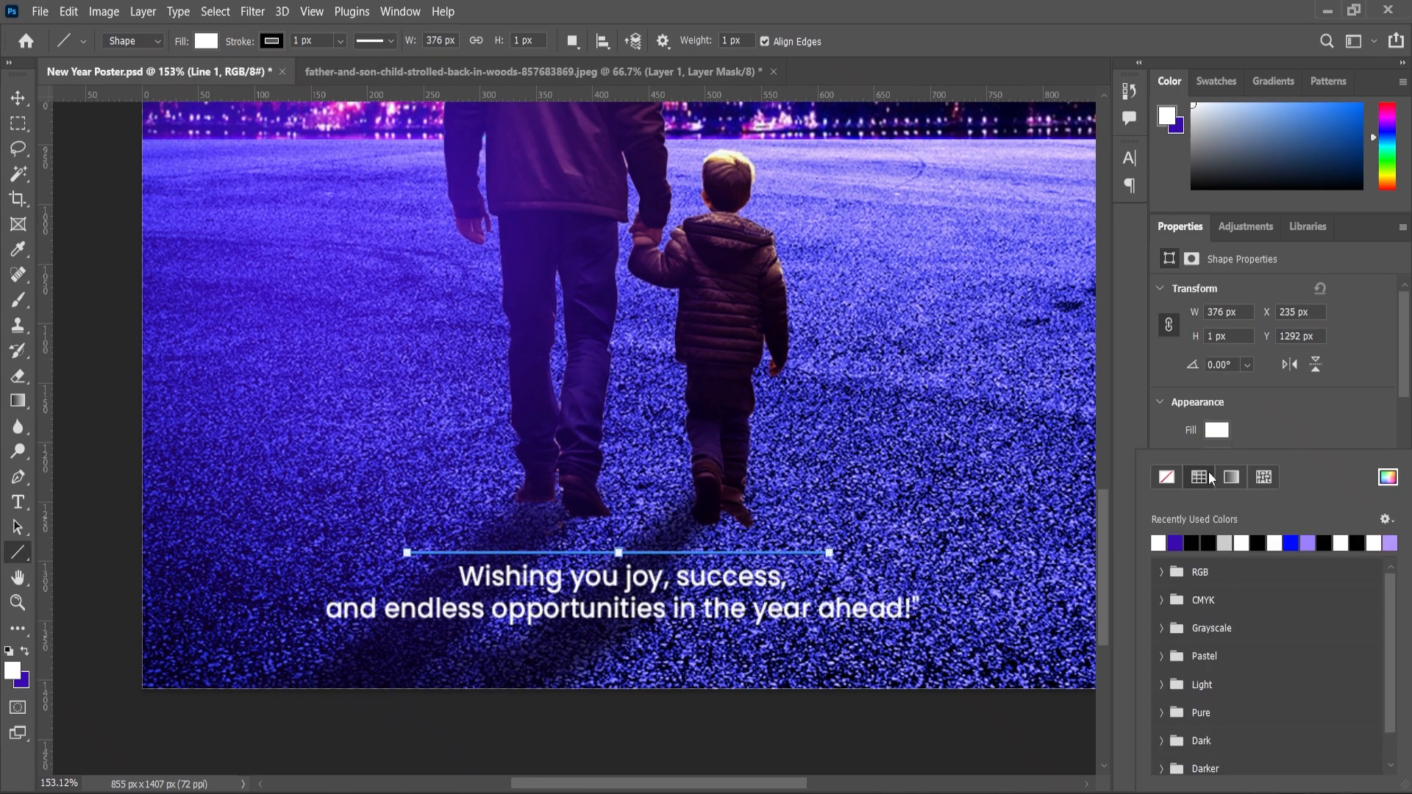
click(1161, 541)
click(1369, 404)
click(1219, 432)
click(1343, 424)
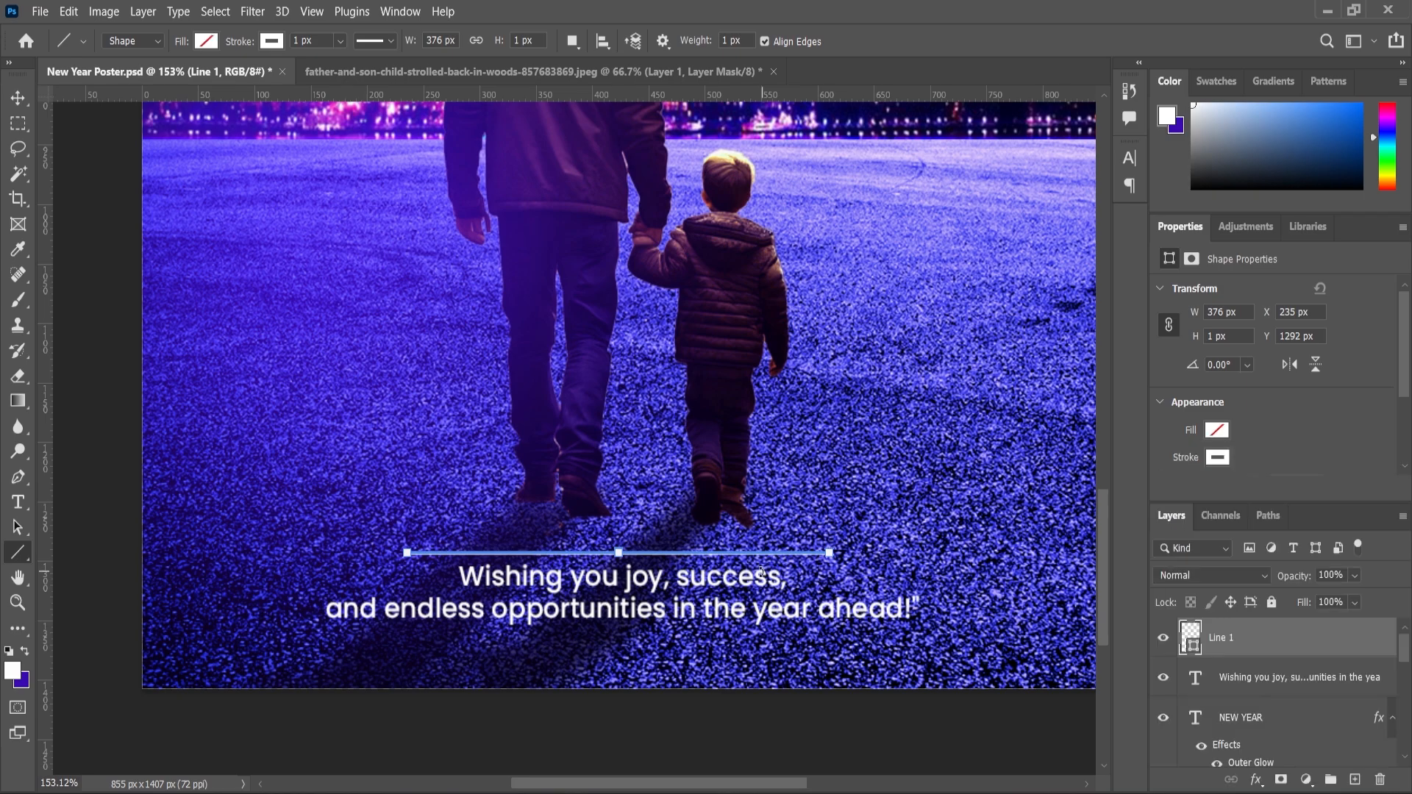
Duplicate the line and move the copy straight down below the greeting, at about Y 1365 px.
scroll(640, 562, up, 6)
drag(1280, 640, 1355, 779)
scroll(646, 530, down, 1)
click(18, 98)
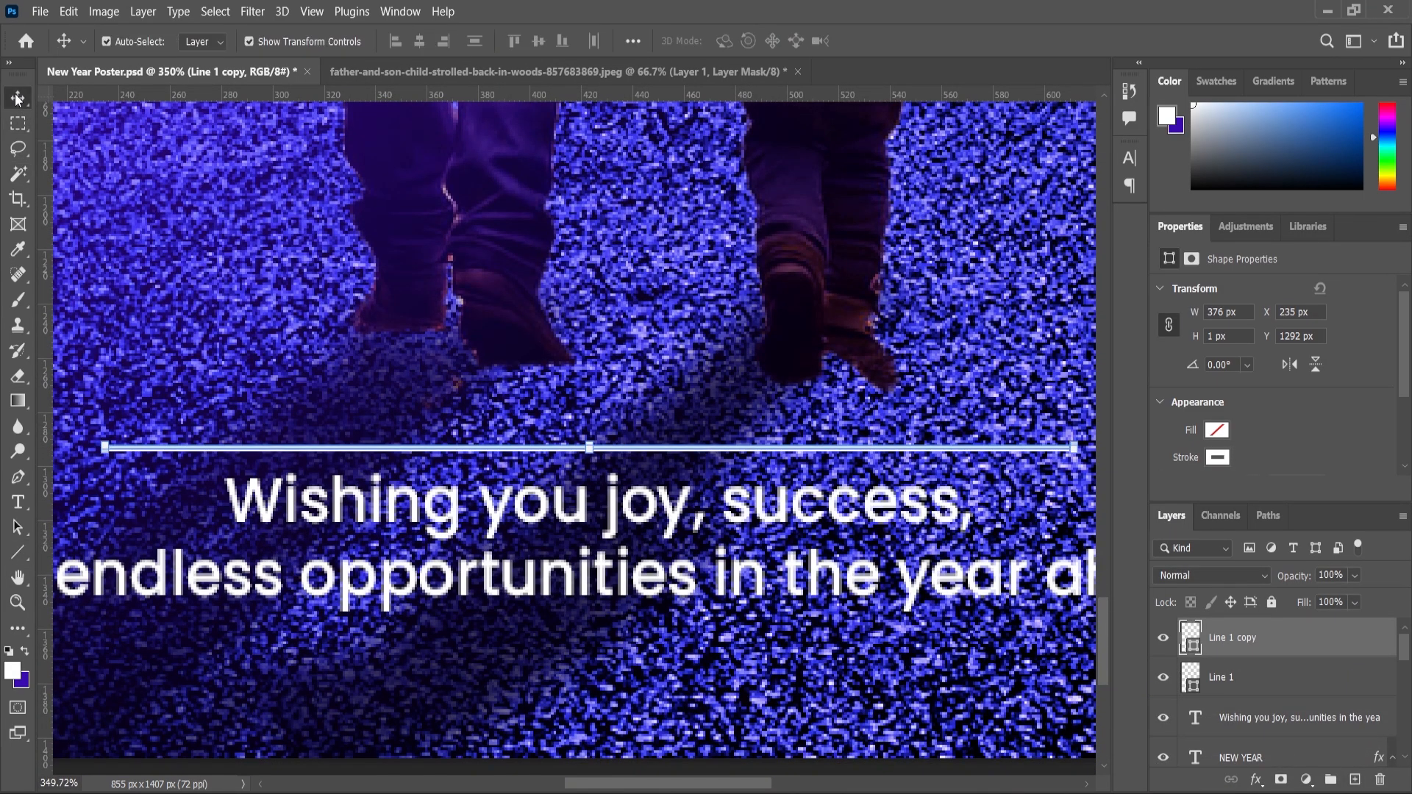
drag(615, 451, 608, 650)
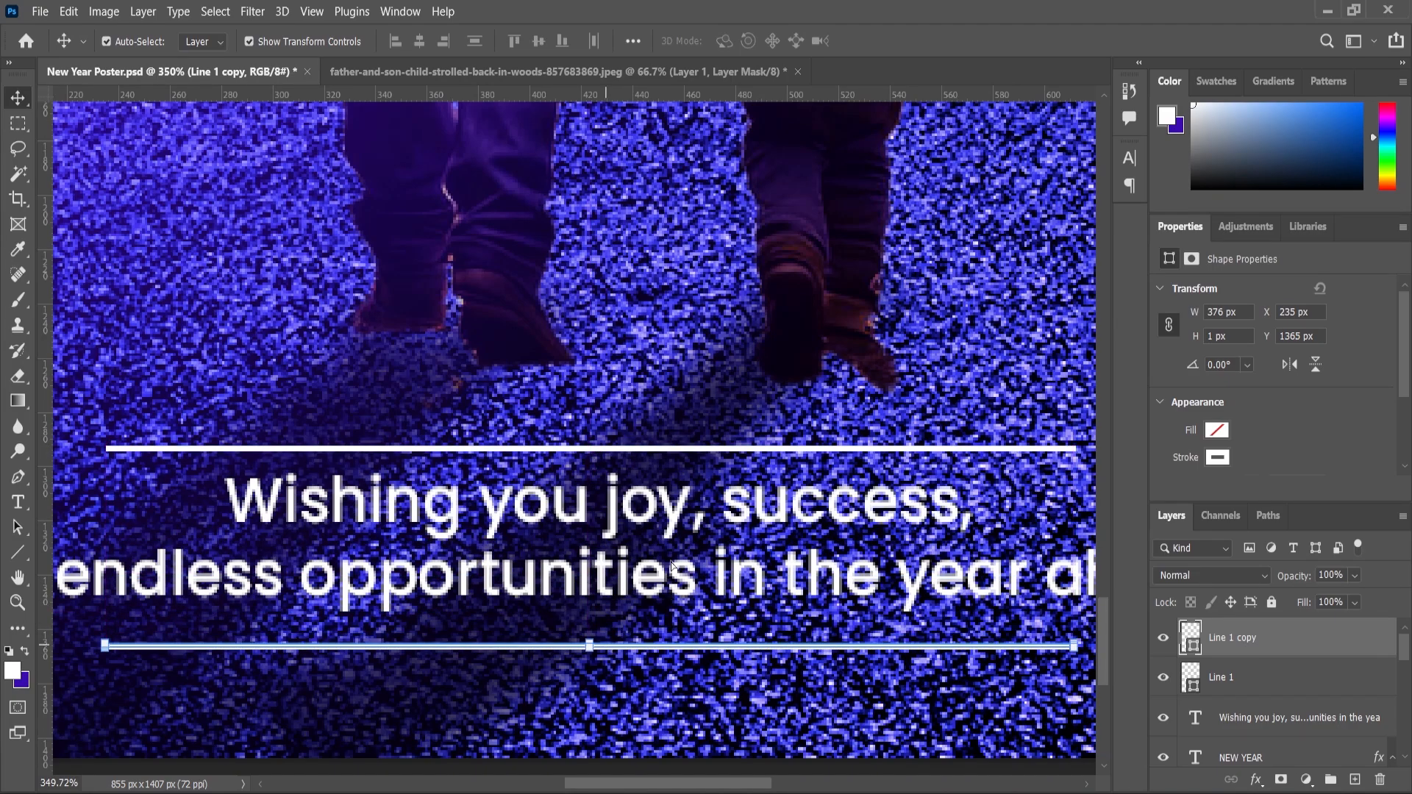
Convert both line layers into one smart object and add a layer mask to it.
shift+click(1224, 678)
right_click(1224, 678)
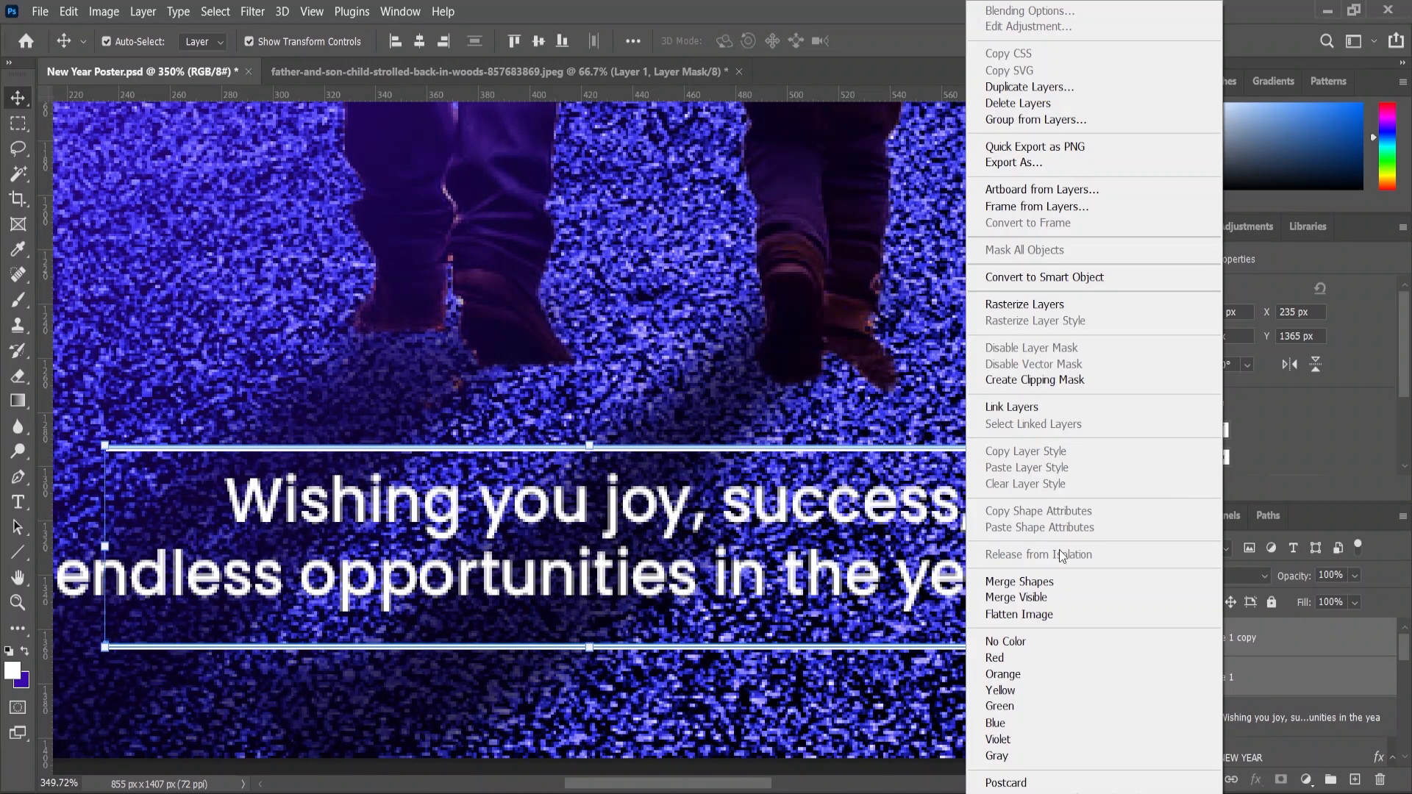
click(1024, 276)
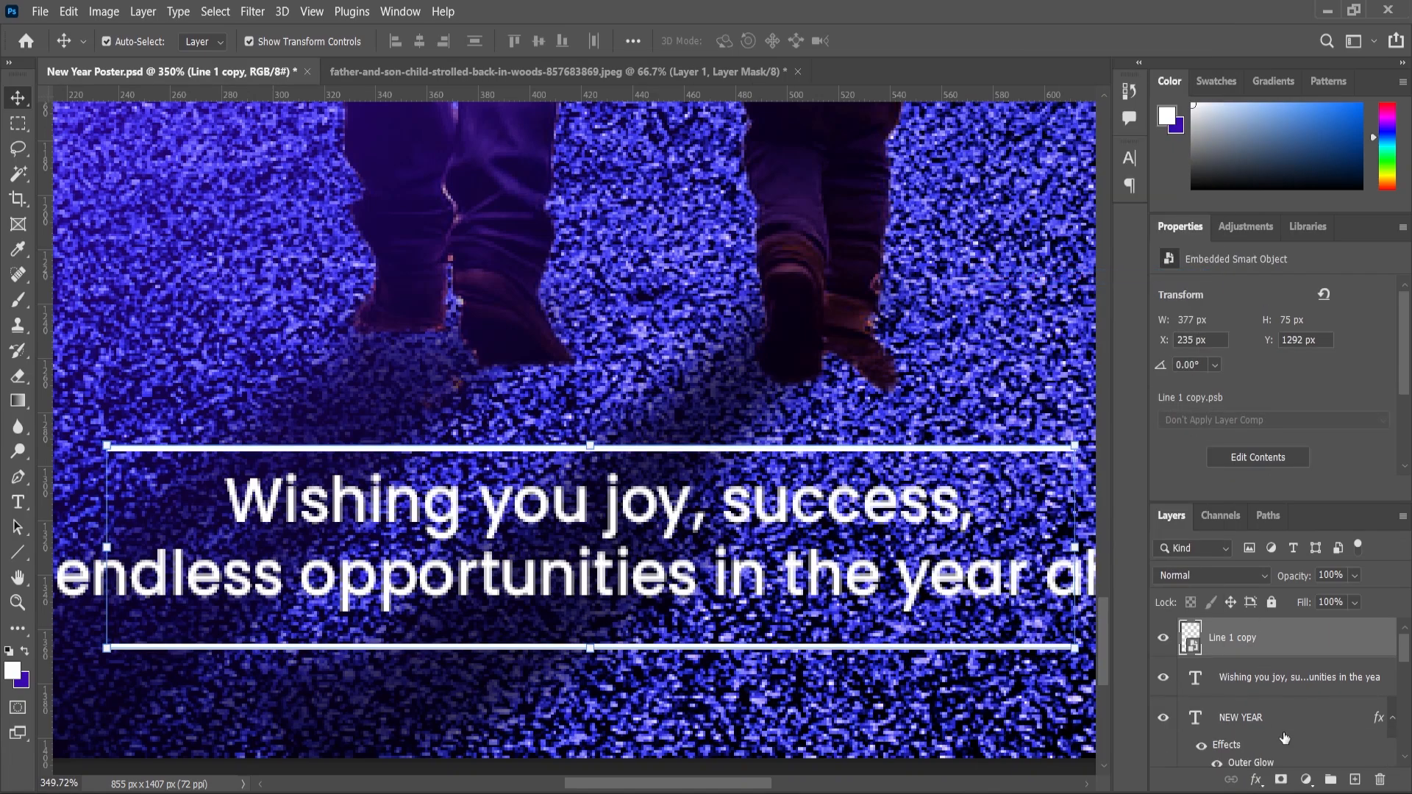
click(1281, 784)
scroll(771, 557, down, 6)
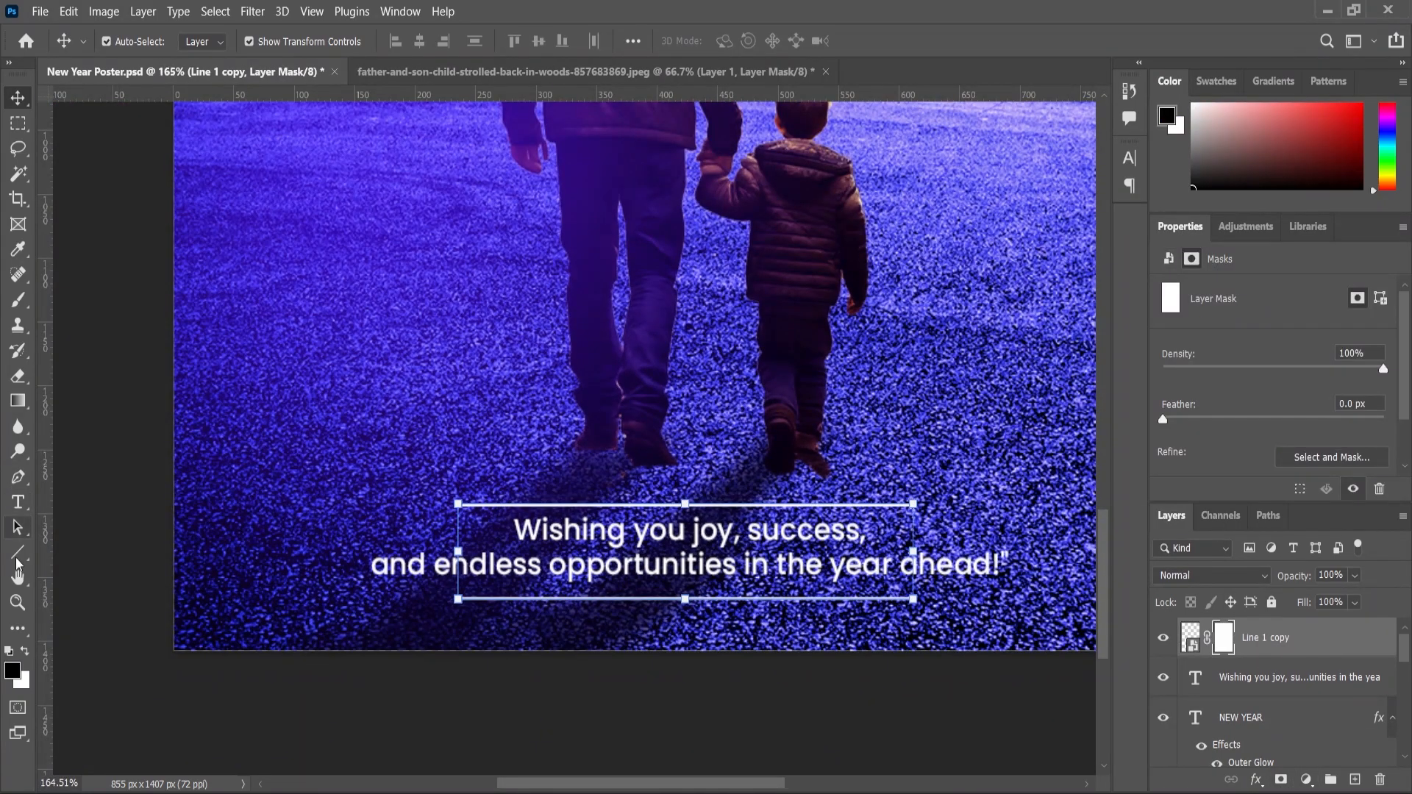
Fade the greeting lines out toward their right end with a gradient on the layer mask and widen them to about the greeting's width.
click(18, 405)
drag(492, 557, 359, 551)
click(17, 97)
drag(915, 551, 1023, 558)
click(20, 603)
drag(280, 553, 366, 565)
scroll(367, 565, down, 1)
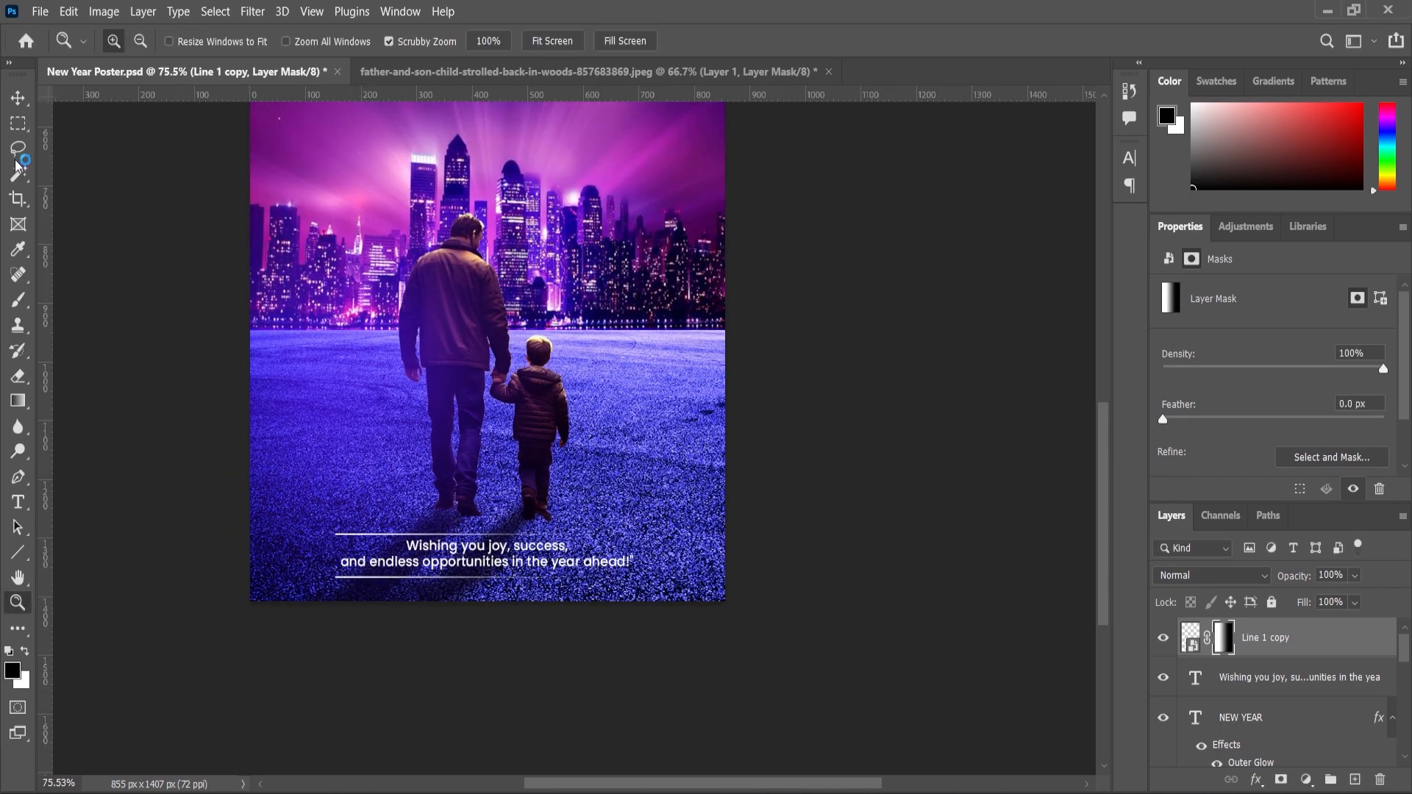
click(18, 98)
key(ctrl+a)
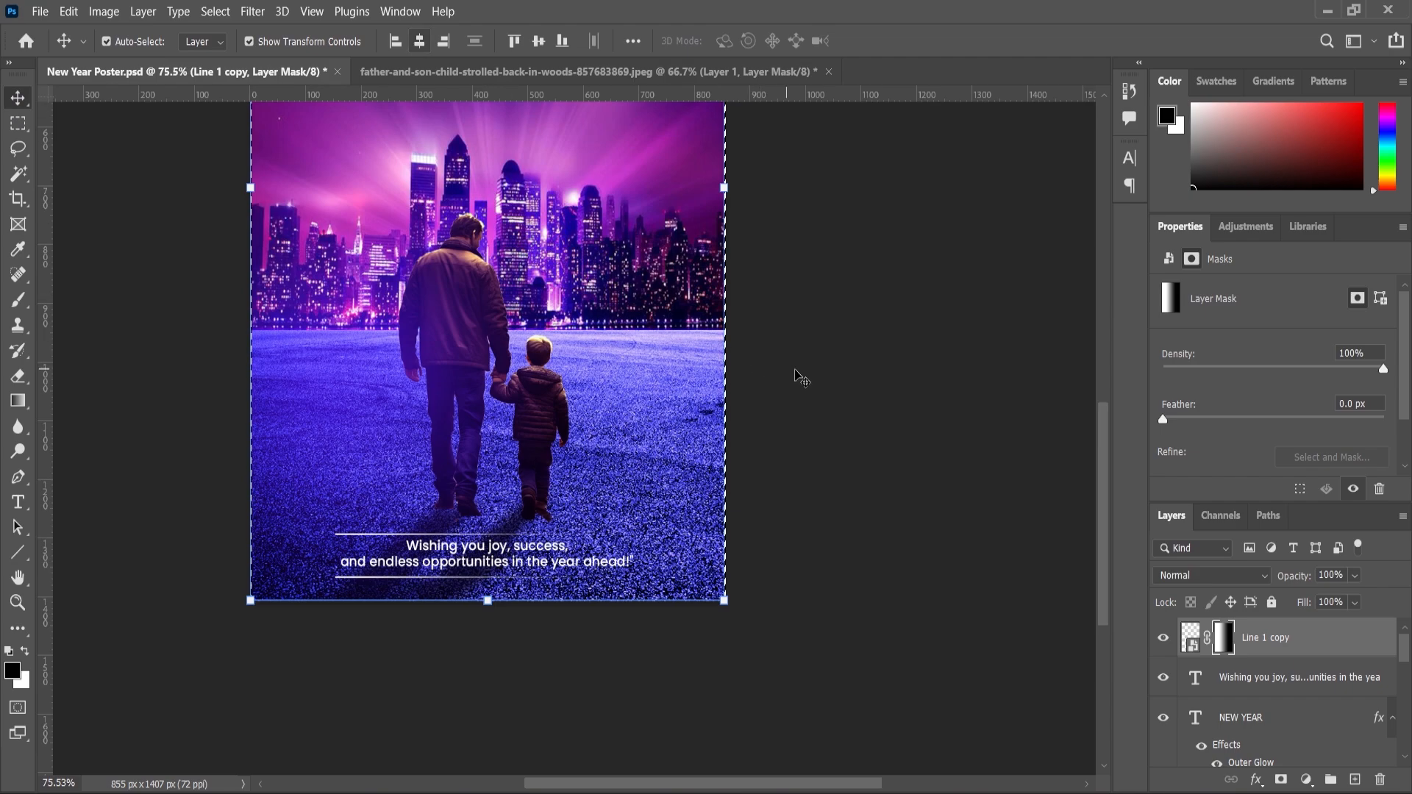
key(ctrl+d)
click(857, 425)
scroll(857, 427, down, 4)
scroll(857, 471, up, 3)
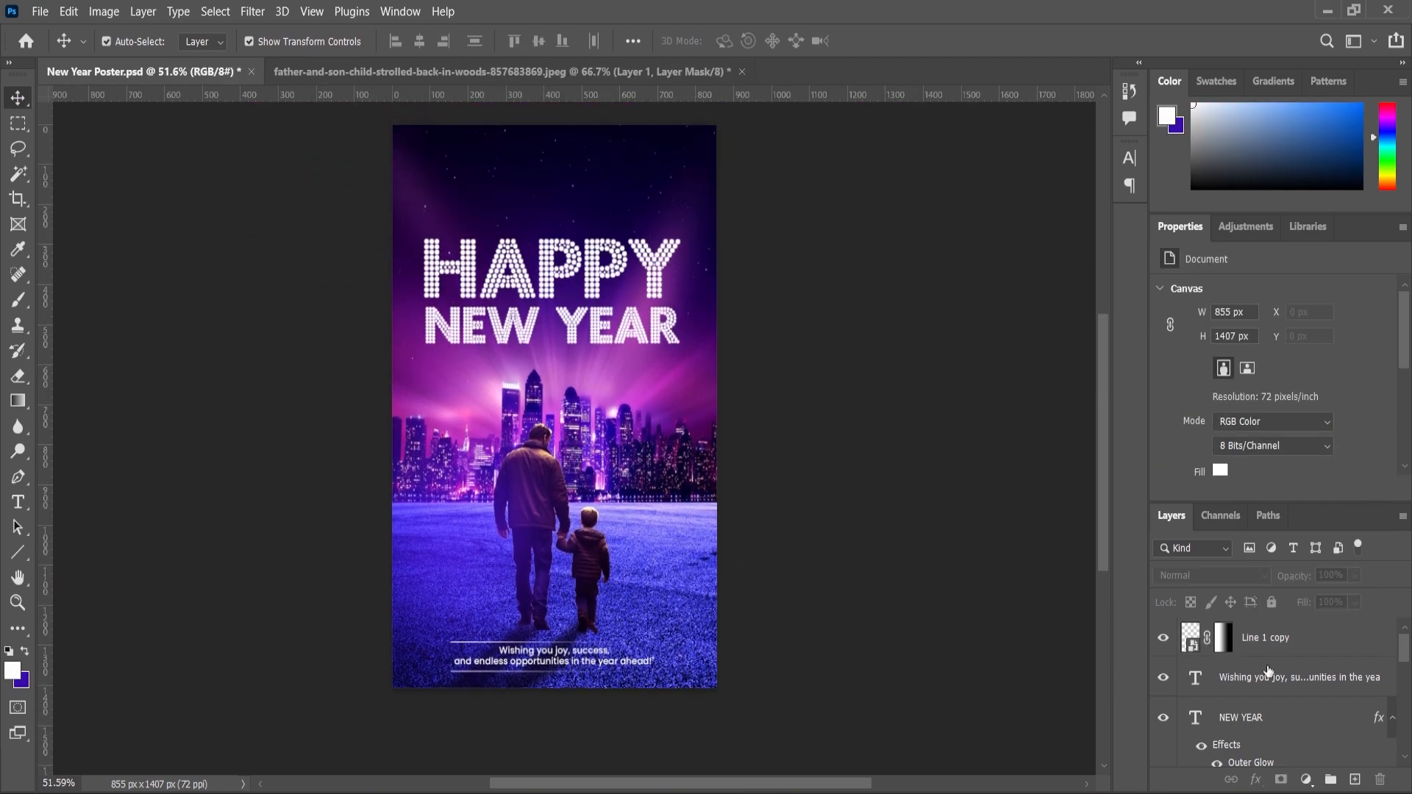
Add a new layer above the greeting lines and fill it entirely with black.
click(1269, 640)
click(1355, 779)
click(12, 670)
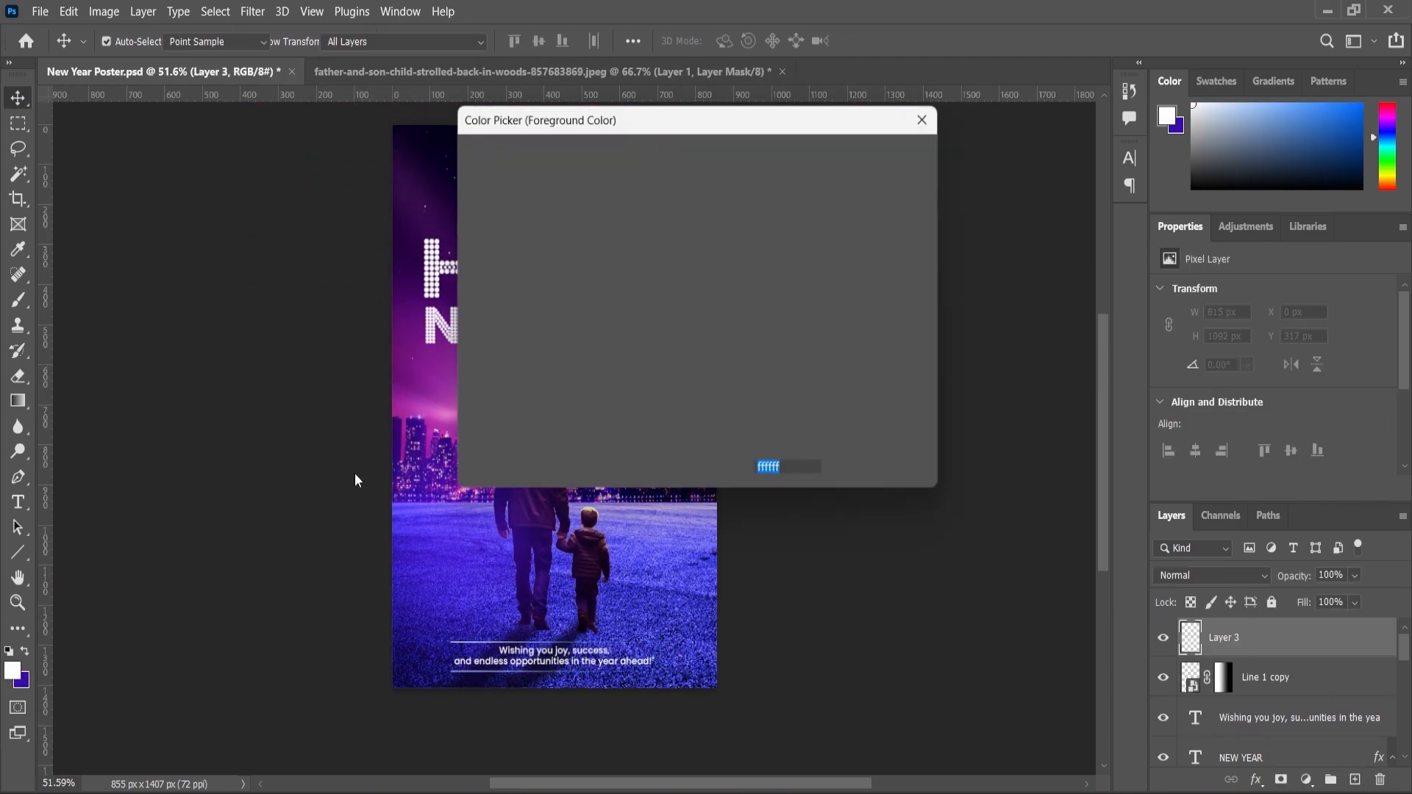
click(517, 402)
click(858, 154)
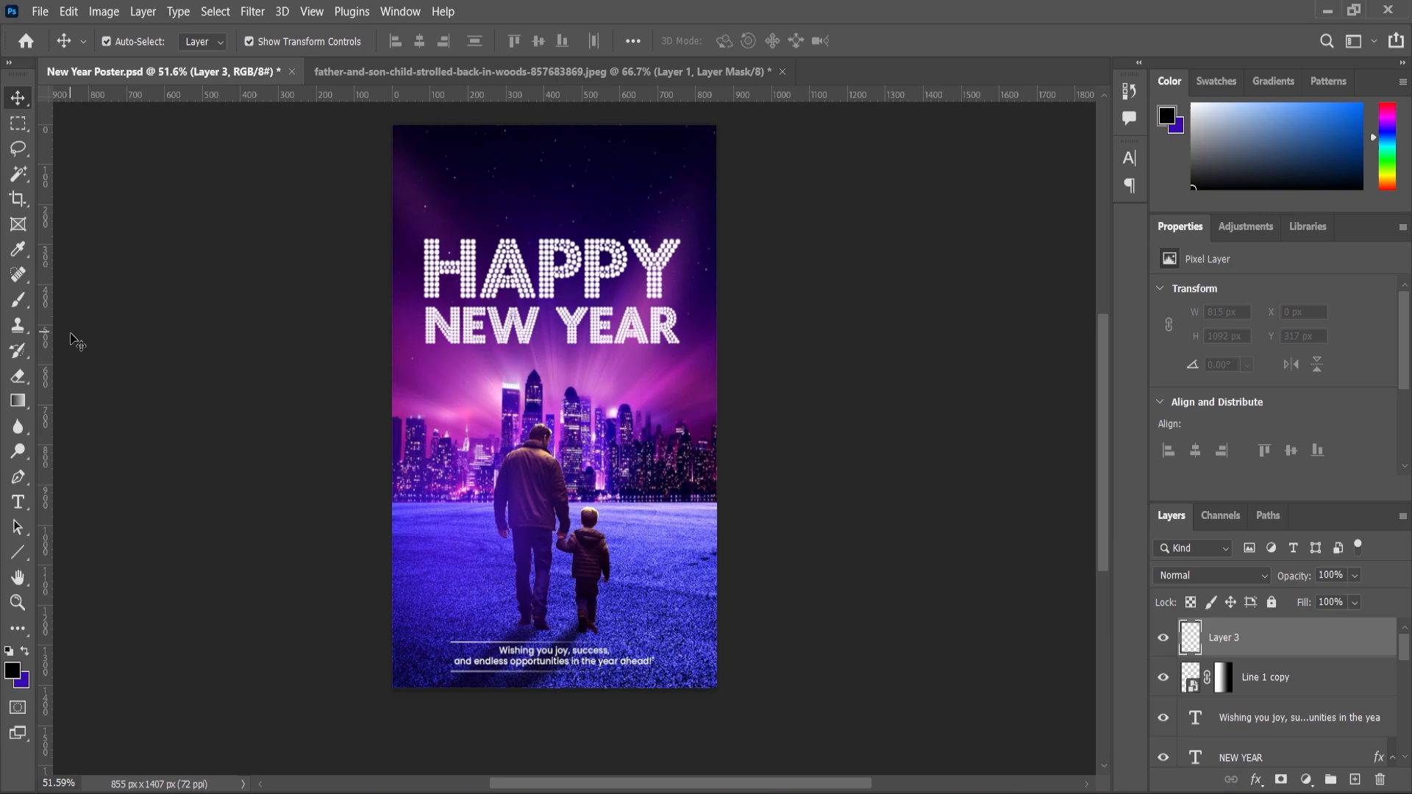
right_click(18, 404)
click(56, 420)
click(494, 260)
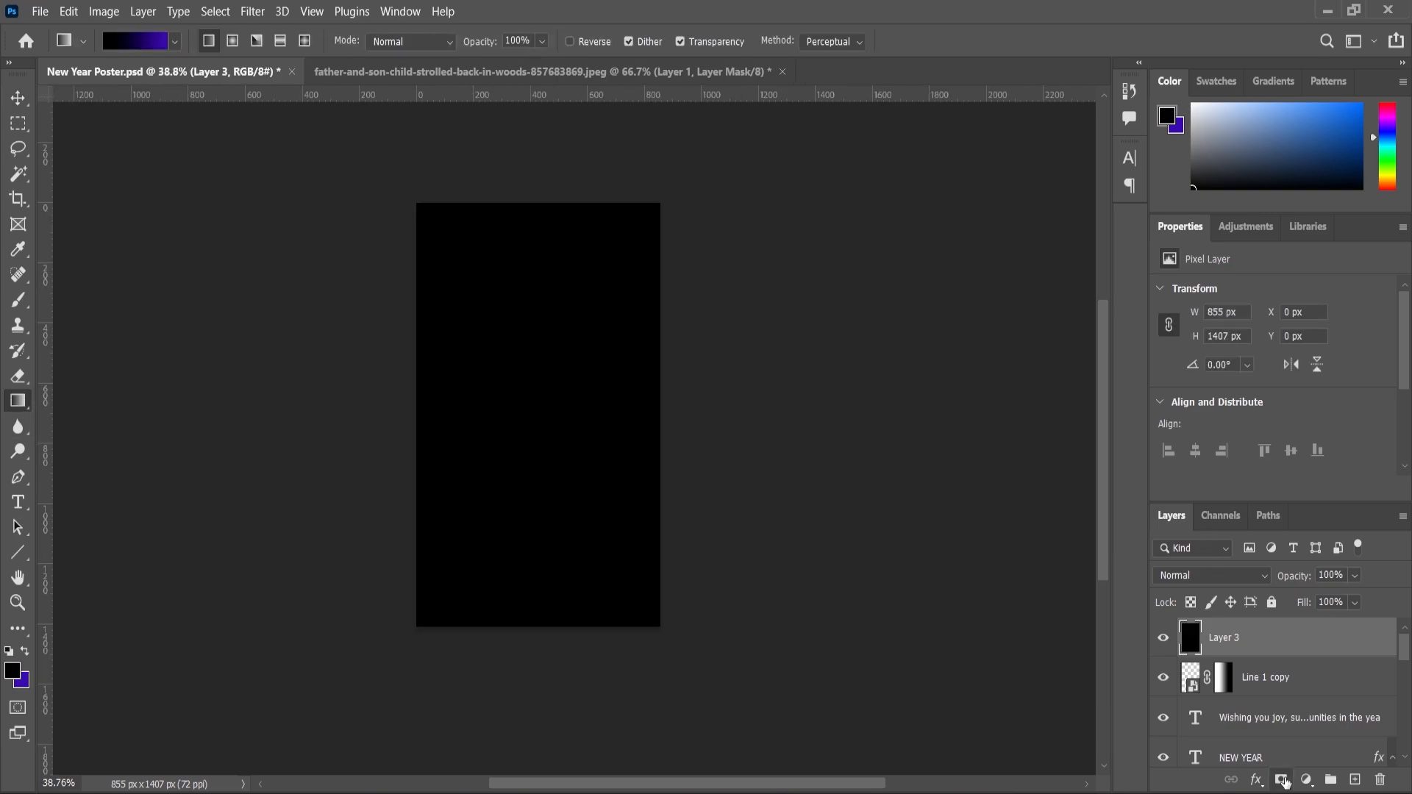
Mask the black layer with a vertical gradient so it darkens mainly the lower part of the poster.
click(1282, 780)
drag(531, 634, 529, 639)
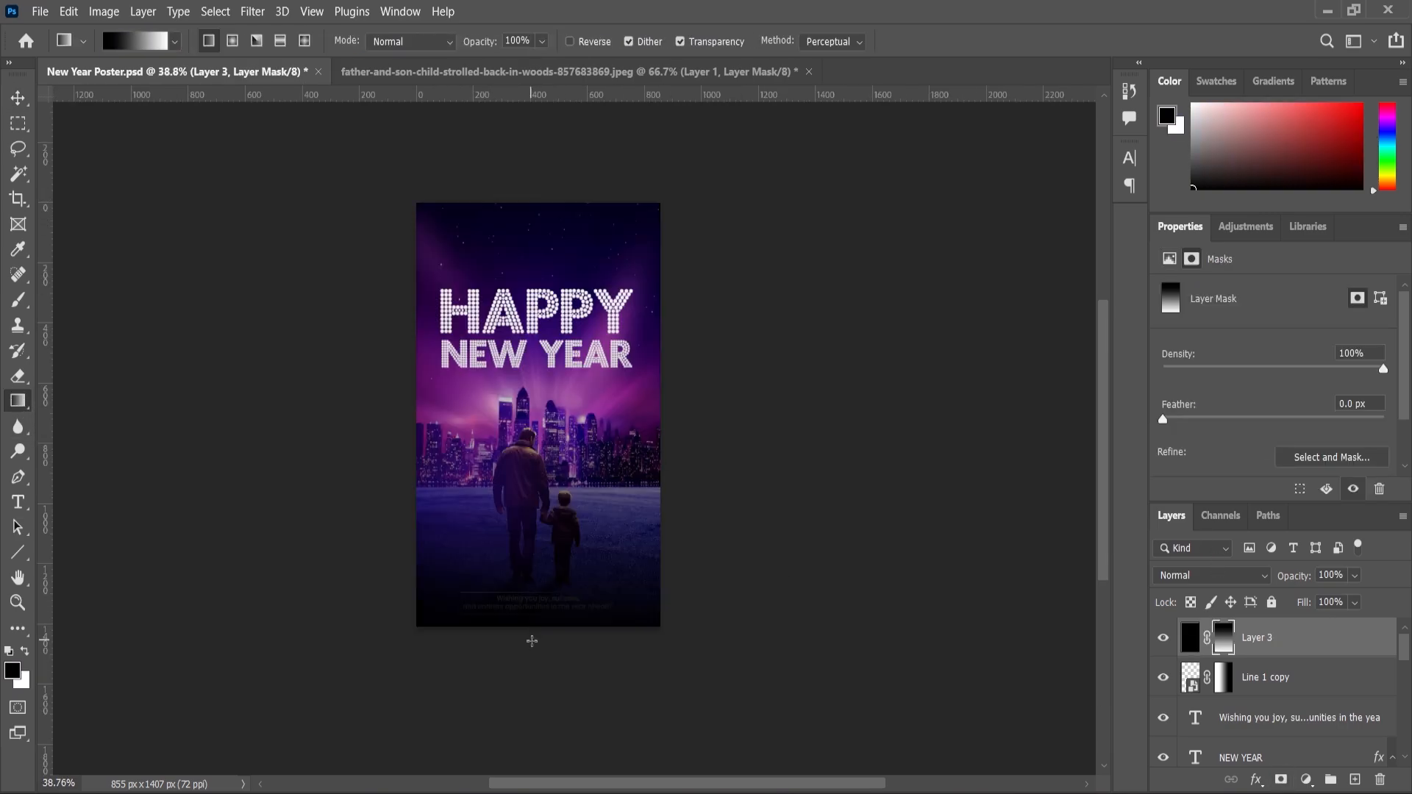
scroll(558, 569, up, 3)
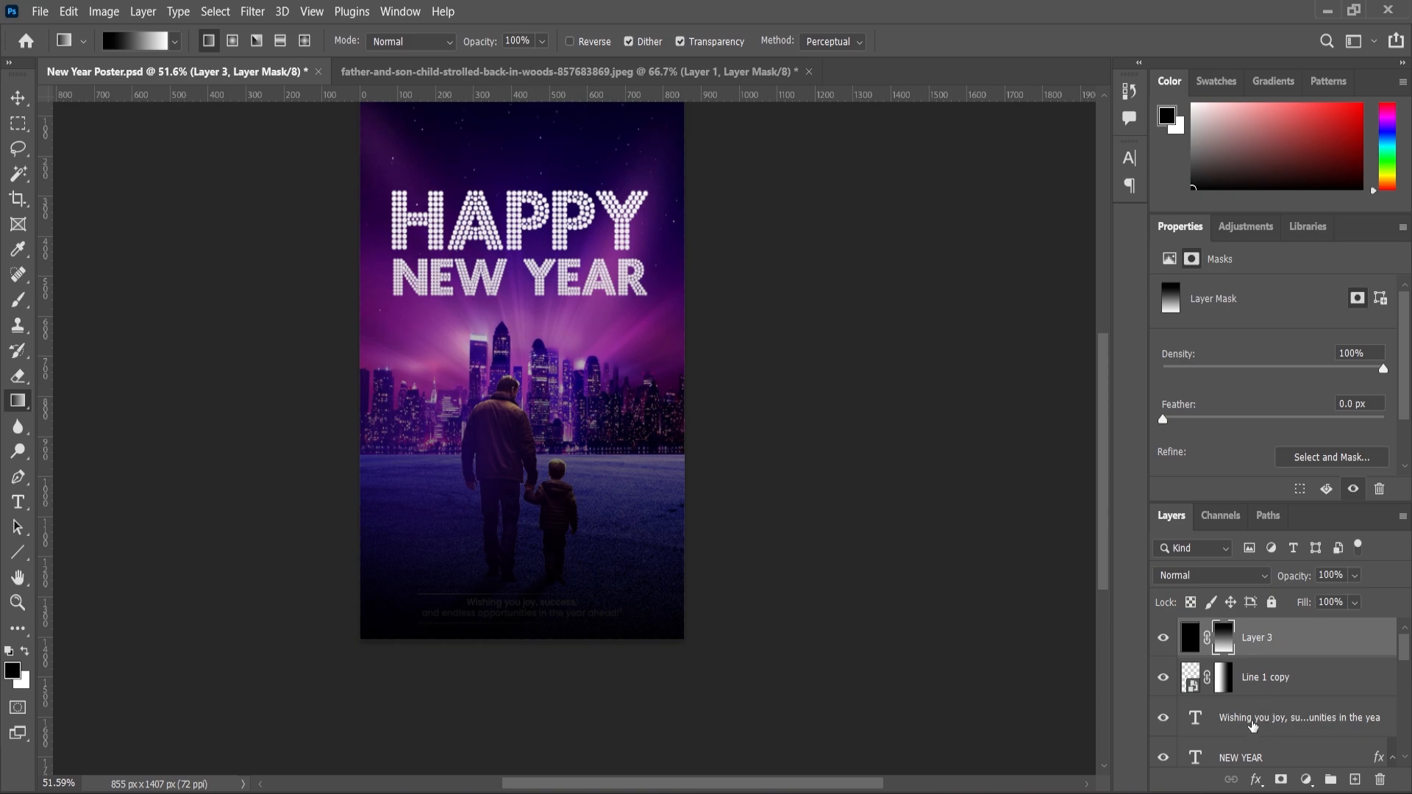
Move the greeting text and line layers together above the black gradient layer.
click(1258, 718)
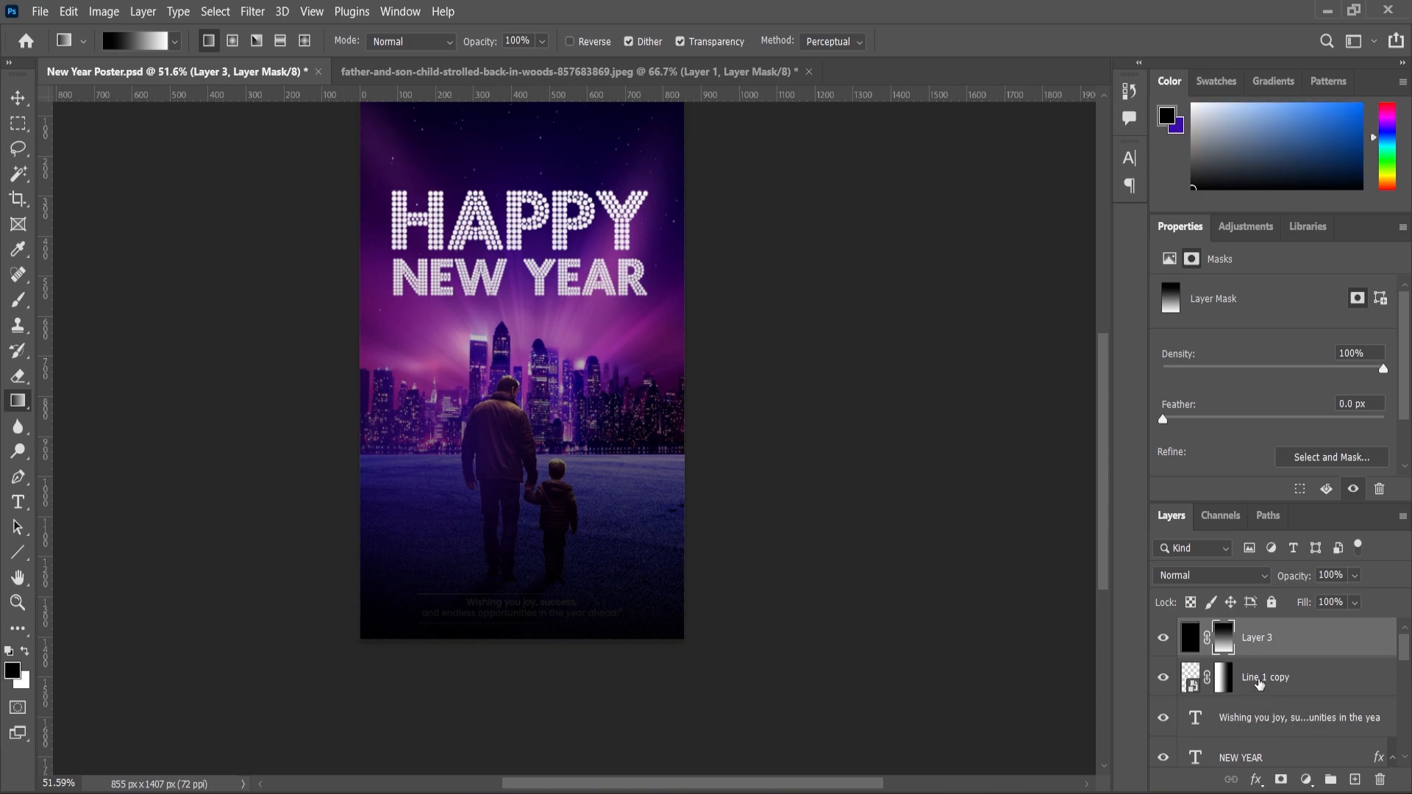
shift+click(1259, 681)
drag(1260, 681, 1250, 627)
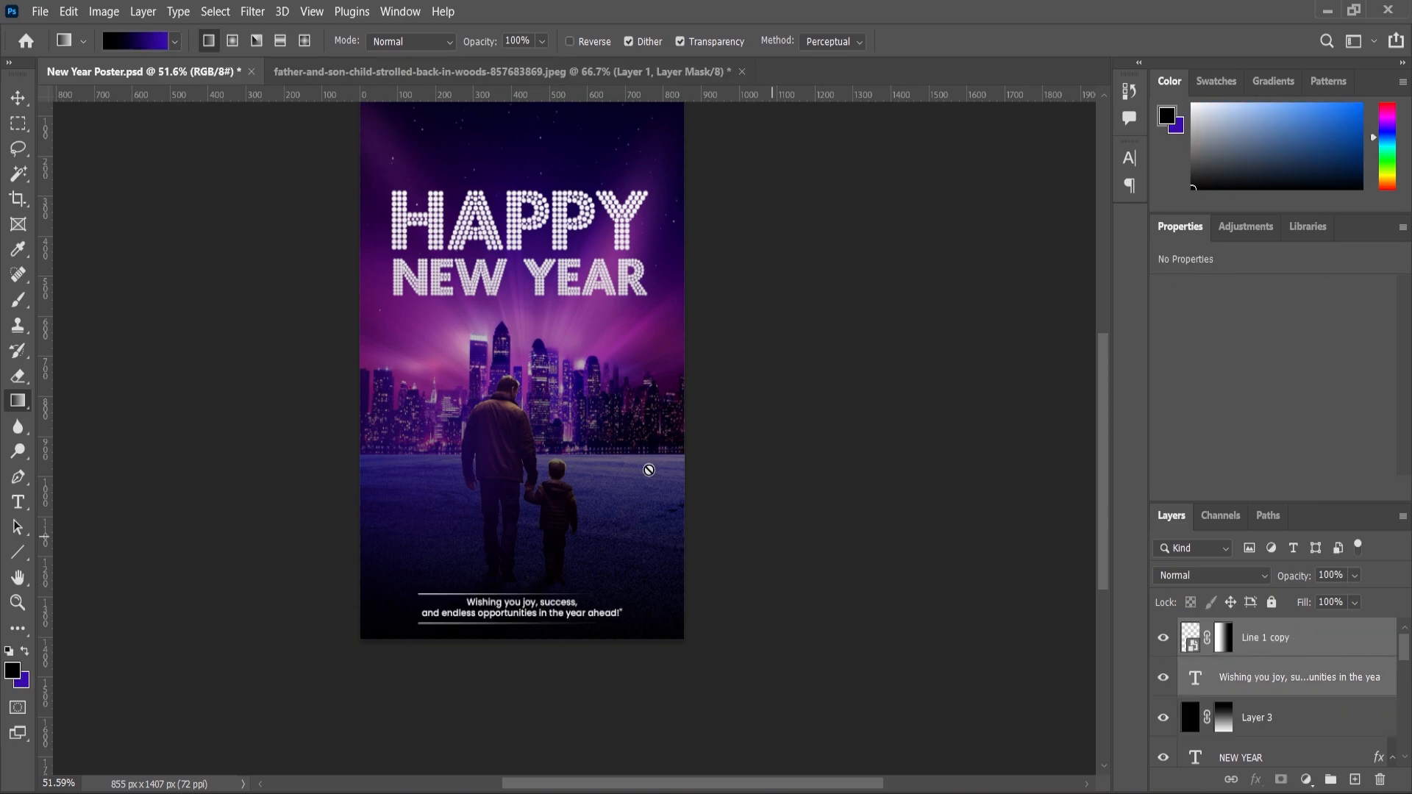
scroll(651, 487, down, 3)
scroll(625, 492, up, 3)
Lower the black gradient layer's opacity to 68%.
click(17, 98)
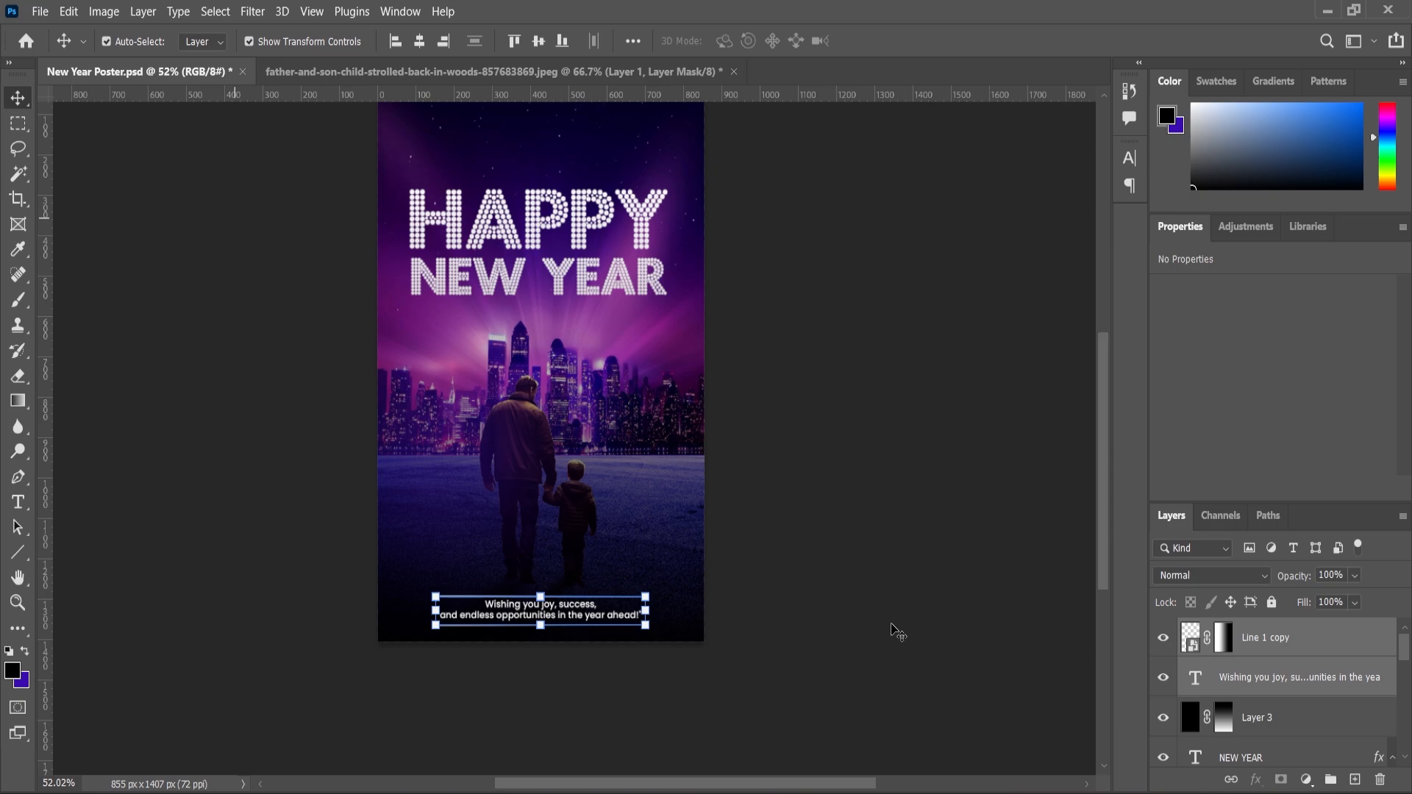
click(1199, 724)
drag(1370, 599, 1344, 603)
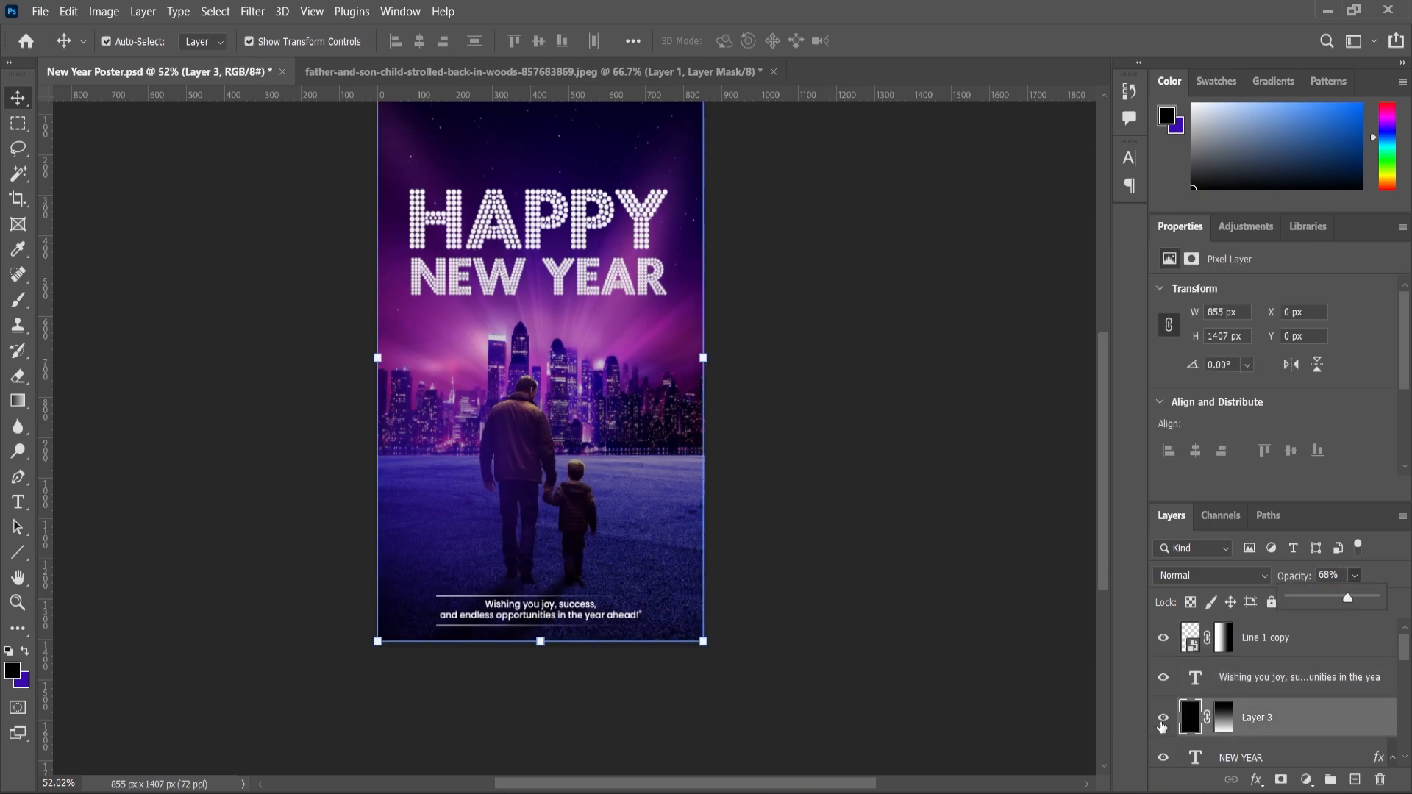
scroll(845, 563, down, 2)
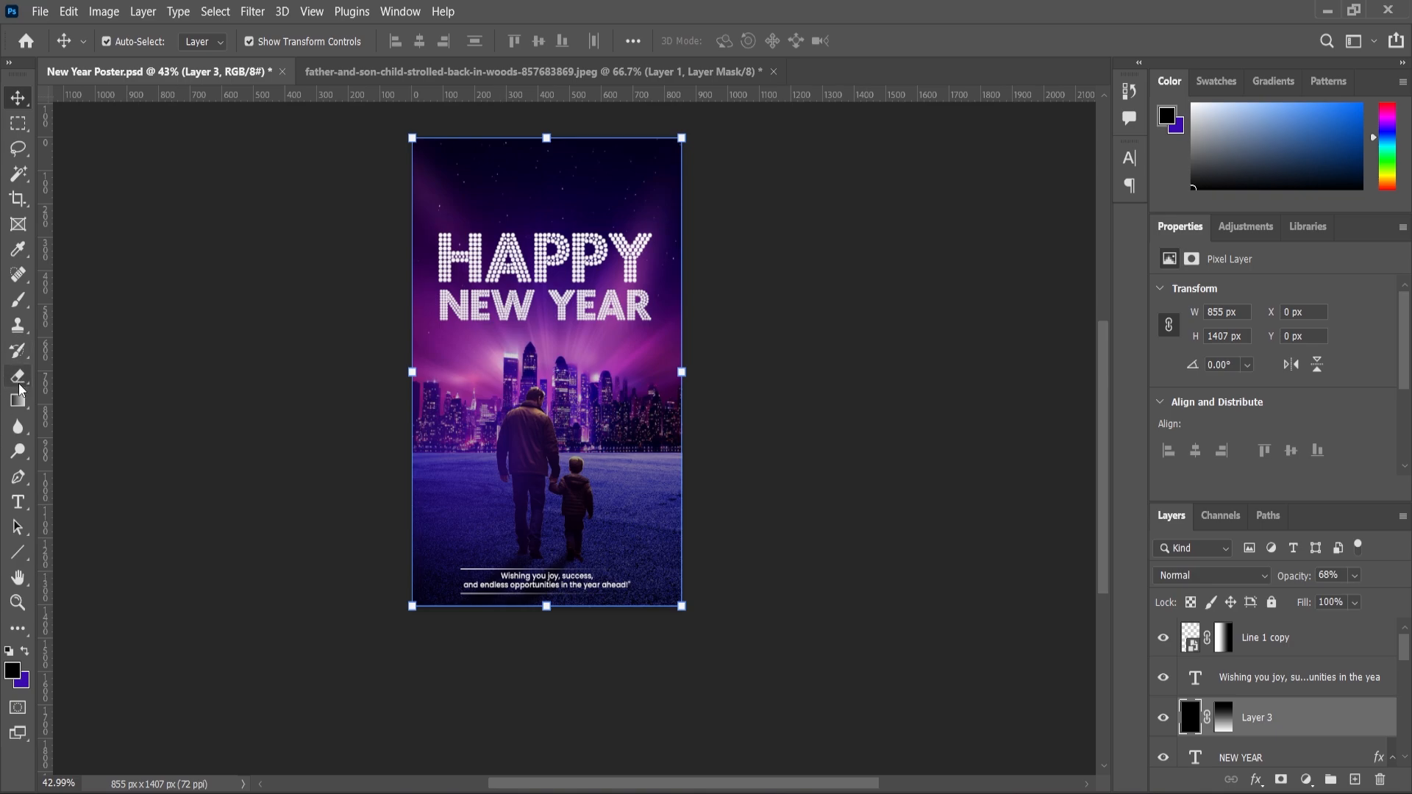
Paint black on the gradient layer's mask with a soft 900 px brush to clear the darkening around the skyline, and compare before and after.
click(19, 308)
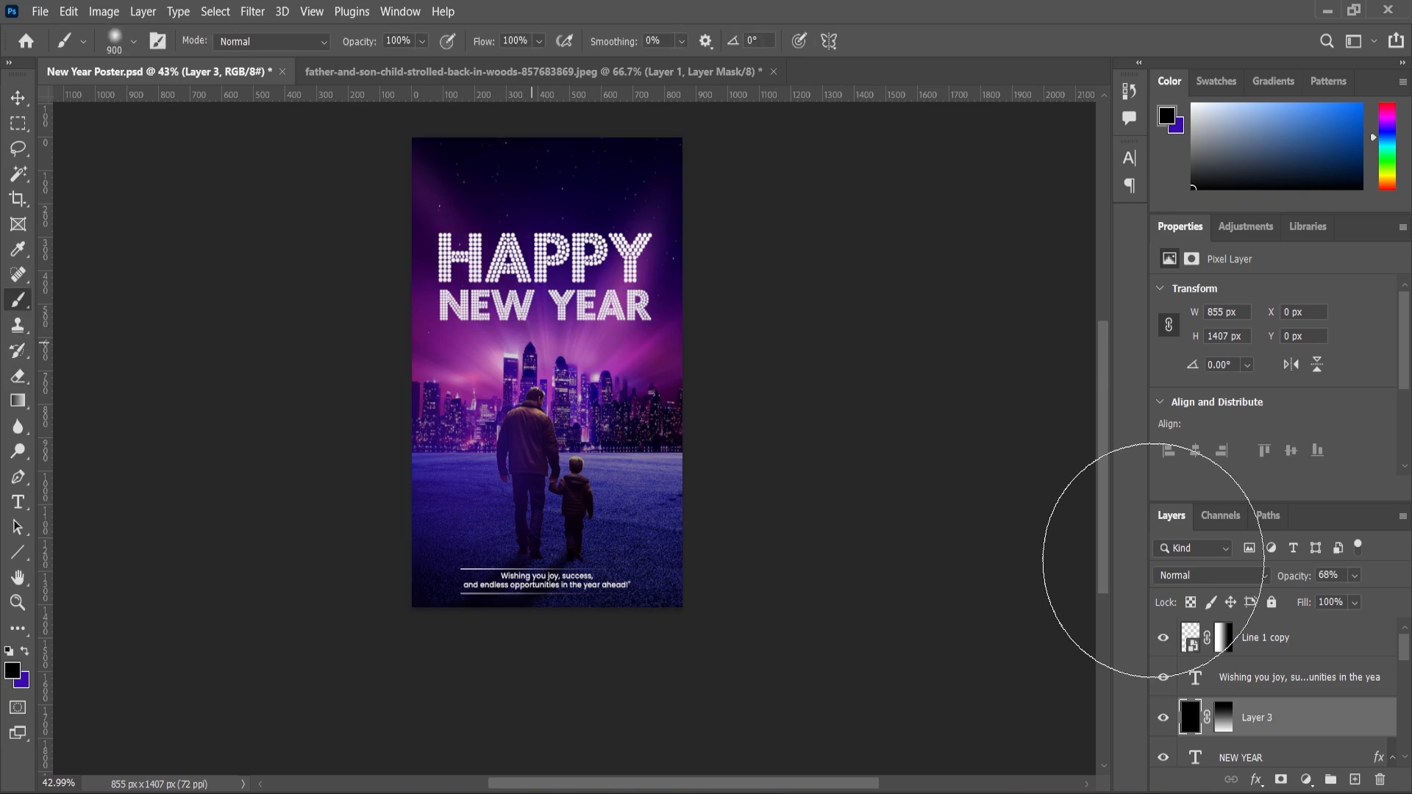
click(1223, 717)
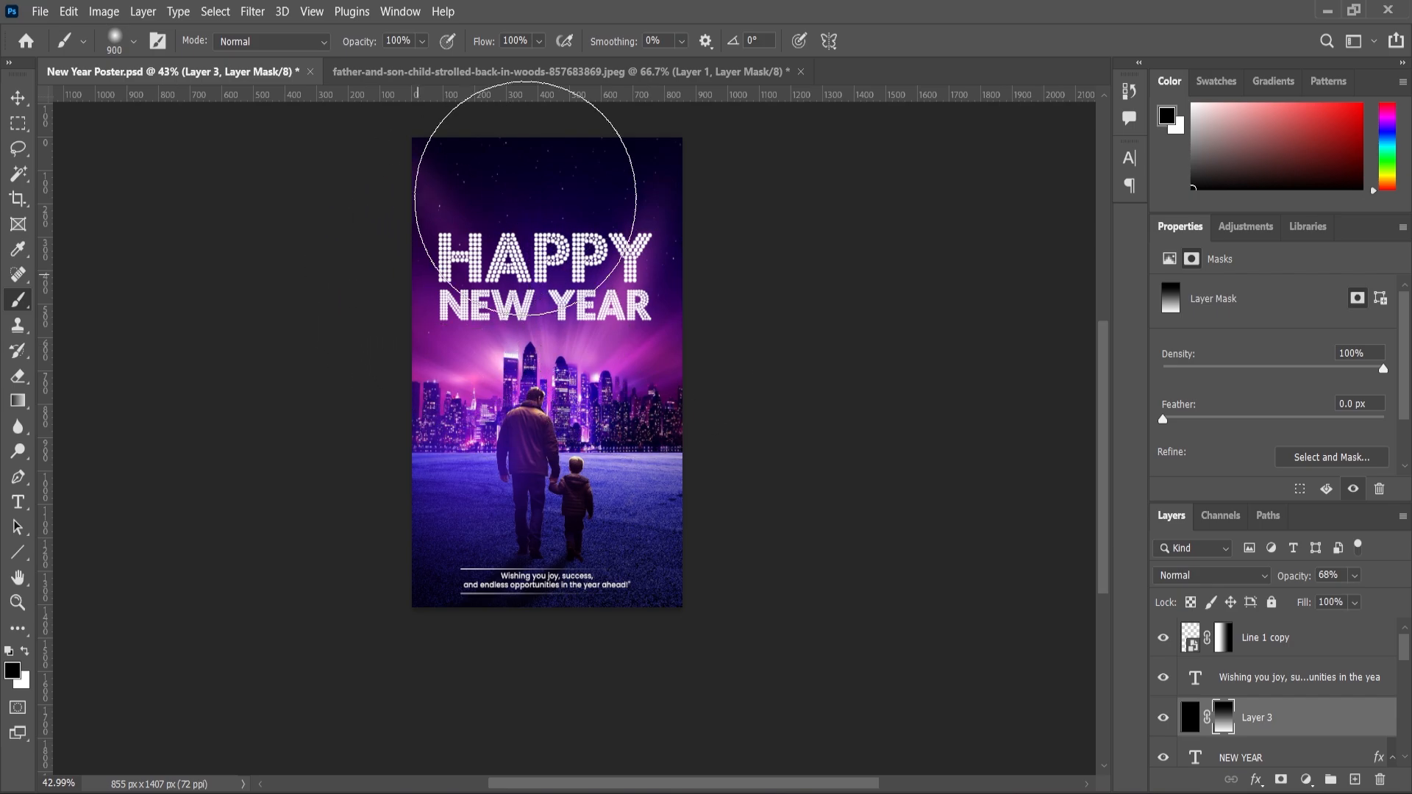
drag(426, 360, 600, 345)
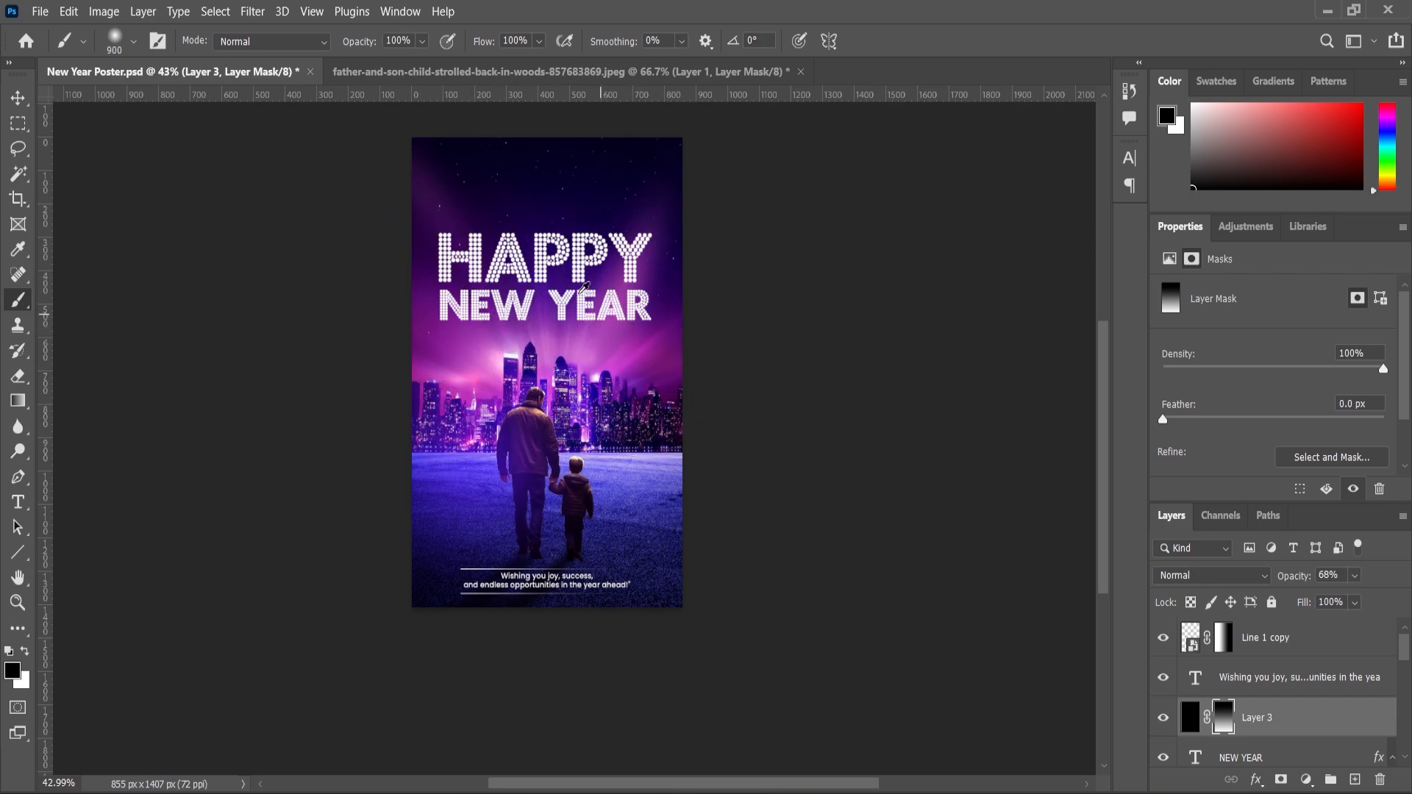
scroll(602, 422, down, 4)
scroll(561, 440, up, 7)
click(1168, 723)
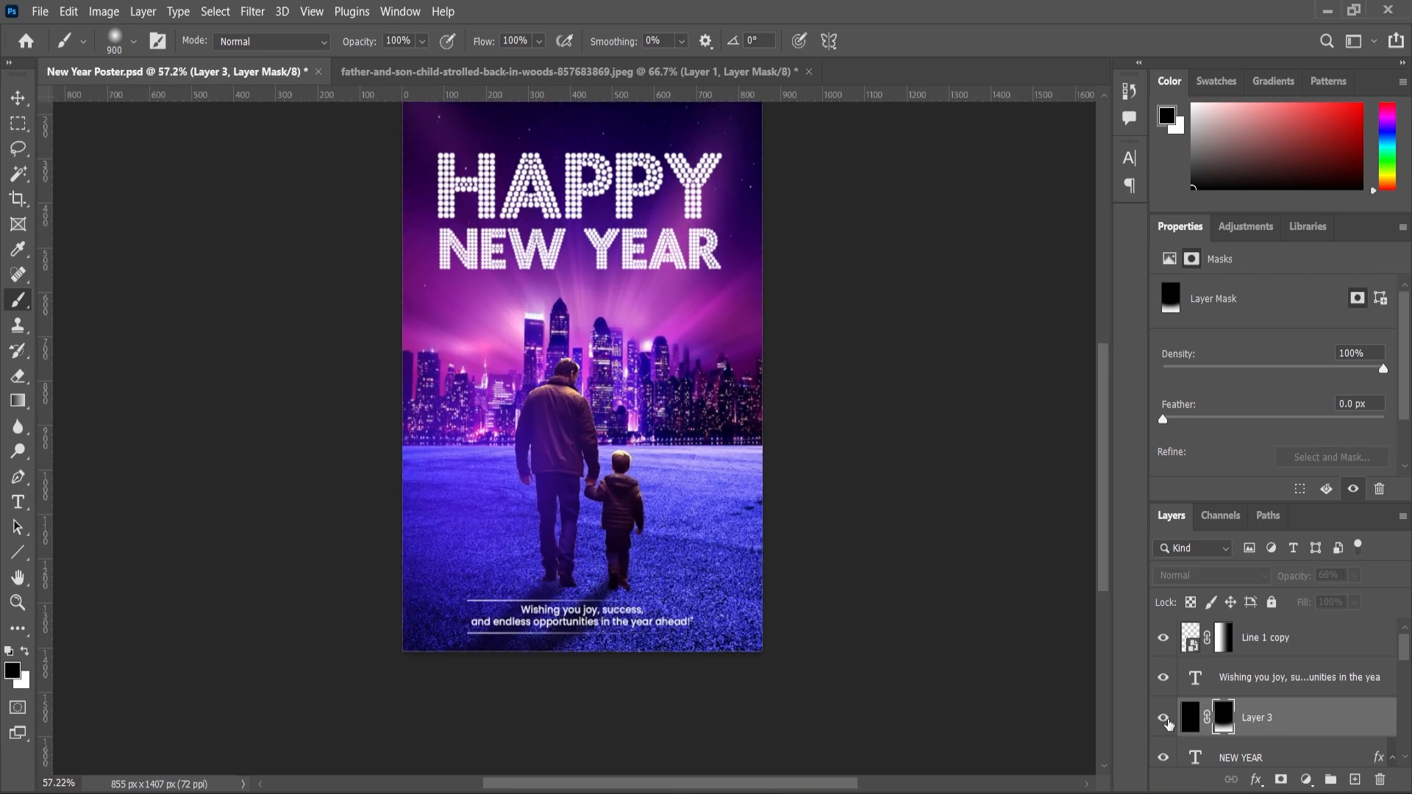
click(1168, 724)
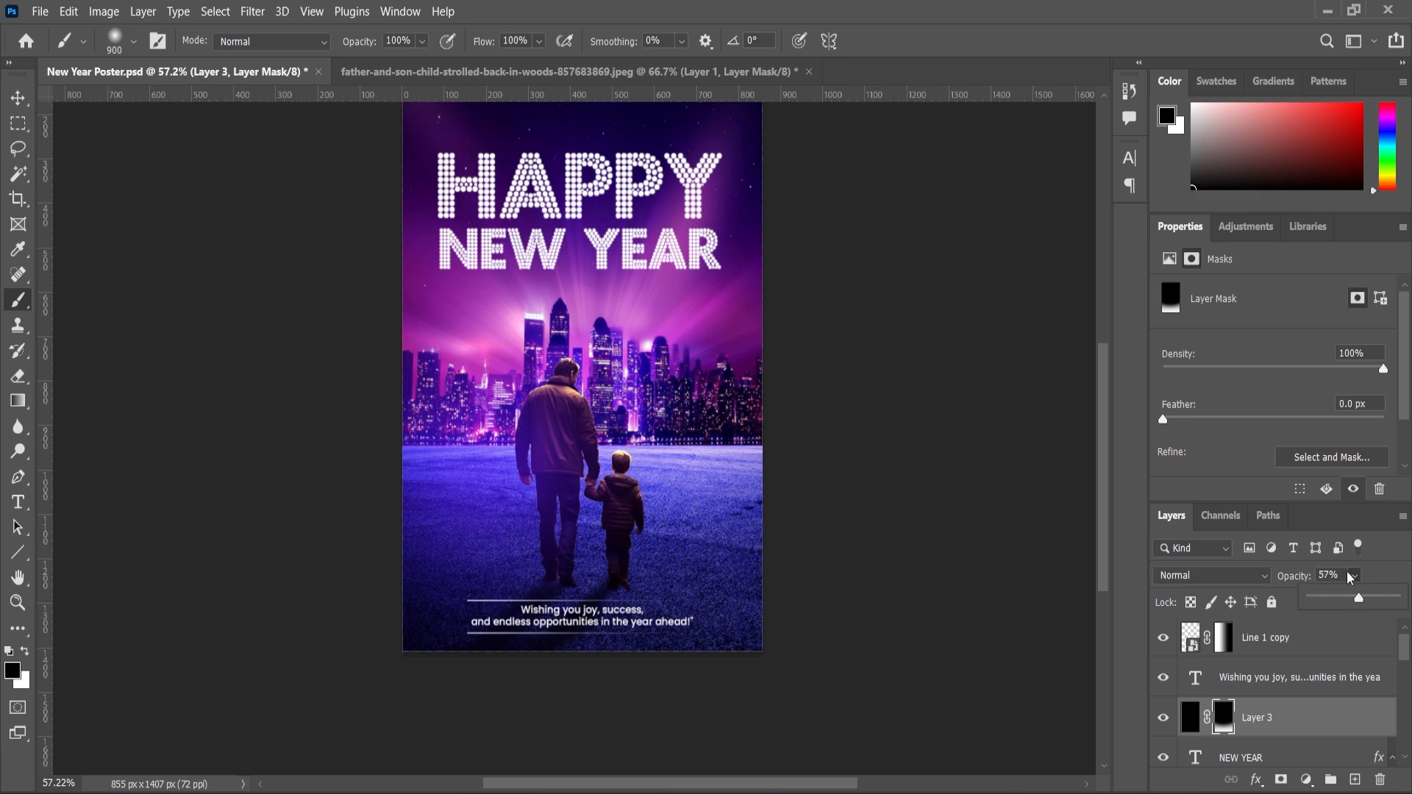
Set the black gradient layer's opacity to 55%.
text(55)
click(18, 603)
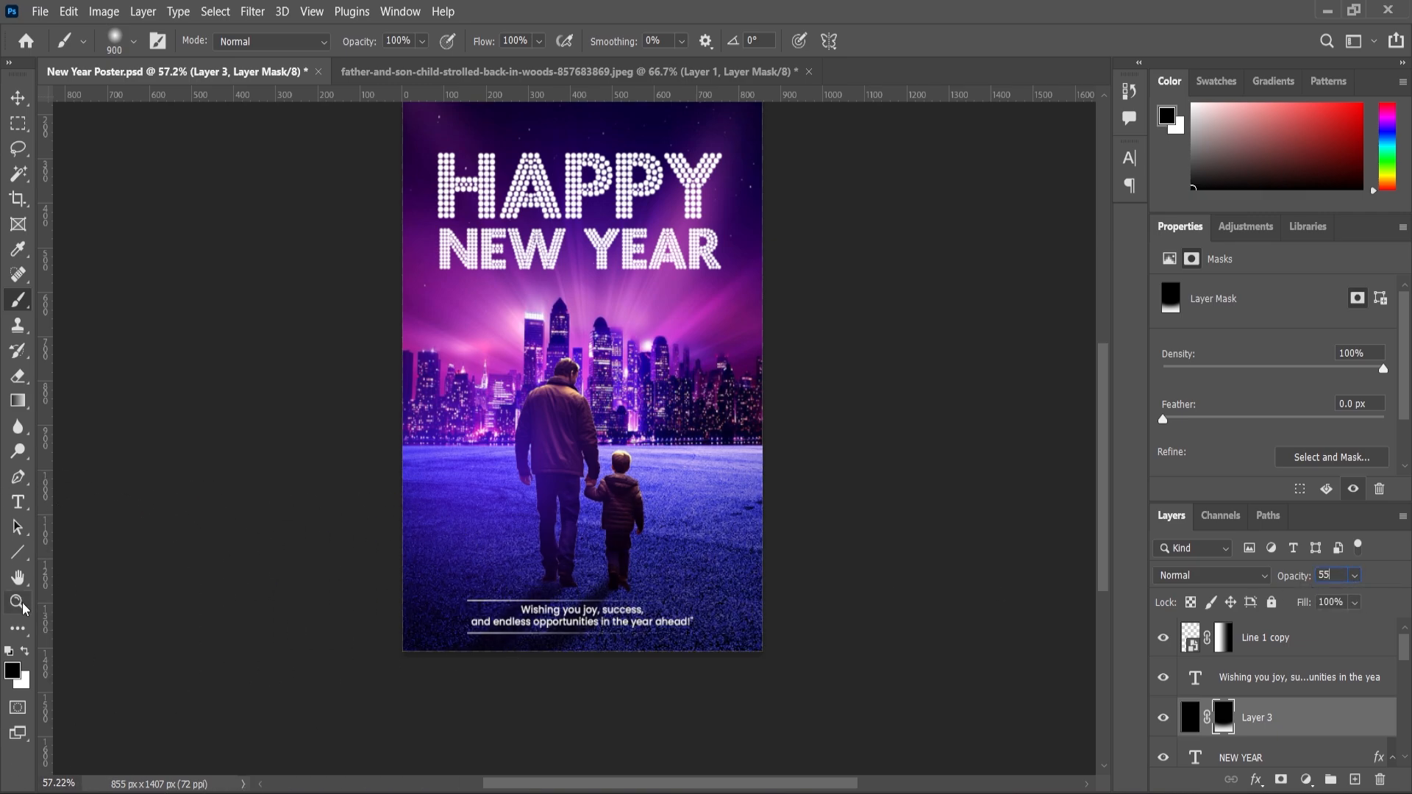
scroll(618, 557, down, 5)
scroll(639, 286, up, 3)
scroll(617, 298, down, 2)
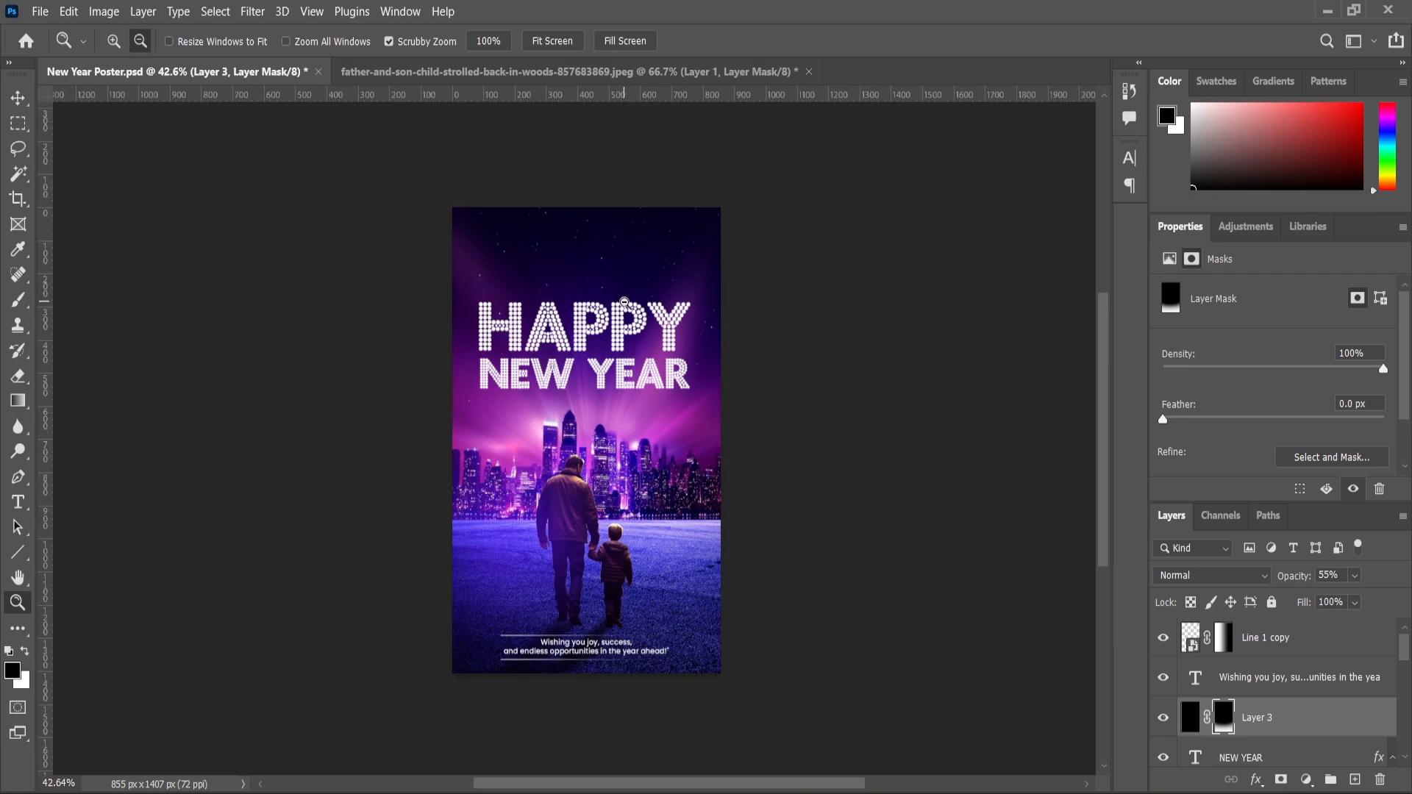
scroll(639, 299, up, 1)
Place Glitter-1 from the image folder into the poster over the sky above the title and set its blend mode to Screen.
key(alt+Tab)
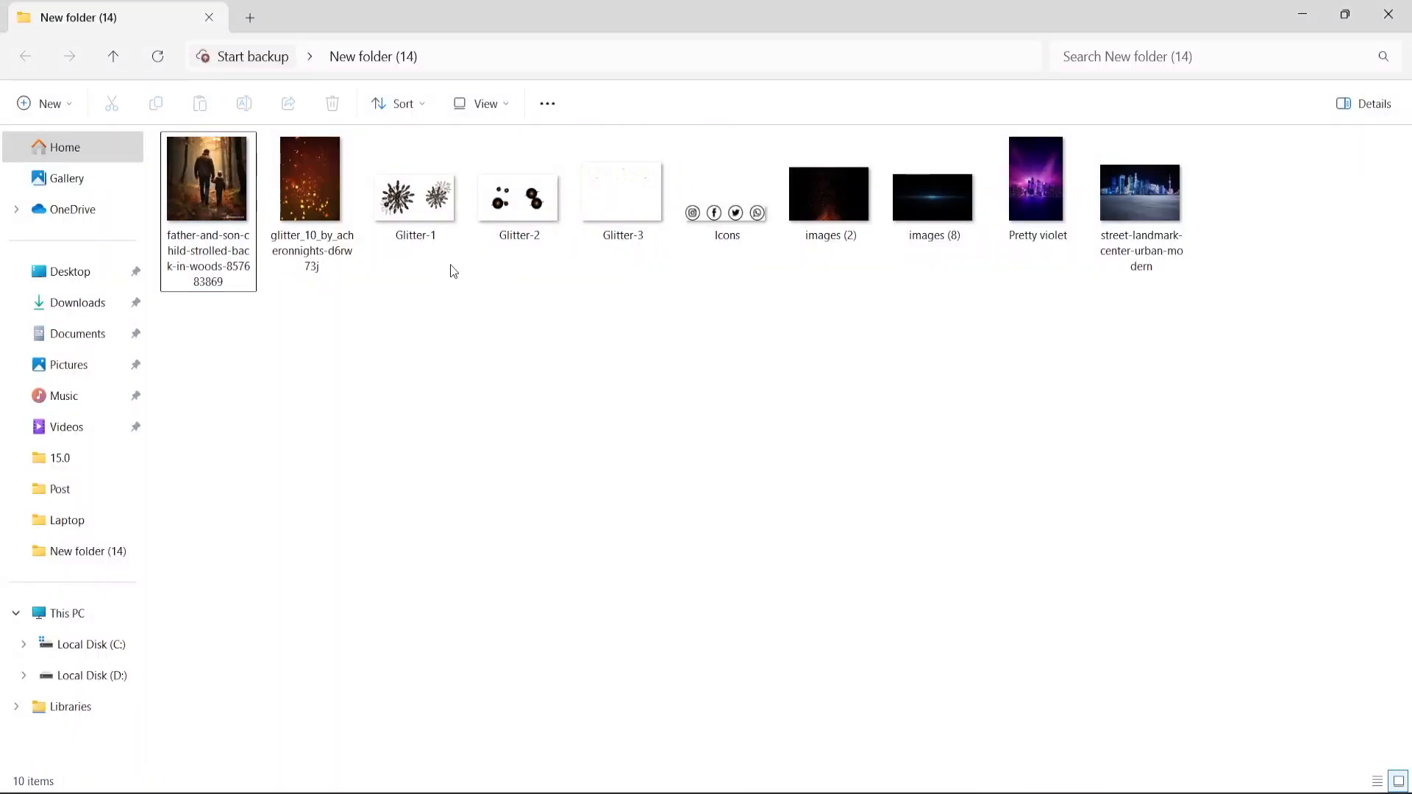
drag(416, 210, 497, 248)
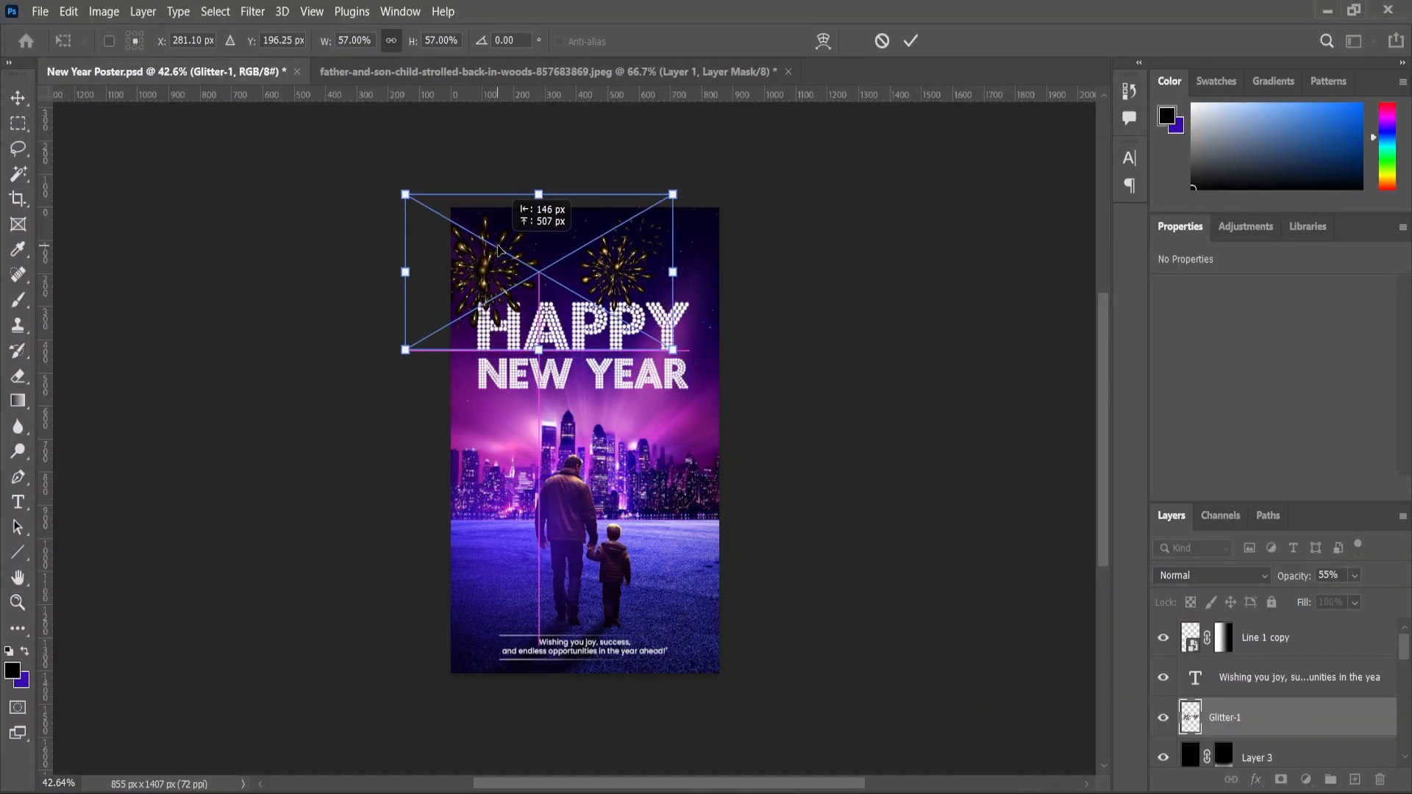
click(1259, 580)
click(1205, 460)
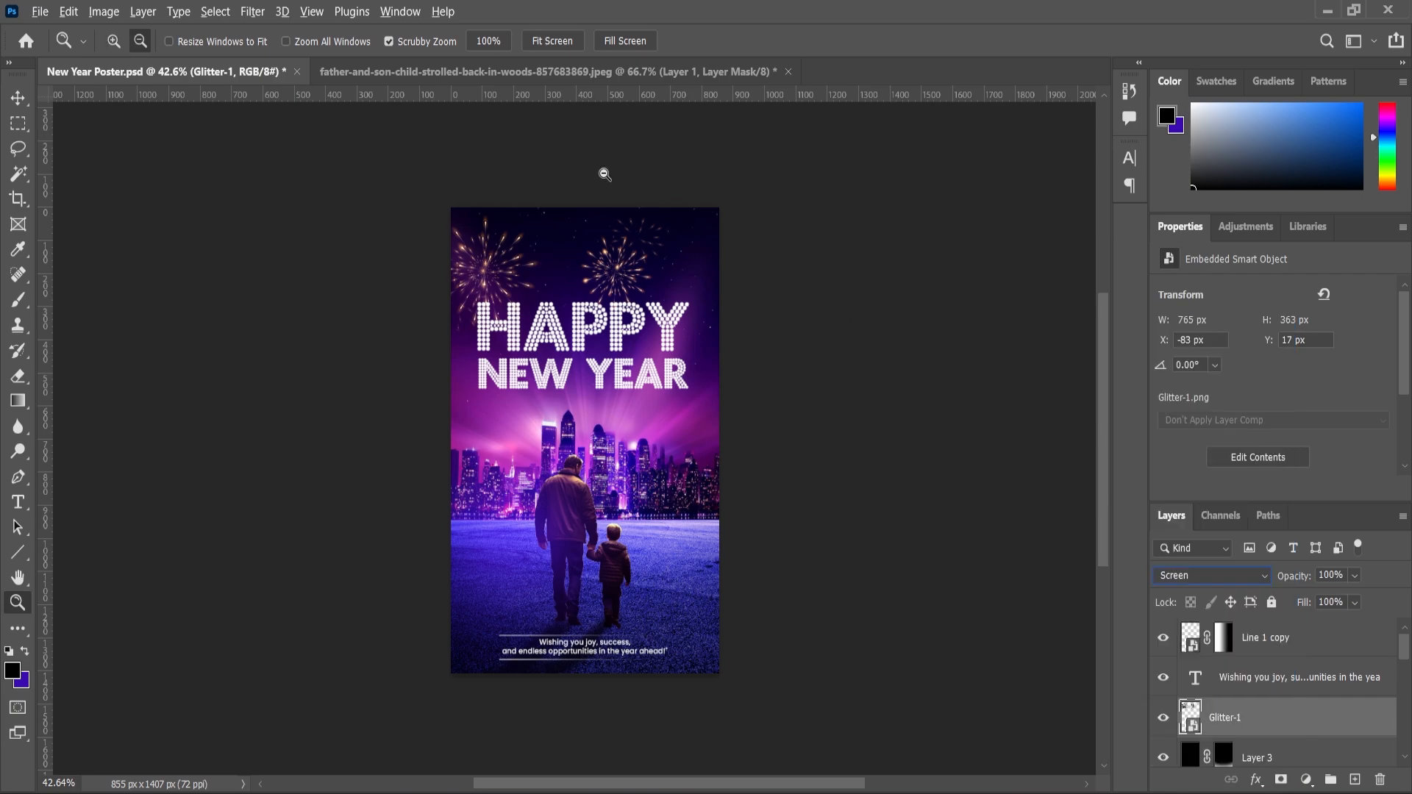
Enlarge the Glitter-1 fireworks to about 68% and position them across the whole width of the upper sky.
click(12, 101)
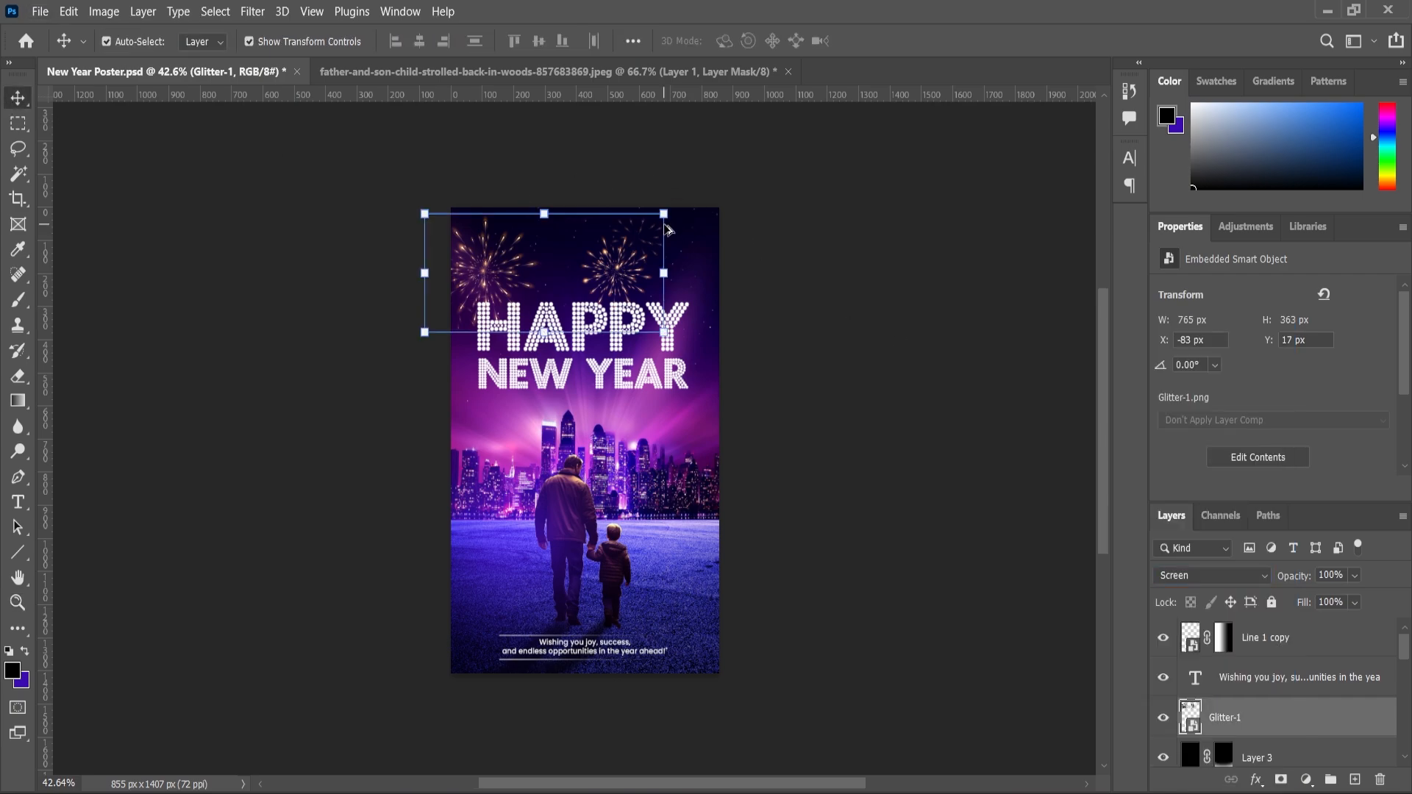
scroll(665, 223, up, 3)
drag(665, 204, 675, 185)
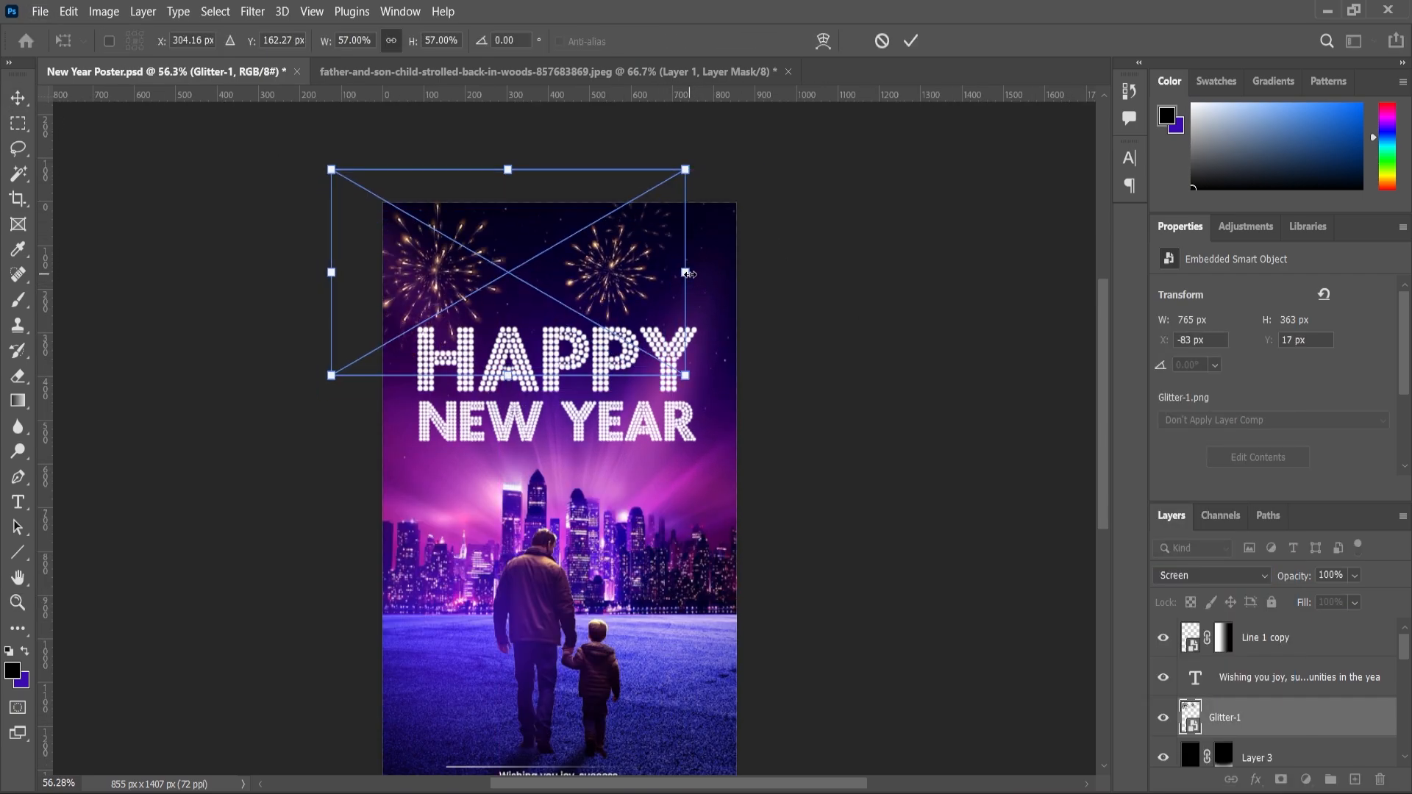
mouse_move(685, 272)
mouse_down()
mouse_move(725, 272)
mouse_move(662, 273)
mouse_up()
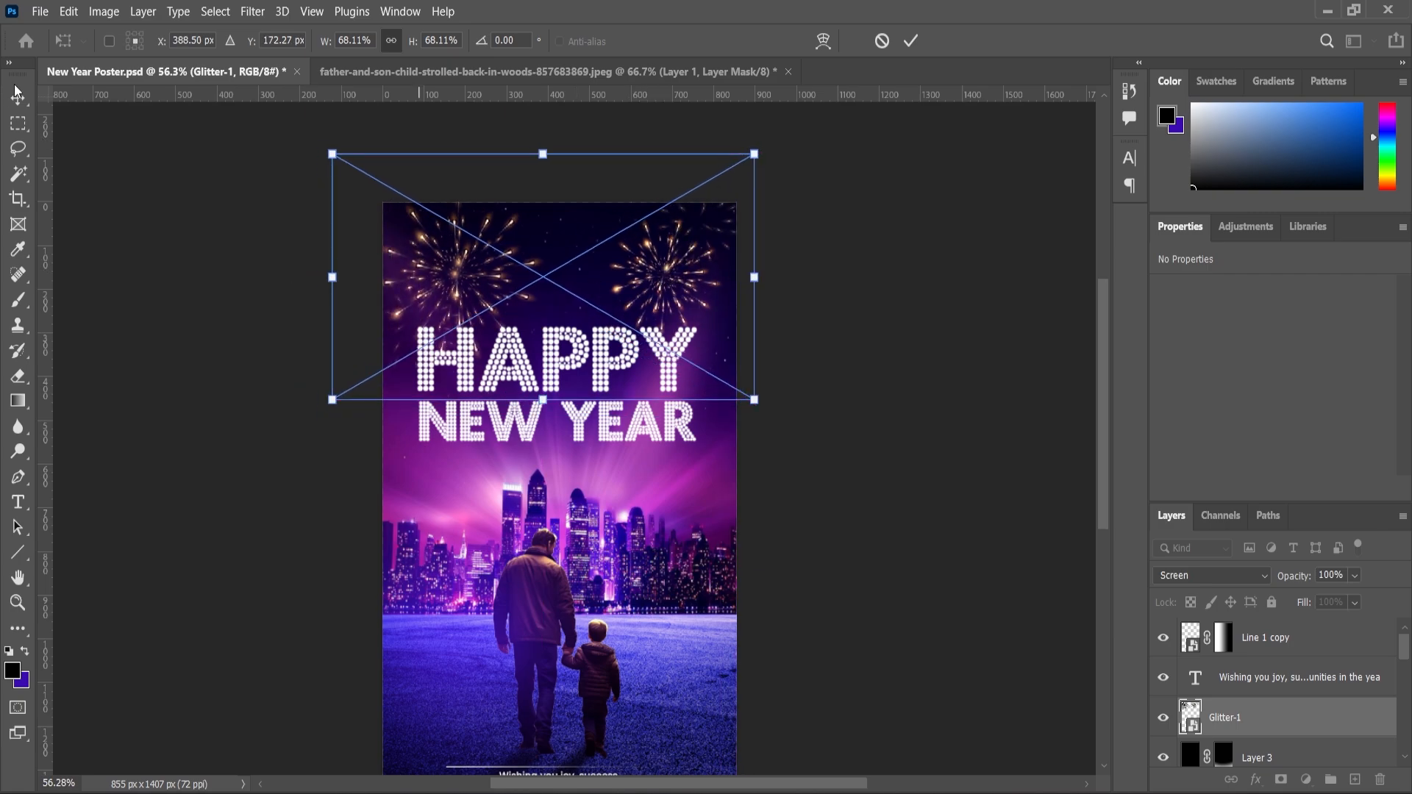
click(16, 99)
click(62, 231)
Move the HAPPY and NEW YEAR title lines together straight down, just above the skyline.
click(577, 426)
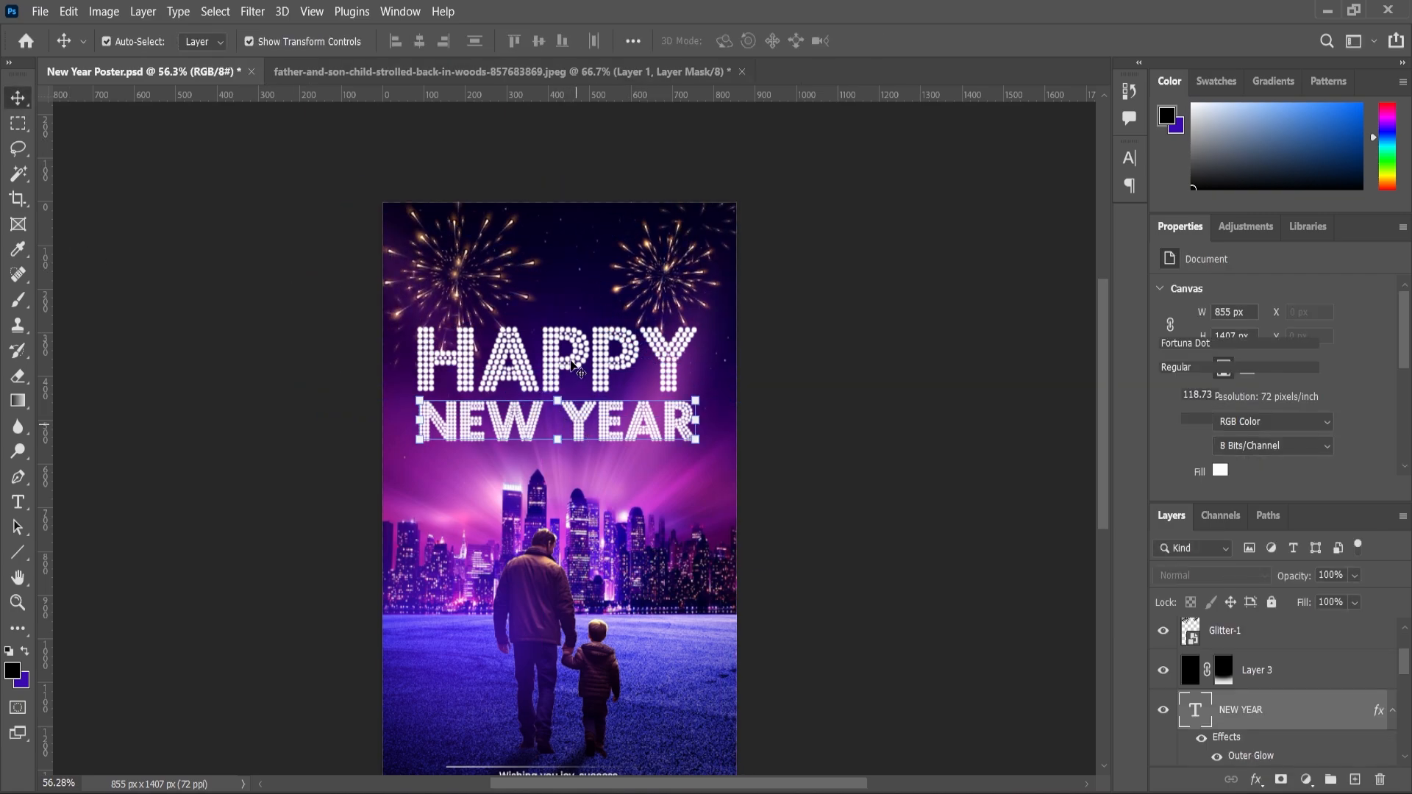
drag(571, 360, 570, 404)
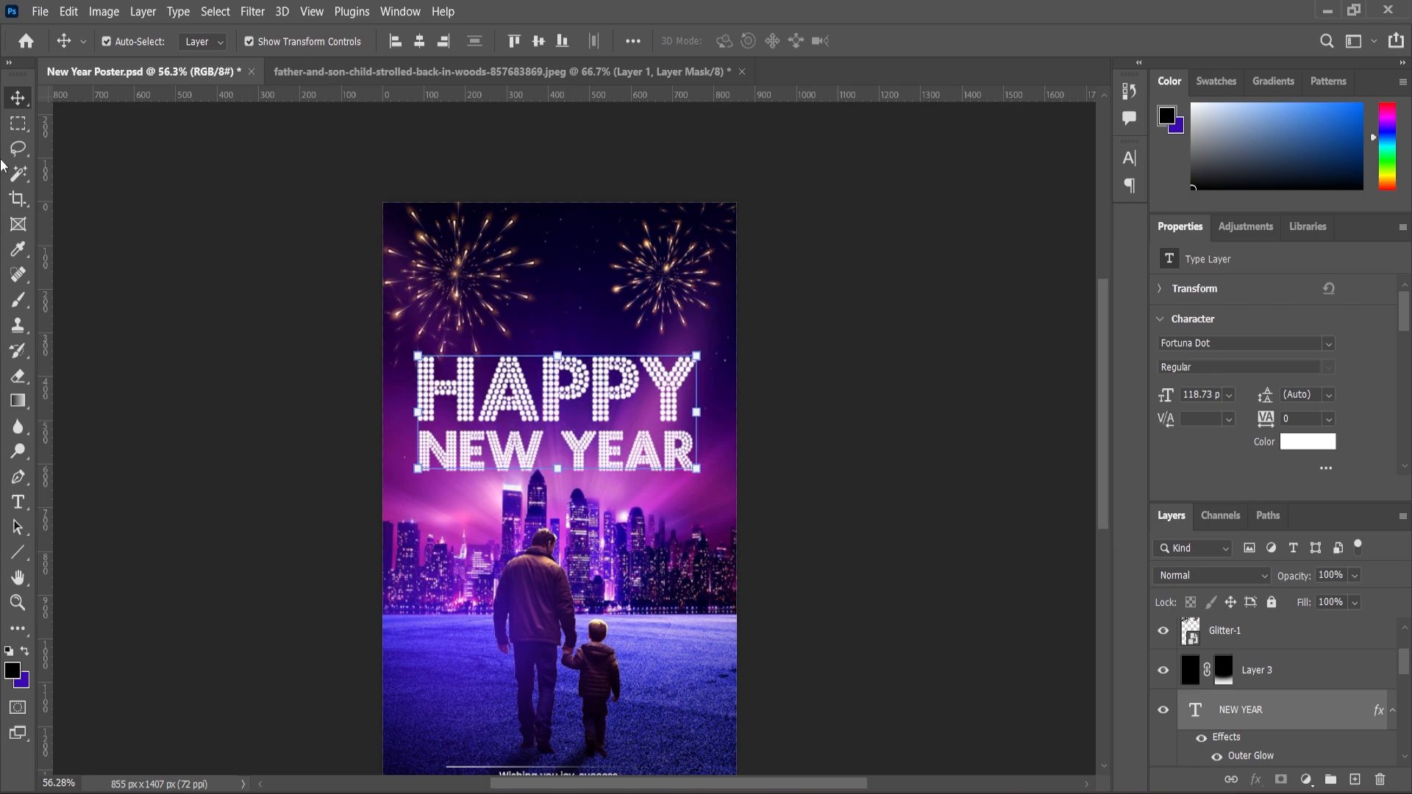
click(99, 194)
scroll(716, 437, down, 3)
scroll(713, 430, up, 2)
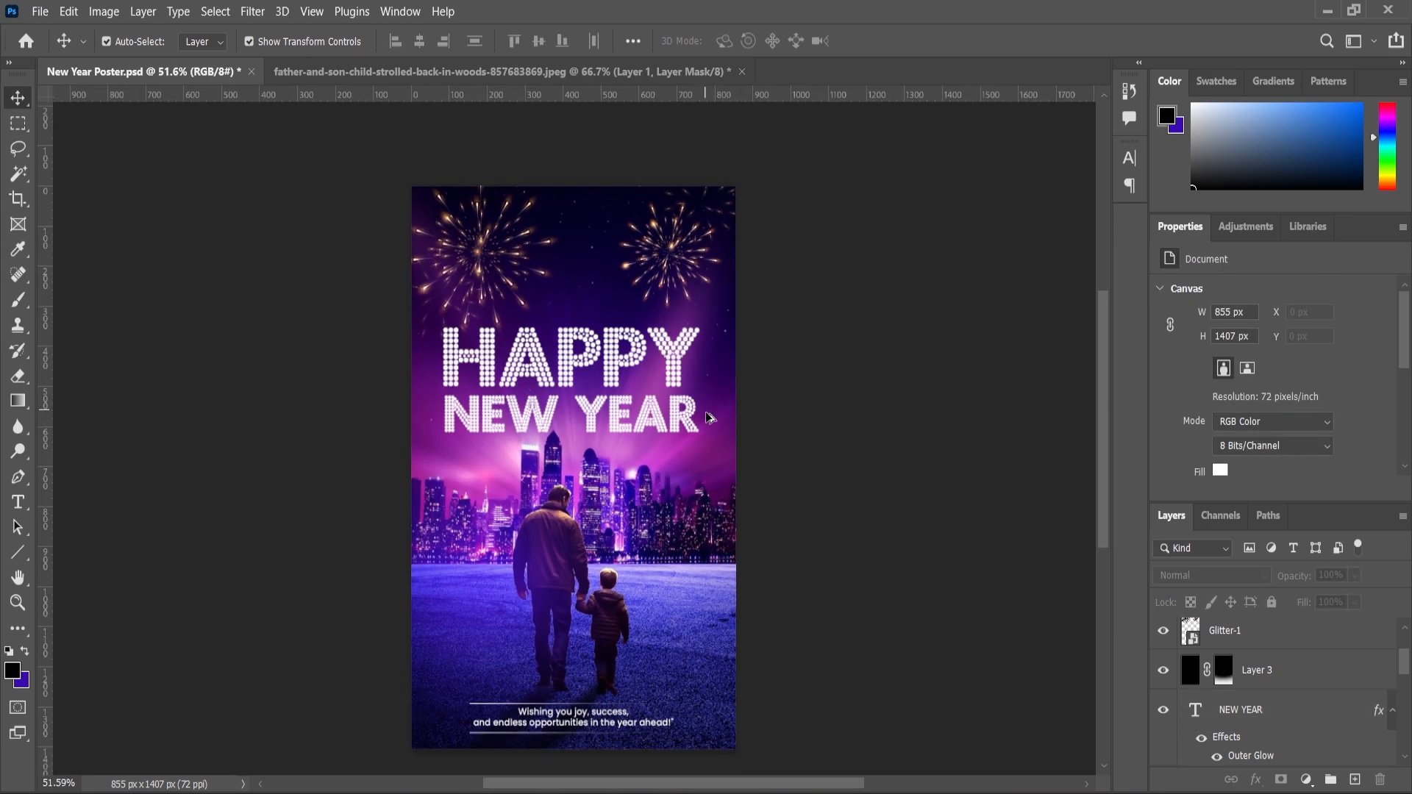
key(ctrl+a)
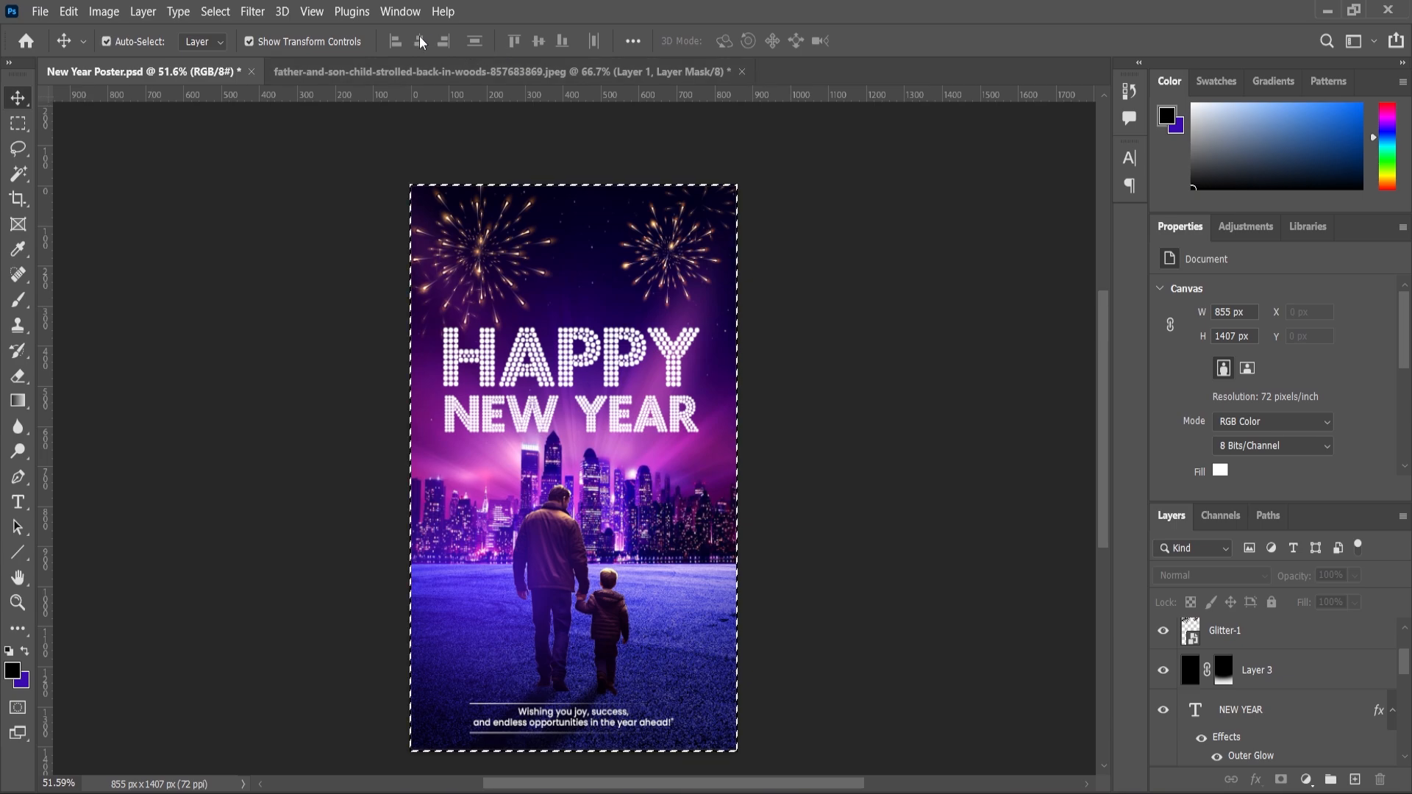
key(ctrl+d)
scroll(811, 366, down, 2)
scroll(812, 366, up, 1)
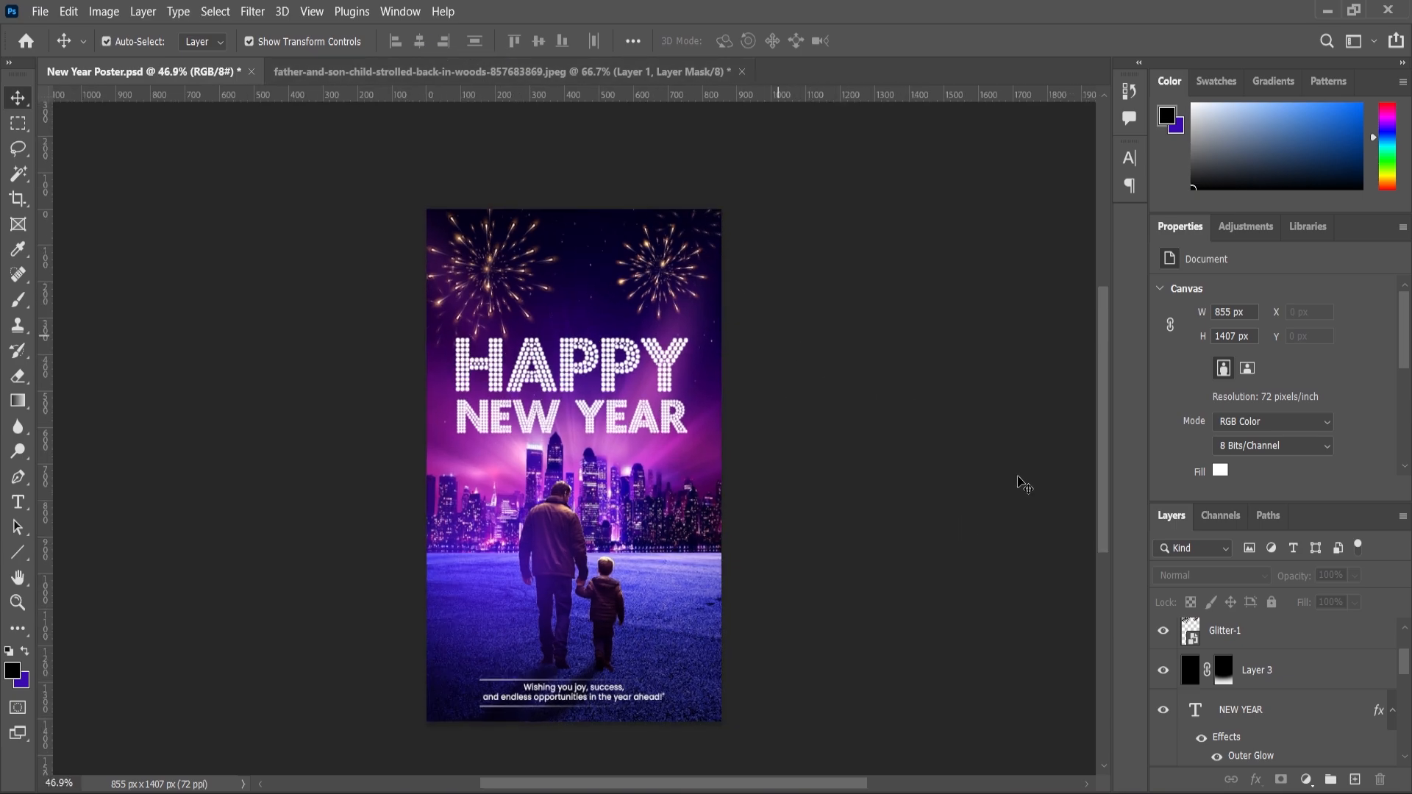
Place Glitter-3 from the image folder over the lower part of the poster, scaled to about 897 × 520 px at X -4, Y 834.
mouse_move(829, 792)
click(832, 718)
drag(631, 206, 658, 652)
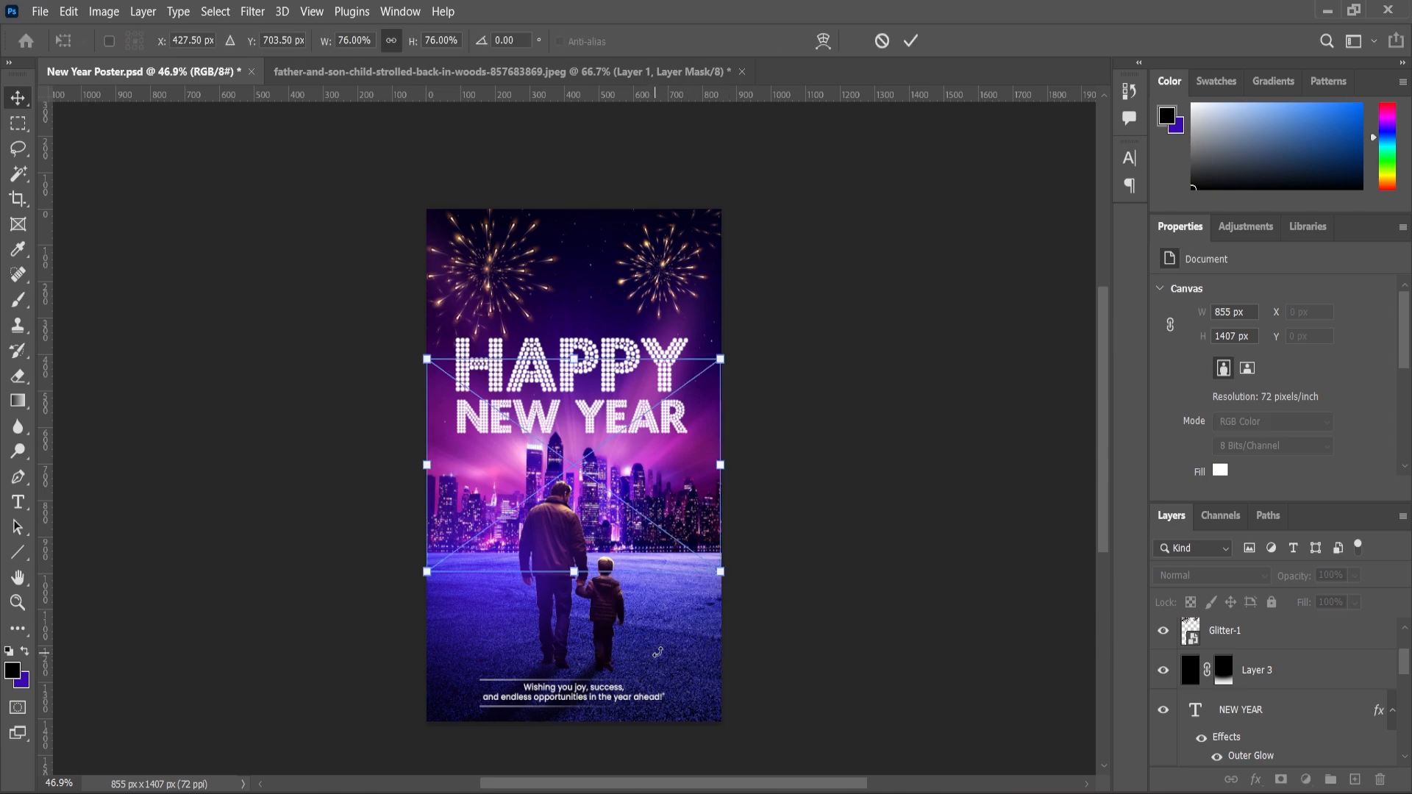
drag(572, 465, 573, 624)
drag(726, 518, 741, 506)
click(18, 101)
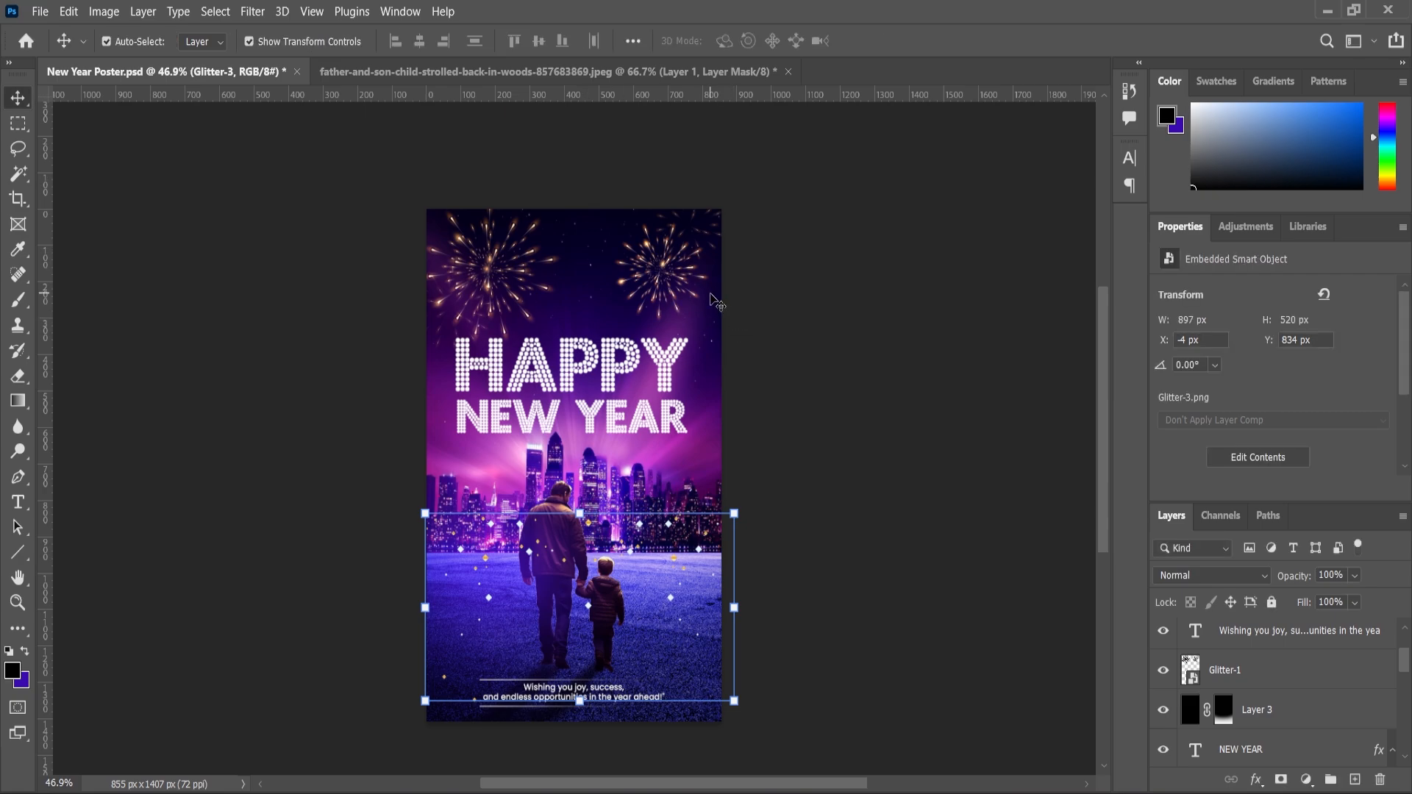
Add a layer mask to Glitter-3 and paint out the sparkles over the father and son with a 100 px black brush.
scroll(550, 657, up, 3)
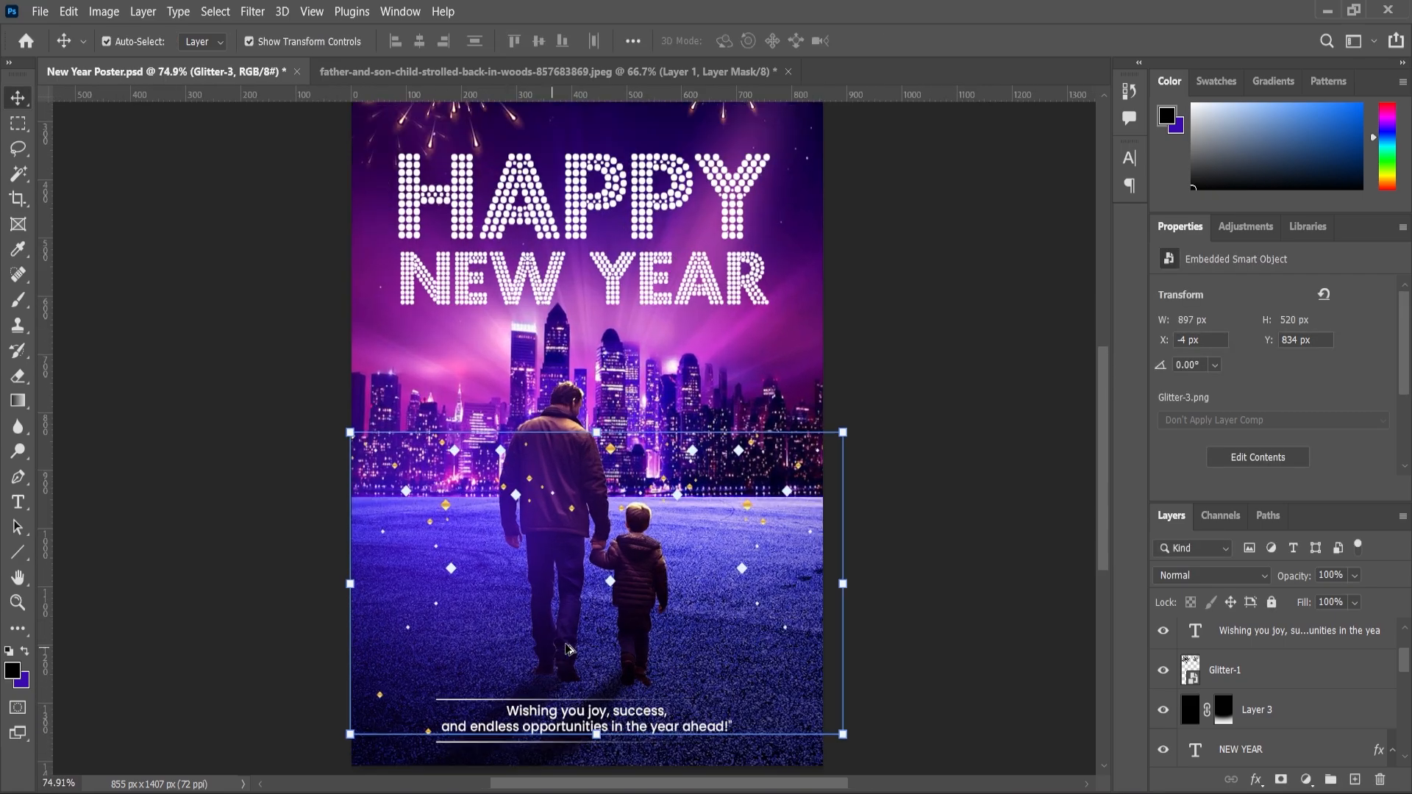
click(1280, 779)
key(b)
scroll(516, 523, up, 1)
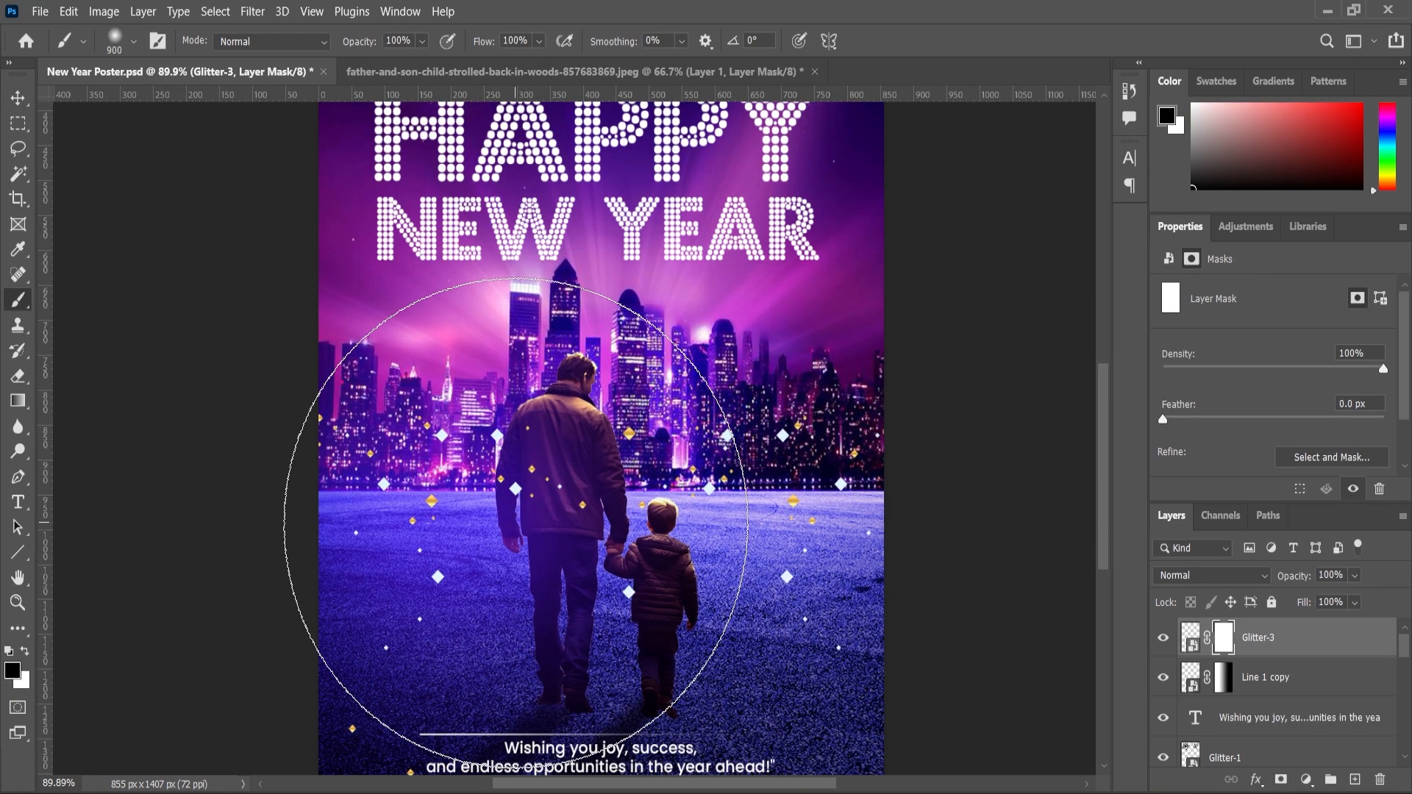
key(bracketleft)
key(bracketleft)
key(bracketleft)
key(bracketleft)
key(bracketleft)
key(bracketleft)
key(bracketleft)
key(bracketleft)
key(bracketleft)
key(bracketleft)
key(bracketleft)
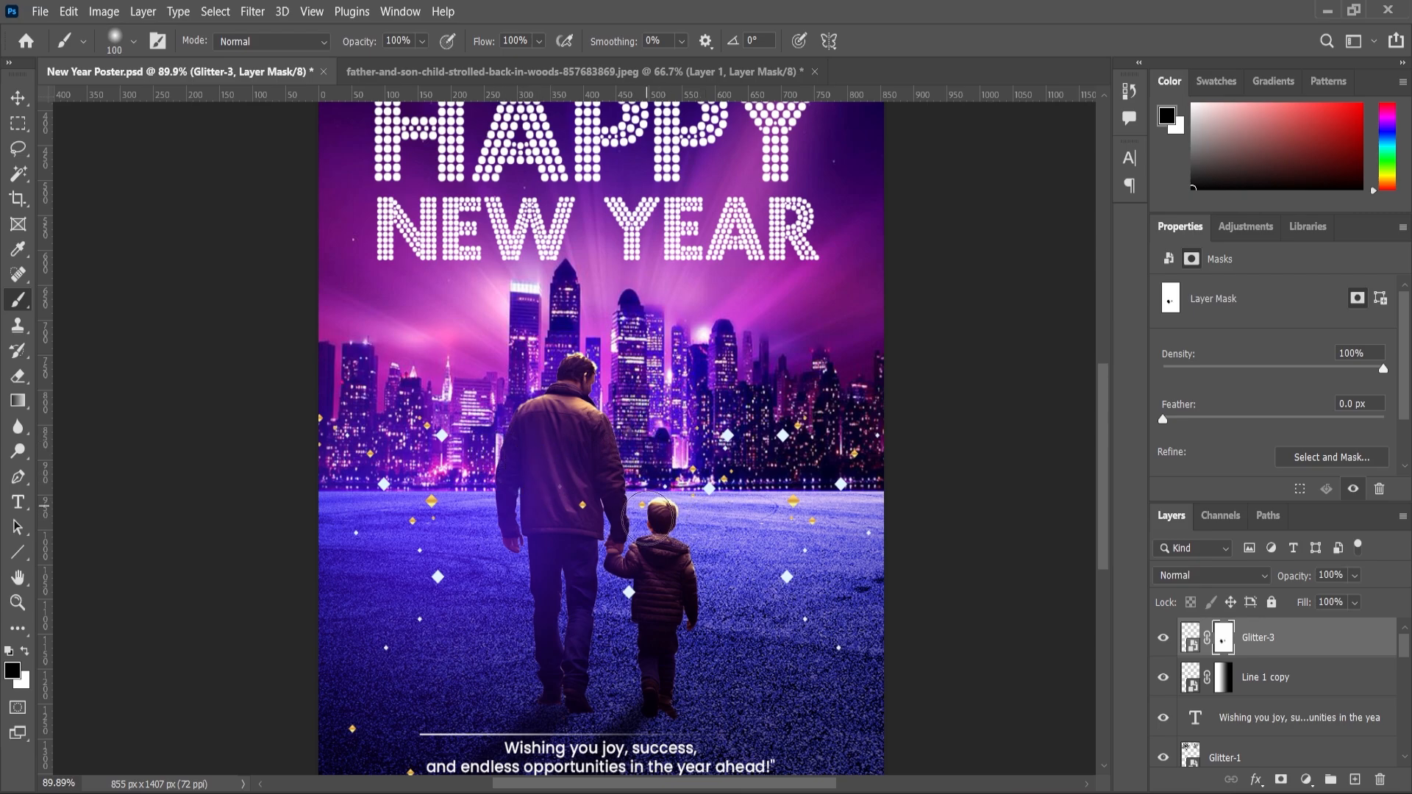
scroll(625, 559, down, 4)
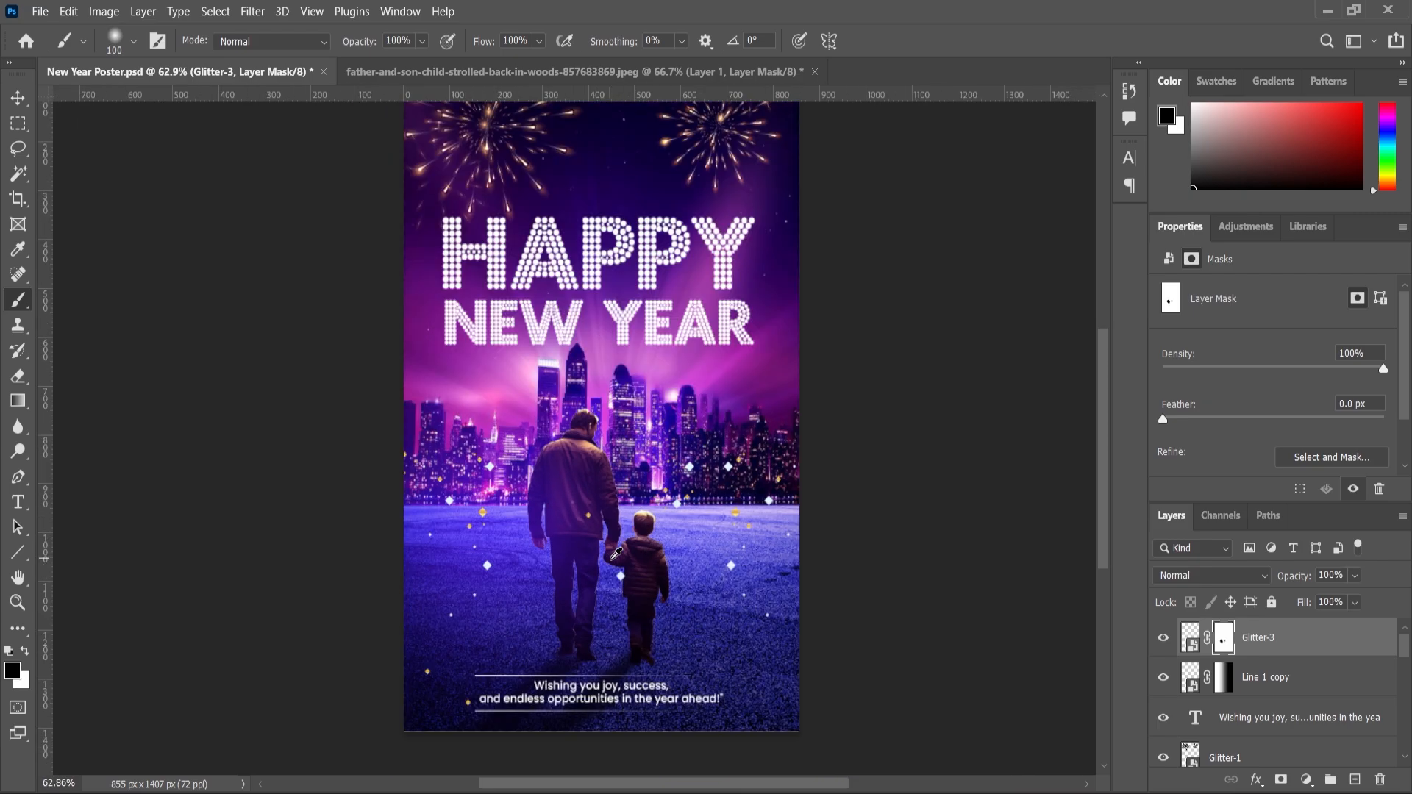
Enlarge Glitter-3 to about 110.57% and move it down over the ground, centred at about X 450 px, Y 1178 px.
click(16, 100)
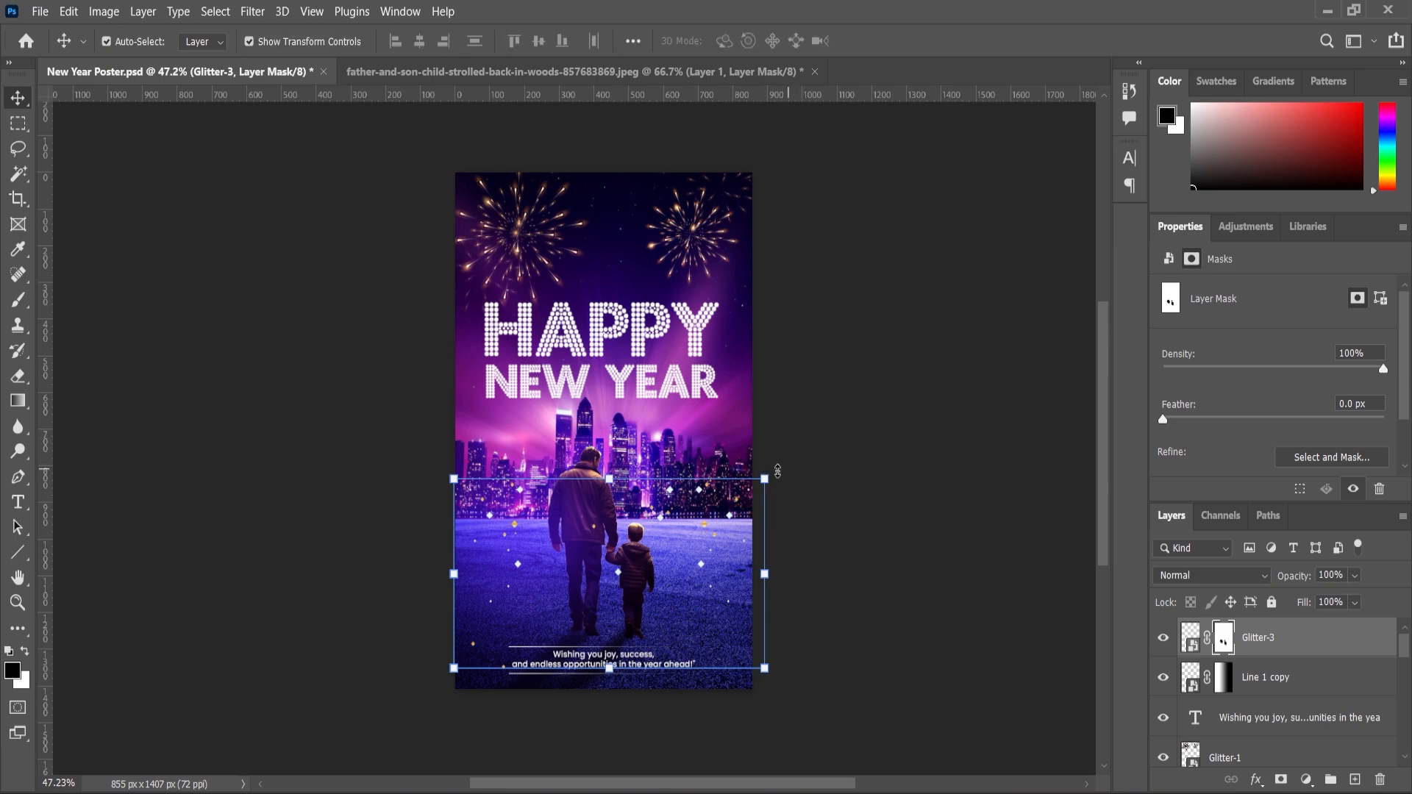
drag(770, 472, 728, 531)
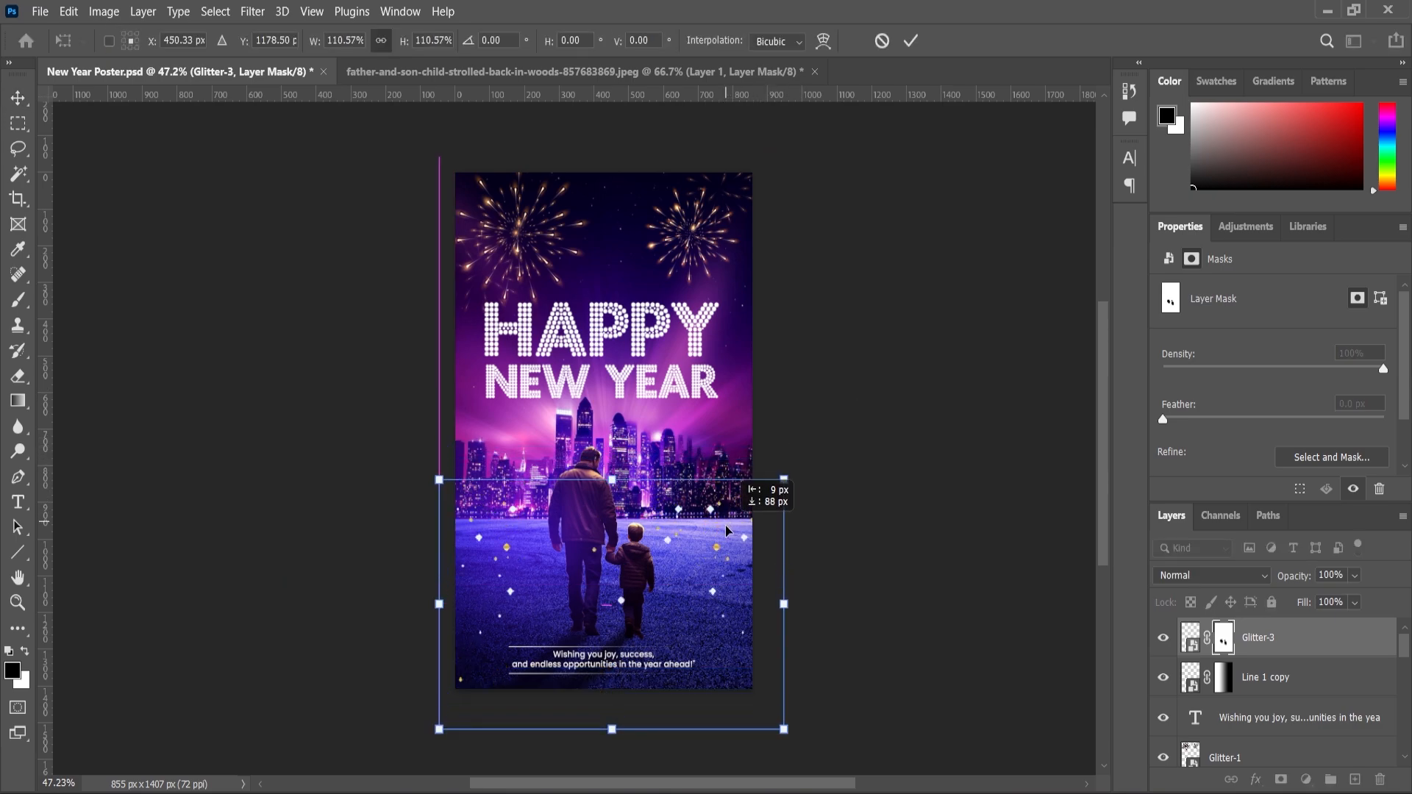
click(16, 99)
click(185, 287)
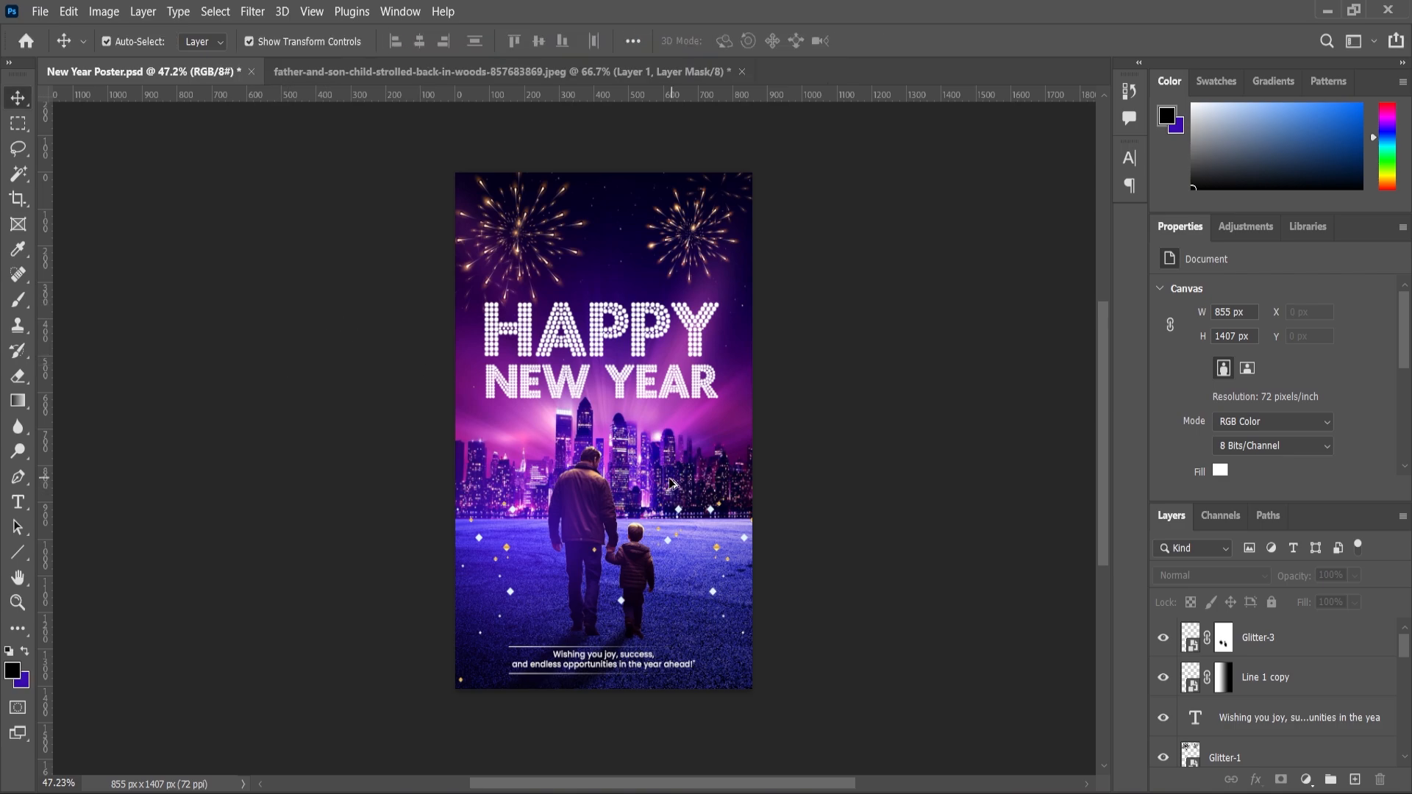
scroll(669, 483, down, 1)
scroll(676, 506, up, 3)
Place Glitter-2 from the image folder over the skyline, scaled to about 65.6%.
key(alt+Tab)
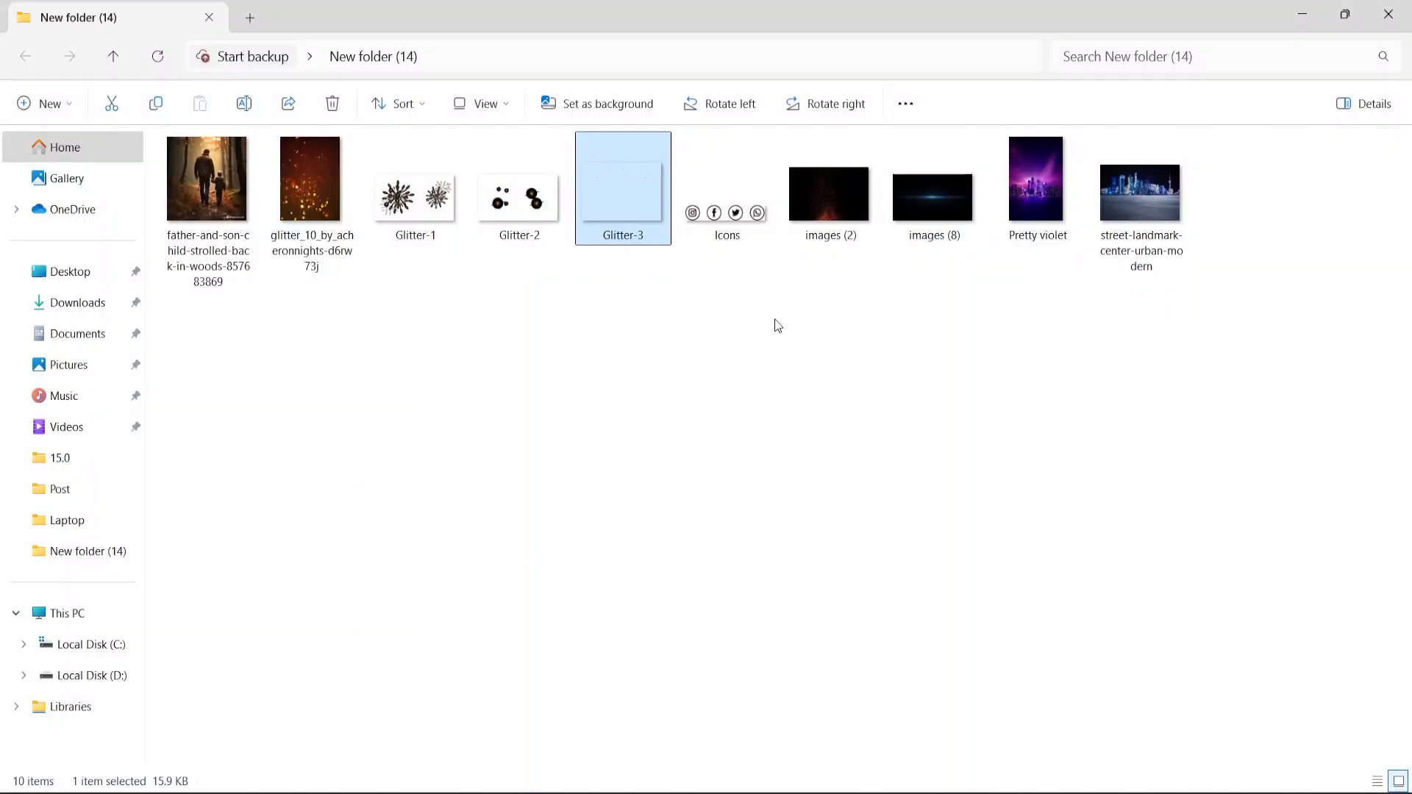
drag(500, 214, 829, 607)
drag(991, 788, 678, 555)
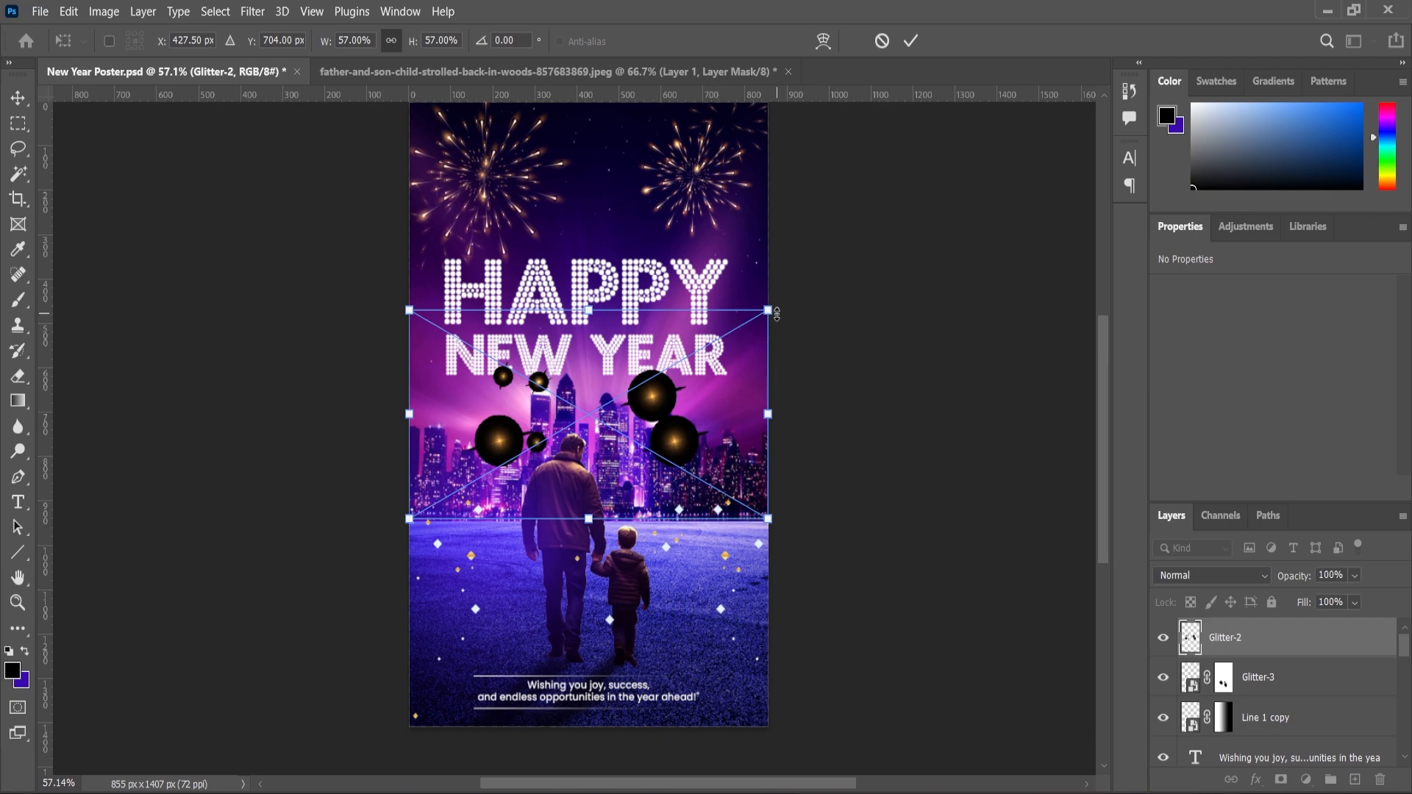
drag(774, 309, 800, 293)
key(Return)
Set the Glitter-2 blend mode to Screen and nudge it to about X 415.9 px, Y 703.5 px.
click(1263, 581)
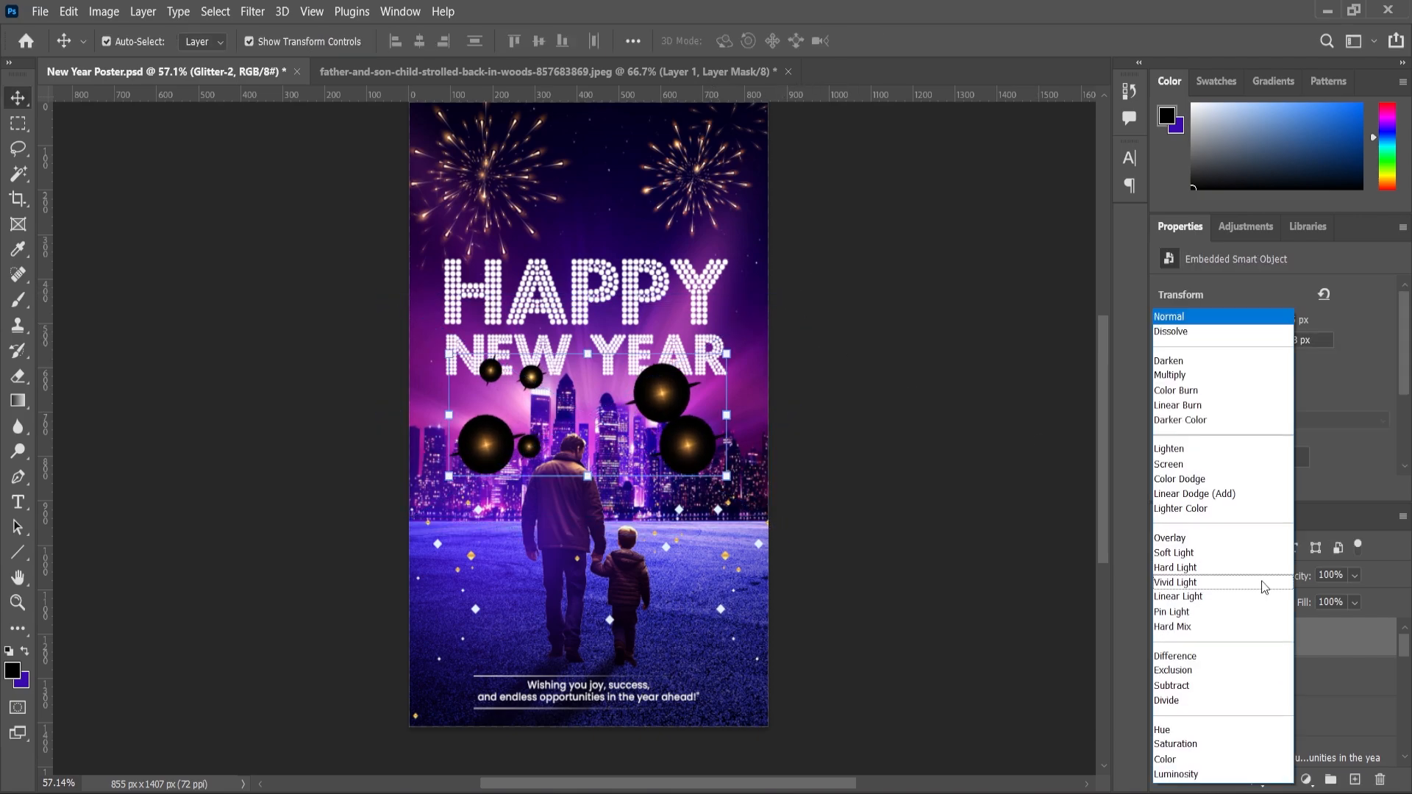
click(1199, 465)
mouse_move(728, 355)
mouse_down()
mouse_move(788, 289)
mouse_move(726, 356)
mouse_up()
click(17, 98)
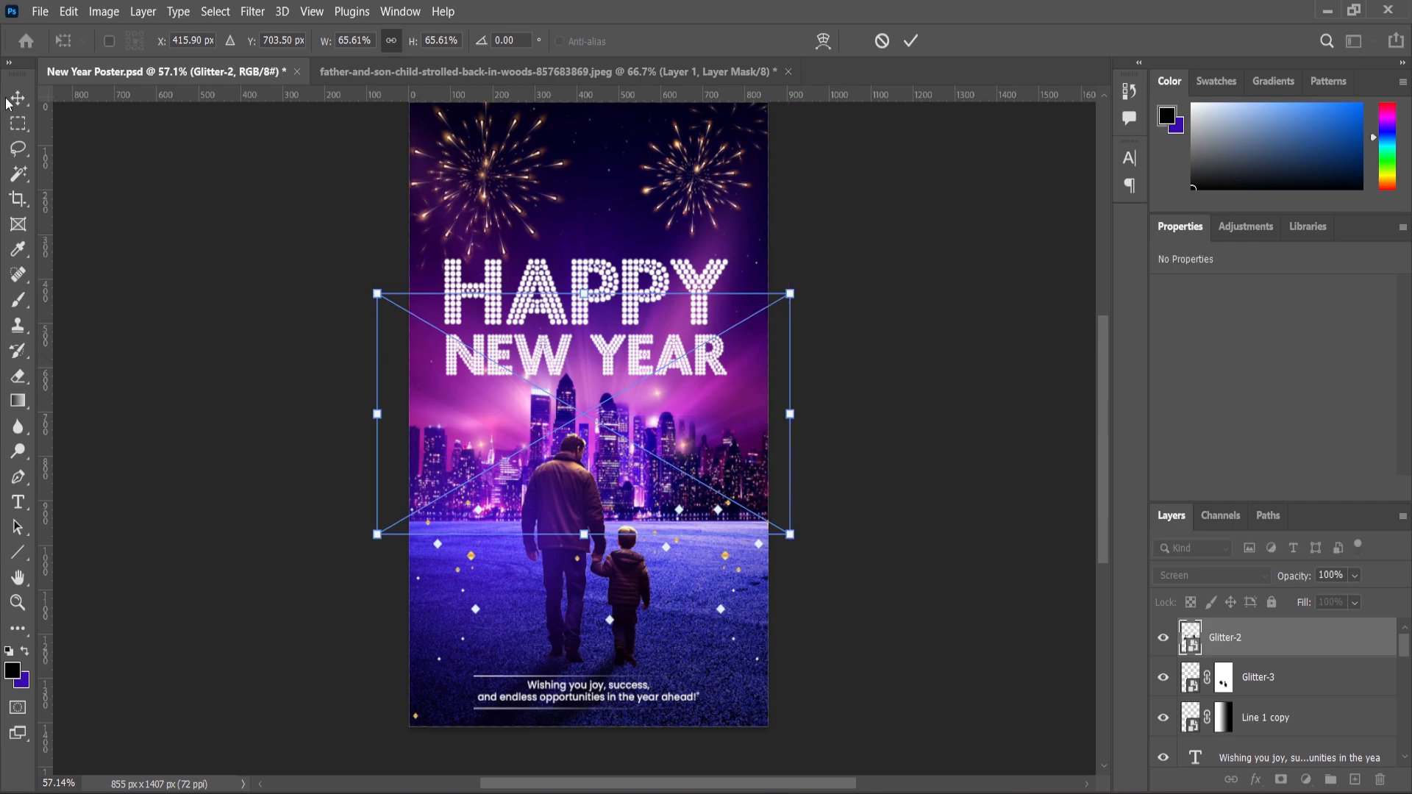
click(110, 240)
Move the Glitter-3 sparkles slightly down so they sit on the ground below the skyline.
scroll(725, 538, down, 3)
scroll(690, 564, up, 3)
scroll(690, 564, up, 3)
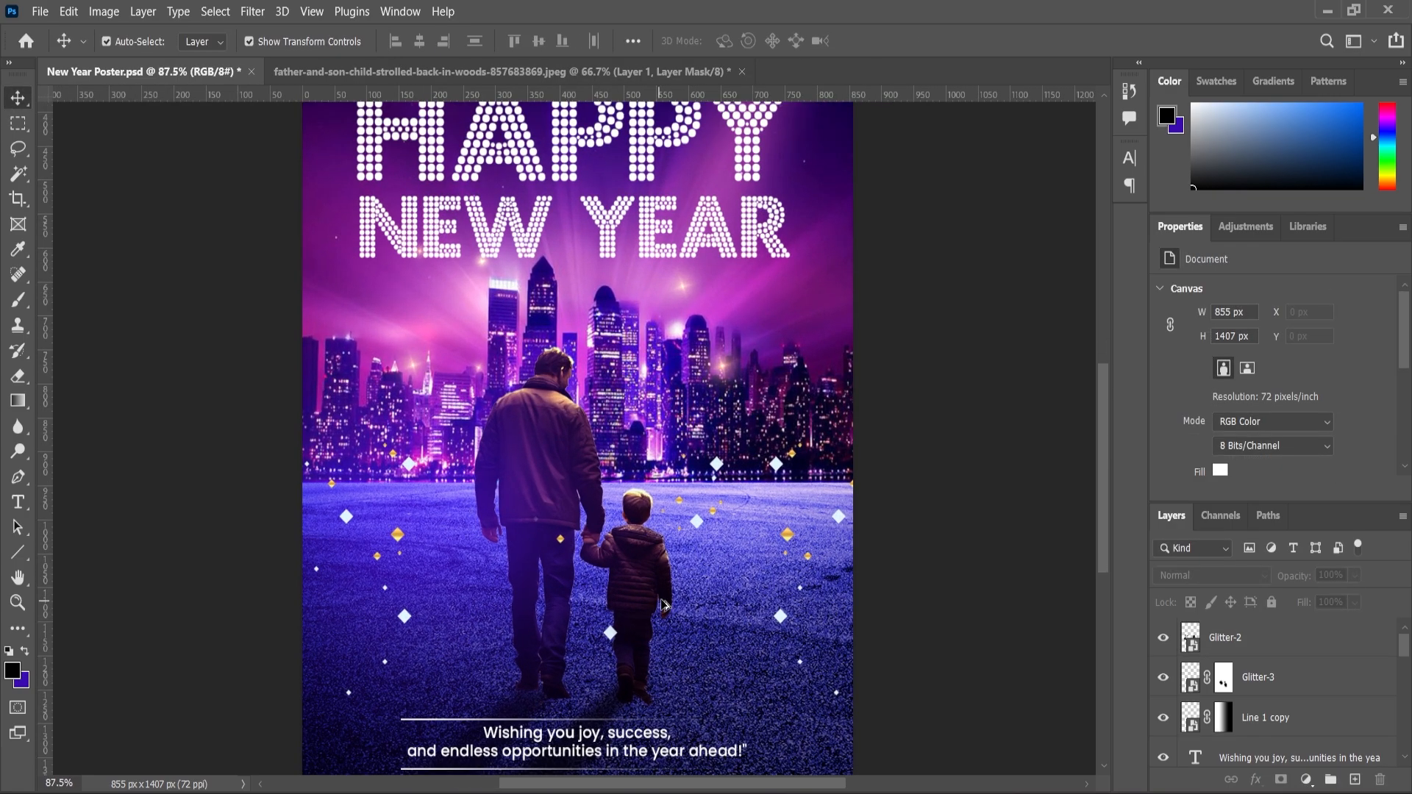
drag(772, 471, 775, 509)
scroll(727, 541, down, 4)
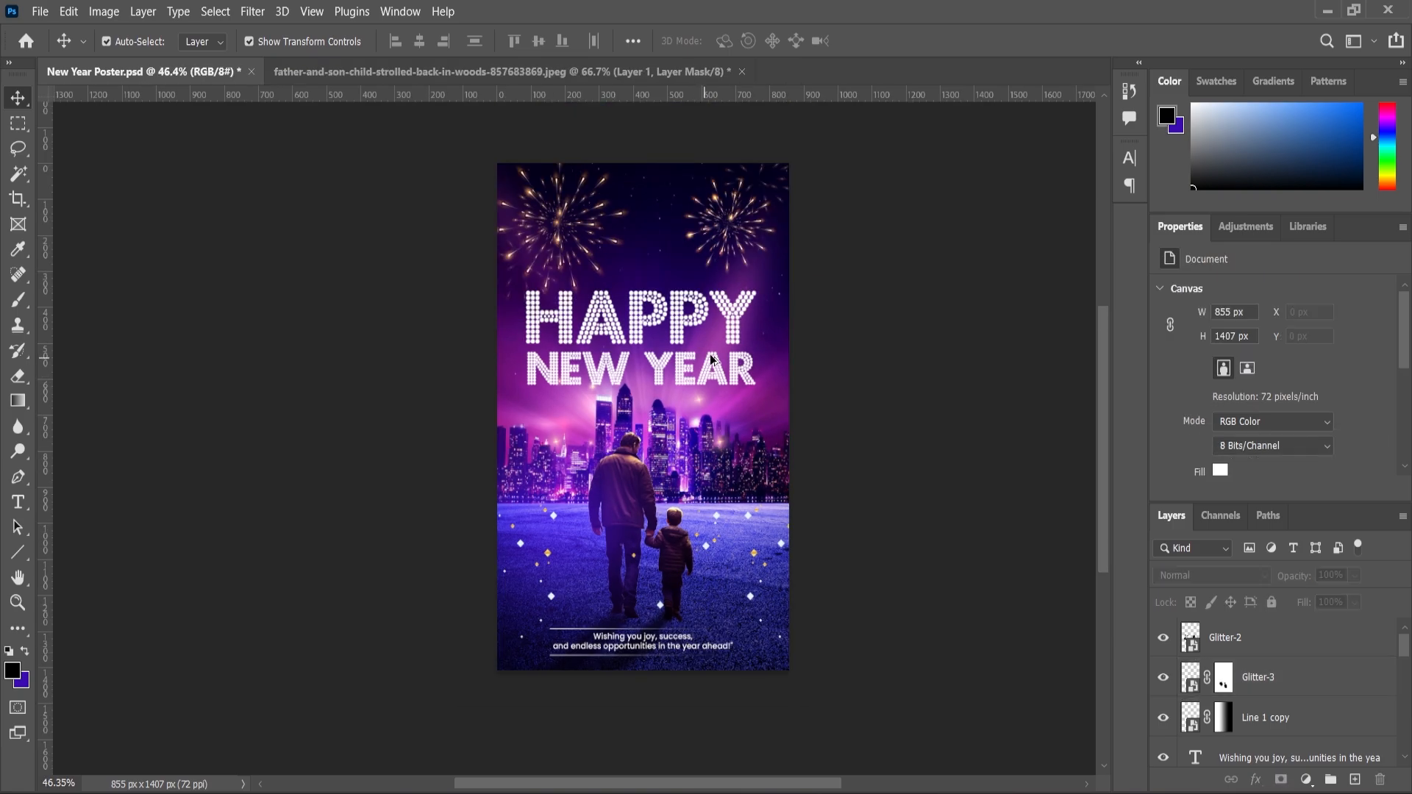
Place the blue light flare images (8) over the poster, enlarge it to about 805 × 451 px and set its blend mode to Screen.
scroll(802, 688, up, 2)
key(alt+Tab)
drag(932, 189, 684, 477)
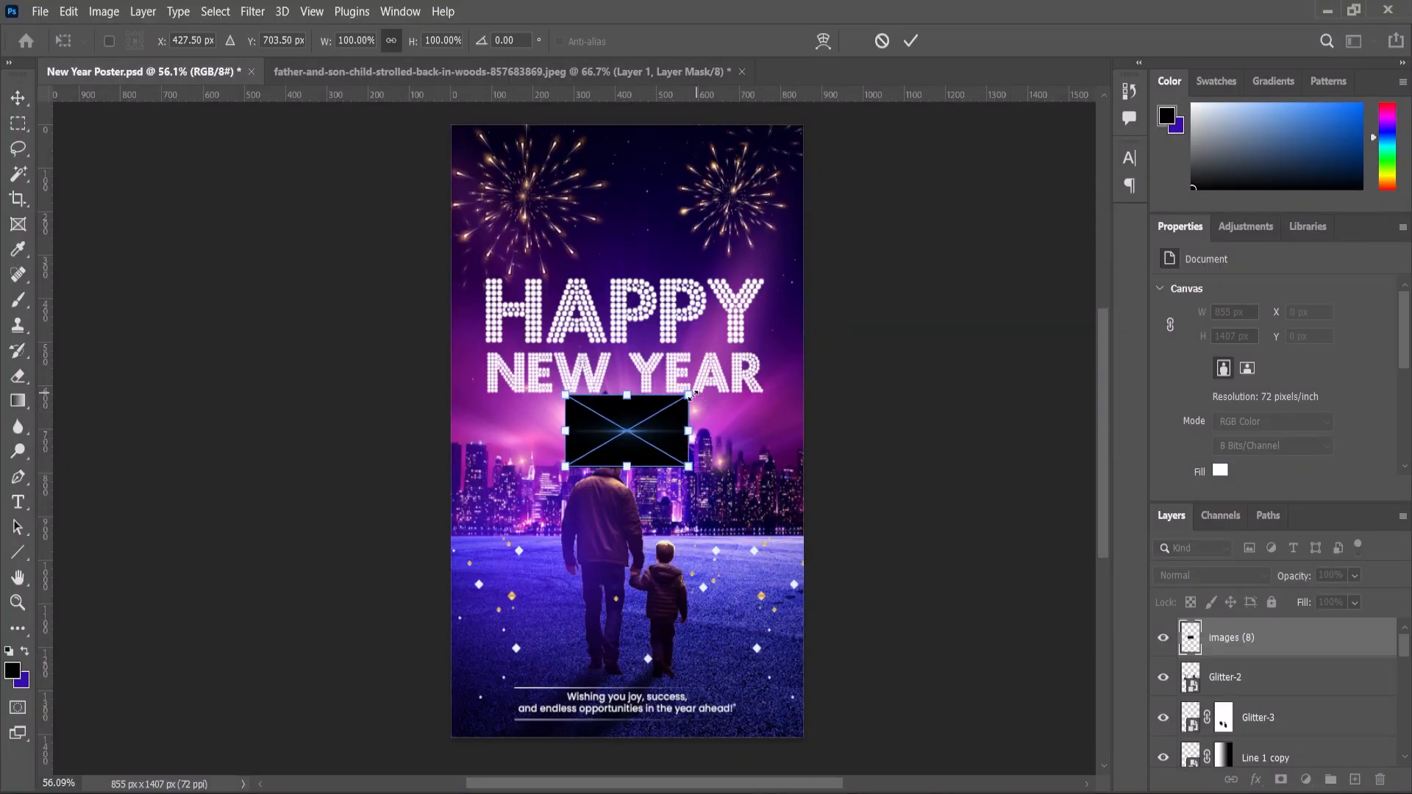
drag(741, 354, 795, 333)
key(Return)
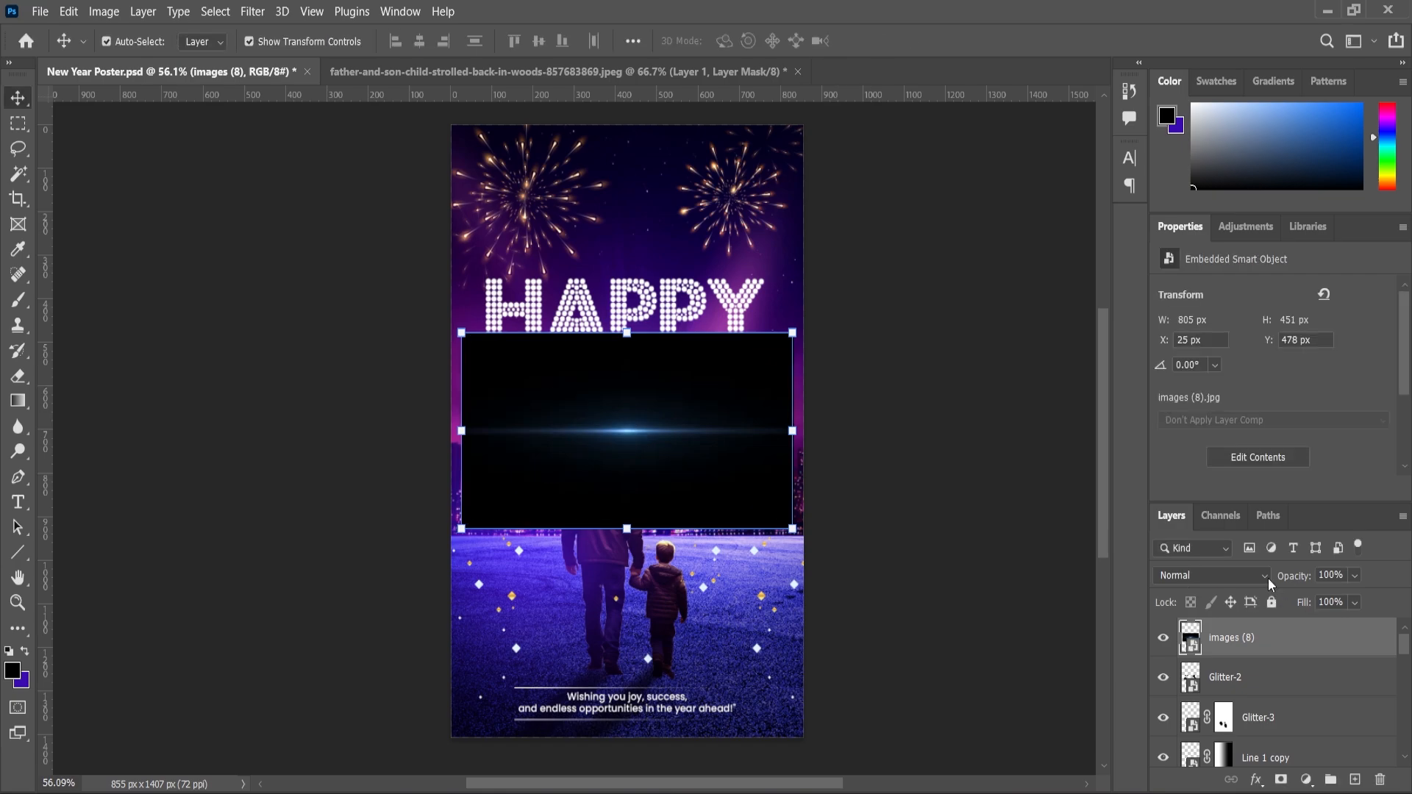
click(1212, 575)
click(1192, 463)
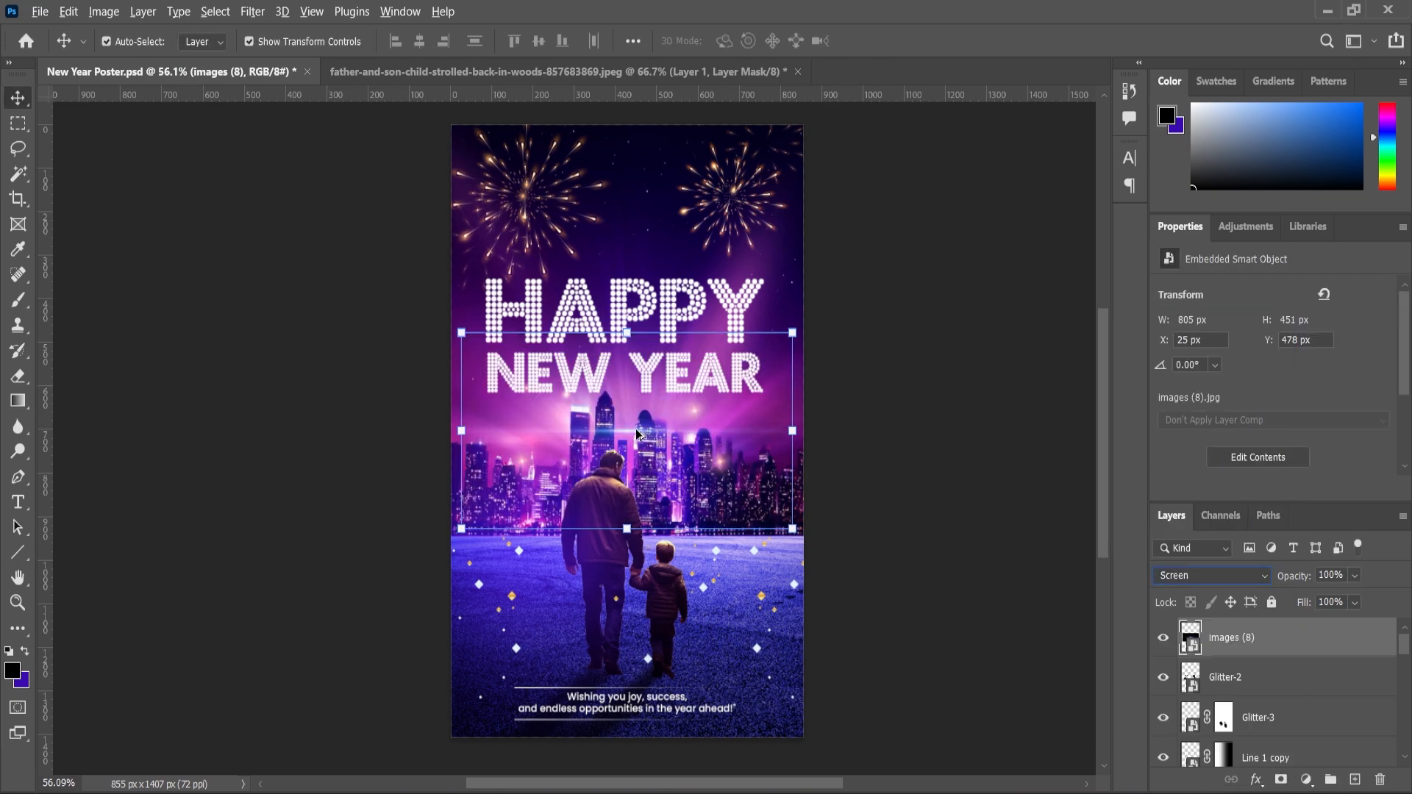
Move the light flare up between HAPPY and NEW YEAR, to about X 20 px, Y 275 px.
click(17, 606)
mouse_move(602, 436)
mouse_down()
mouse_move(662, 434)
mouse_move(646, 267)
mouse_up()
click(18, 100)
scroll(684, 426, down, 3)
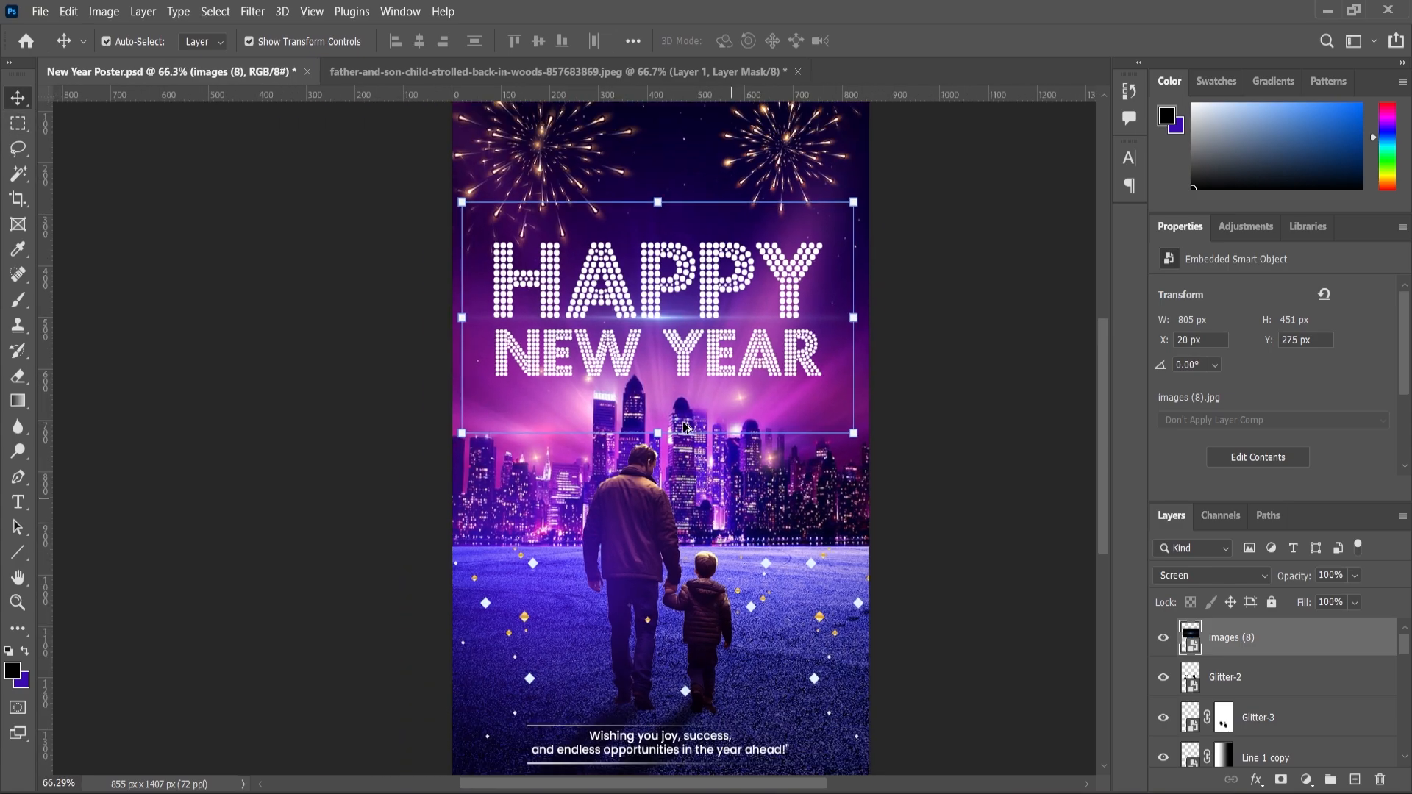
click(18, 603)
click(16, 98)
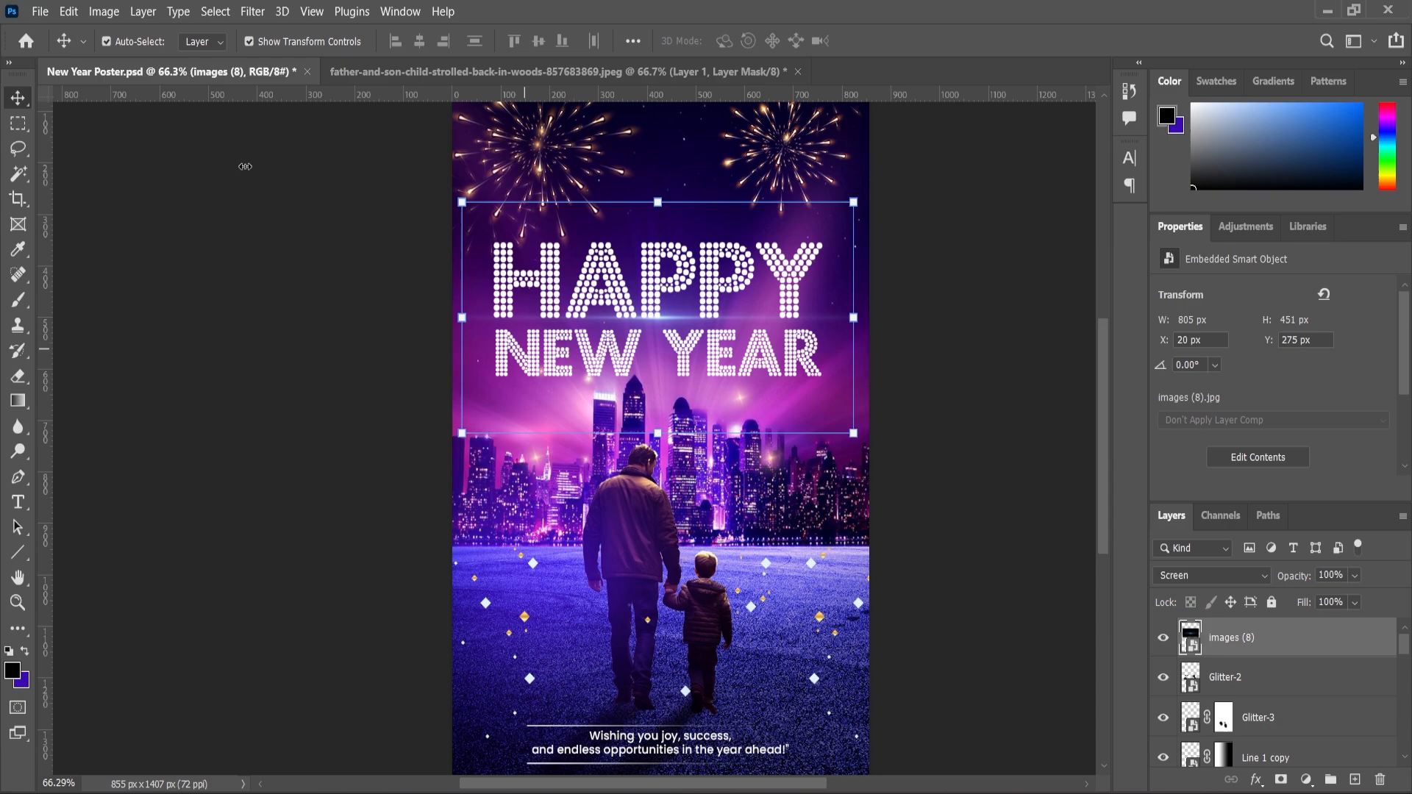
Apply Levels to the light flare with midtones at about 1.2, white input at 247 and a slightly raised black input.
click(104, 11)
mouse_move(125, 57)
click(412, 69)
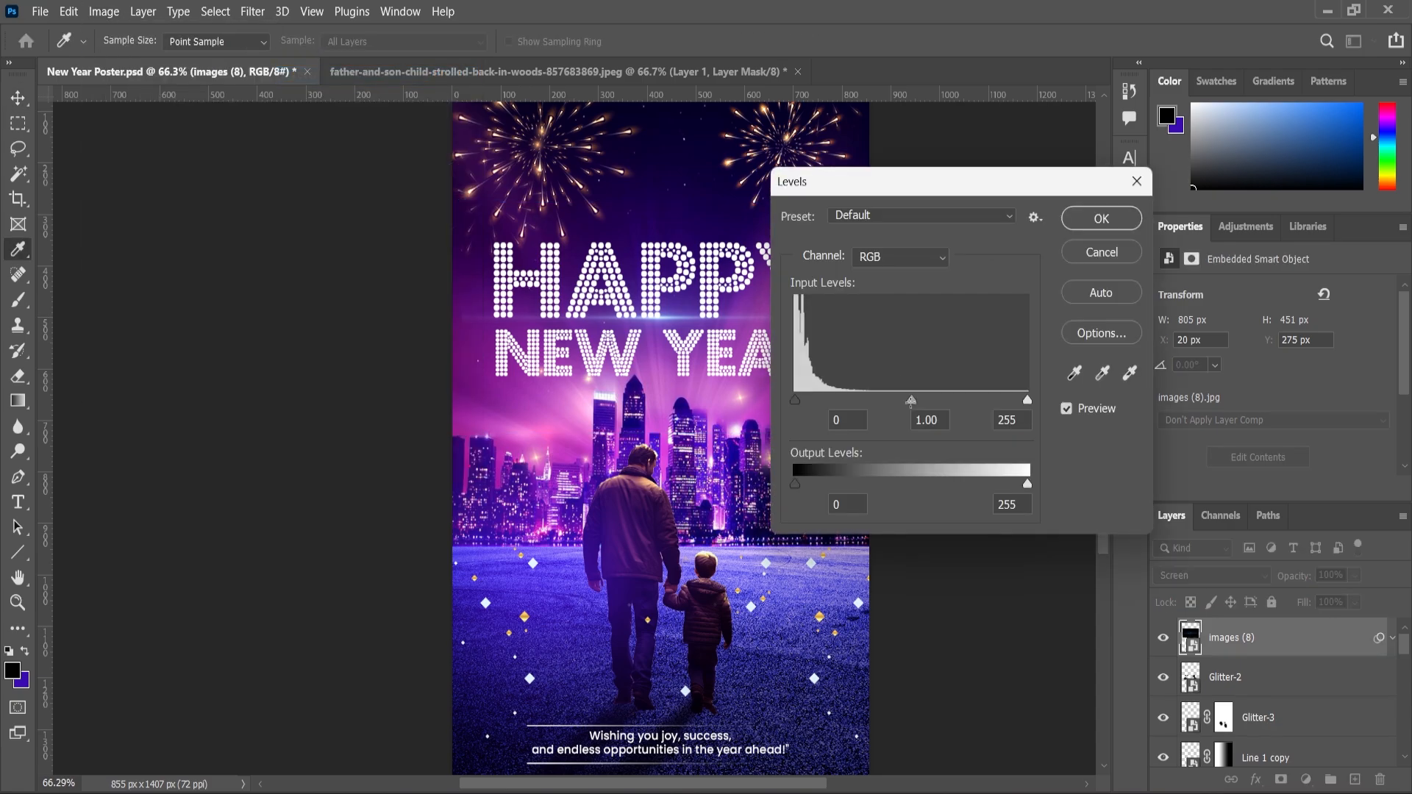
drag(912, 401, 897, 401)
drag(1027, 401, 1021, 401)
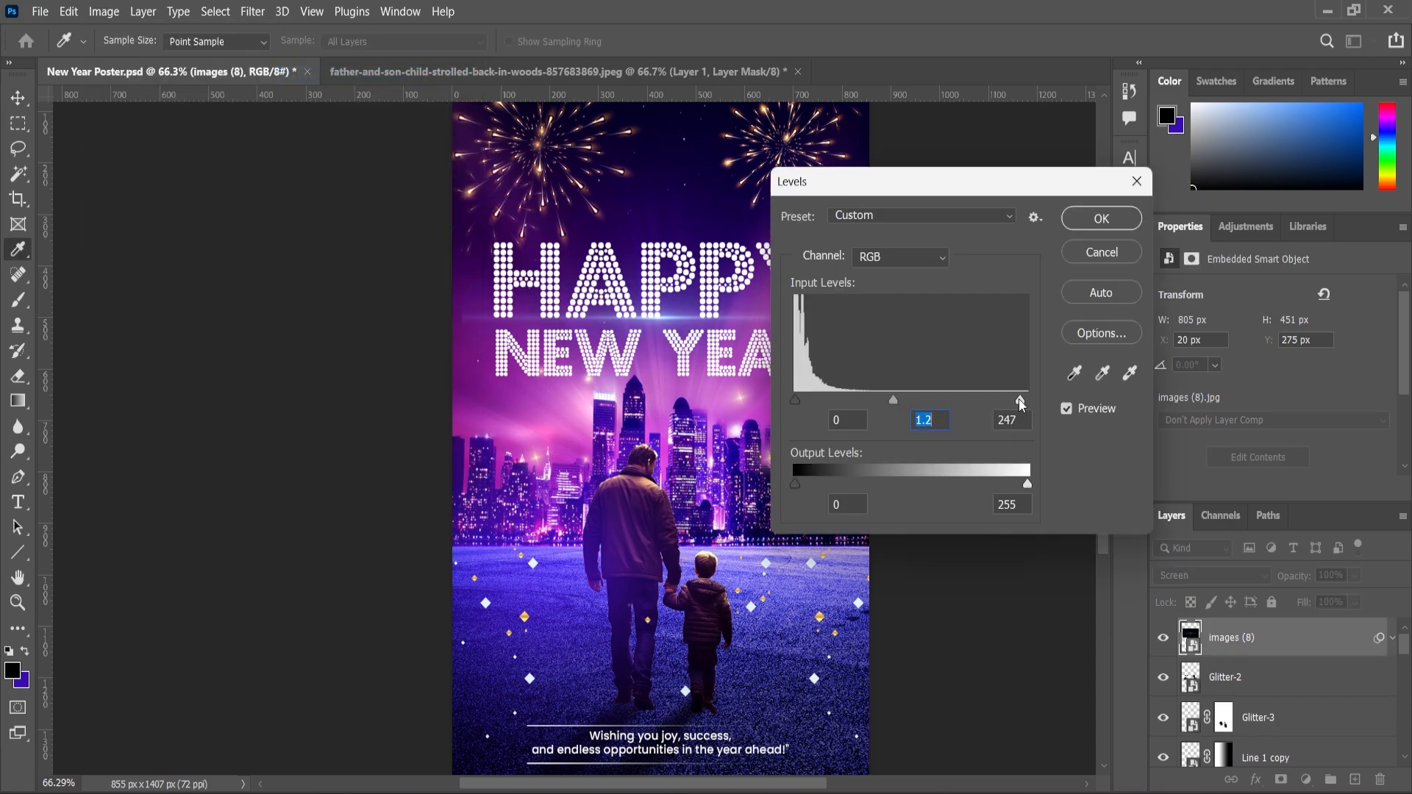
drag(796, 401, 814, 400)
key(Return)
scroll(816, 331, down, 3)
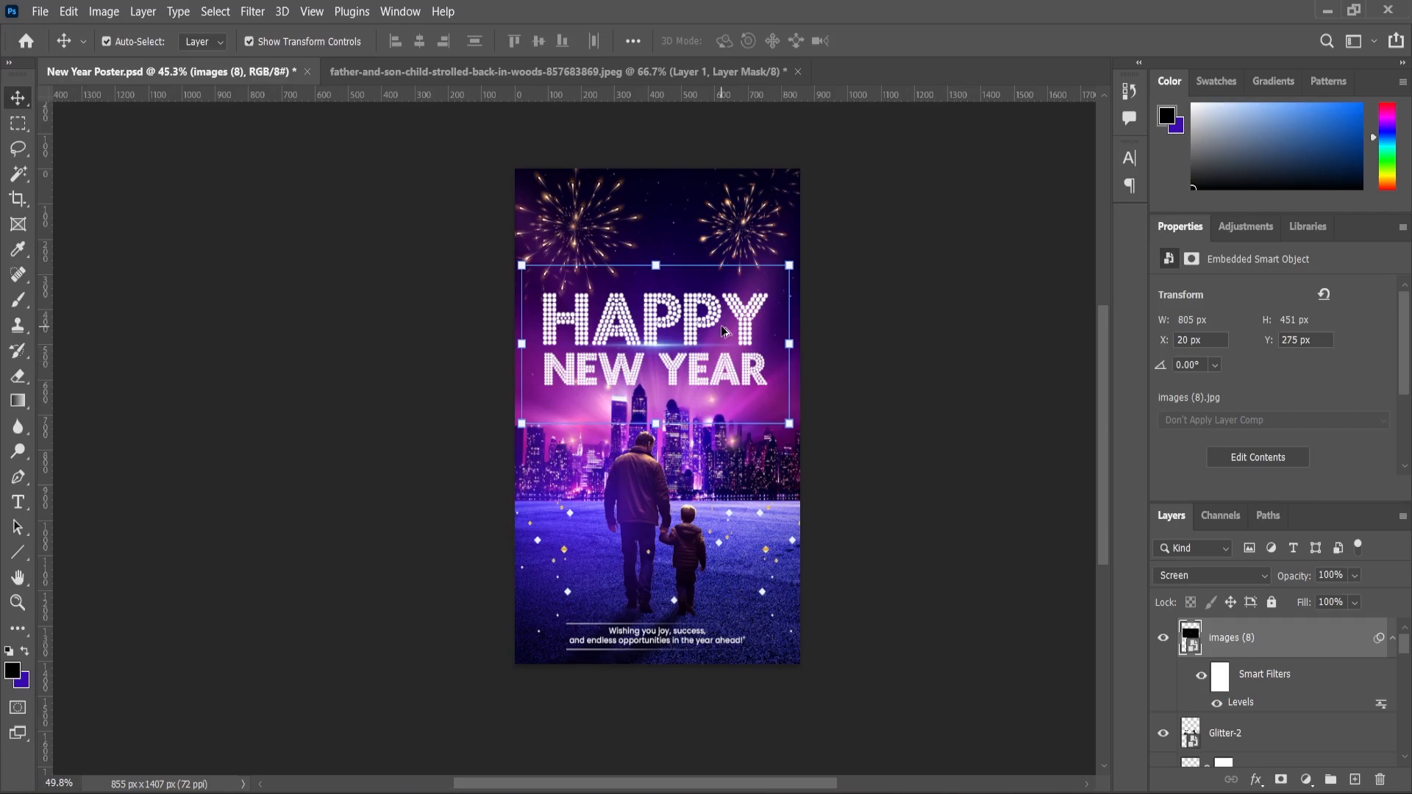
scroll(736, 341, up, 2)
scroll(738, 345, down, 2)
scroll(819, 249, up, 3)
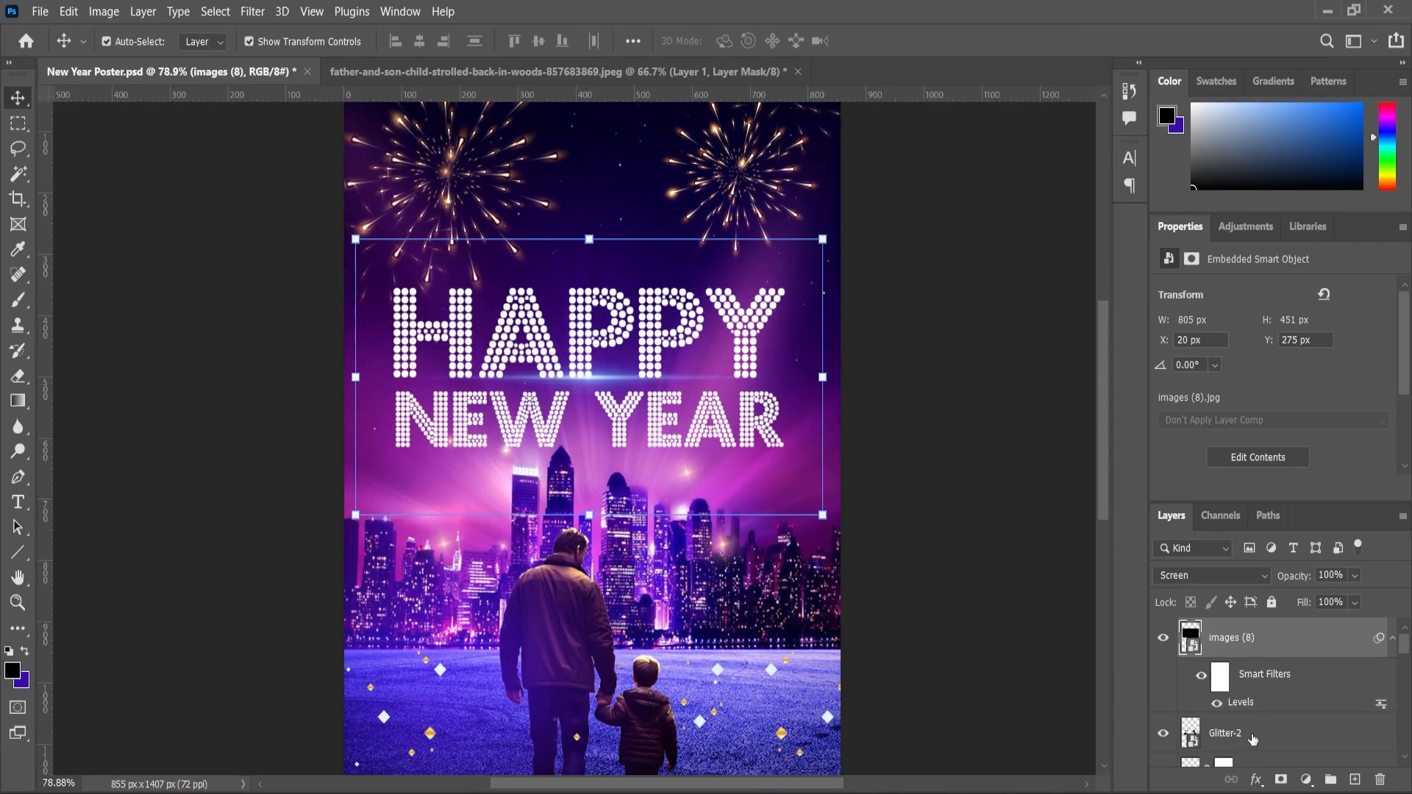
Select the HAPPY and NEW YEAR text layers together, scale them down slightly and move them up a little.
click(1253, 738)
click(1233, 643)
scroll(1261, 703, down, 4)
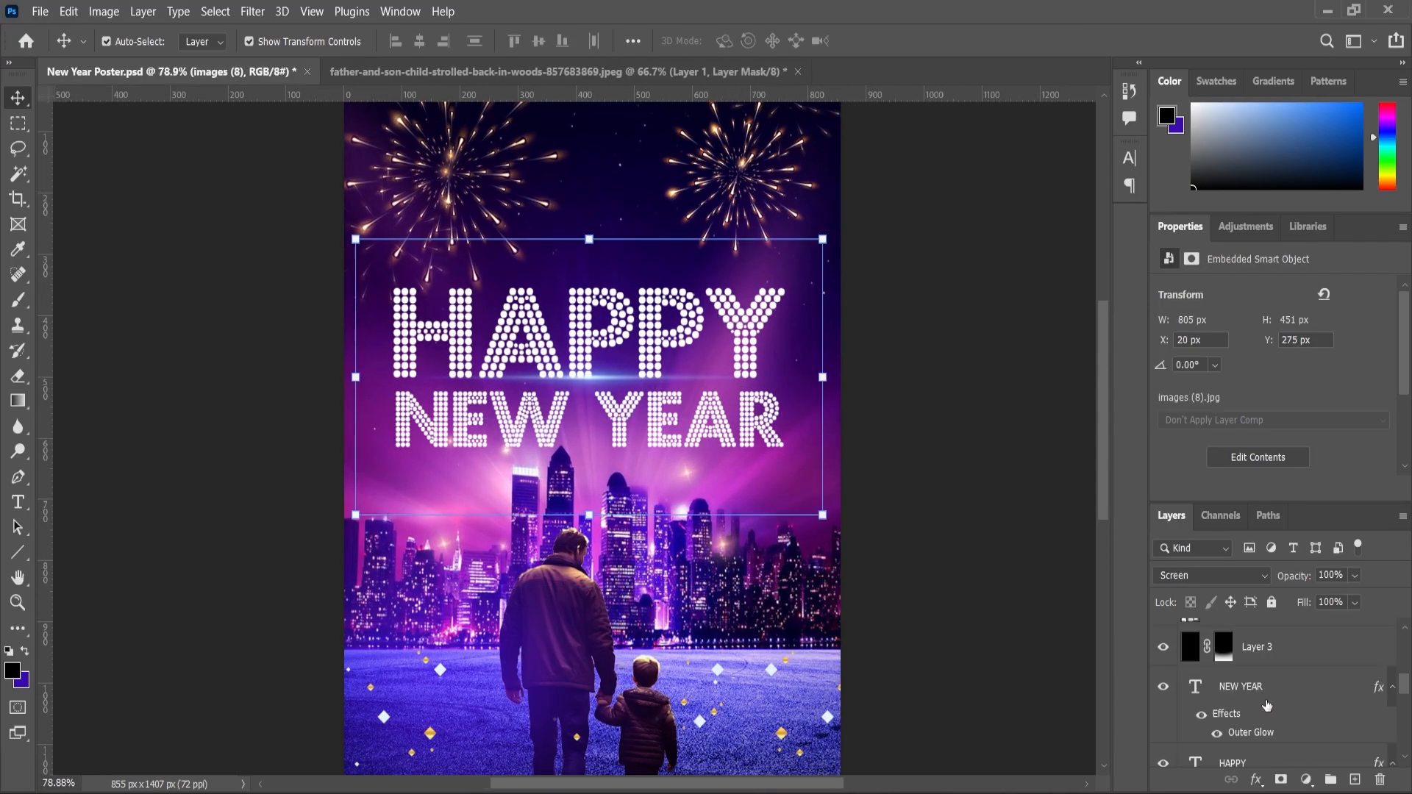
scroll(1267, 706, down, 5)
scroll(1267, 712, up, 6)
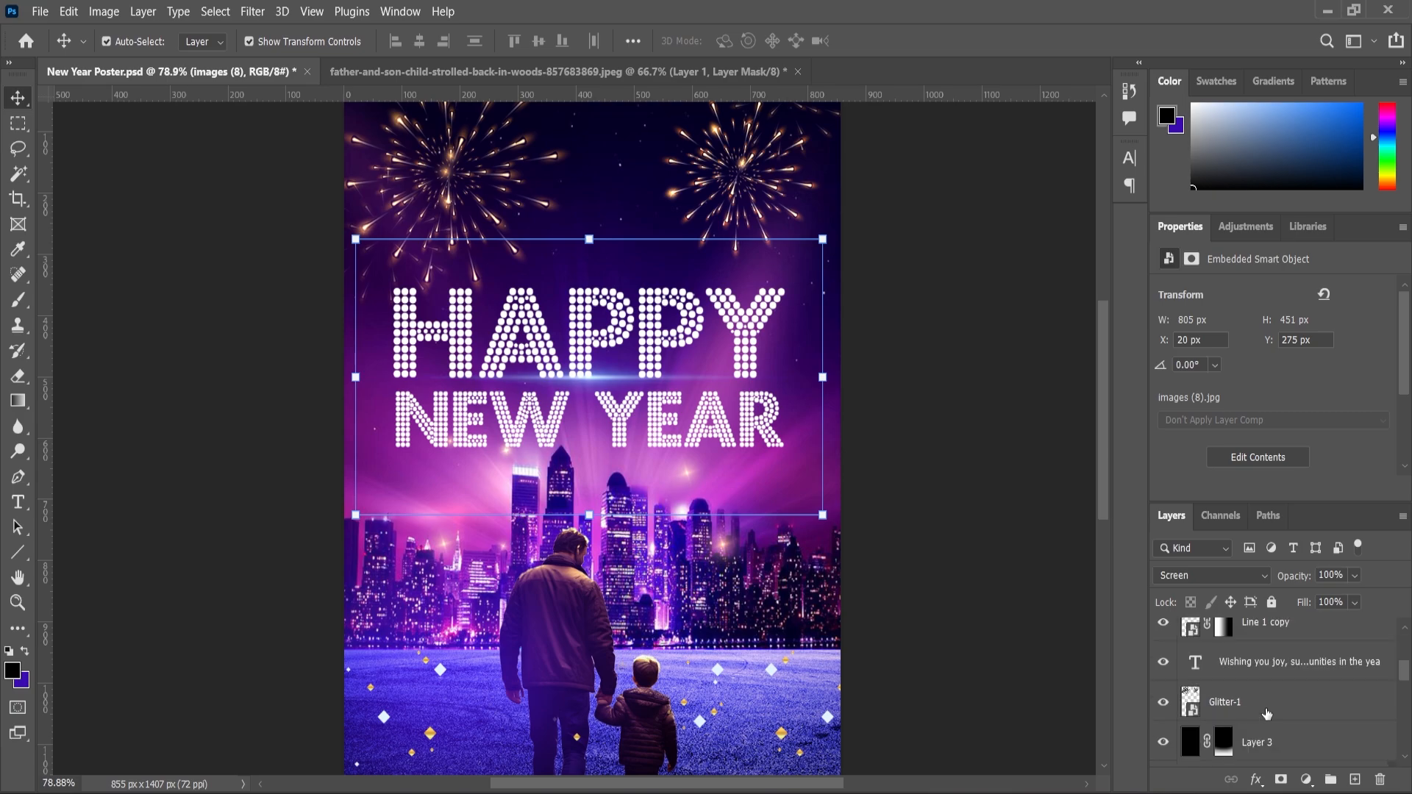
scroll(1256, 668, down, 5)
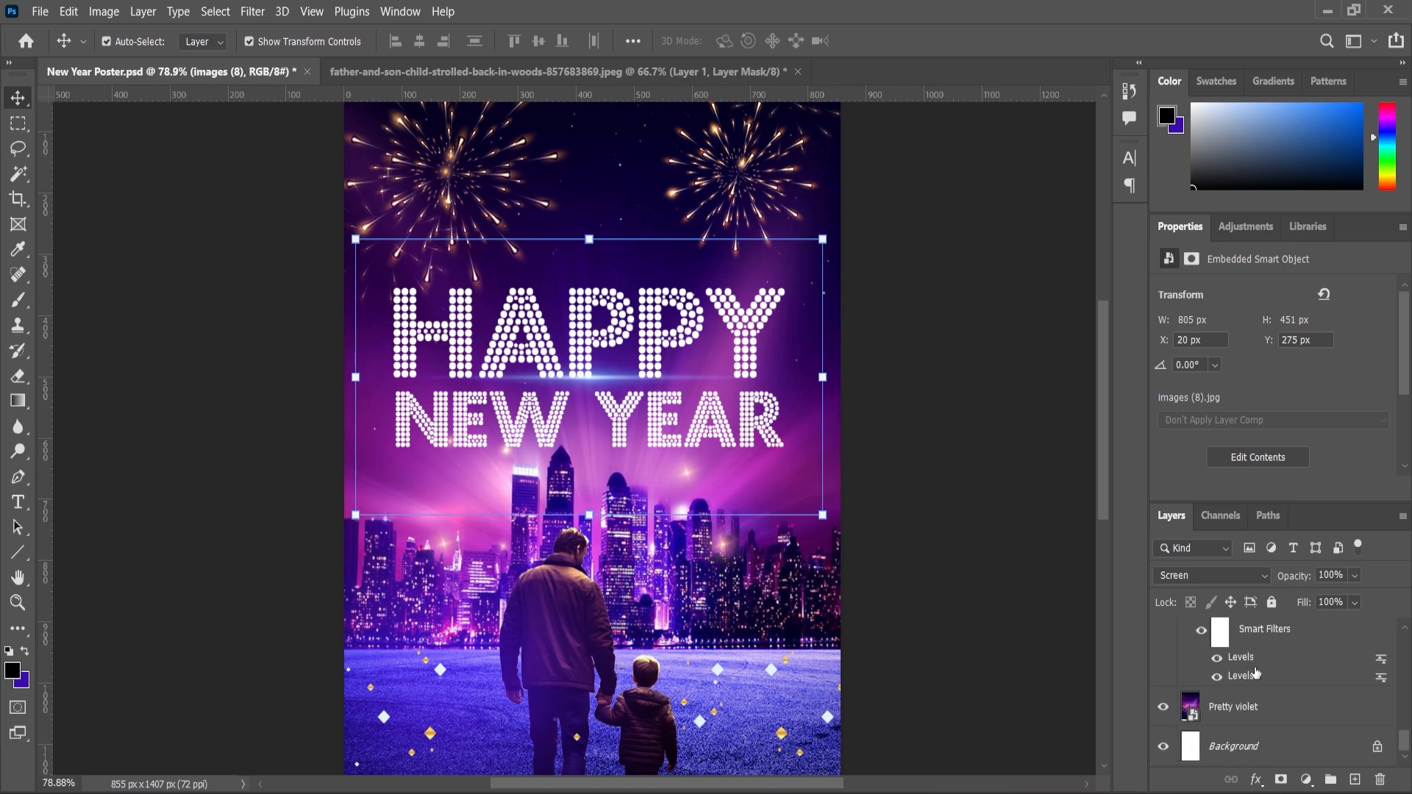
click(18, 477)
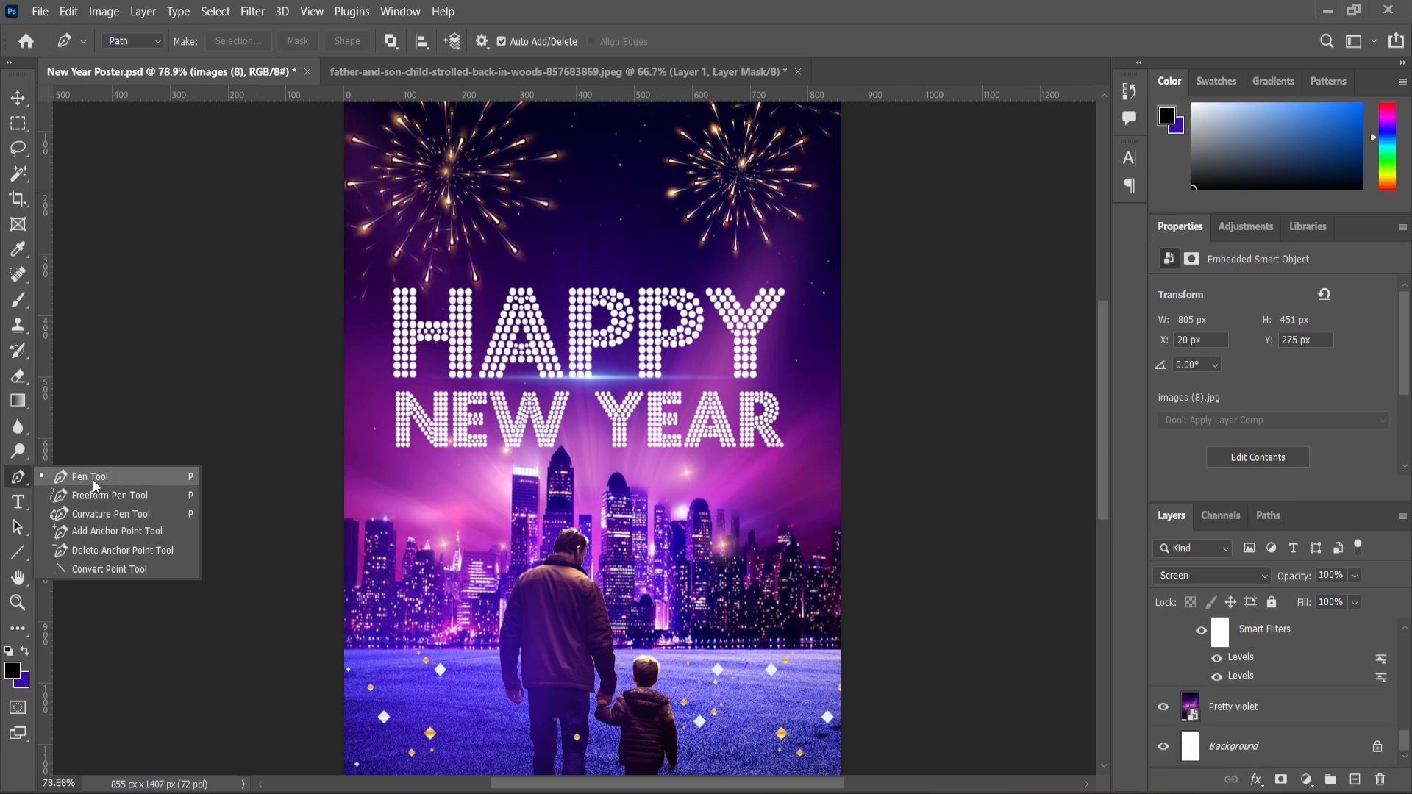
click(17, 504)
click(439, 354)
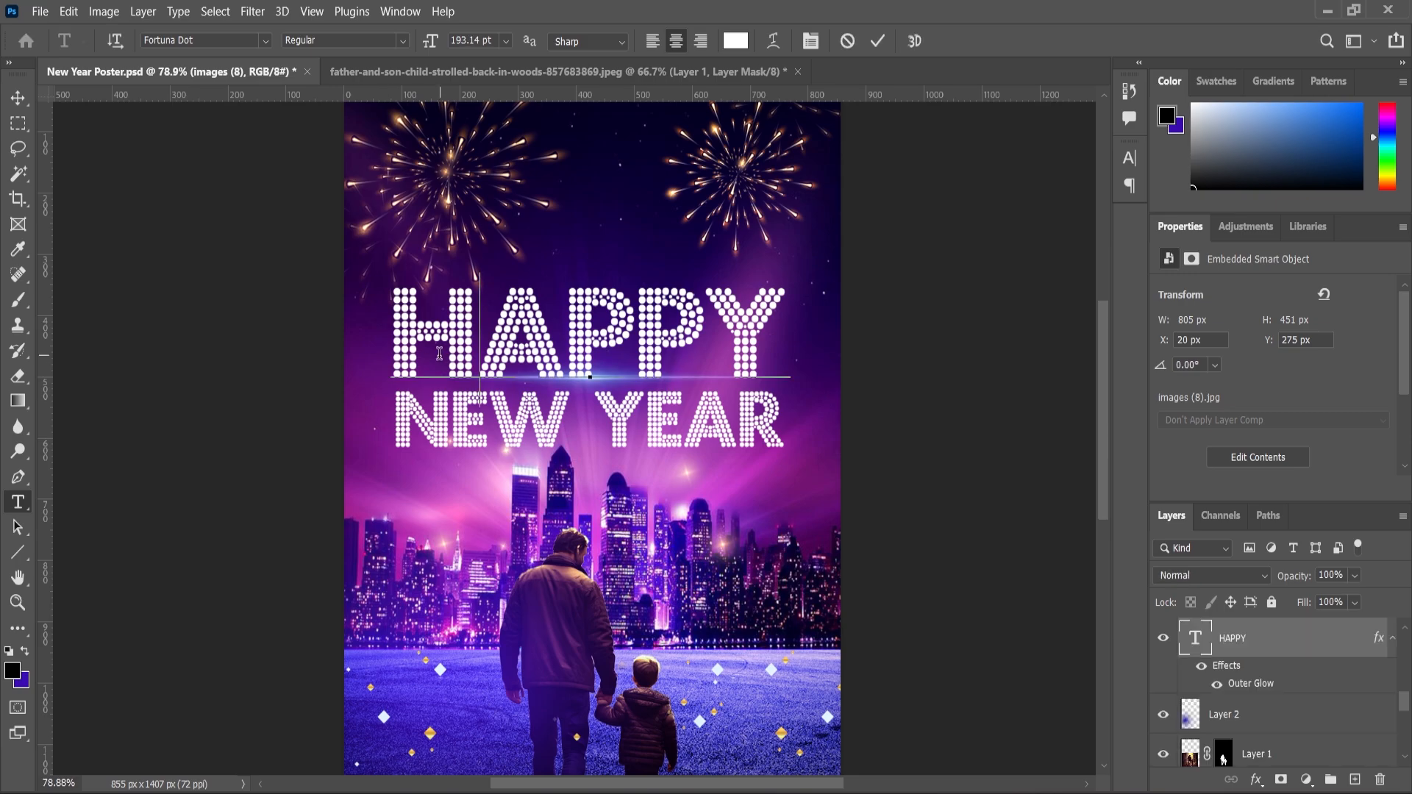
click(19, 99)
scroll(1259, 659, up, 2)
scroll(1255, 692, down, 1)
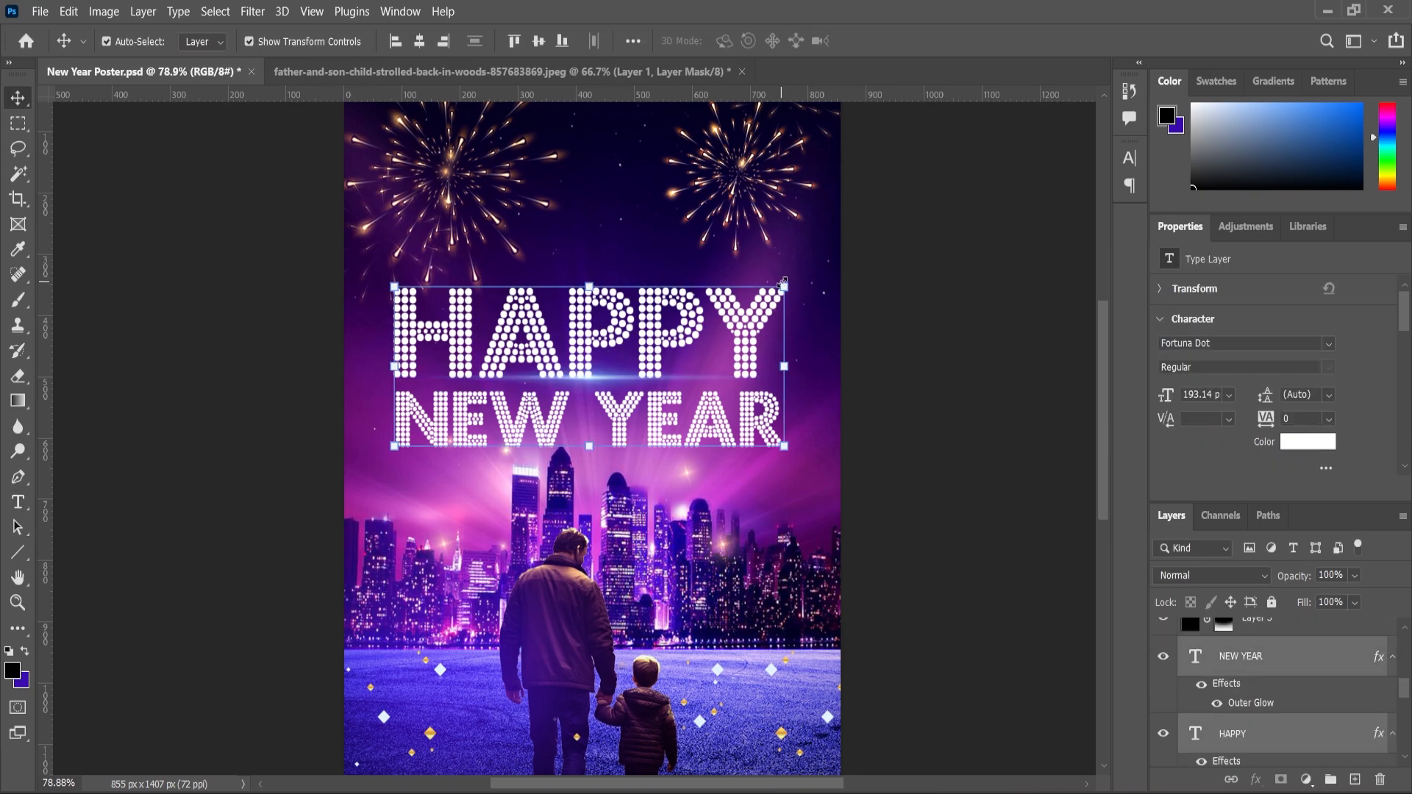
mouse_move(785, 285)
mouse_down()
mouse_move(778, 302)
mouse_move(770, 293)
mouse_up()
drag(661, 416, 632, 421)
key(Return)
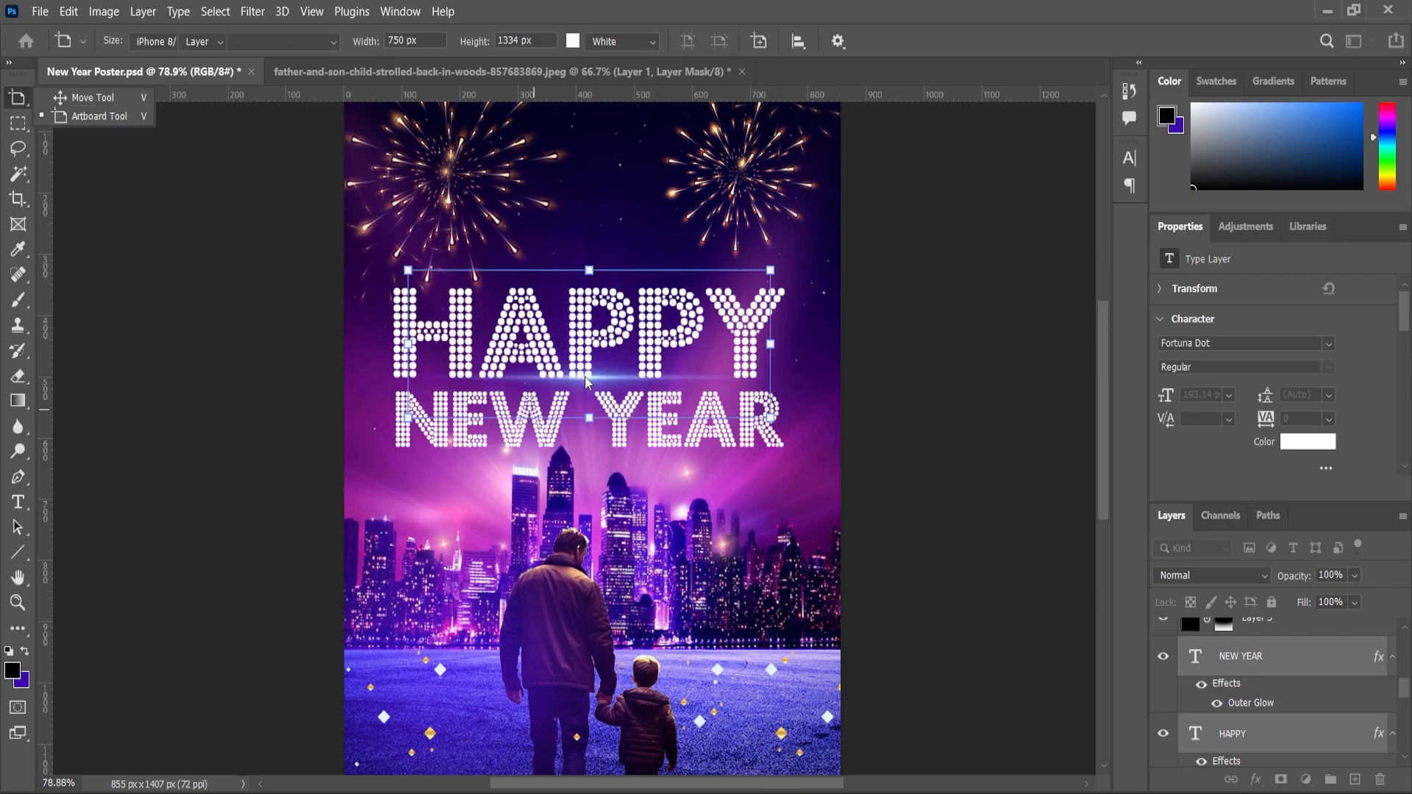
Move the light flare up to Y 236 px so it runs along the base of HAPPY, then deselect it.
click(590, 380)
scroll(590, 380, up, 4)
mouse_move(578, 380)
mouse_down()
mouse_move(581, 303)
mouse_move(583, 317)
mouse_up()
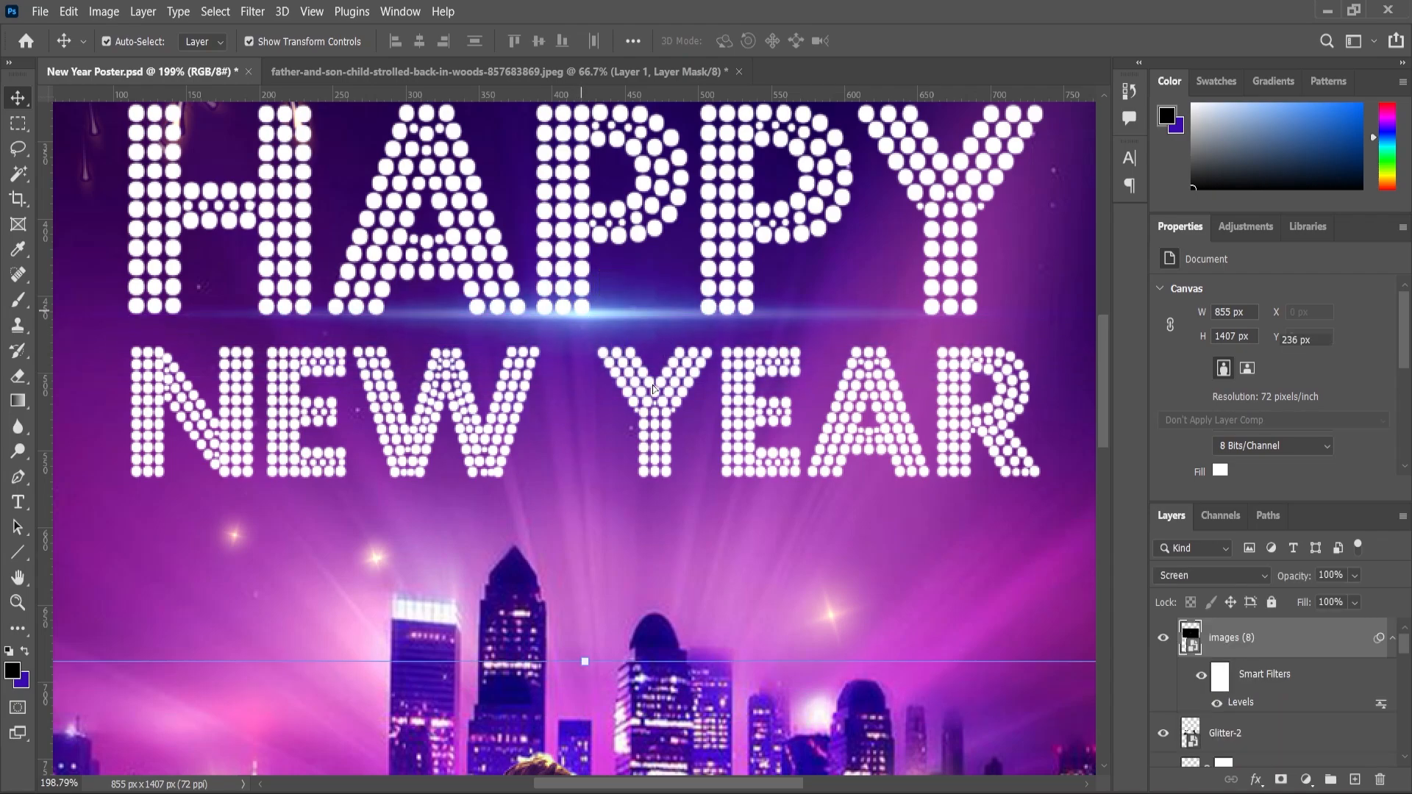
scroll(664, 418, down, 3)
scroll(662, 428, down, 7)
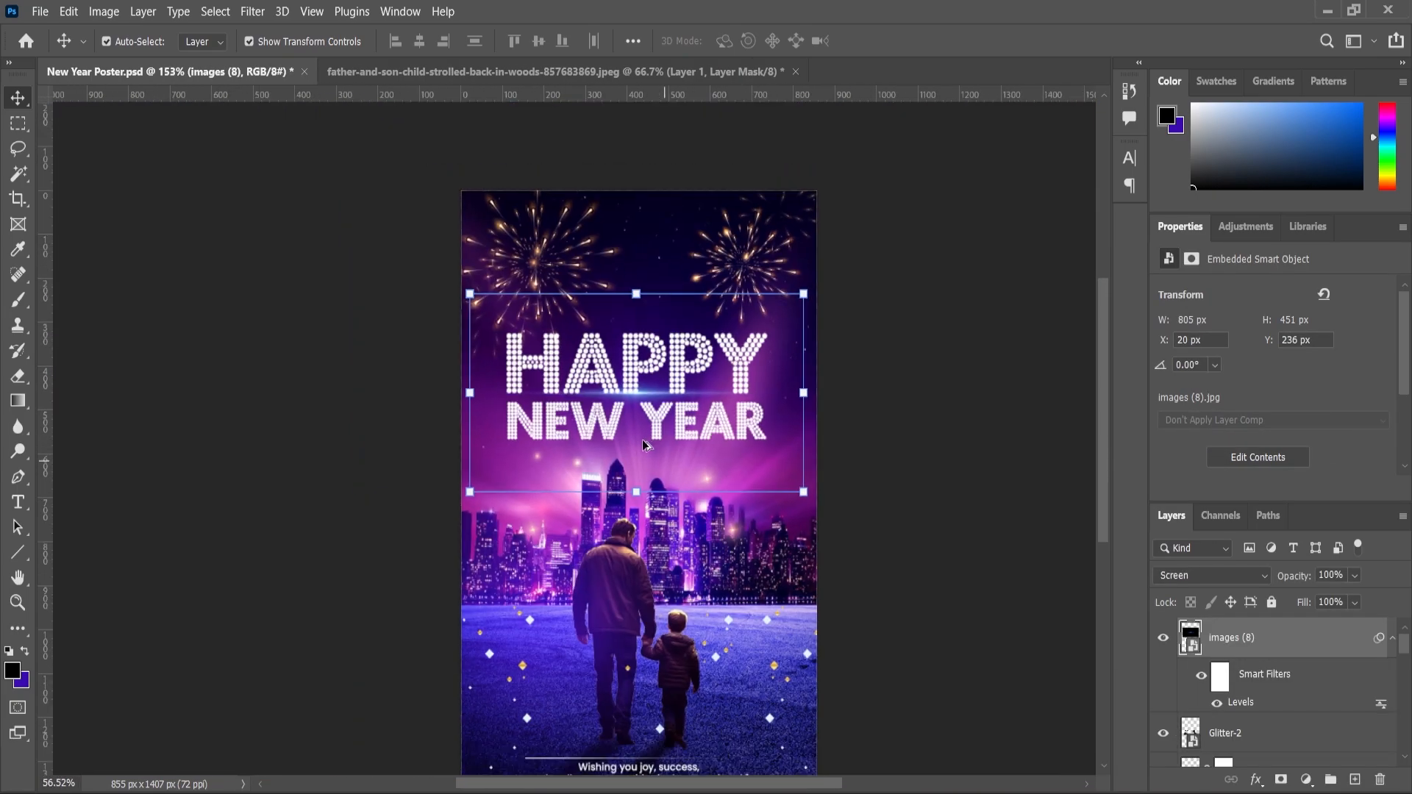
click(912, 357)
Place the Icons image from the image folder in the poster and give it a white Color Overlay at 100% opacity.
key(alt+Tab)
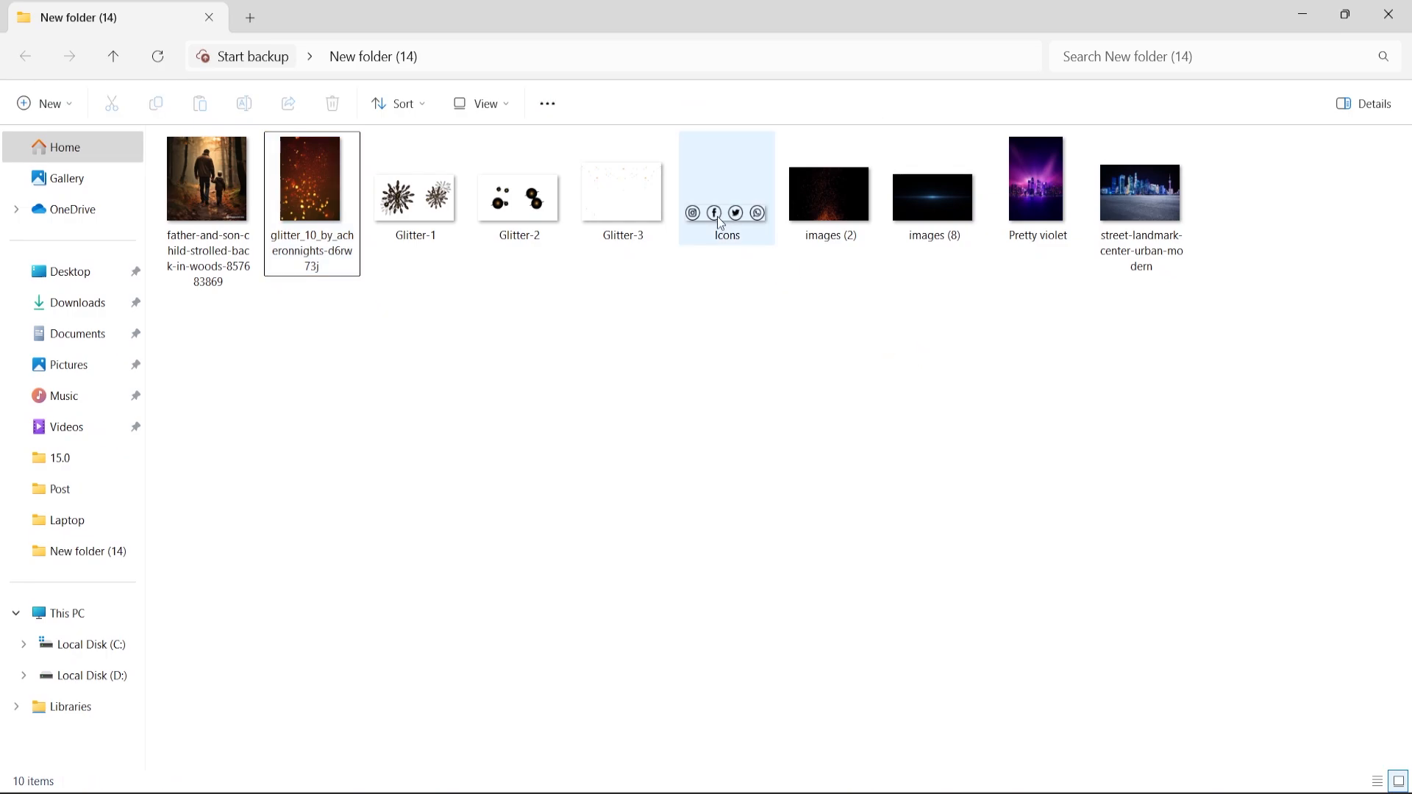
drag(727, 187, 978, 717)
drag(995, 791, 743, 698)
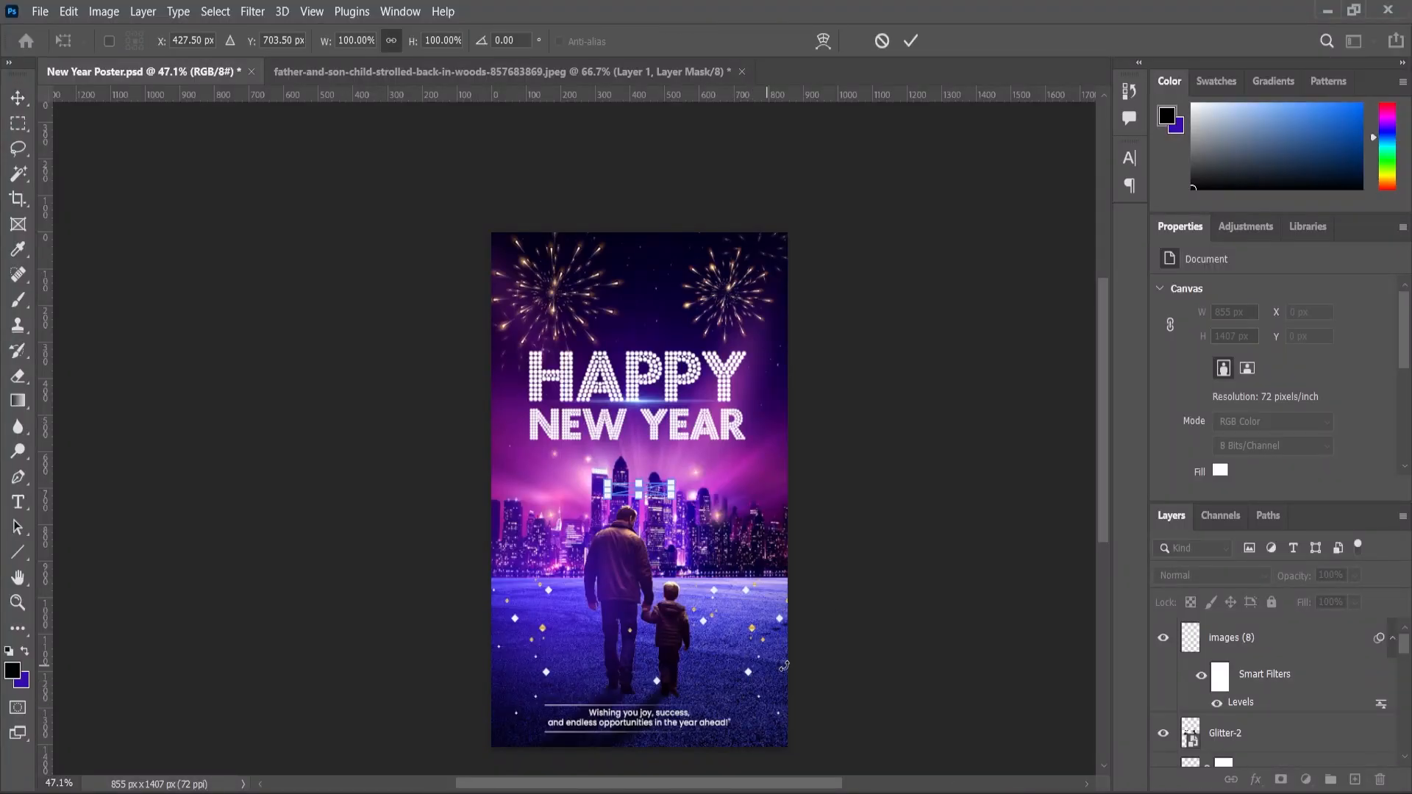
click(20, 110)
click(1256, 781)
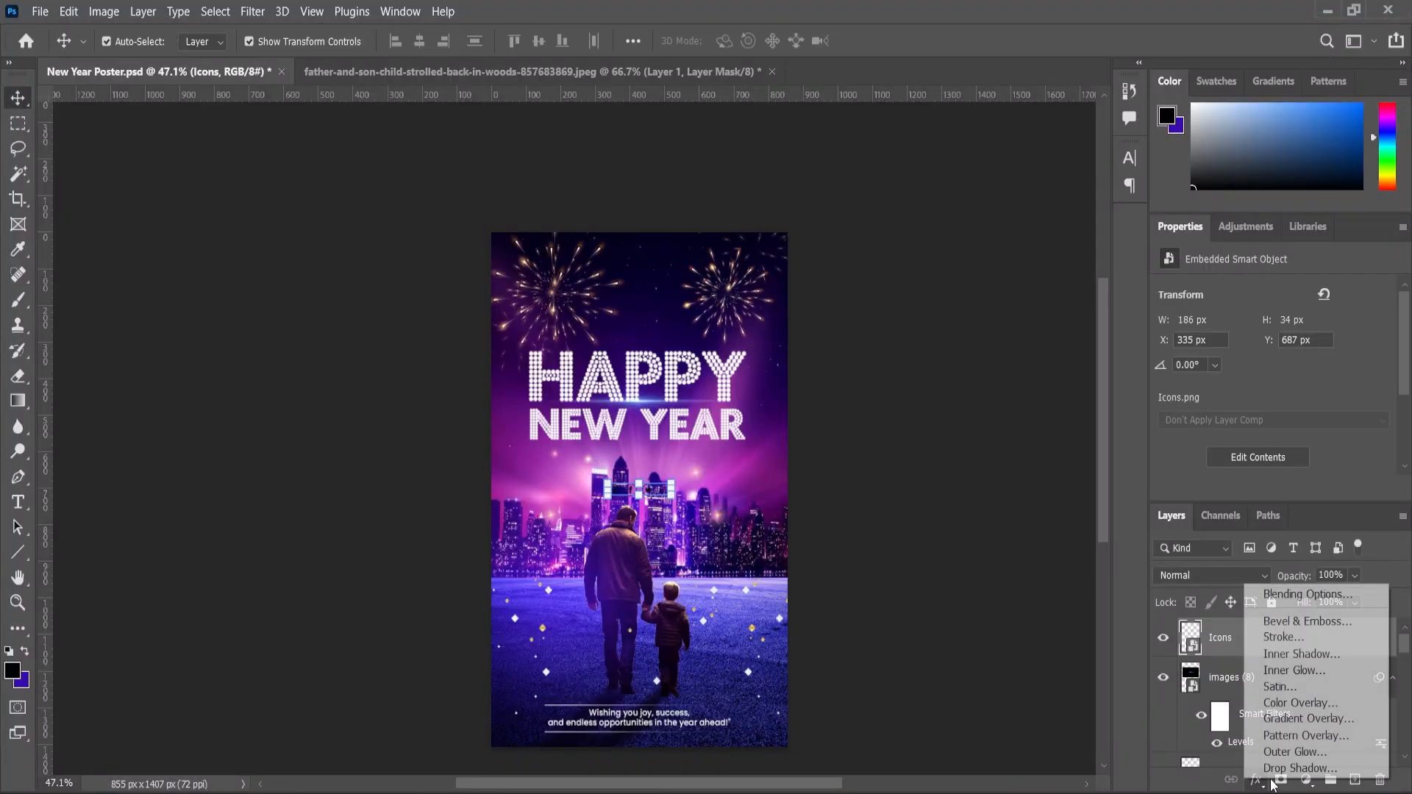
click(1288, 703)
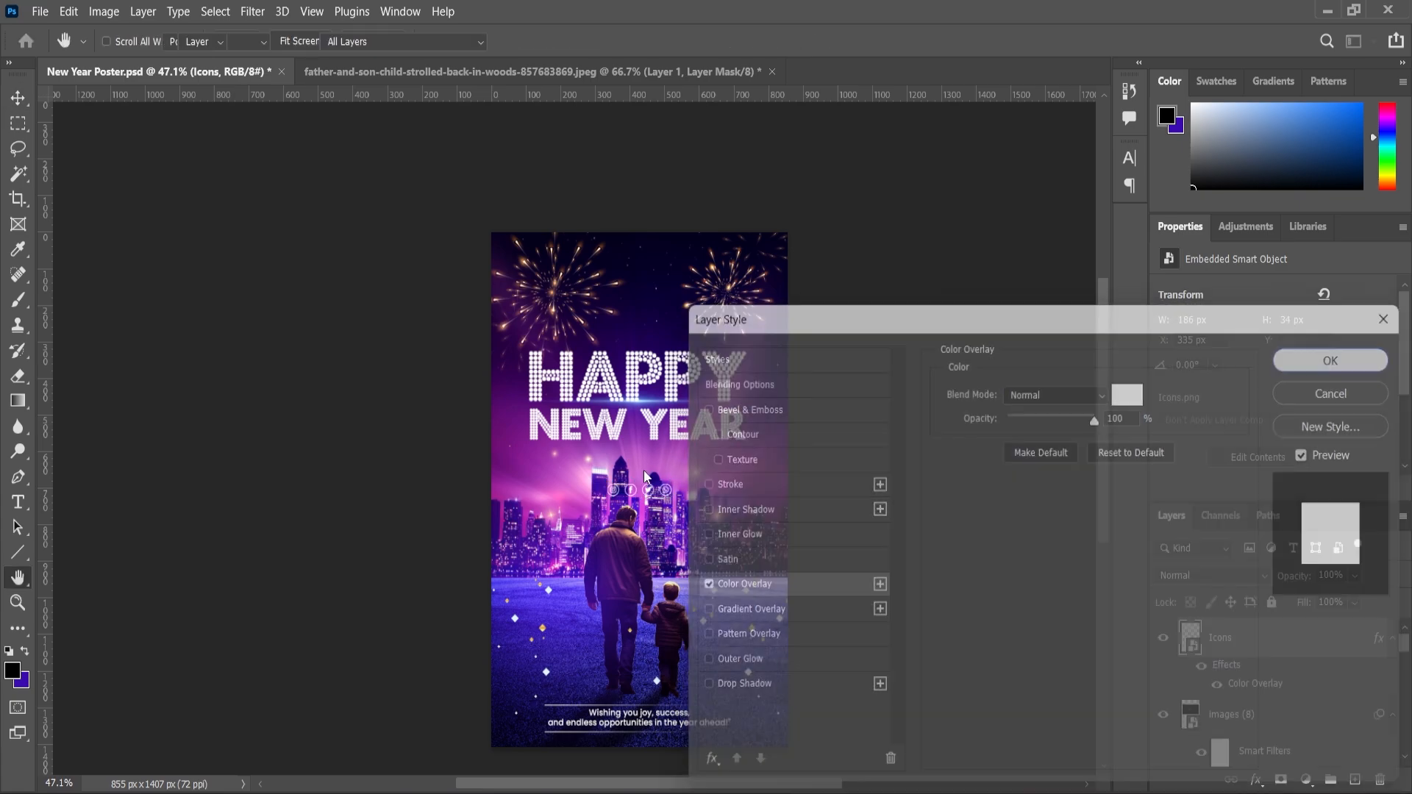
Scale the social icons down to about 62% and place them in the poster's lower-right corner at about X 725 px, Y 1377 px.
scroll(682, 511, down, 2)
scroll(682, 511, up, 2)
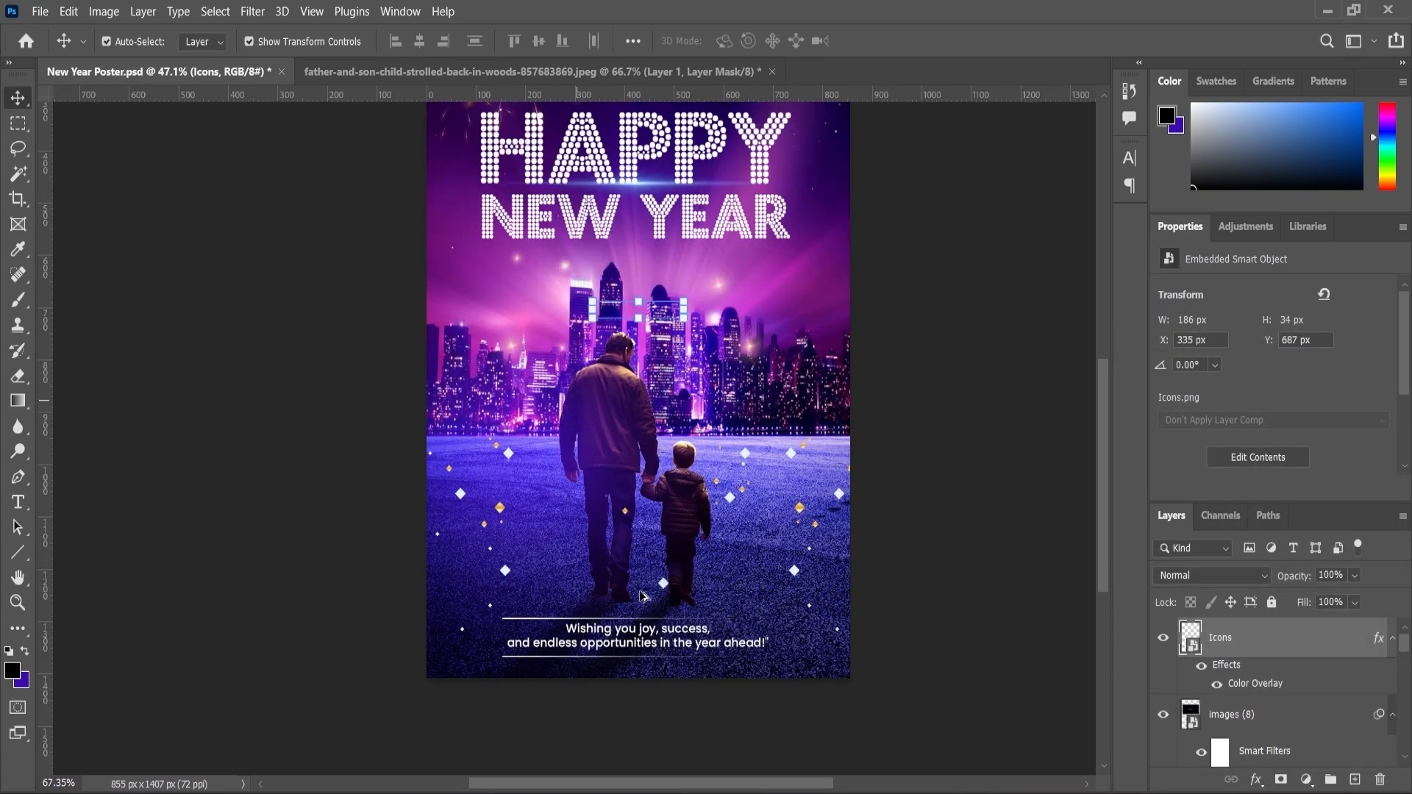
drag(655, 313, 831, 677)
scroll(859, 707, up, 5)
key(ctrl+t)
key(Return)
scroll(831, 686, up, 3)
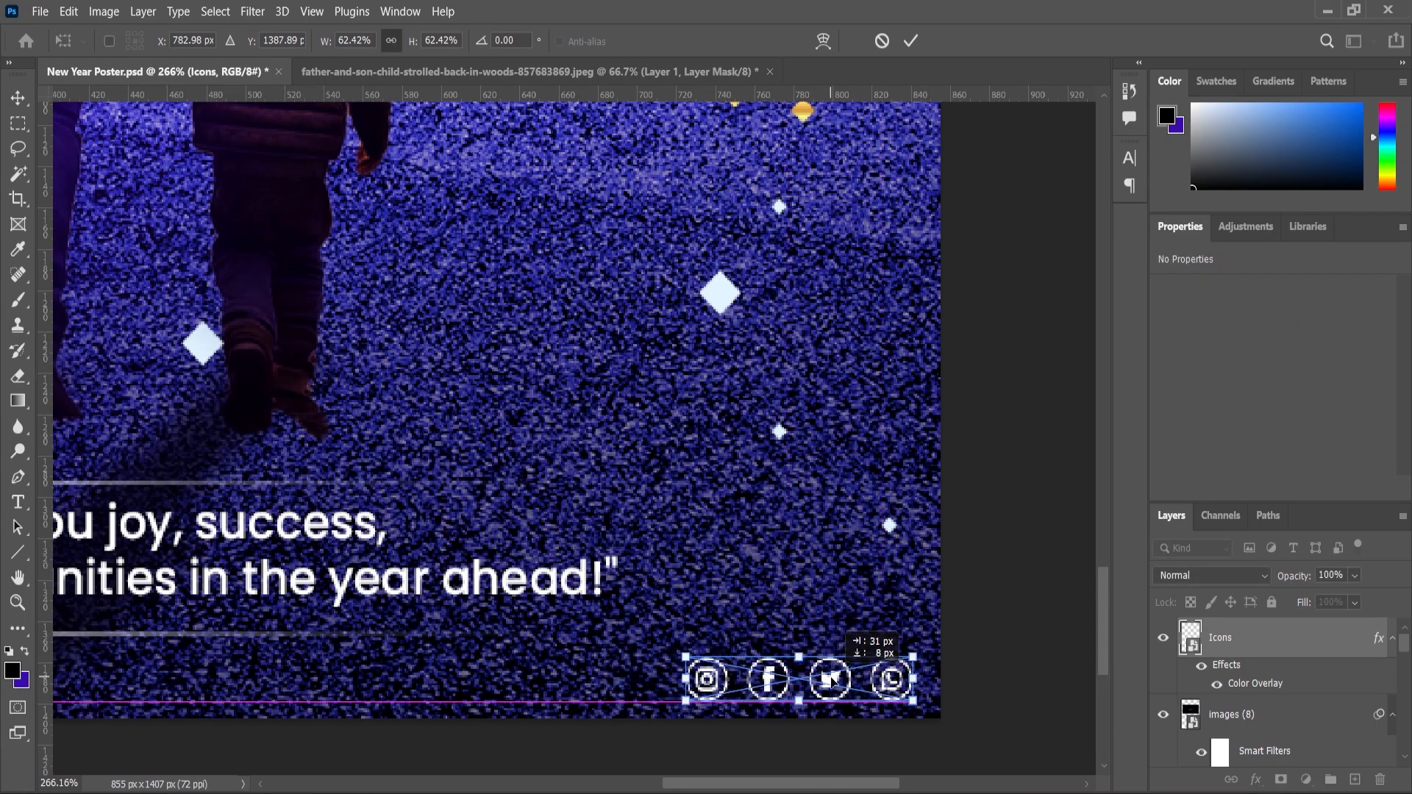
click(20, 607)
click(553, 40)
scroll(667, 337, up, 3)
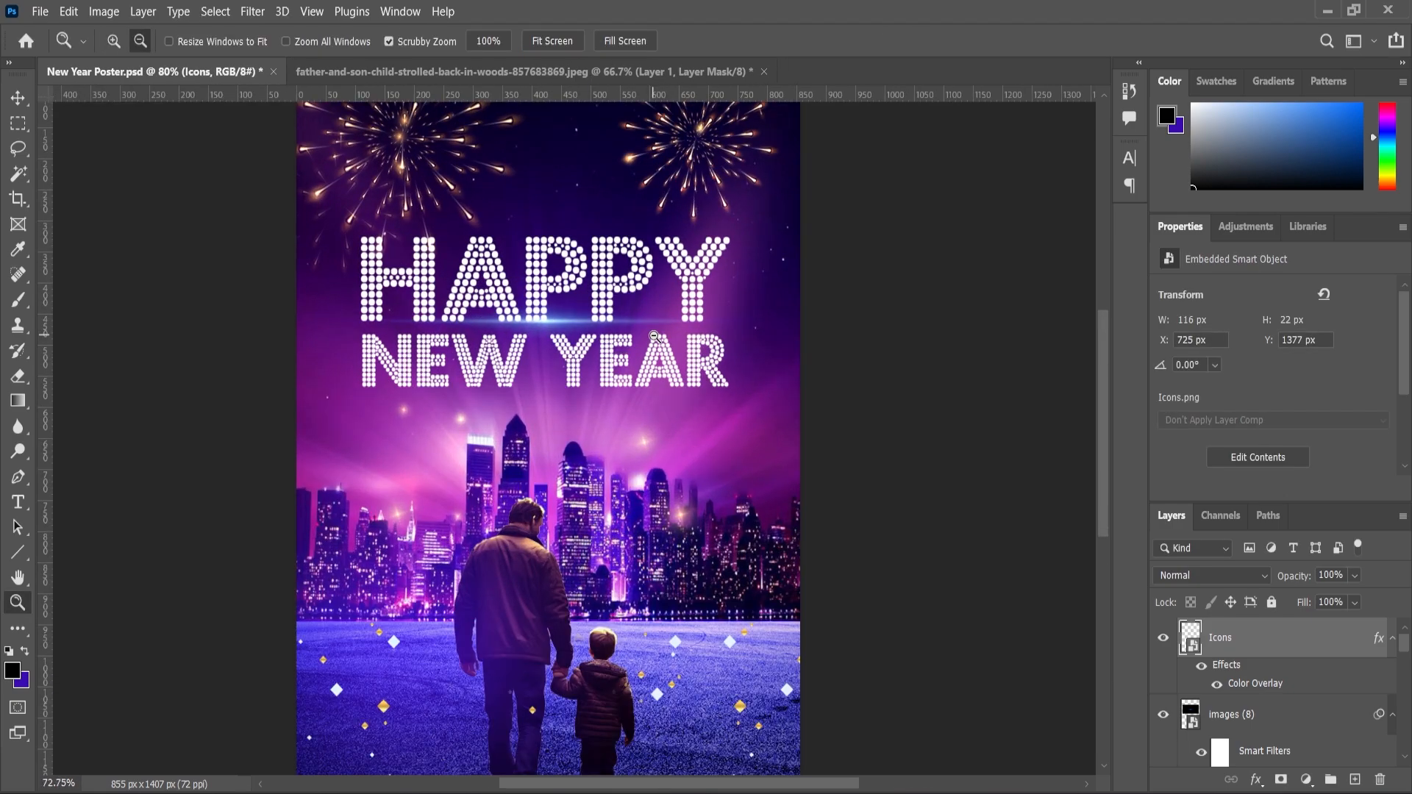
Add a Levels adjustment layer above all layers with inputs 15, 1.08 and 247, and compare the poster with and without it.
scroll(668, 338, down, 6)
scroll(691, 344, up, 3)
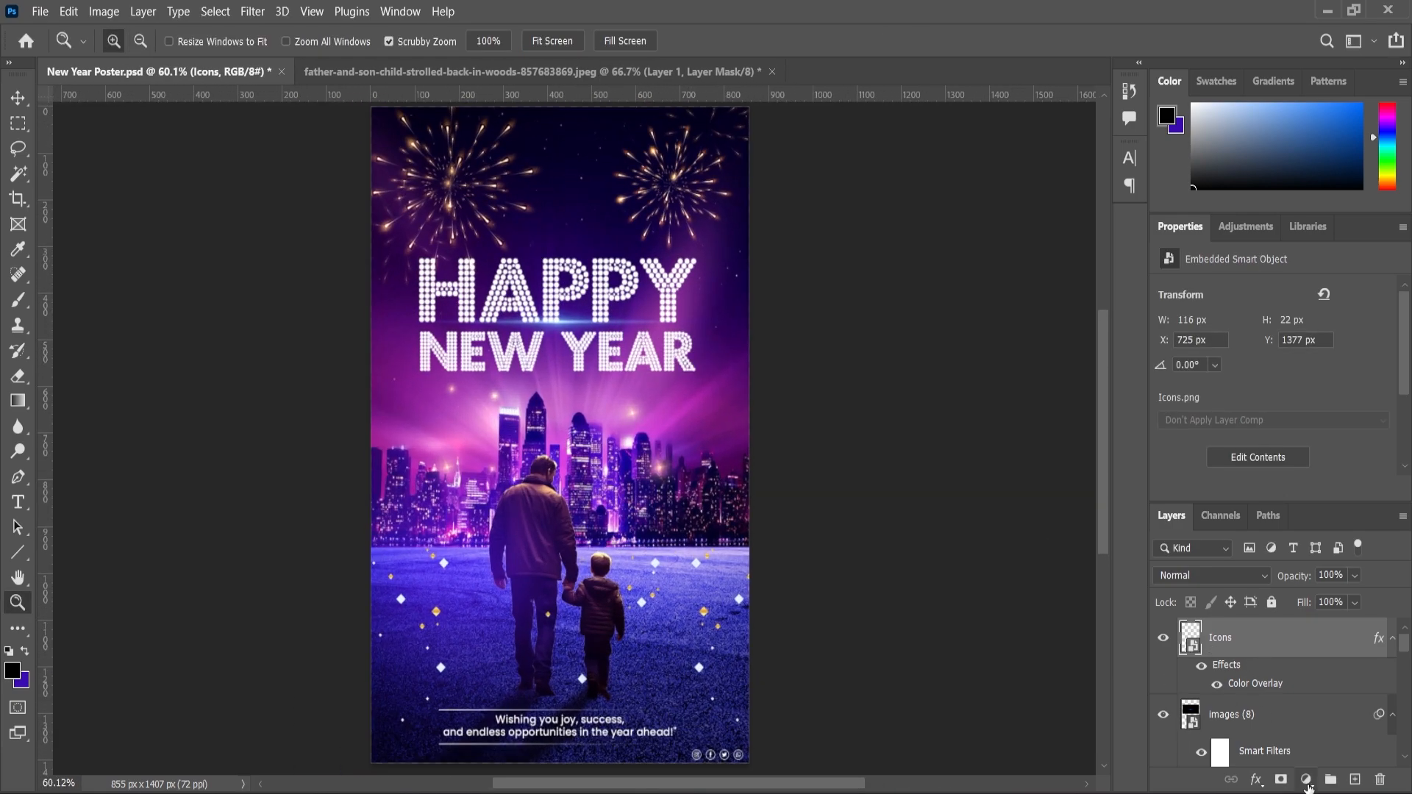
click(1306, 780)
click(1287, 524)
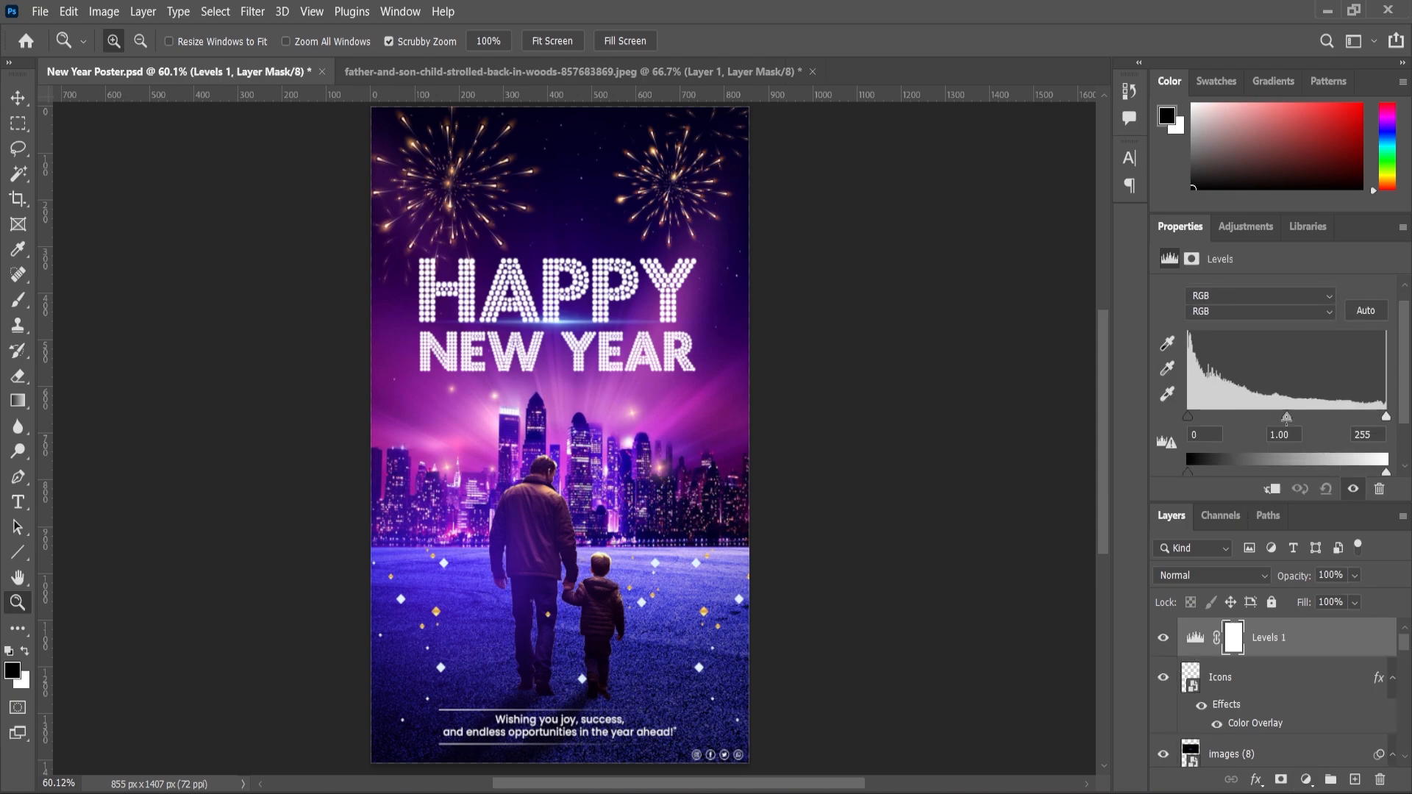
scroll(1288, 406, down, 1)
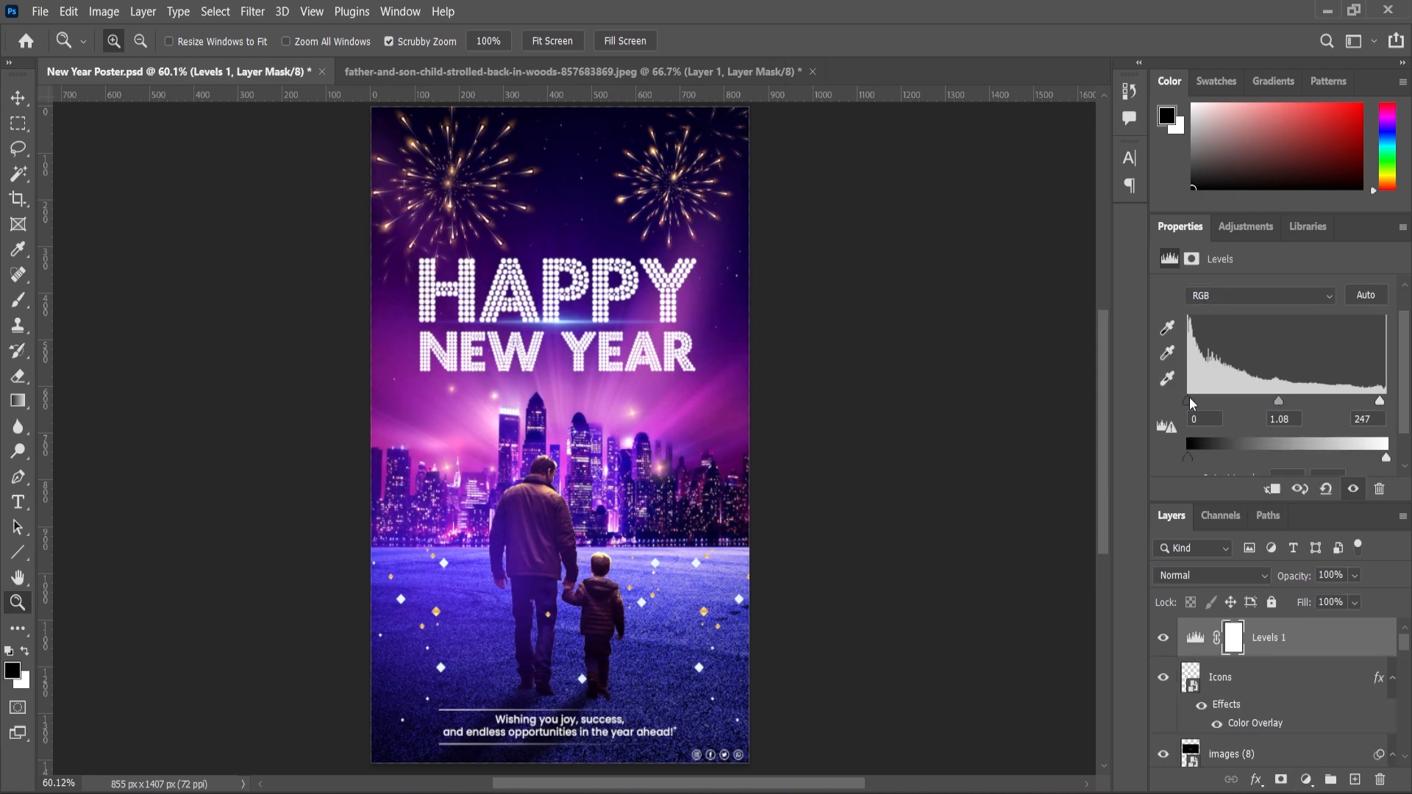
click(1164, 640)
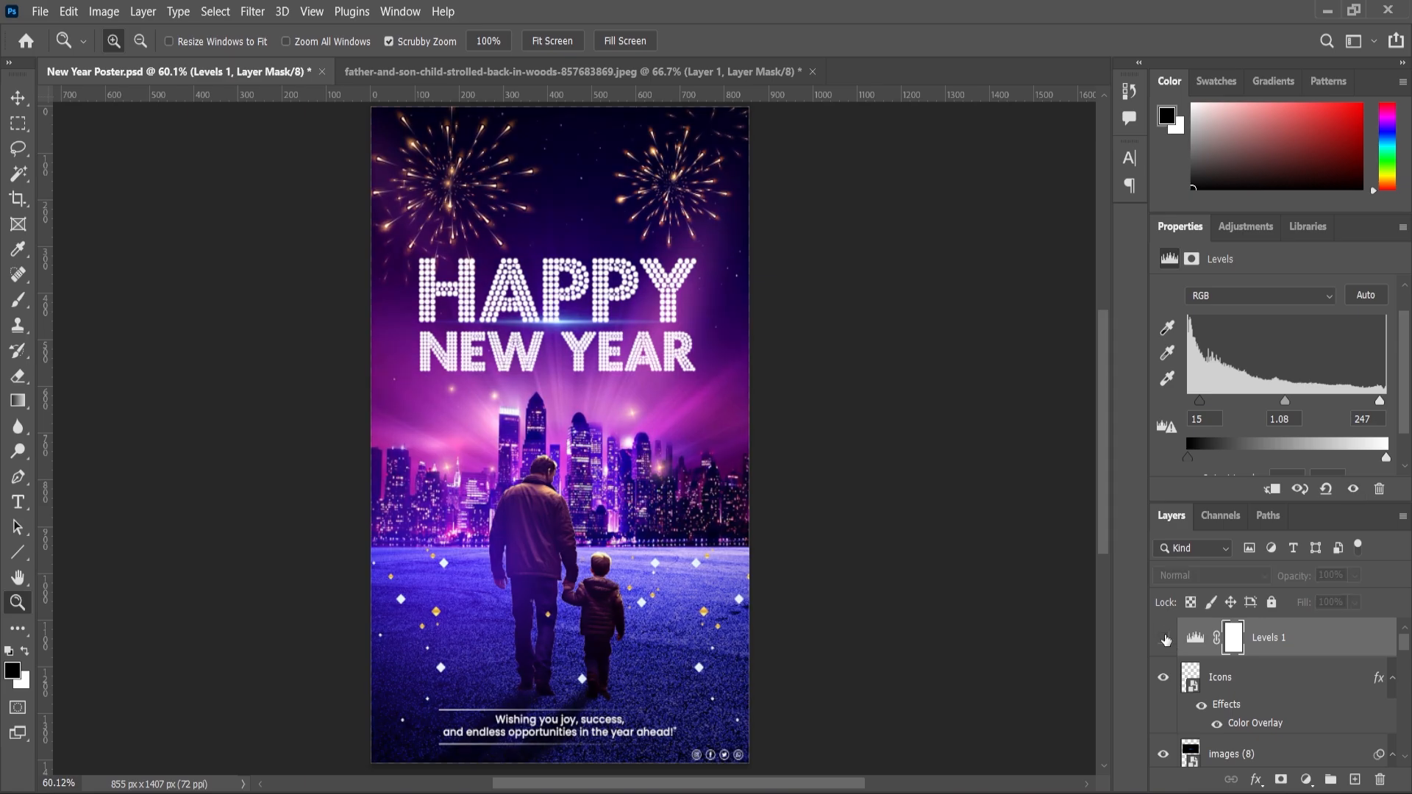
click(1164, 639)
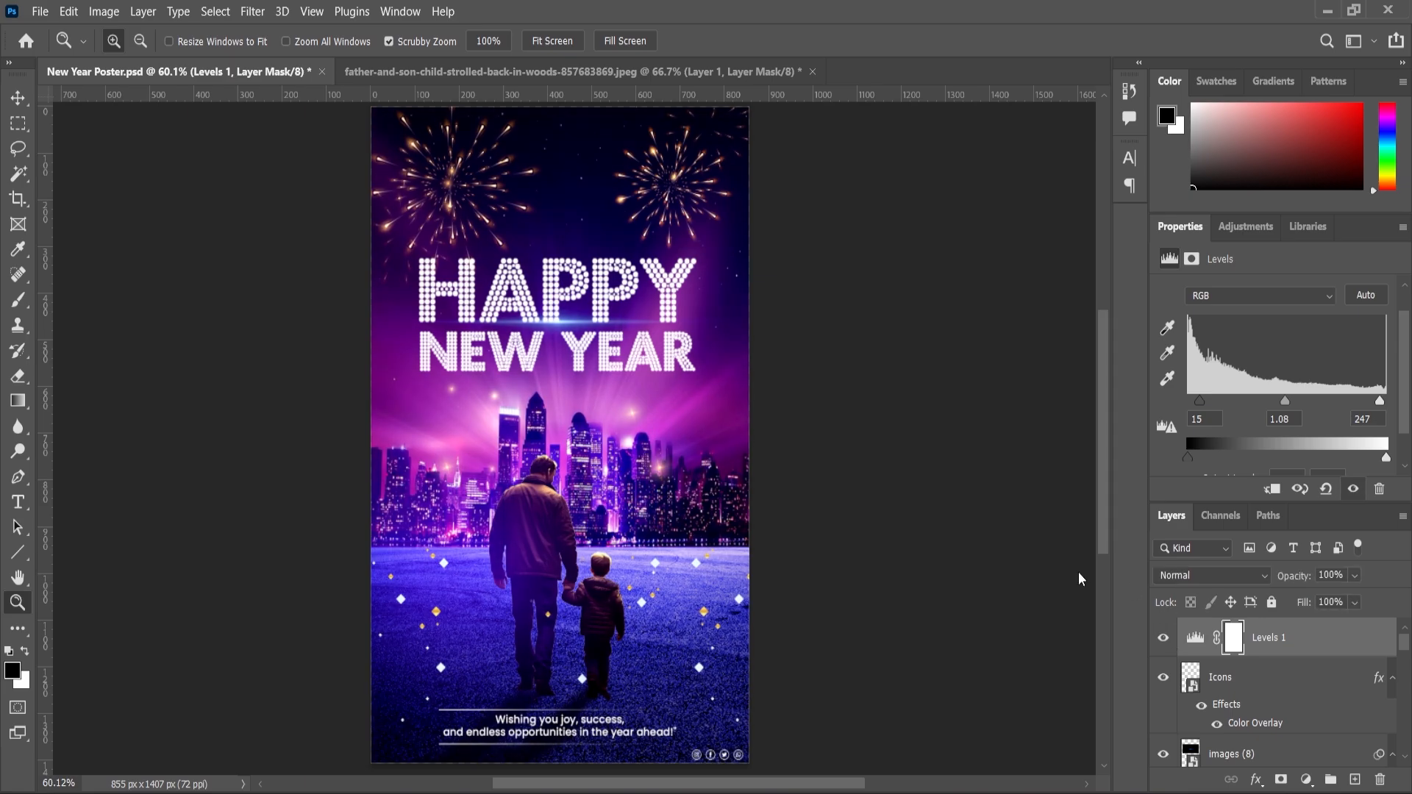
scroll(841, 441, down, 2)
scroll(846, 507, up, 6)
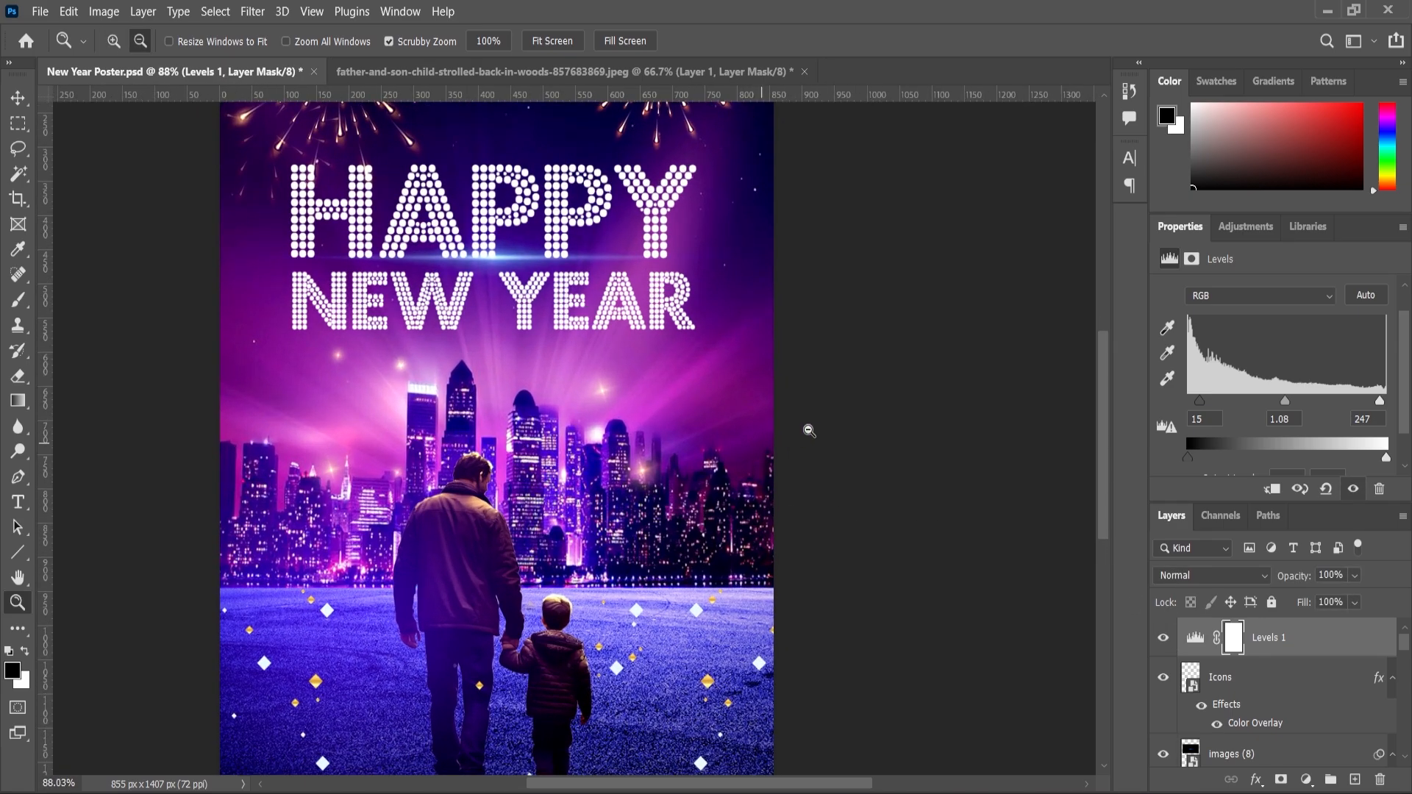
scroll(625, 548, down, 3)
scroll(522, 626, up, 3)
scroll(702, 544, down, 4)
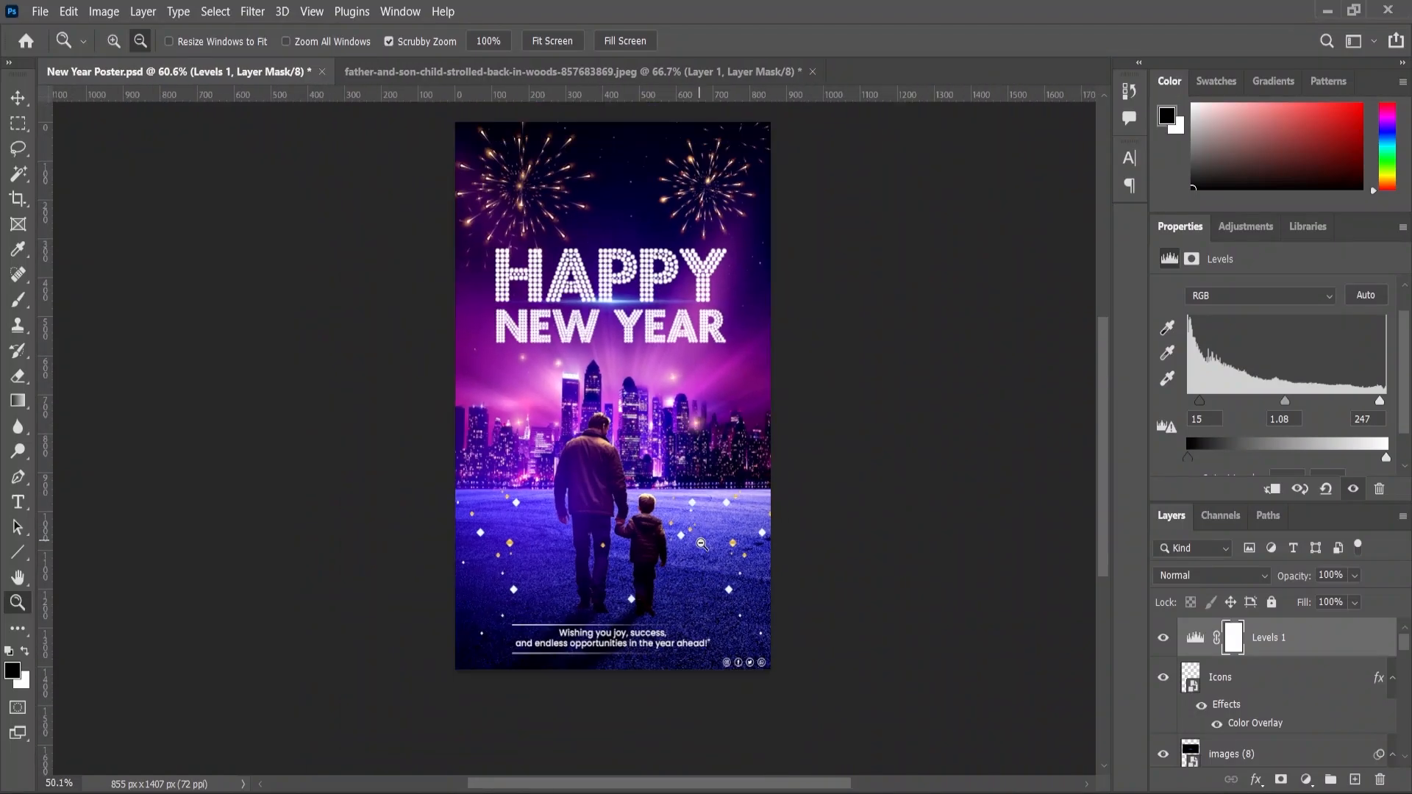
Add the text 2025 in white Fortuna Dot at 122 pt and position it above HAPPY.
click(552, 41)
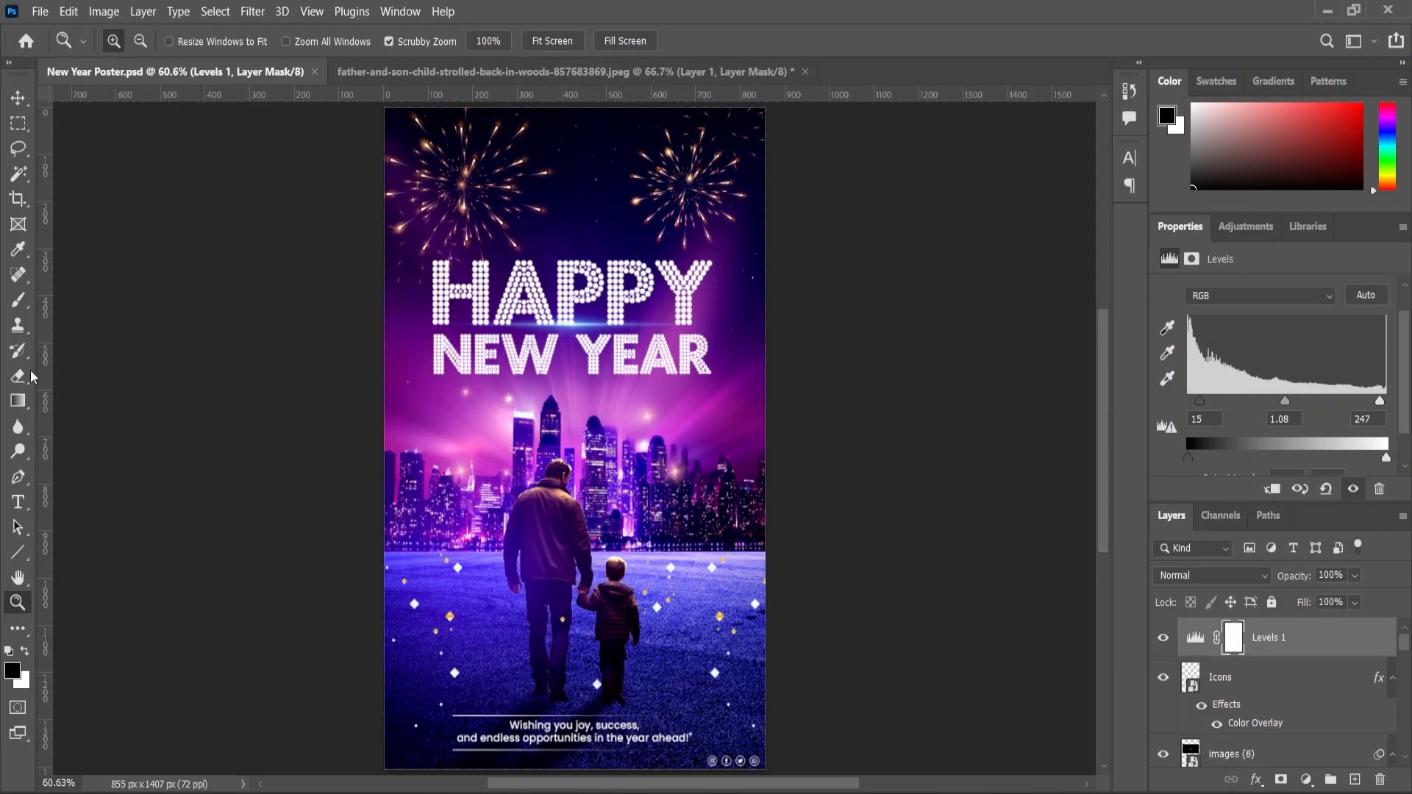
click(19, 503)
click(678, 423)
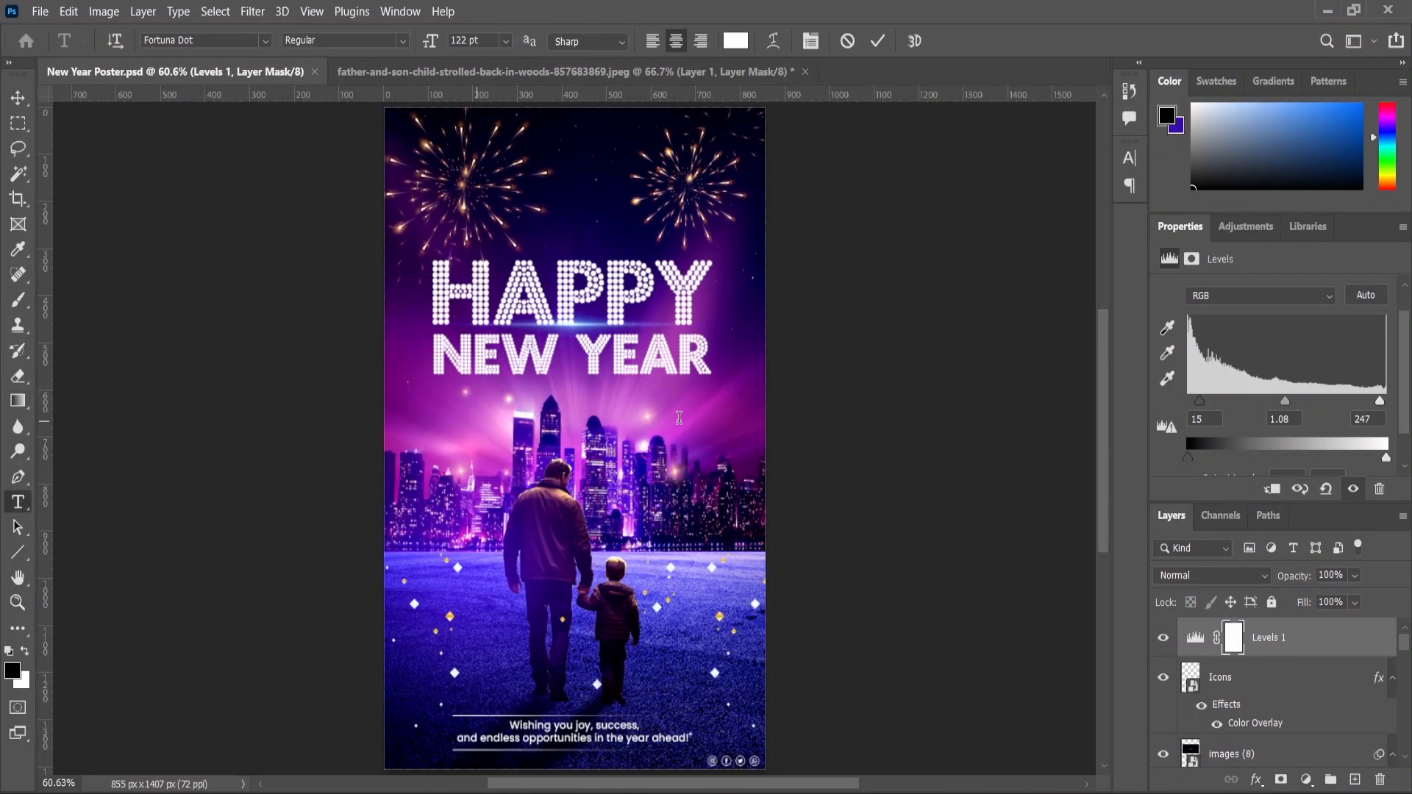
text(2025)
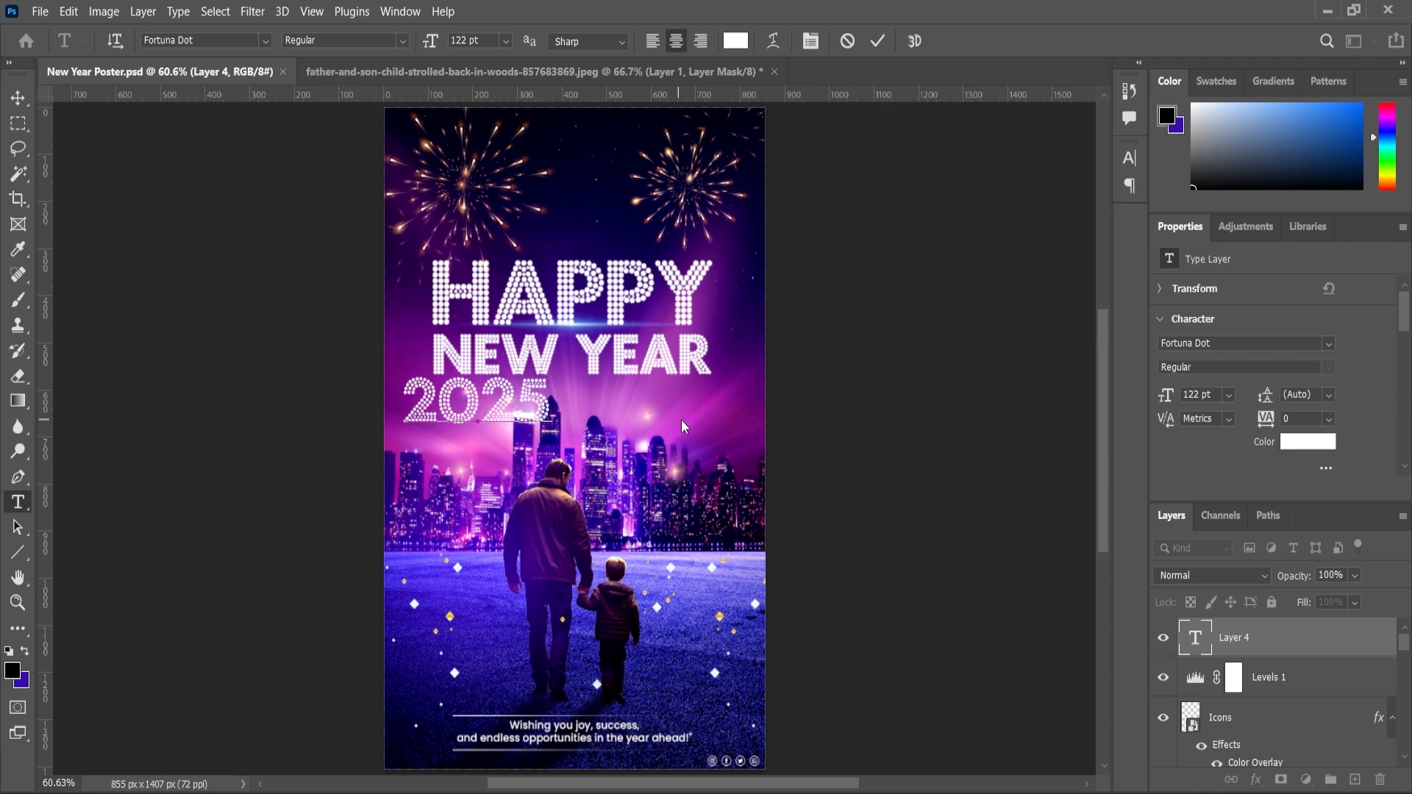
click(18, 97)
drag(510, 412, 602, 231)
click(831, 360)
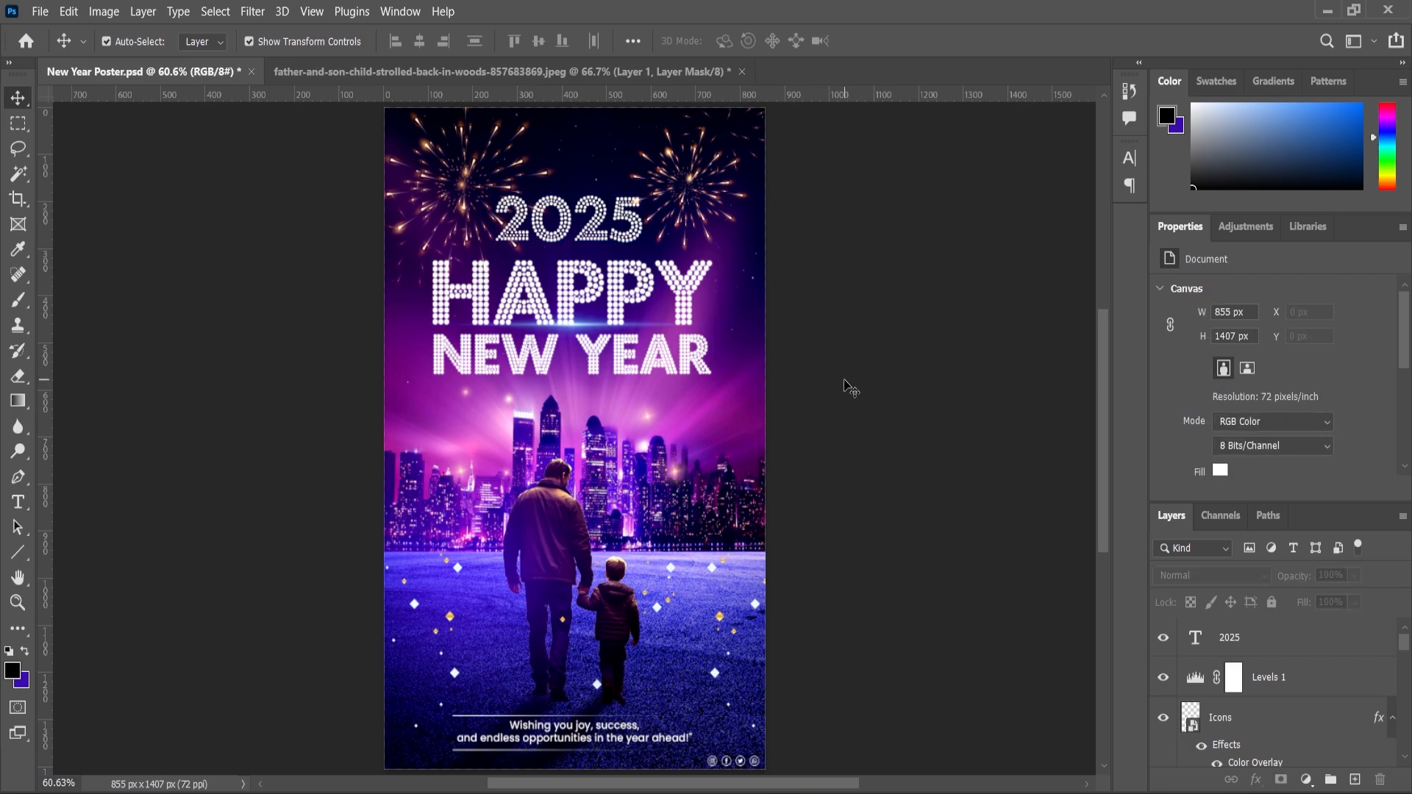
Center the 2025 text horizontally on the poster and deselect it.
scroll(578, 223, up, 2)
click(598, 223)
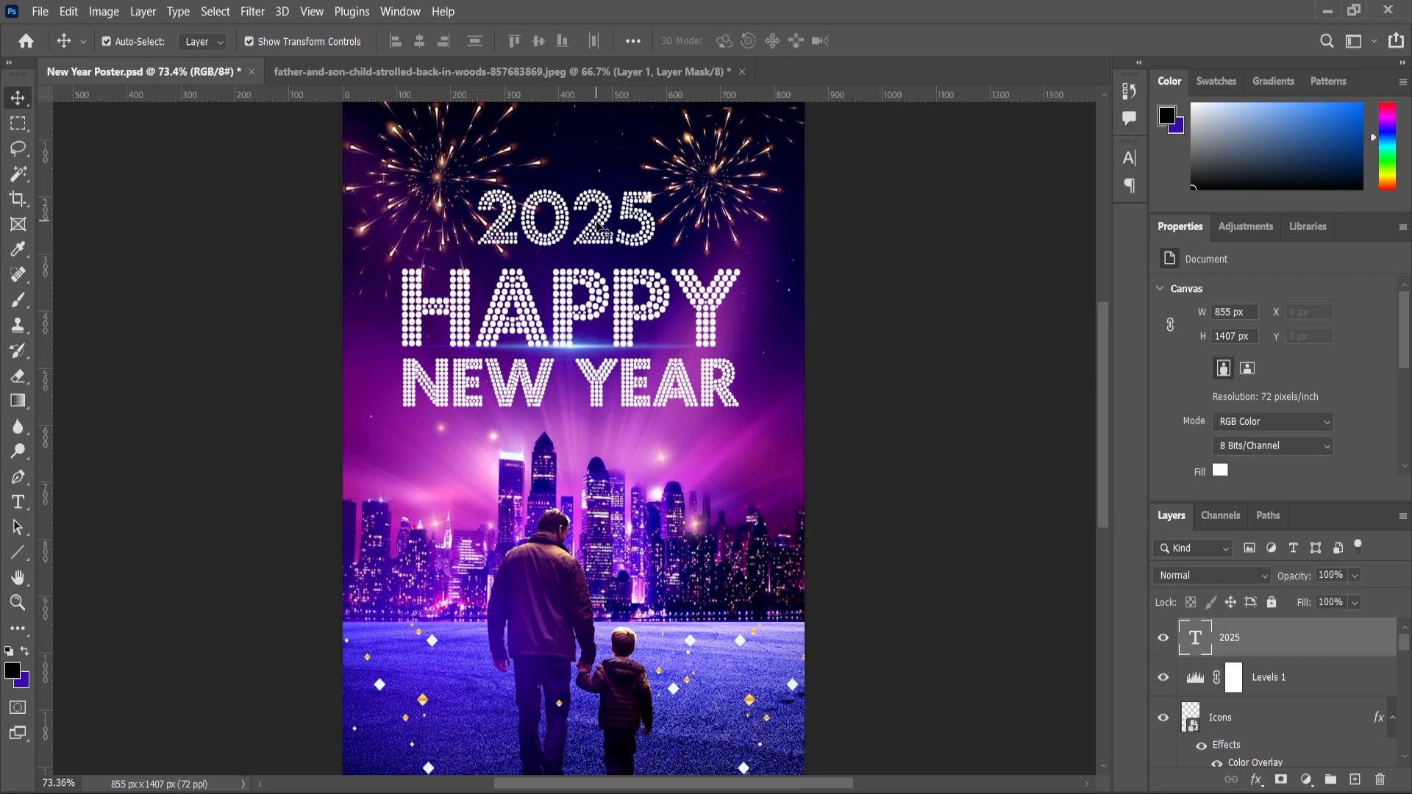
click(418, 42)
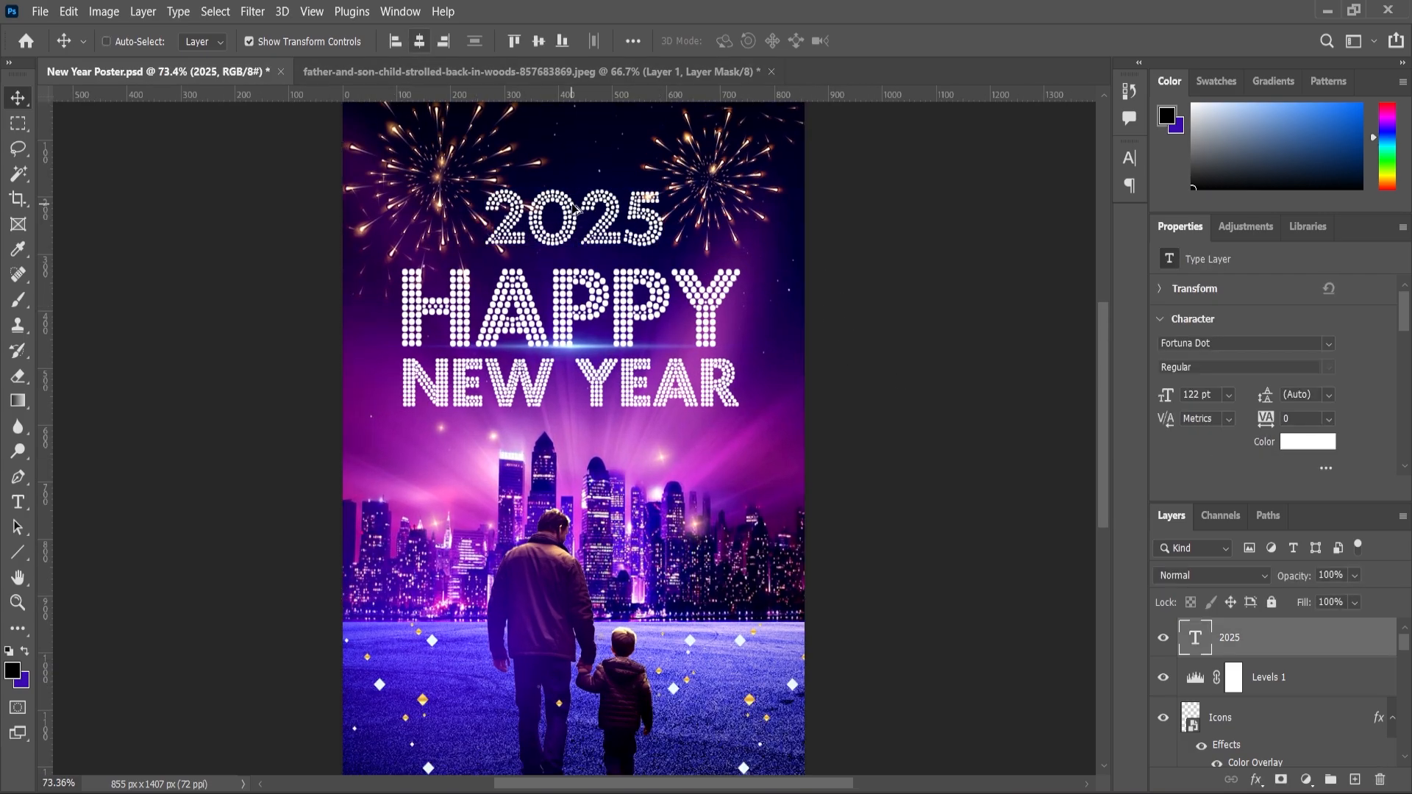
click(857, 324)
Scale the 2025 text down to about 92% and move it slightly down, closer to HAPPY.
scroll(637, 216, up, 2)
scroll(637, 216, up, 2)
click(631, 219)
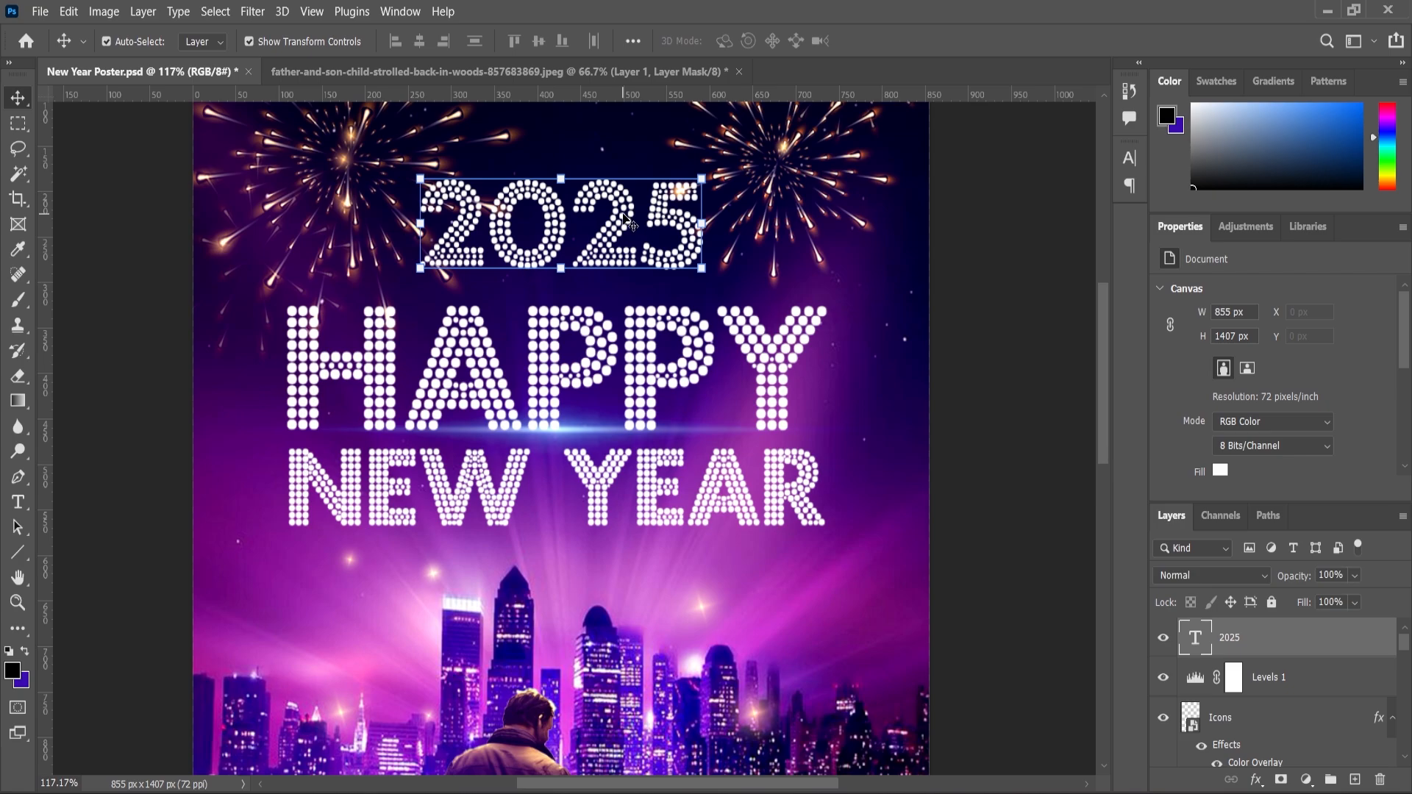
drag(625, 220, 625, 229)
click(703, 186)
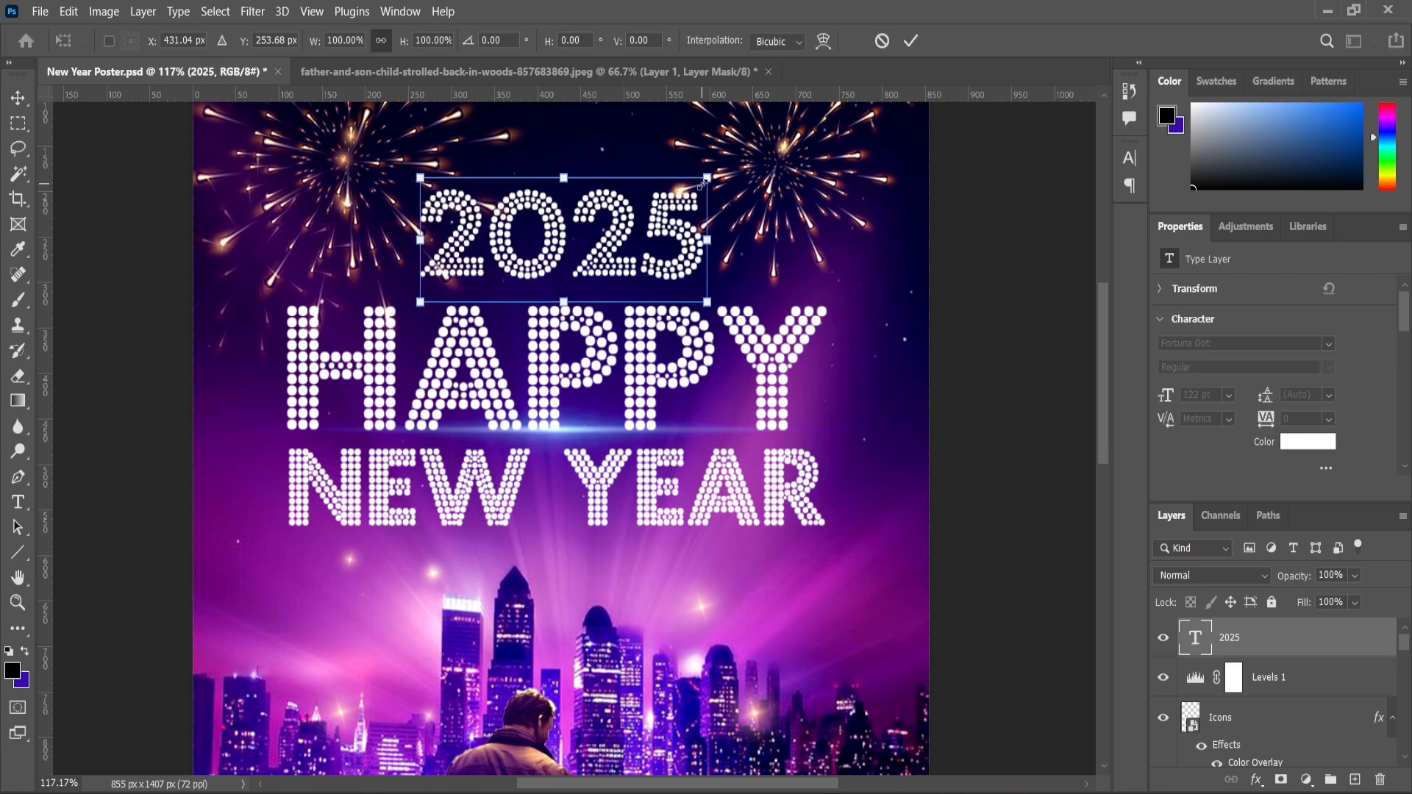
drag(707, 178, 696, 183)
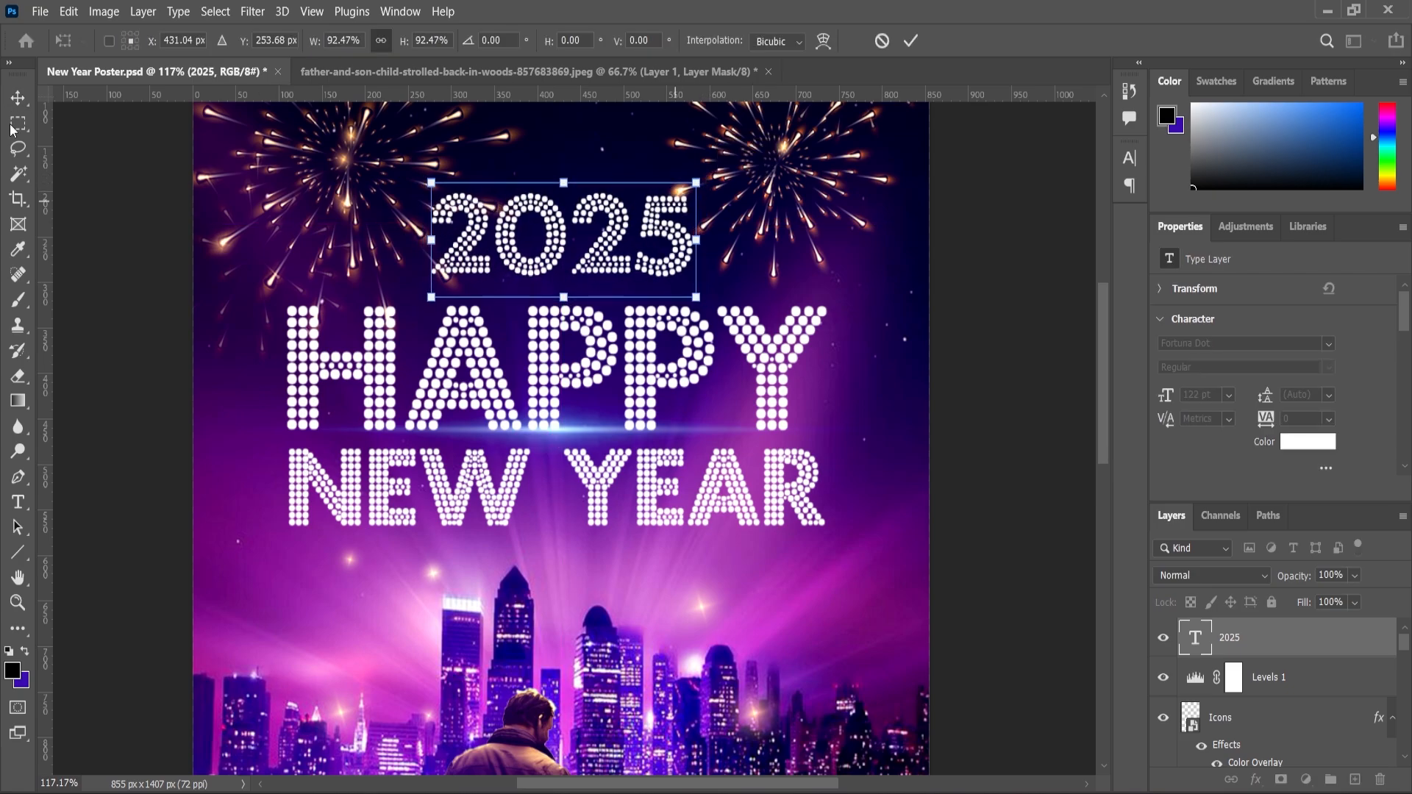
key(Return)
drag(556, 249, 557, 255)
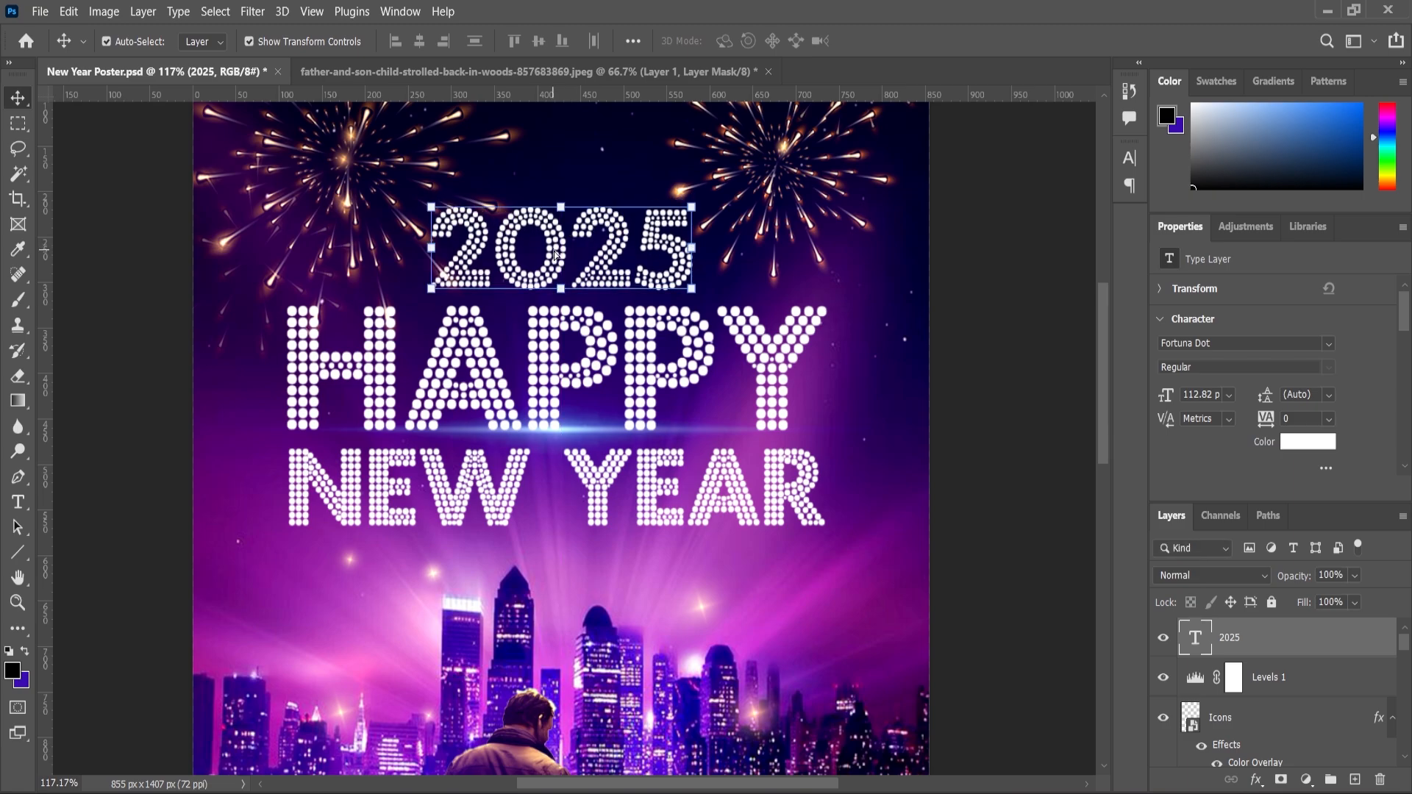
Realign the resized 2025 text to the horizontal center of the whole canvas, then clear the selection.
click(16, 603)
click(553, 41)
drag(717, 378, 718, 391)
click(553, 43)
scroll(761, 354, down, 2)
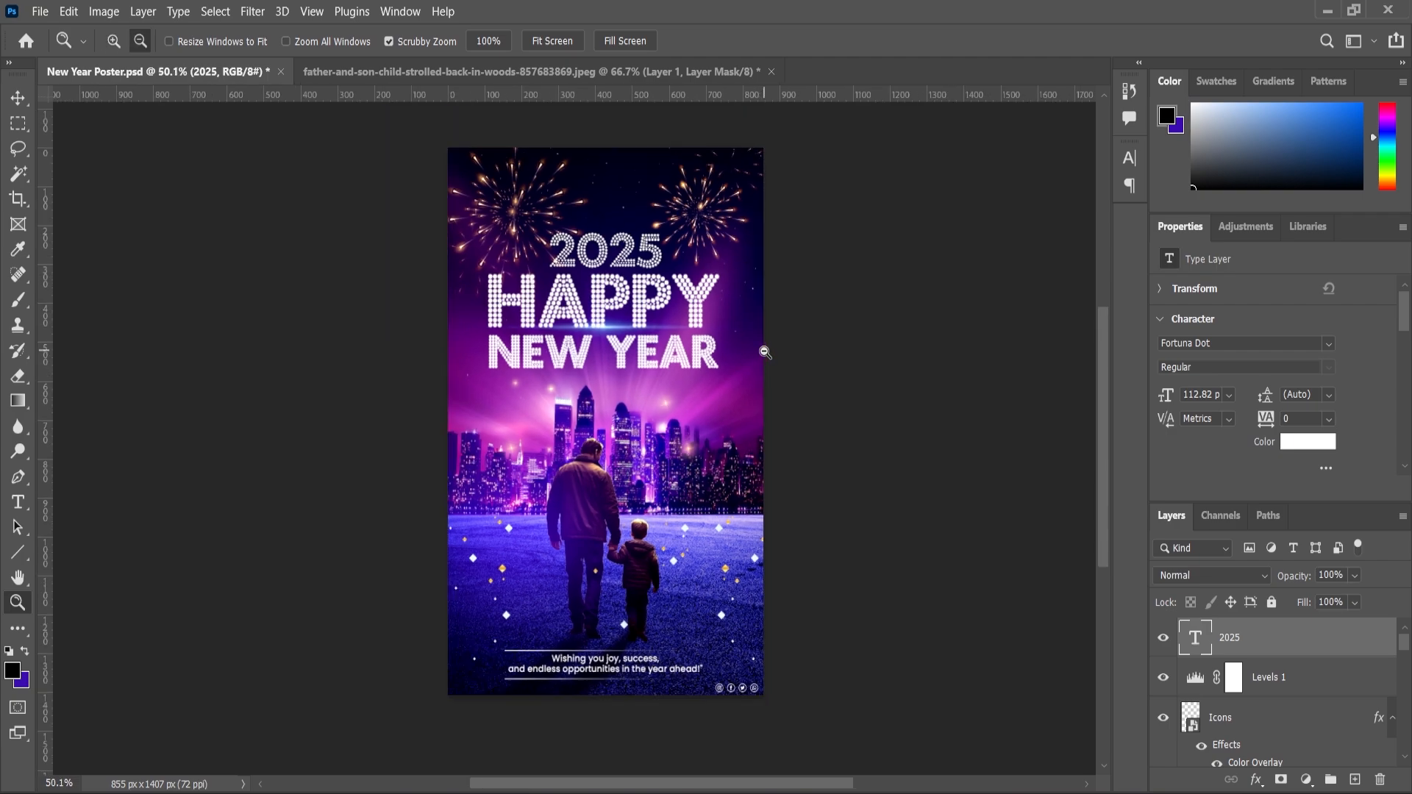
scroll(765, 339, up, 1)
click(553, 42)
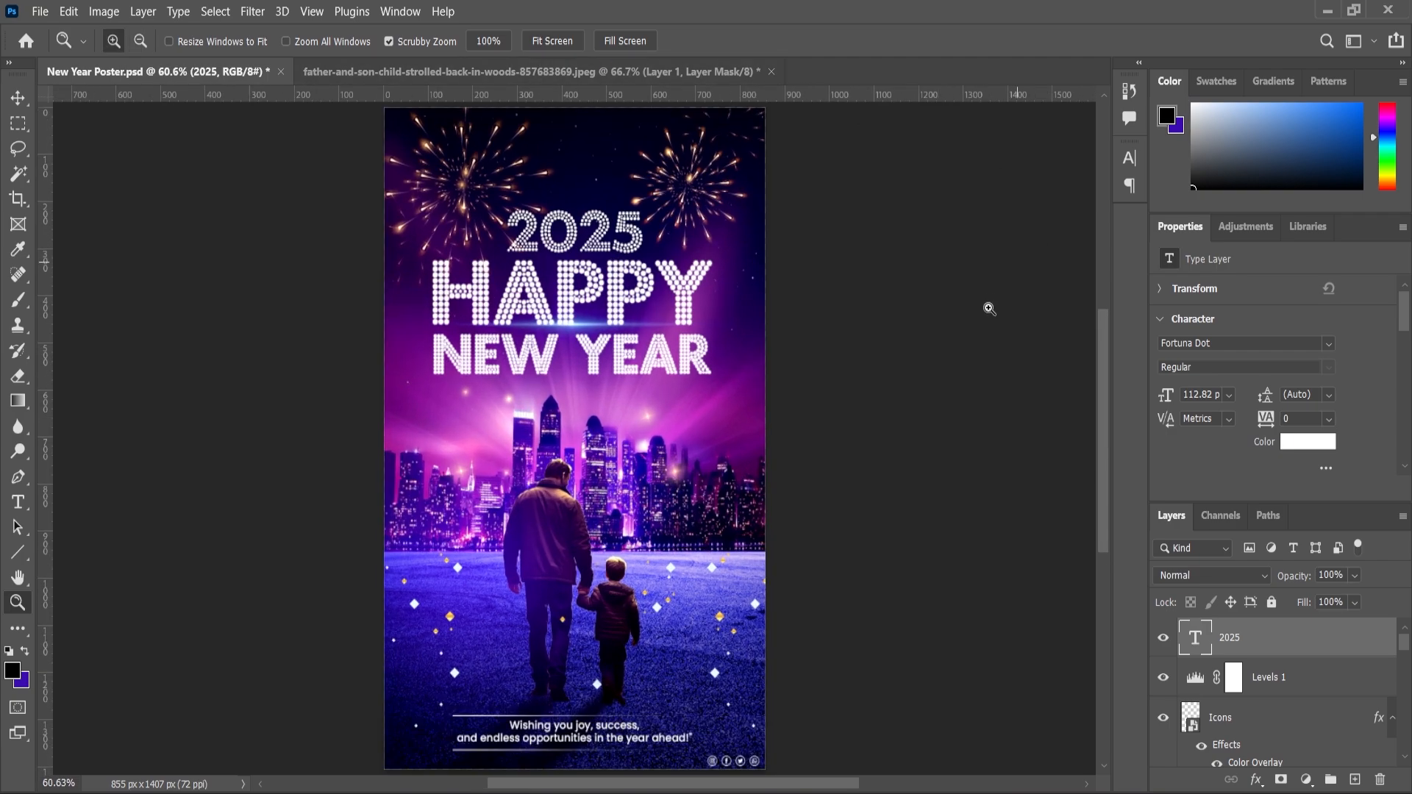
click(18, 98)
key(ctrl+a)
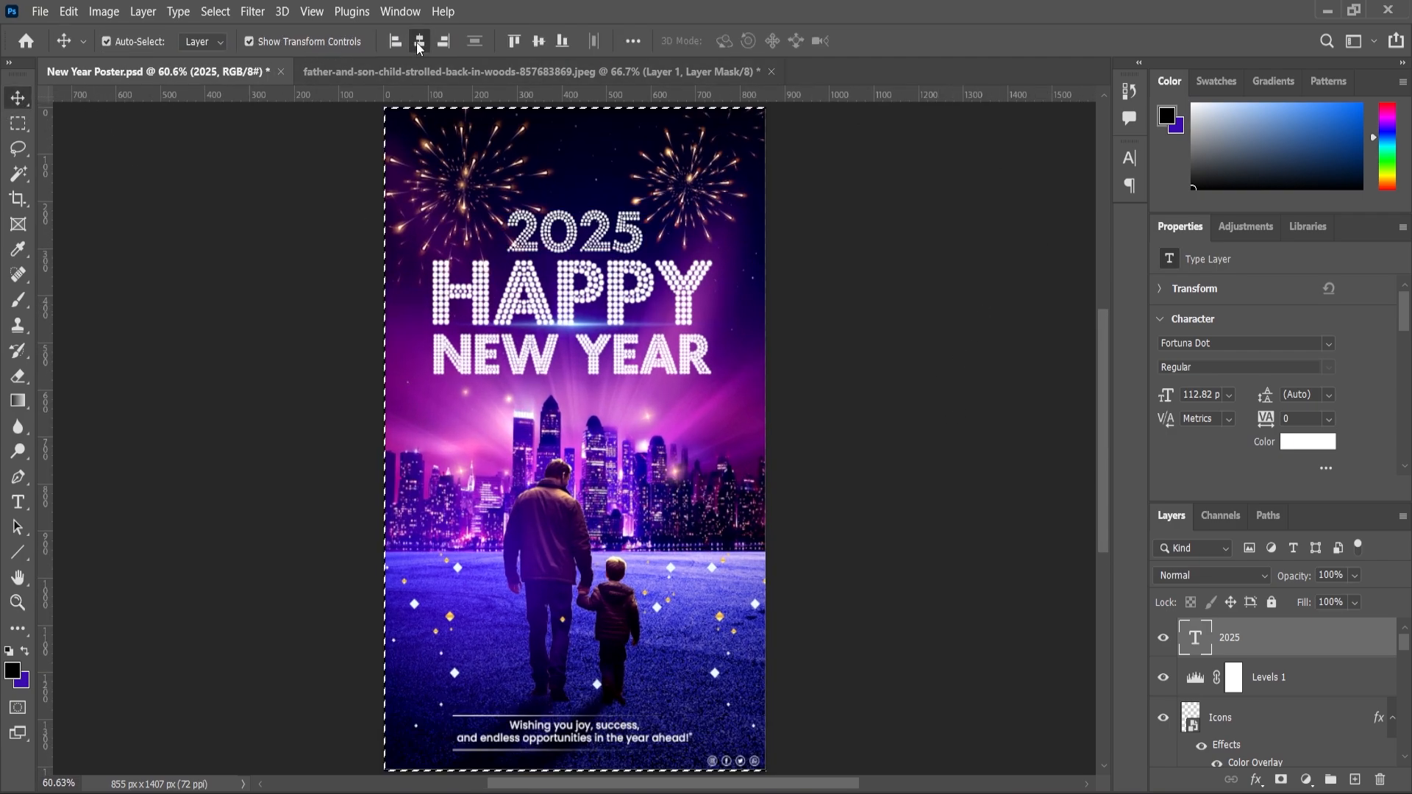
click(419, 43)
key(ctrl+d)
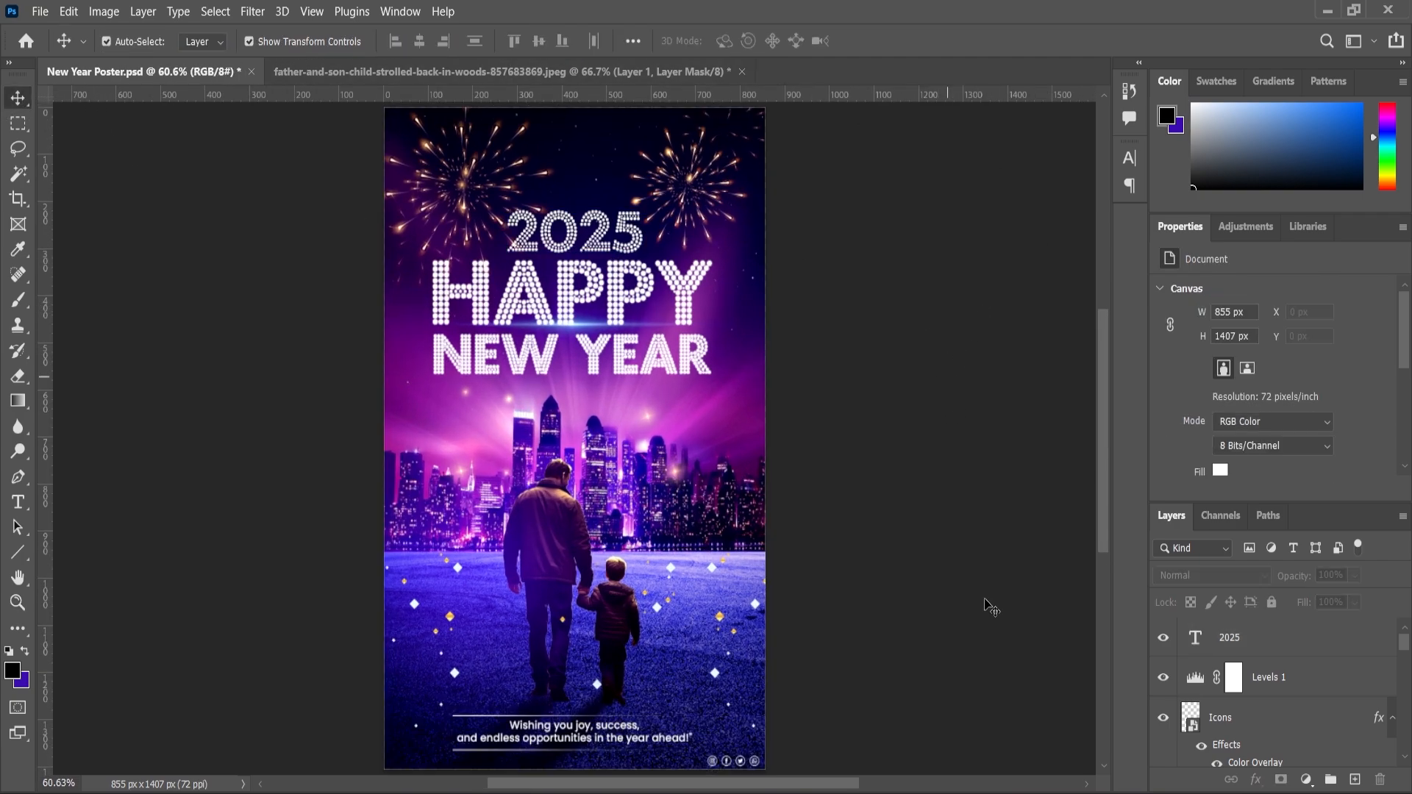